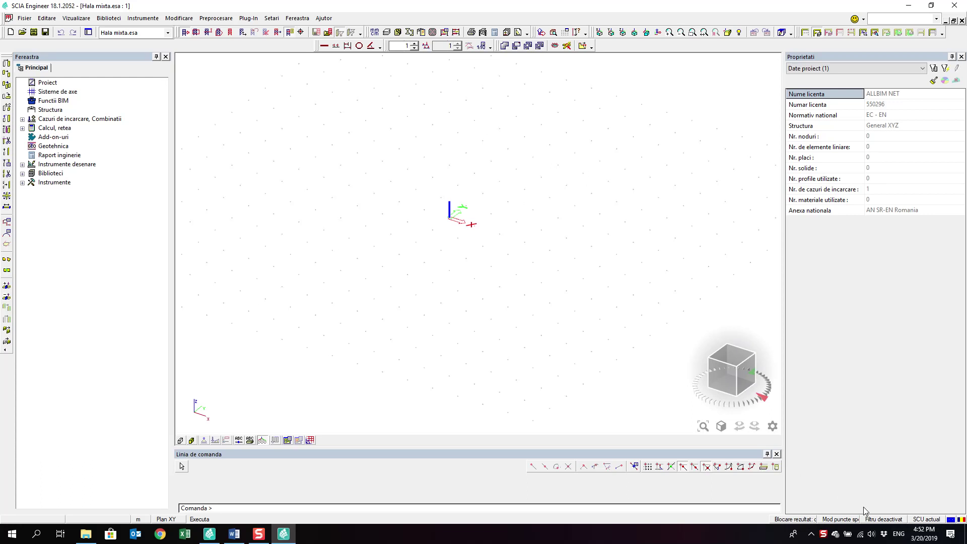
{"action": "left_click", "coordinate": [823, 534]}
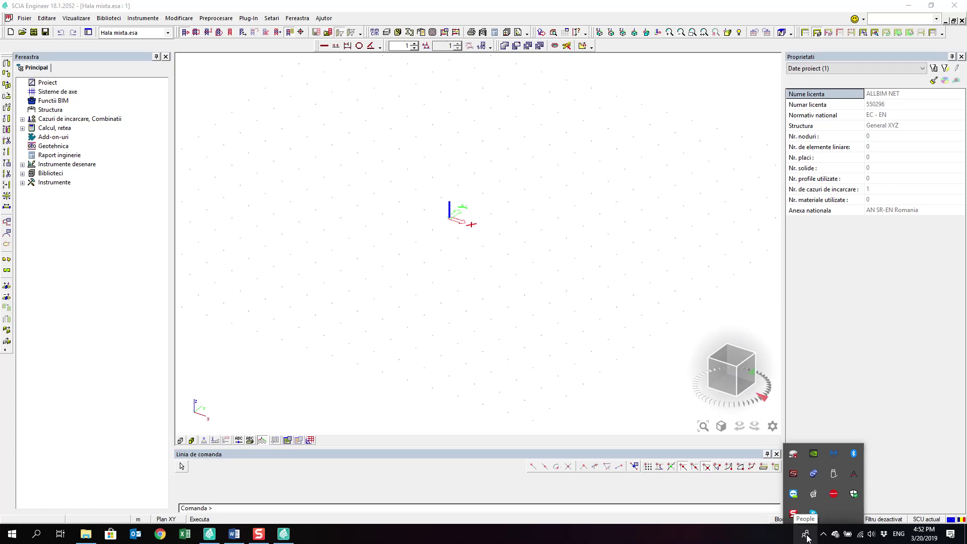
{"action": "left_click", "coordinate": [429, 227]}
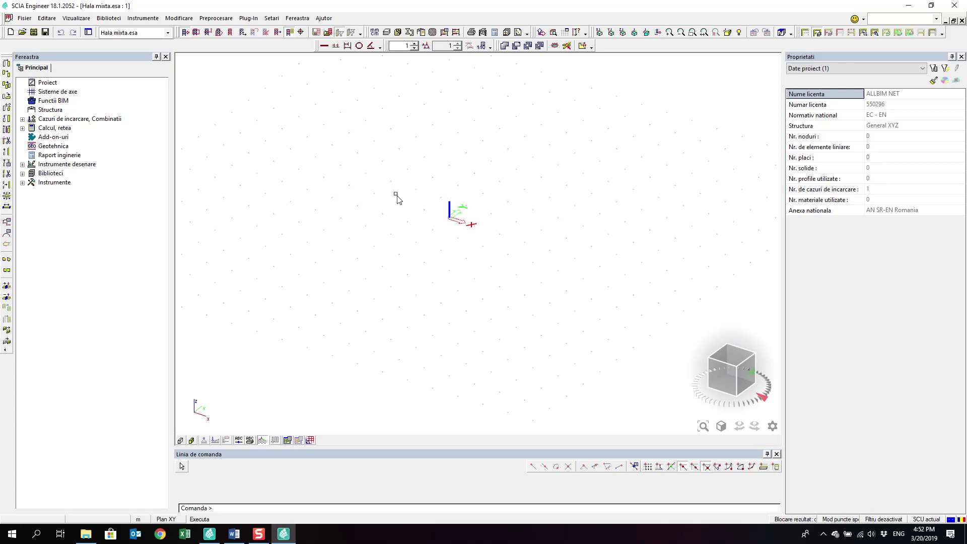
{"action": "left_click", "coordinate": [109, 109]}
{"action": "key", "text": "Down"}
{"action": "key", "text": "Down"}
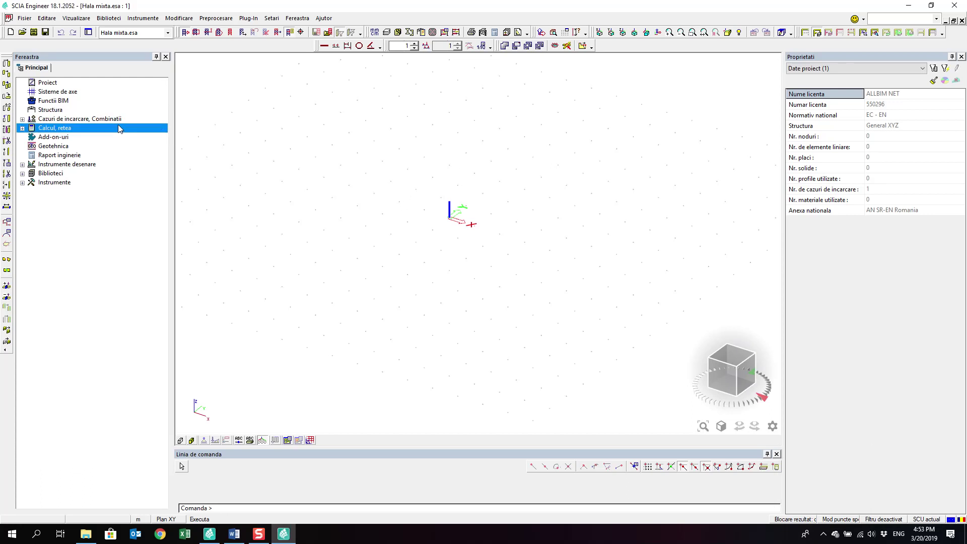
{"action": "key", "text": "Up"}
{"action": "key", "text": "Up"}
{"action": "key", "text": "Up"}
{"action": "key", "text": "End"}
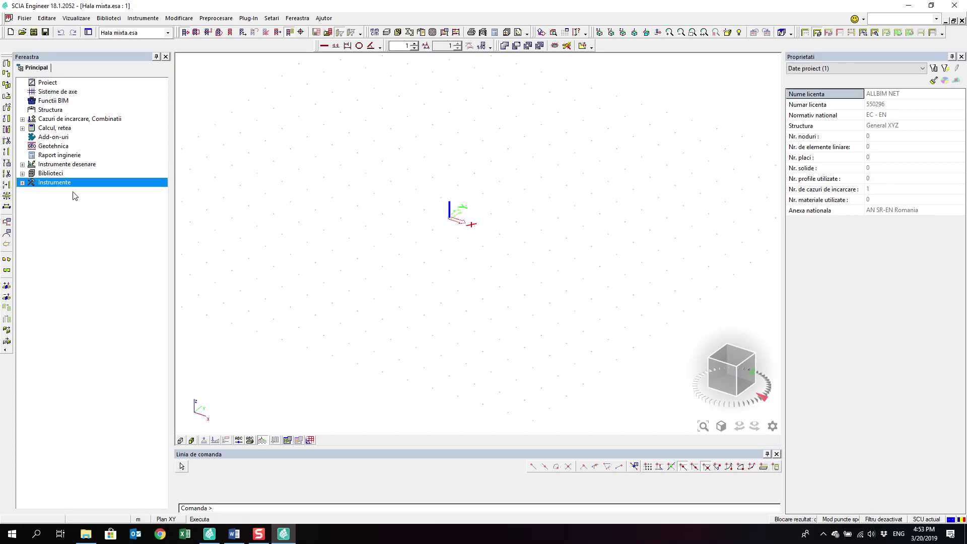
{"action": "key", "text": "Home"}
{"action": "left_click", "coordinate": [101, 146]}
{"action": "left_click", "coordinate": [64, 119]}
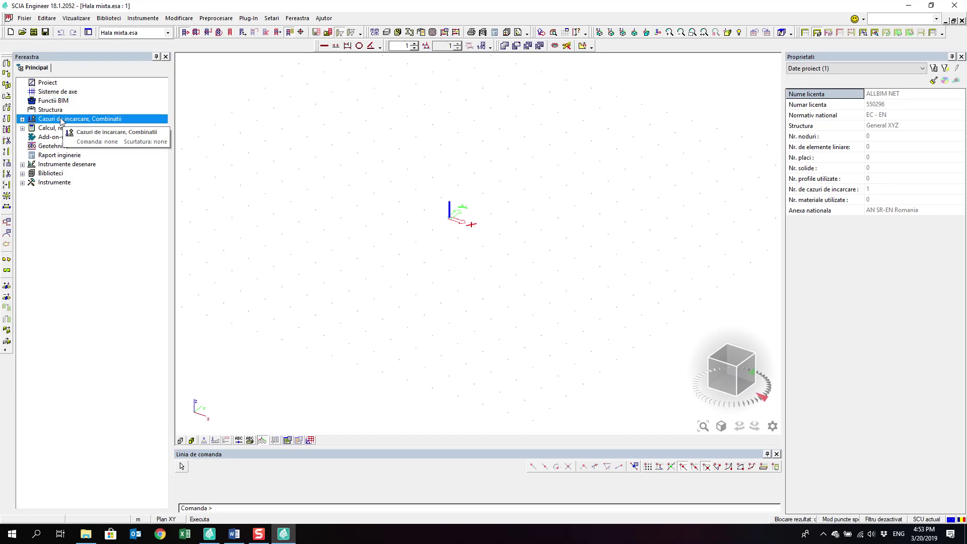
Expand the Cazuri de incarcare, Combinatii and Calcul, retea groups, and review the basic project data.
{"action": "left_click", "coordinate": [22, 120]}
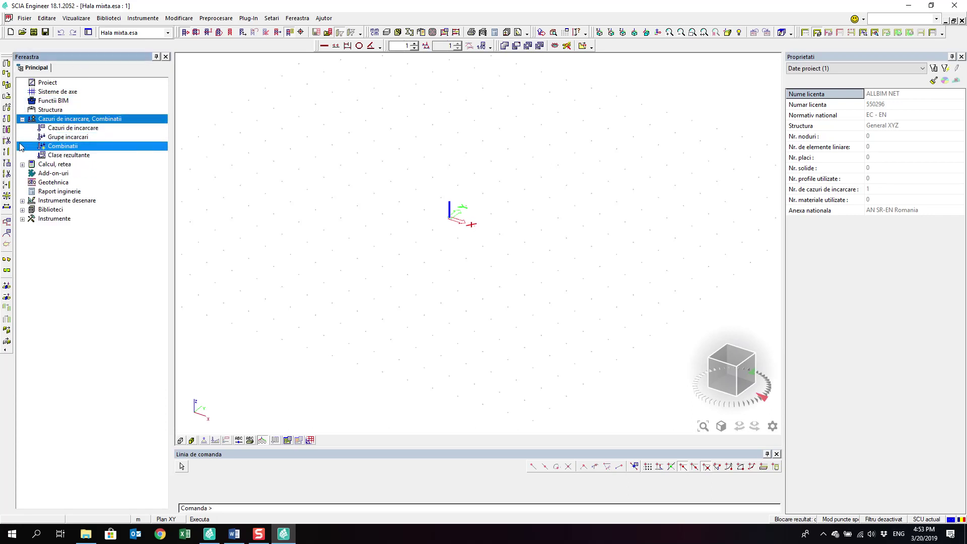
{"action": "double_click", "coordinate": [75, 166]}
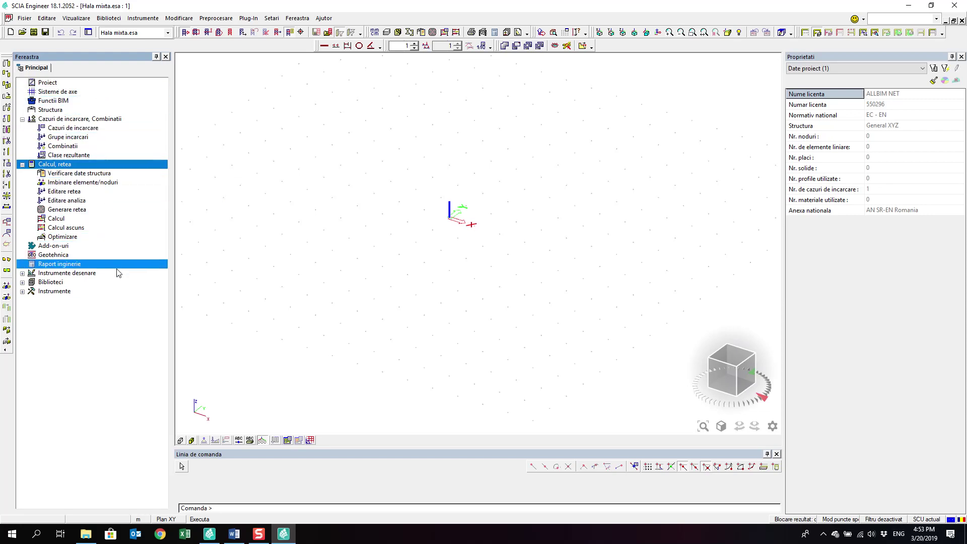
{"action": "double_click", "coordinate": [79, 83]}
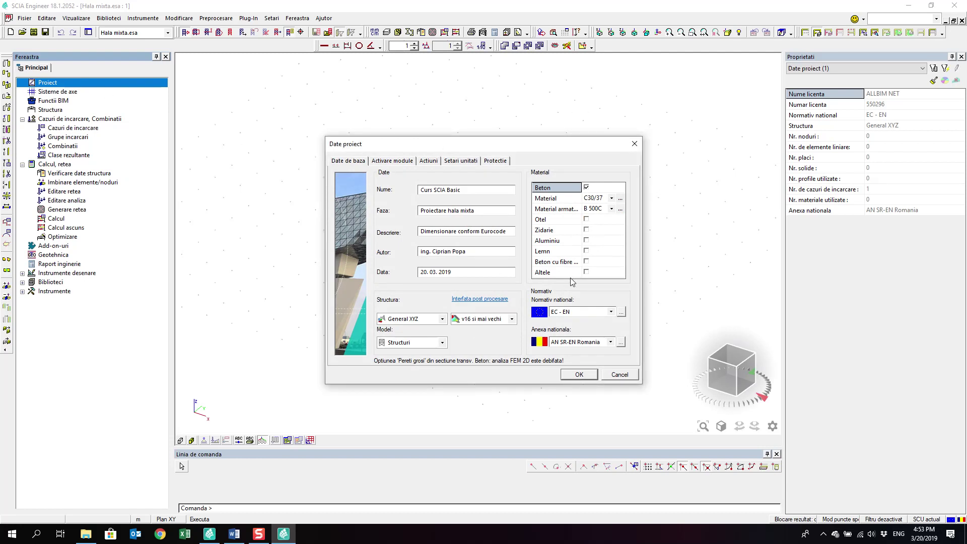
{"action": "left_click", "coordinate": [596, 377]}
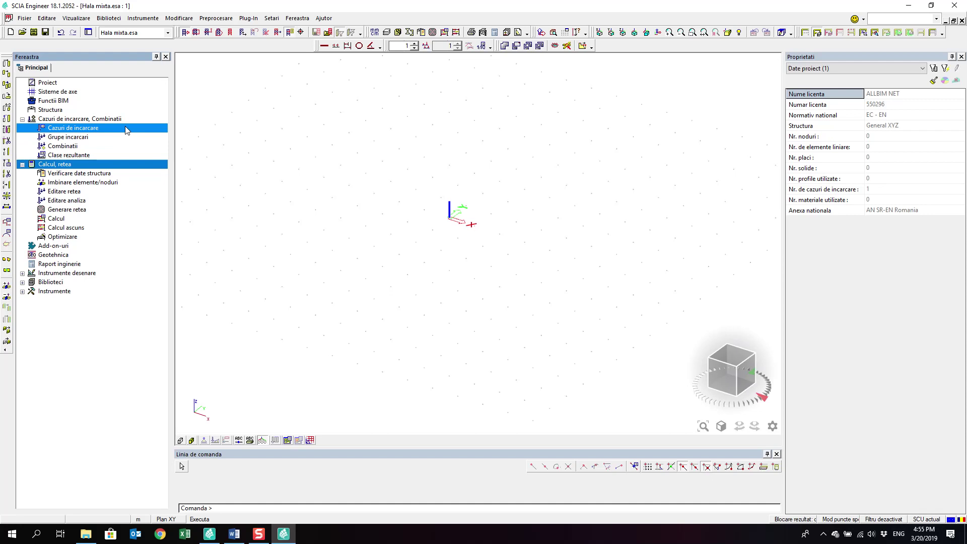
Look through the contents of the Biblioteci and Instrumente groups.
{"action": "left_click", "coordinate": [57, 264]}
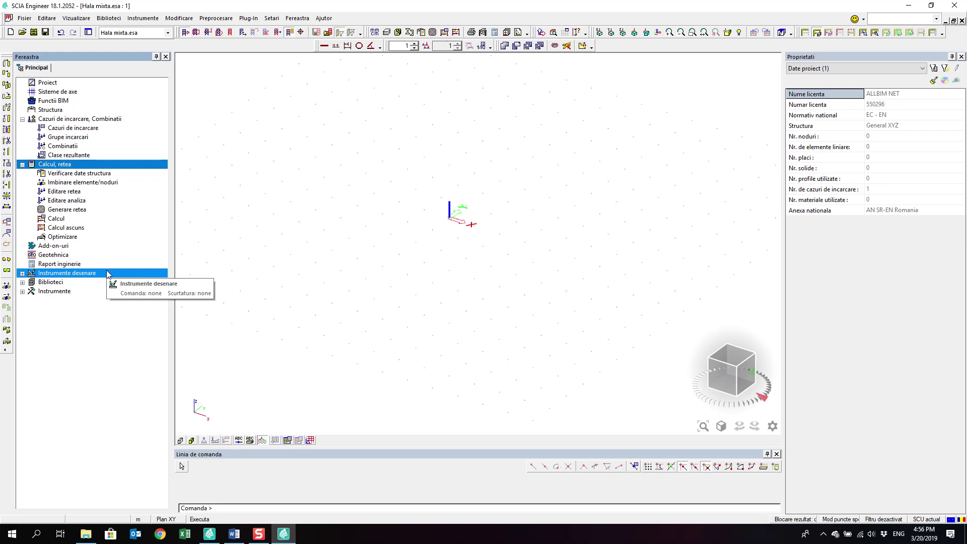
{"action": "left_click", "coordinate": [118, 283]}
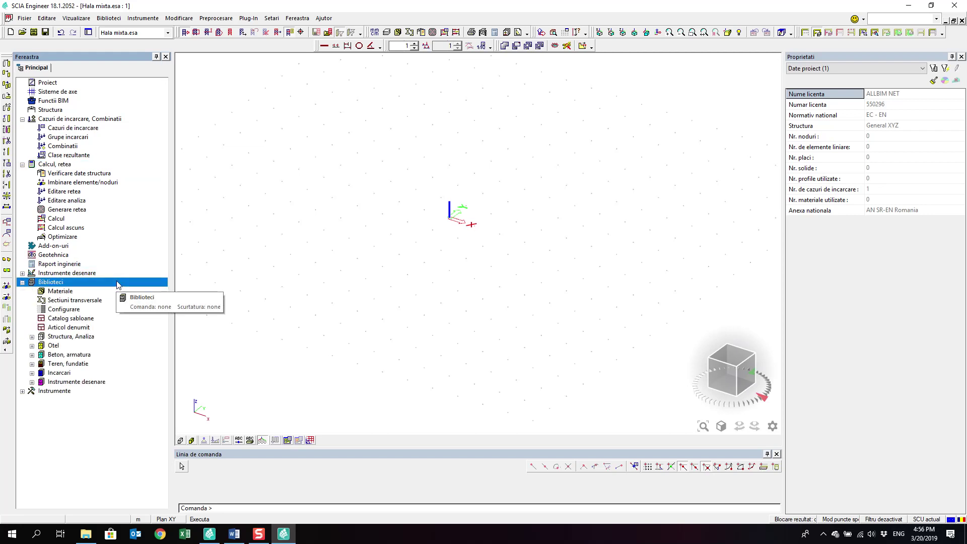
{"action": "left_click", "coordinate": [118, 282]}
{"action": "left_click", "coordinate": [112, 292]}
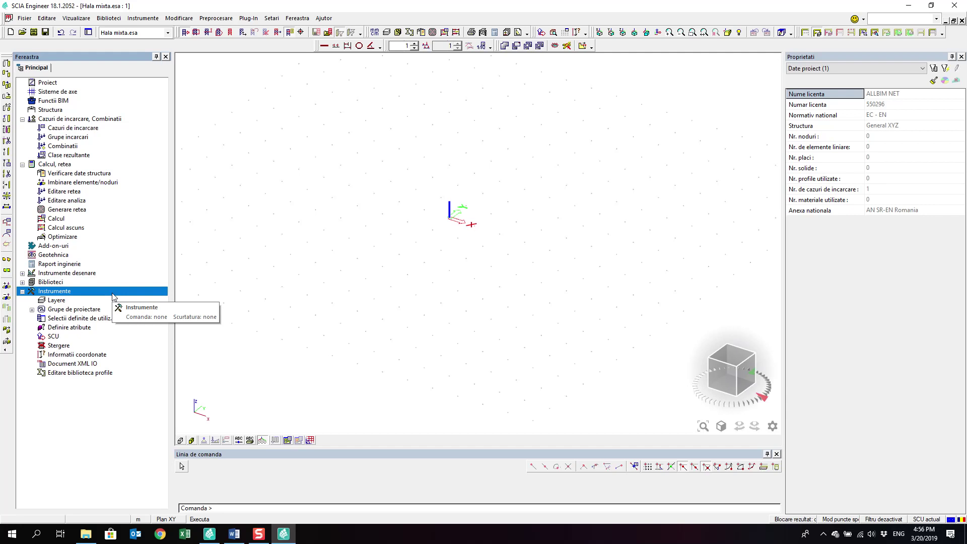
{"action": "left_click", "coordinate": [113, 292]}
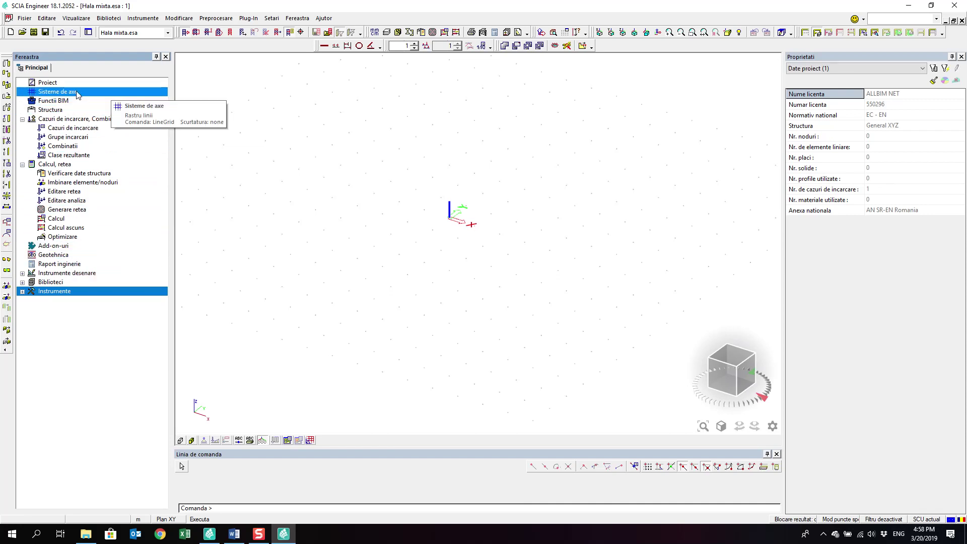
Go to Sisteme de axe, look at the Rastru linii 2D types, and start a new Rastru linii 3D grid.
{"action": "left_click", "coordinate": [52, 92]}
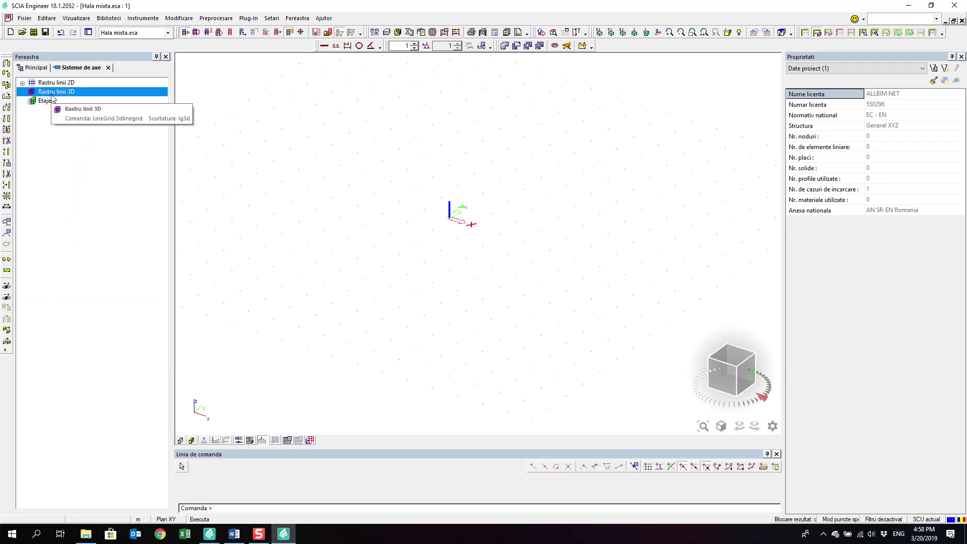
{"action": "left_click", "coordinate": [76, 83]}
{"action": "double_click", "coordinate": [77, 83]}
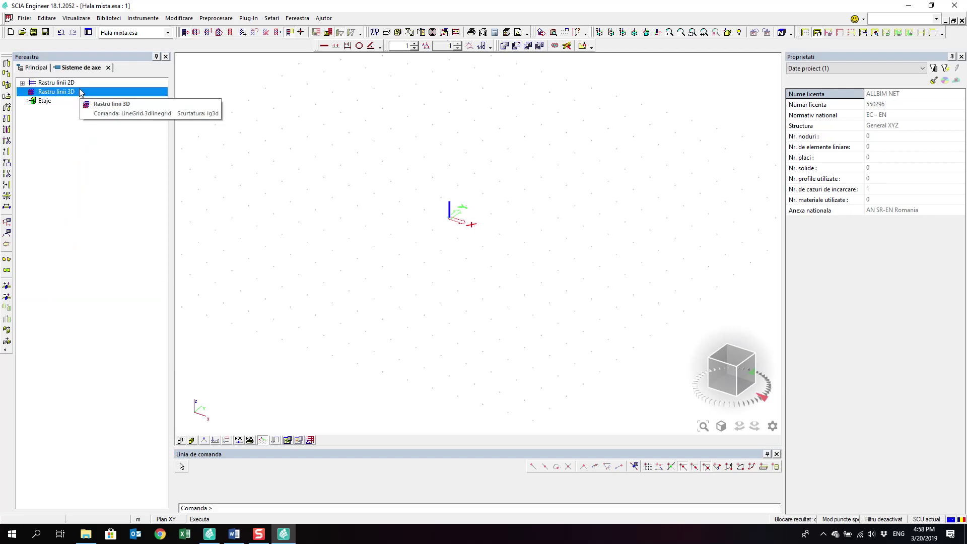
{"action": "left_click", "coordinate": [101, 119]}
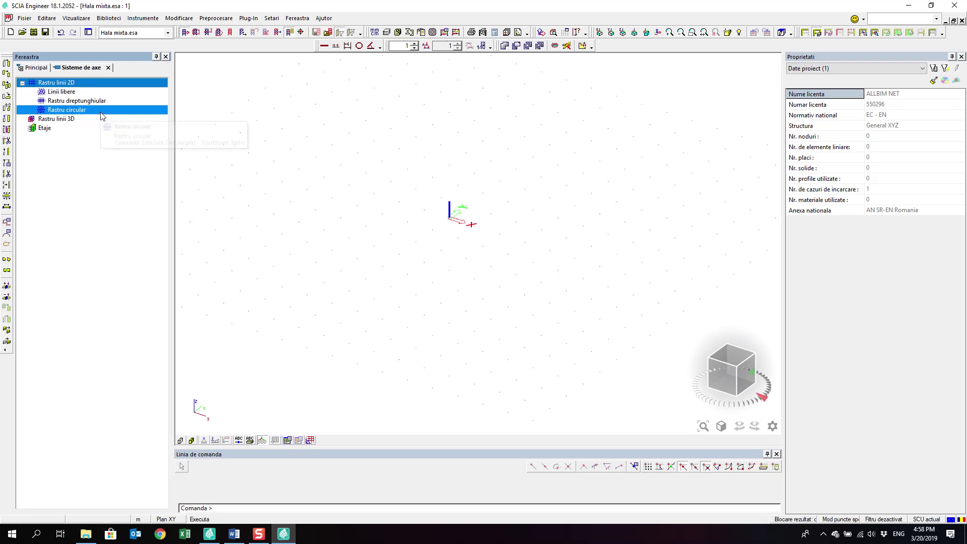
{"action": "left_click", "coordinate": [107, 124]}
{"action": "double_click", "coordinate": [106, 125]}
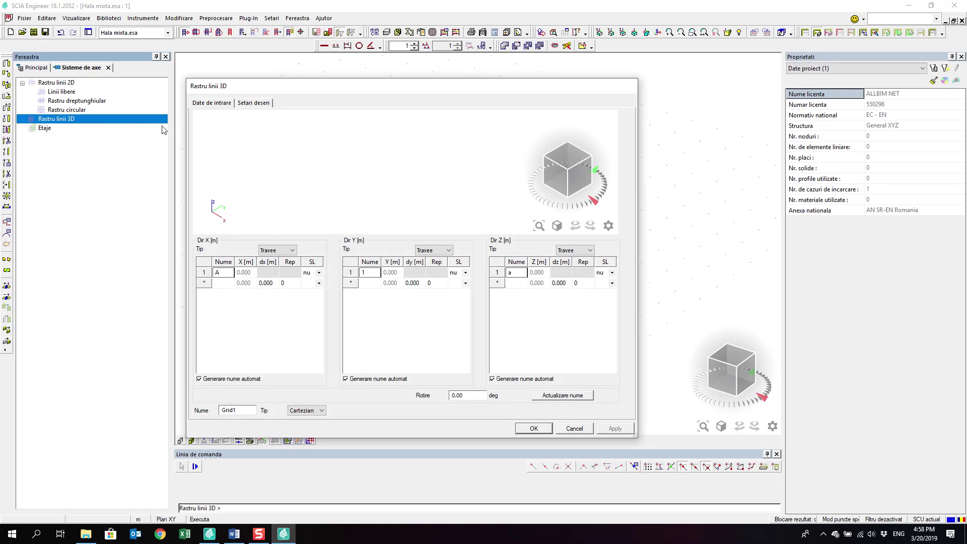
Add a 24 m bay in the X direction of the 3D line grid, keeping the Travee type.
{"action": "left_click", "coordinate": [263, 284]}
{"action": "type", "text": "24"}
{"action": "key", "text": "Return"}
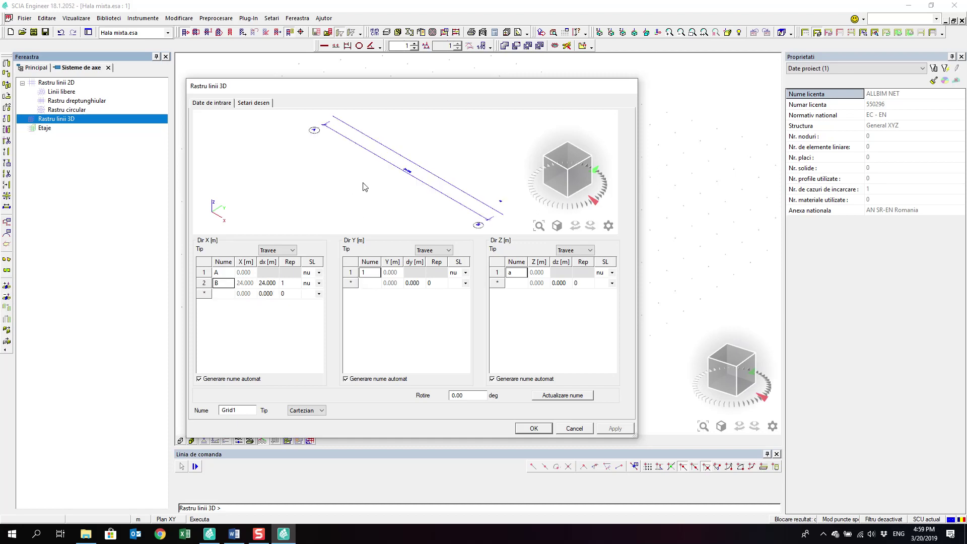
{"action": "left_click", "coordinate": [274, 285]}
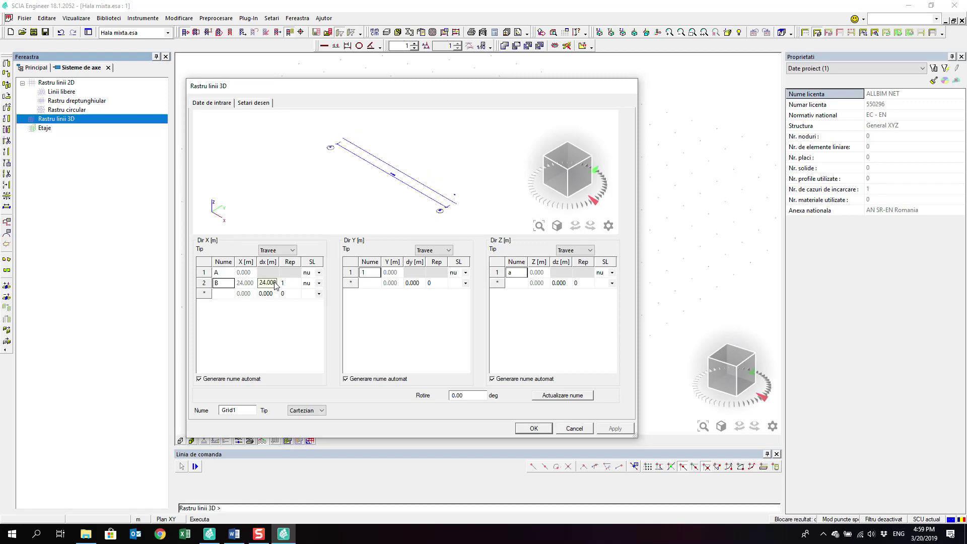
{"action": "left_click", "coordinate": [284, 252]}
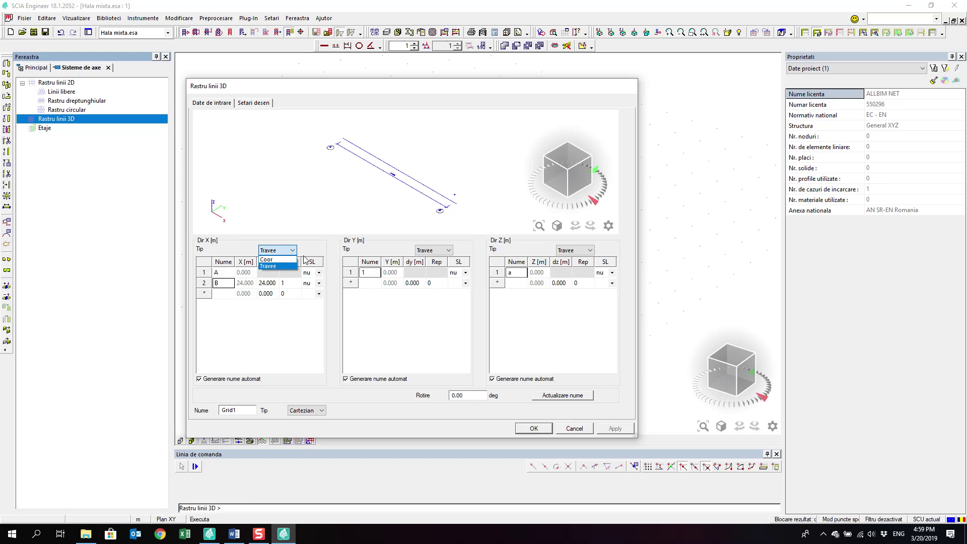
{"action": "left_click", "coordinate": [328, 242]}
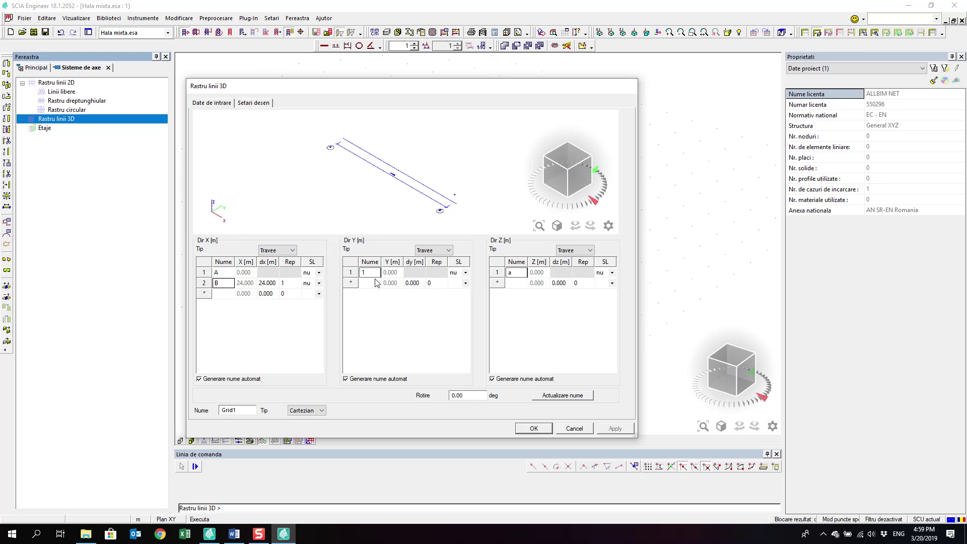
{"action": "left_click", "coordinate": [276, 292]}
Add a 6 m bay repeated 6 times in the Y direction and open the first Z spacing for editing.
{"action": "left_click", "coordinate": [420, 283]}
{"action": "type", "text": "6"}
{"action": "key", "text": "Return"}
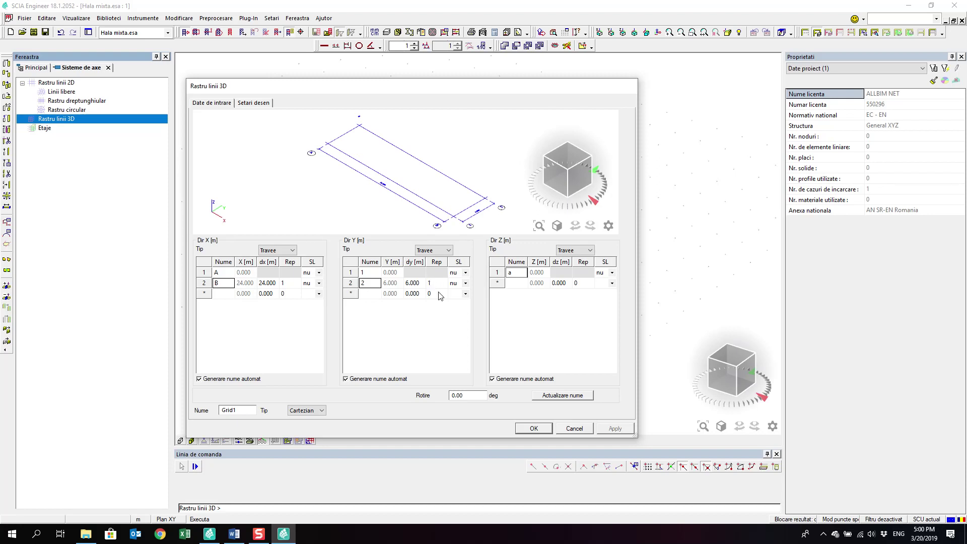
{"action": "left_click", "coordinate": [823, 534]}
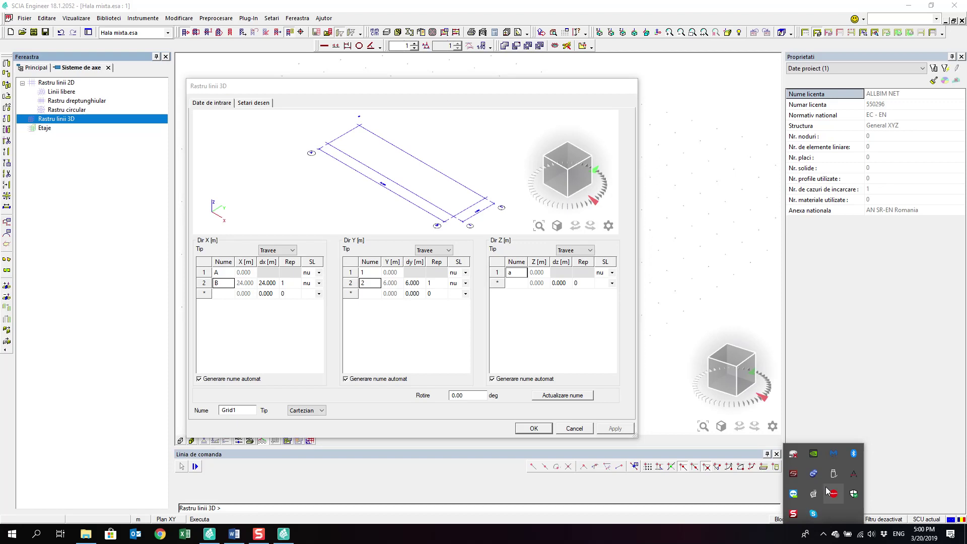
{"action": "left_click", "coordinate": [437, 283]}
{"action": "type", "text": "6"}
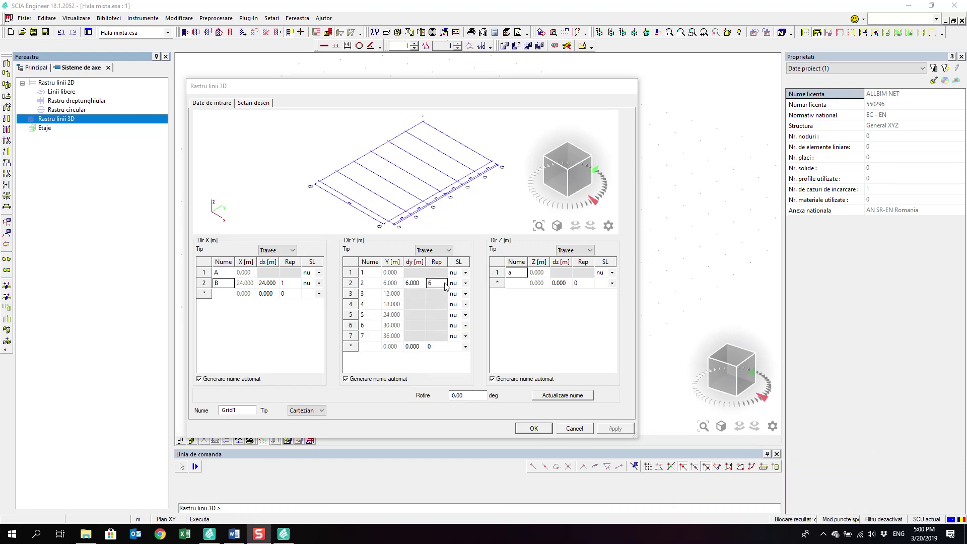
{"action": "left_click", "coordinate": [561, 283]}
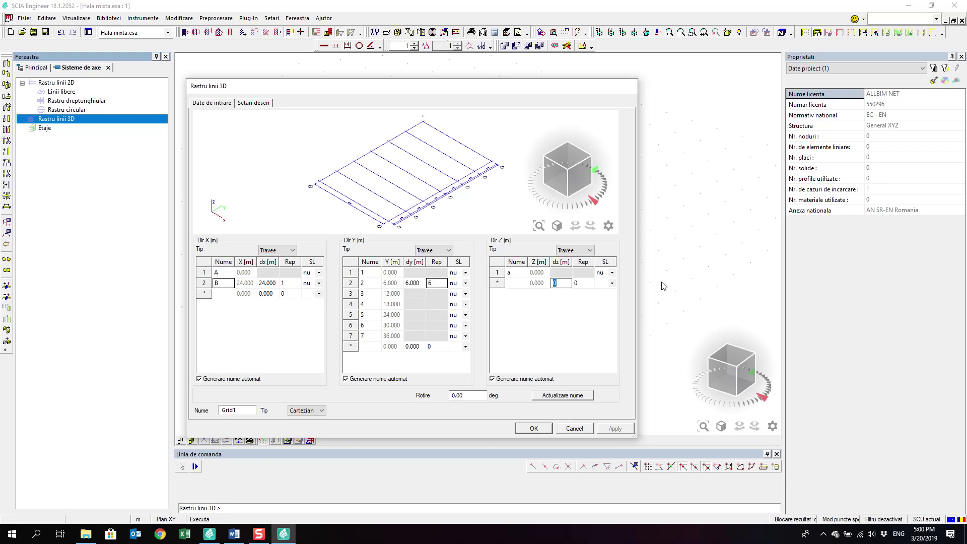
Switch to a new Paint drawing in a maximized window and enlarge the canvas to about 1695 × 668 px.
{"action": "key", "text": "super"}
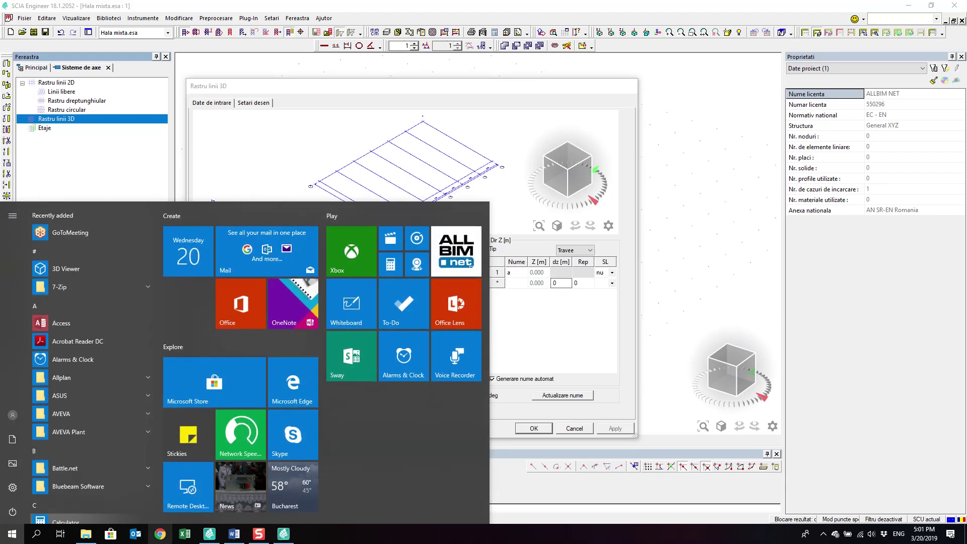
{"action": "type", "text": "paint"}
{"action": "key", "text": "Return"}
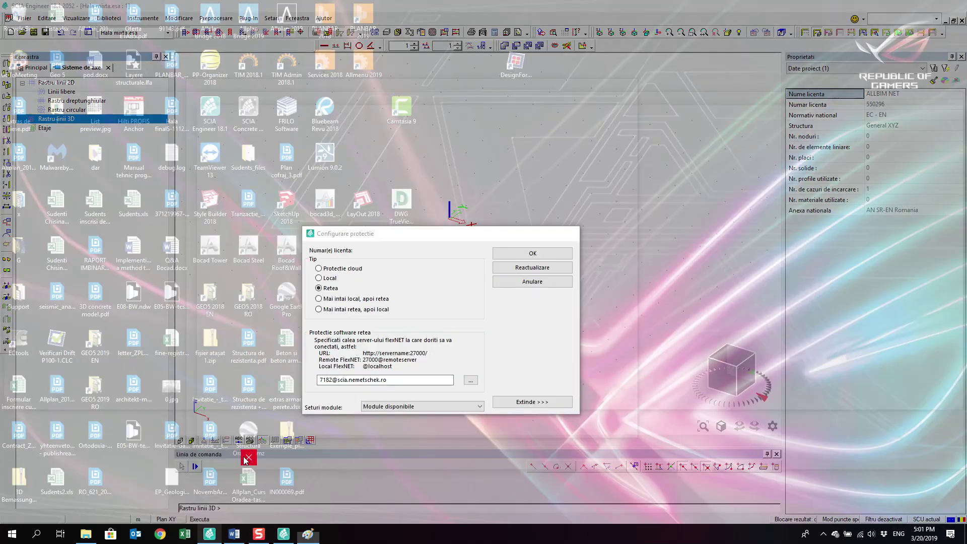
{"action": "left_click", "coordinate": [248, 458]}
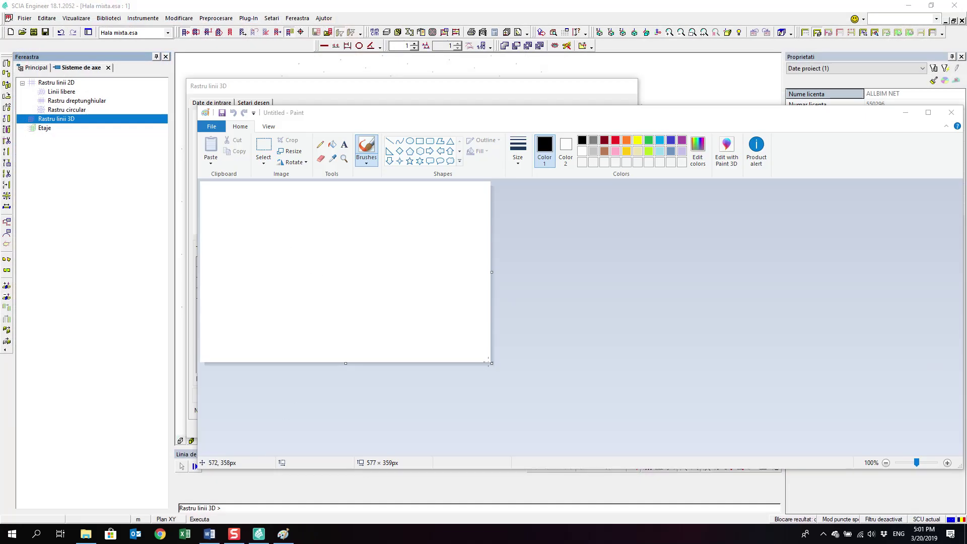
{"action": "double_click", "coordinate": [528, 114]}
{"action": "left_click_drag", "start_coordinate": [294, 253], "coordinate": [857, 410]}
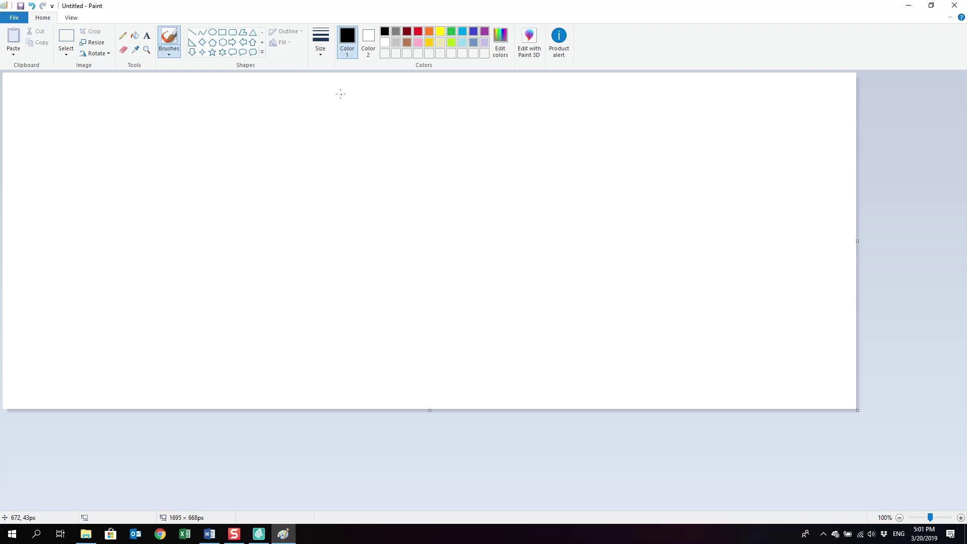
Set the drawing colour to grey and choose the Rectangle shape, undoing the trial brush stroke.
{"action": "left_click", "coordinate": [396, 31]}
{"action": "mouse_move", "coordinate": [183, 207]}
{"action": "left_mouse_down"}
{"action": "mouse_move", "coordinate": [222, 326]}
{"action": "mouse_move", "coordinate": [203, 369]}
{"action": "left_mouse_up"}
{"action": "key", "text": "ctrl+z"}
{"action": "left_click", "coordinate": [222, 32]}
{"action": "left_click_drag", "start_coordinate": [225, 164], "coordinate": [243, 380]}
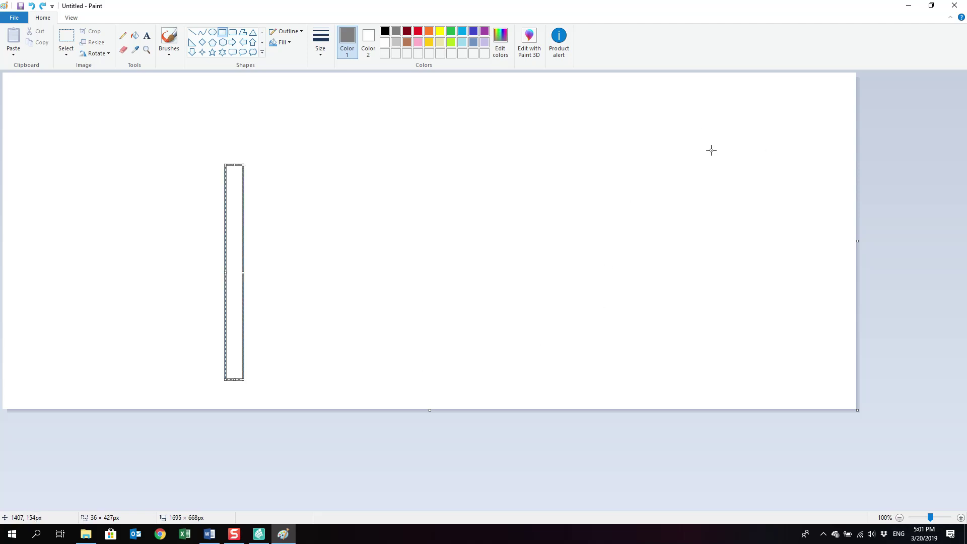
{"action": "left_click_drag", "start_coordinate": [710, 148], "coordinate": [715, 190]}
{"action": "key", "text": "ctrl+z"}
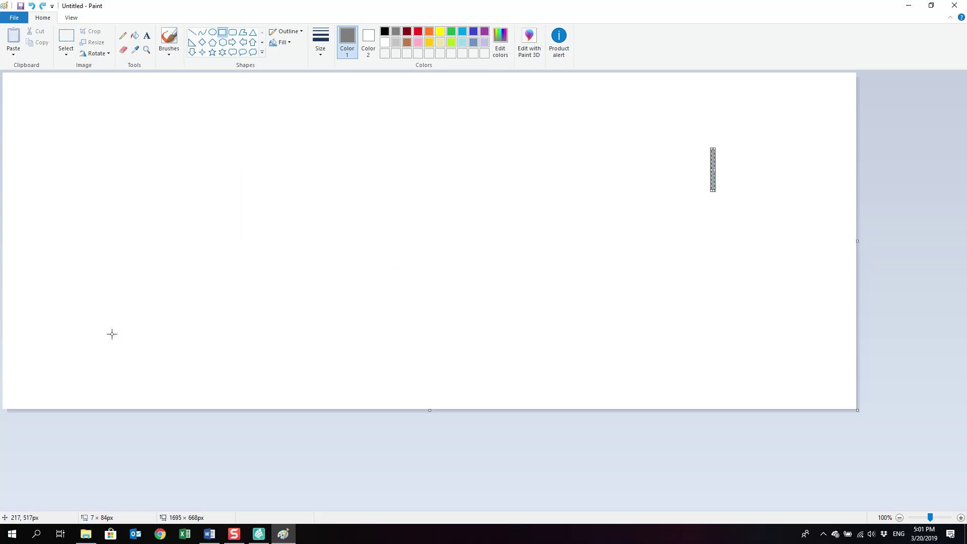
{"action": "key", "text": "ctrl+z"}
Draw two tall grey column rectangles, the left one about 35 × 432 px, and a small orange rectangle on top of the left column.
{"action": "left_click_drag", "start_coordinate": [201, 178], "coordinate": [218, 397]}
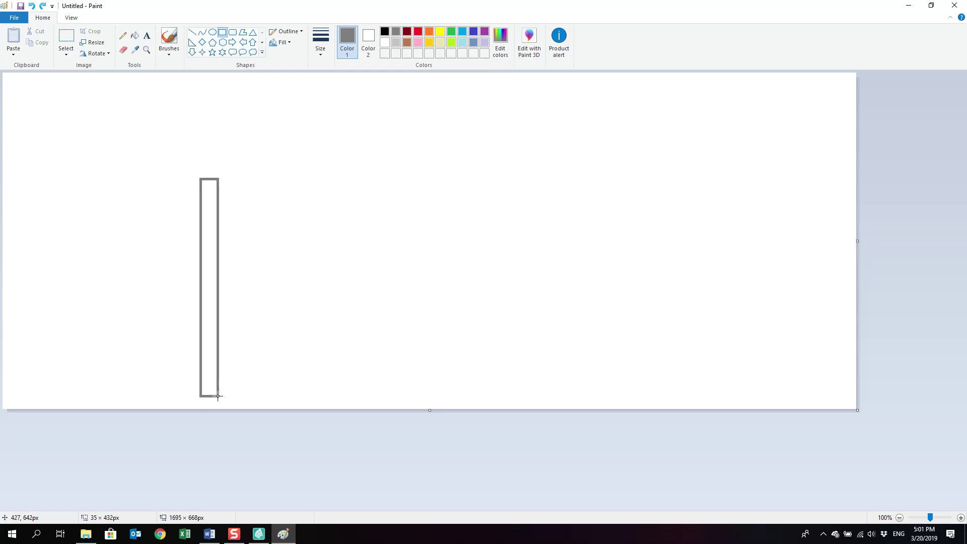
{"action": "left_click_drag", "start_coordinate": [663, 160], "coordinate": [680, 397]}
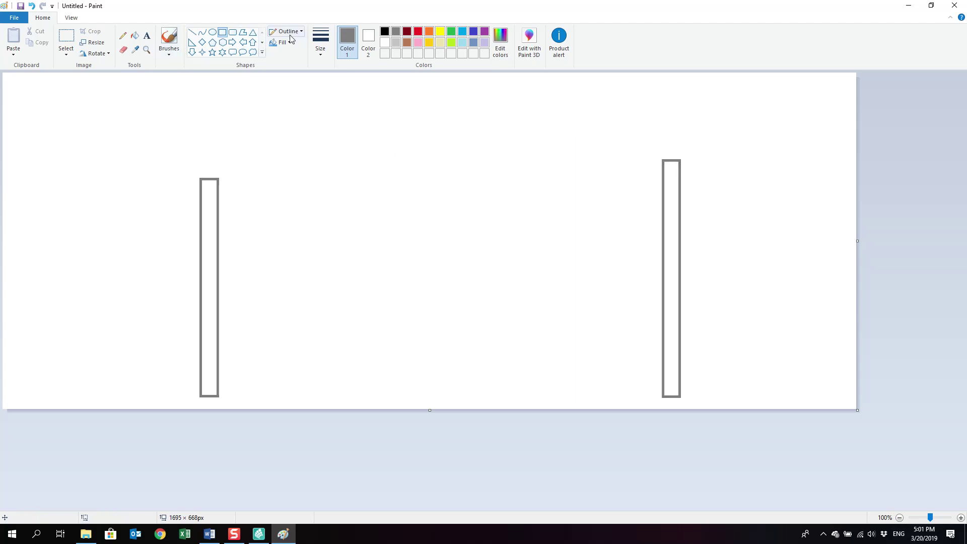
{"action": "left_click", "coordinate": [429, 31]}
{"action": "mouse_move", "coordinate": [206, 178]}
{"action": "left_mouse_down"}
{"action": "mouse_move", "coordinate": [213, 154]}
{"action": "mouse_move", "coordinate": [214, 165]}
{"action": "left_mouse_up"}
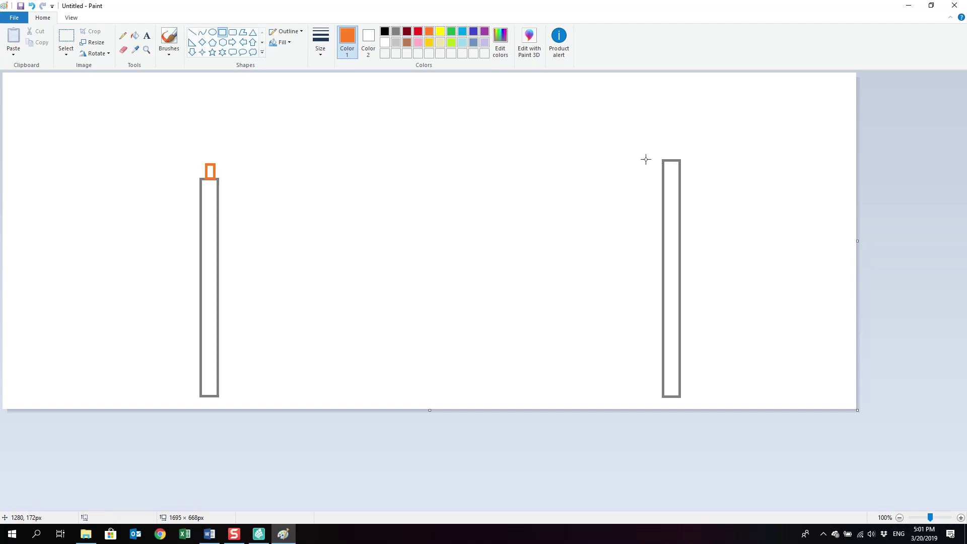
Draw the truss outline in orange lines between the columns, with a flat bottom chord, slanted ends and a top chord peaking mid-span.
{"action": "mouse_move", "coordinate": [207, 154]}
{"action": "left_mouse_down"}
{"action": "mouse_move", "coordinate": [235, 170]}
{"action": "mouse_move", "coordinate": [219, 161]}
{"action": "mouse_move", "coordinate": [272, 226]}
{"action": "mouse_move", "coordinate": [250, 189]}
{"action": "mouse_move", "coordinate": [647, 190]}
{"action": "mouse_move", "coordinate": [636, 189]}
{"action": "mouse_move", "coordinate": [671, 146]}
{"action": "left_mouse_up"}
{"action": "key", "text": "Escape"}
{"action": "left_click", "coordinate": [193, 34]}
{"action": "left_click", "coordinate": [299, 203]}
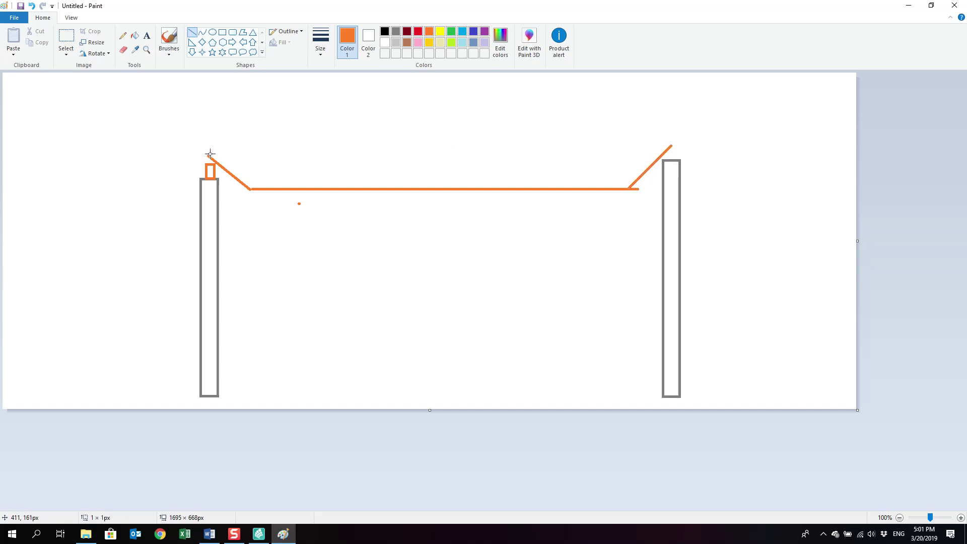
{"action": "mouse_move", "coordinate": [209, 154]}
{"action": "left_mouse_down"}
{"action": "mouse_move", "coordinate": [426, 127]}
{"action": "mouse_move", "coordinate": [581, 153]}
{"action": "mouse_move", "coordinate": [663, 145]}
{"action": "left_mouse_up"}
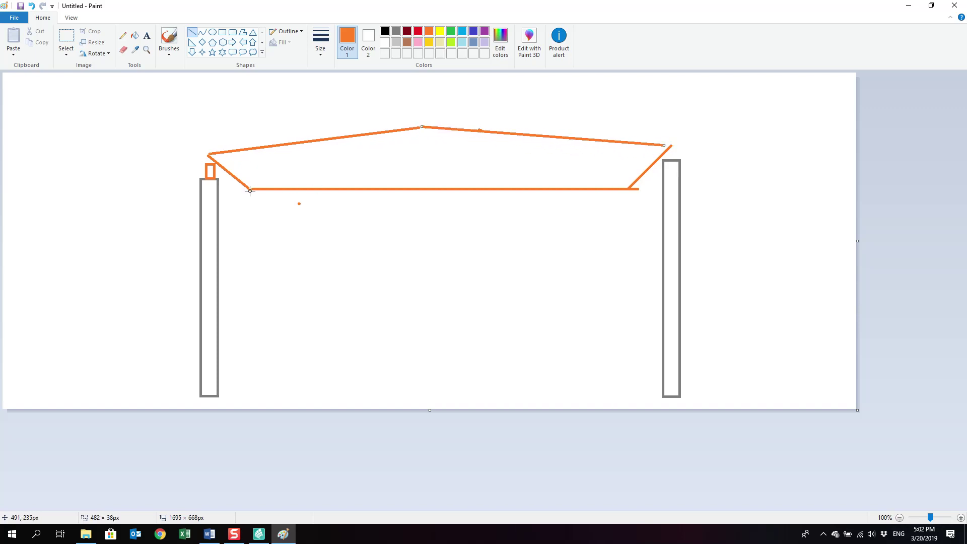
Draw the orange zigzag web diagonals and the central vertical post between the truss's top and bottom chords.
{"action": "mouse_move", "coordinate": [250, 189]}
{"action": "left_mouse_down"}
{"action": "mouse_move", "coordinate": [297, 141]}
{"action": "mouse_move", "coordinate": [336, 189]}
{"action": "mouse_move", "coordinate": [387, 132]}
{"action": "mouse_move", "coordinate": [421, 188]}
{"action": "left_mouse_up"}
{"action": "left_click", "coordinate": [362, 157]}
{"action": "left_click", "coordinate": [425, 147]}
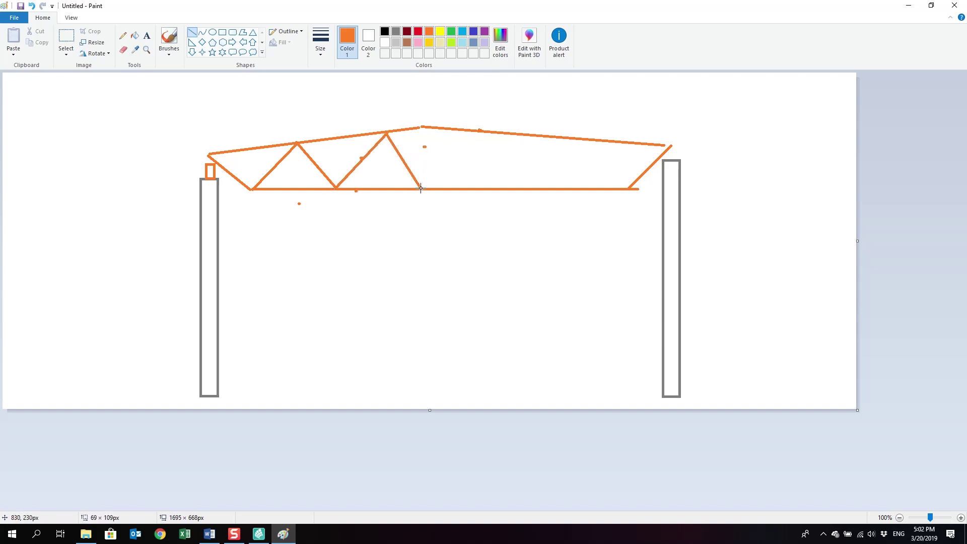
{"action": "left_click", "coordinate": [448, 185]}
{"action": "mouse_move", "coordinate": [423, 128]}
{"action": "left_mouse_down"}
{"action": "mouse_move", "coordinate": [422, 189]}
{"action": "mouse_move", "coordinate": [479, 131]}
{"action": "mouse_move", "coordinate": [505, 140]}
{"action": "mouse_move", "coordinate": [519, 176]}
{"action": "mouse_move", "coordinate": [502, 188]}
{"action": "mouse_move", "coordinate": [557, 137]}
{"action": "mouse_move", "coordinate": [597, 189]}
{"action": "mouse_move", "coordinate": [622, 138]}
{"action": "mouse_move", "coordinate": [638, 194]}
{"action": "mouse_move", "coordinate": [631, 189]}
{"action": "left_mouse_up"}
{"action": "left_click", "coordinate": [577, 150]}
{"action": "left_click", "coordinate": [638, 215]}
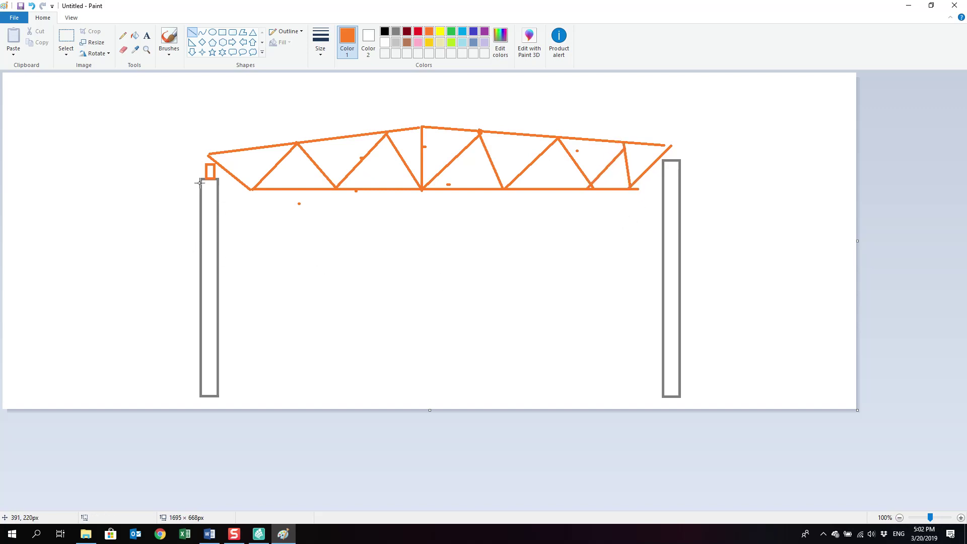
Fill the left column with grey and the small rectangle on top of it with green.
{"action": "left_click", "coordinate": [135, 36]}
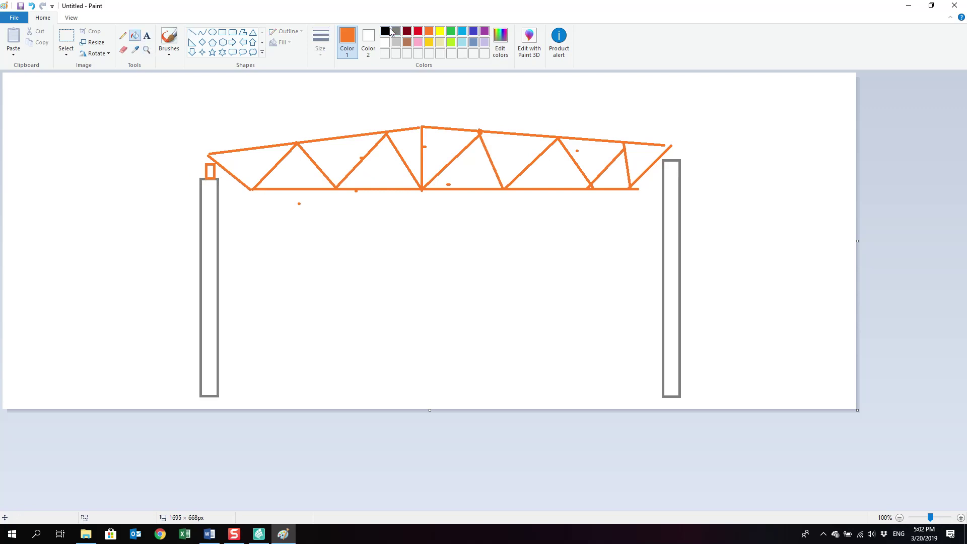
{"action": "left_click", "coordinate": [396, 31]}
{"action": "left_click", "coordinate": [216, 204]}
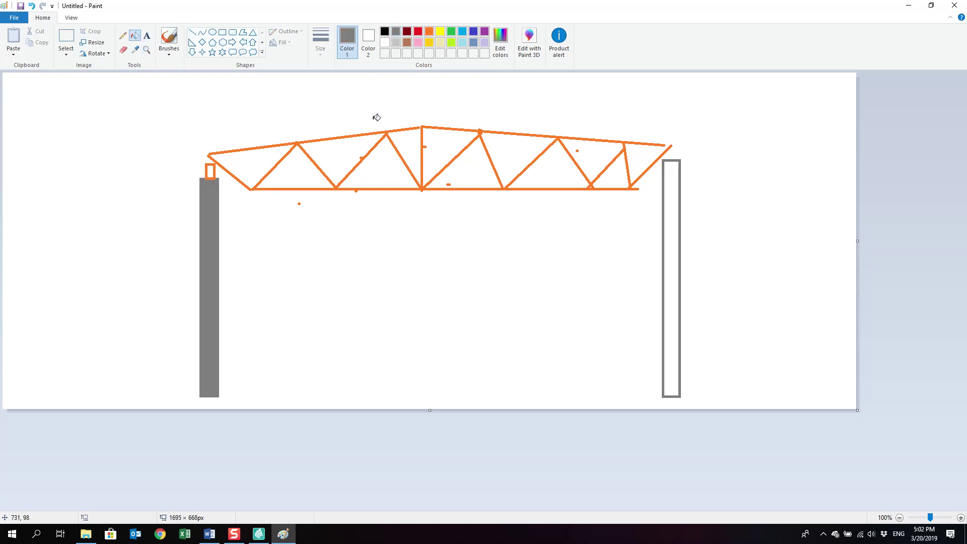
{"action": "left_click", "coordinate": [451, 32]}
{"action": "left_click", "coordinate": [212, 170]}
Add green text labels reading "6 m" beside the left column and "0.5 m" beside the small rectangle above it.
{"action": "left_click", "coordinate": [147, 35]}
{"action": "left_click", "coordinate": [150, 277]}
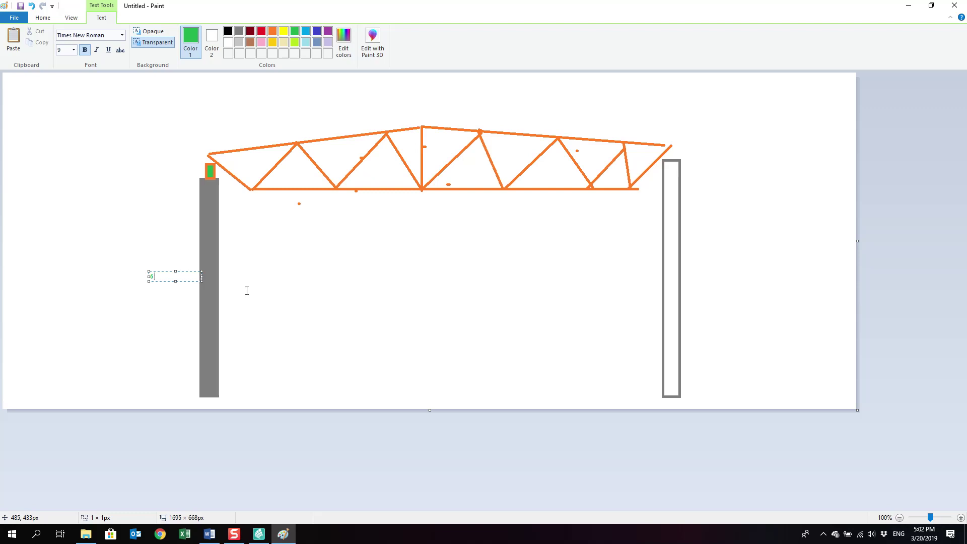
{"action": "left_click", "coordinate": [116, 251]}
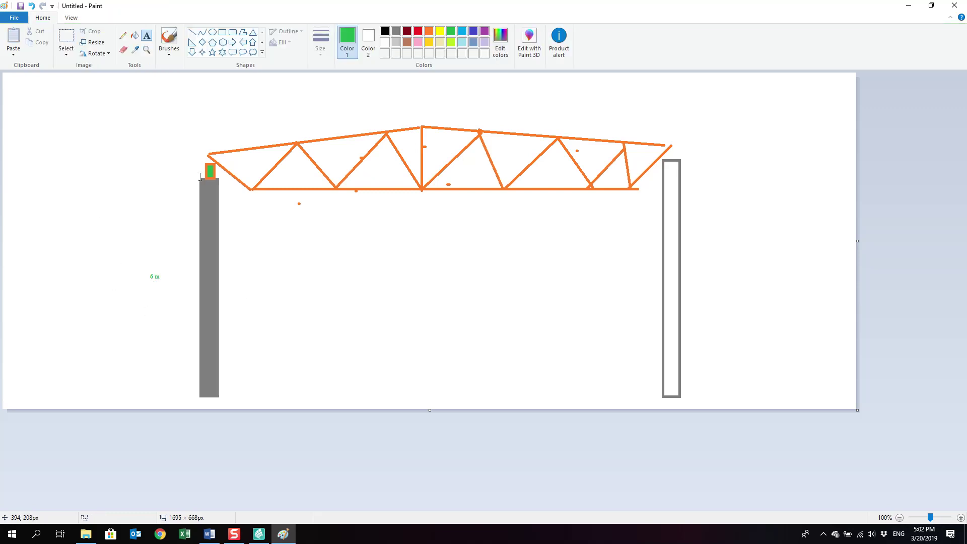
{"action": "left_click", "coordinate": [164, 166]}
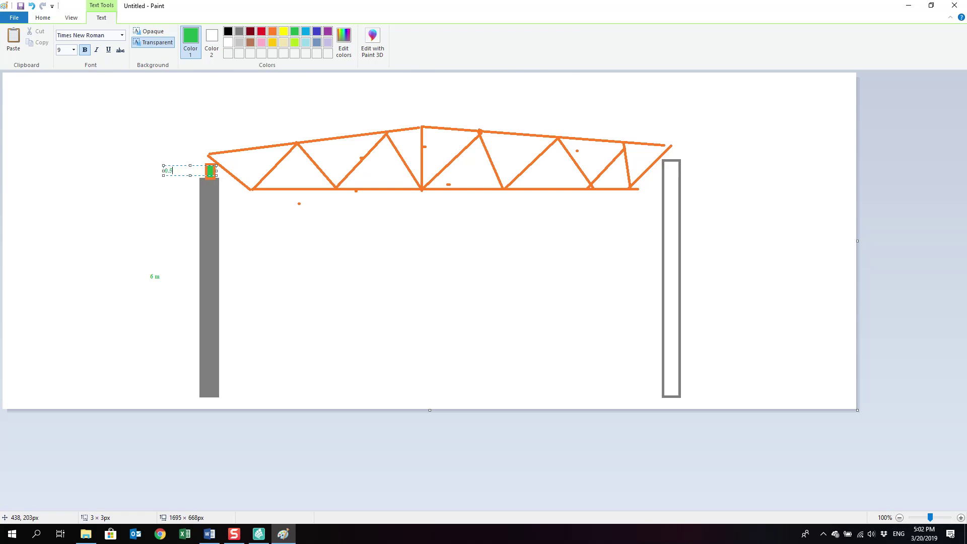
{"action": "type", "text": "0.5 m"}
{"action": "left_click", "coordinate": [204, 256]}
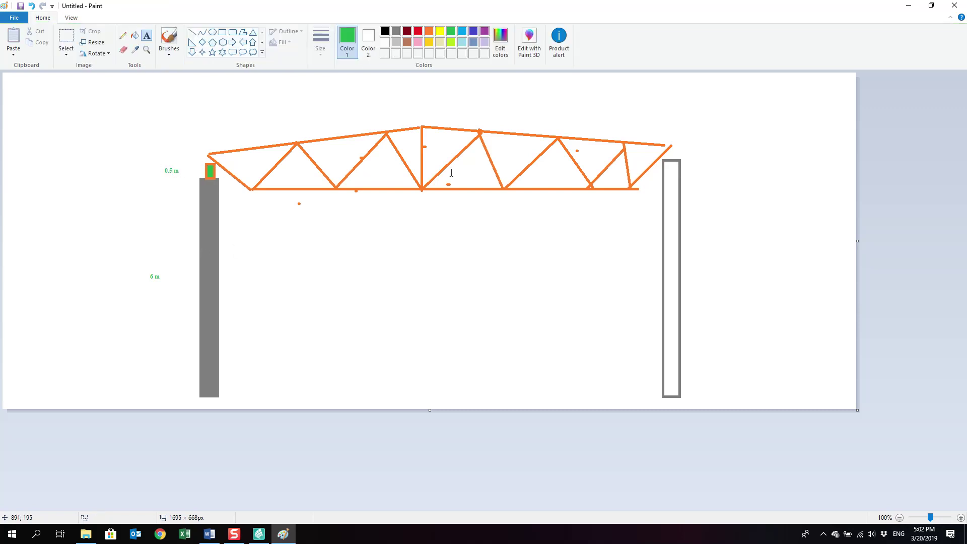
Label the truss heights in green text, "2m" beside the central post and "1m" near the left end.
{"action": "left_click", "coordinate": [430, 153]}
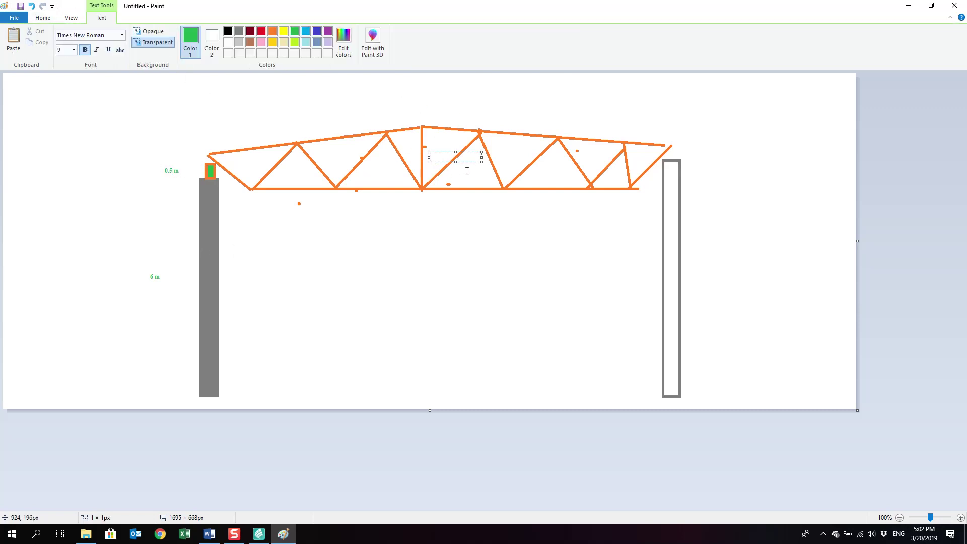
{"action": "type", "text": "2m"}
{"action": "left_click", "coordinate": [428, 198]}
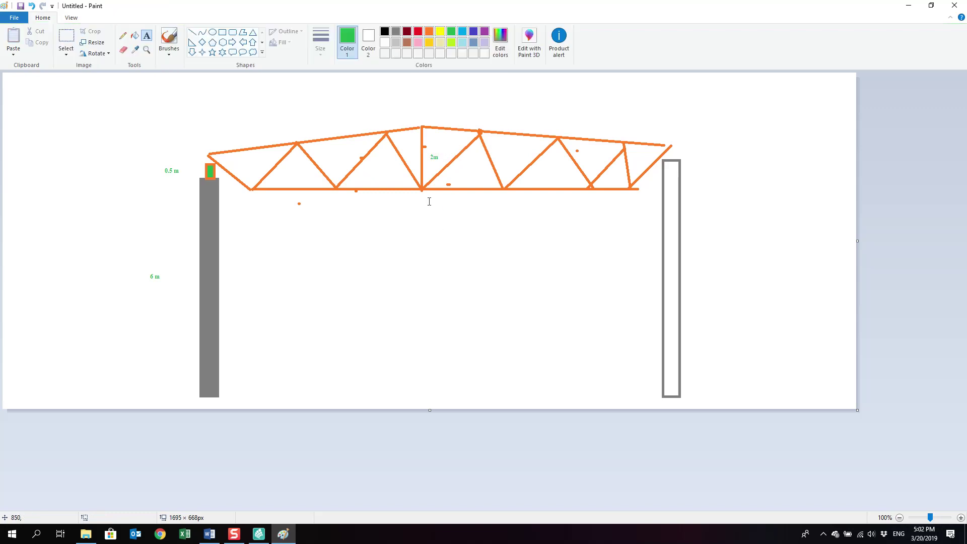
{"action": "left_click", "coordinate": [236, 158]}
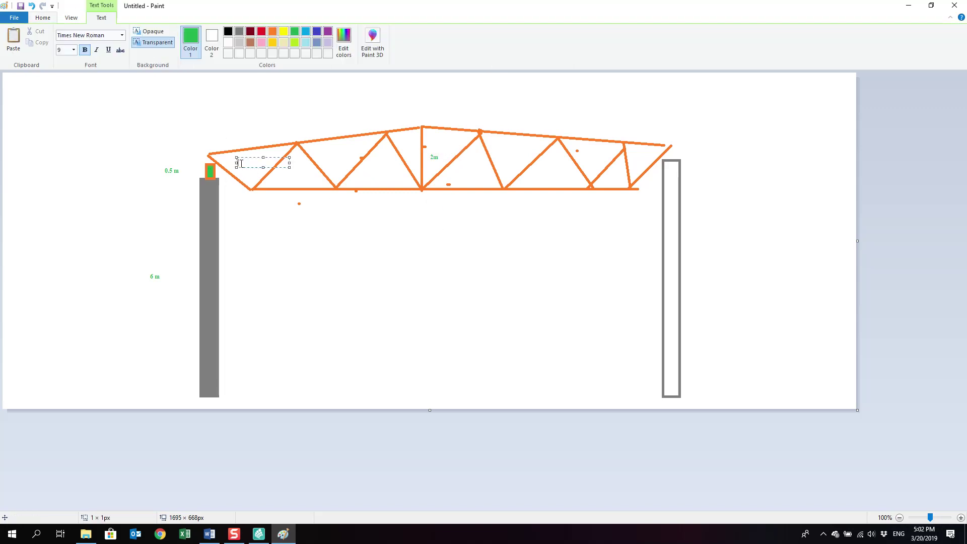
{"action": "type", "text": "2"}
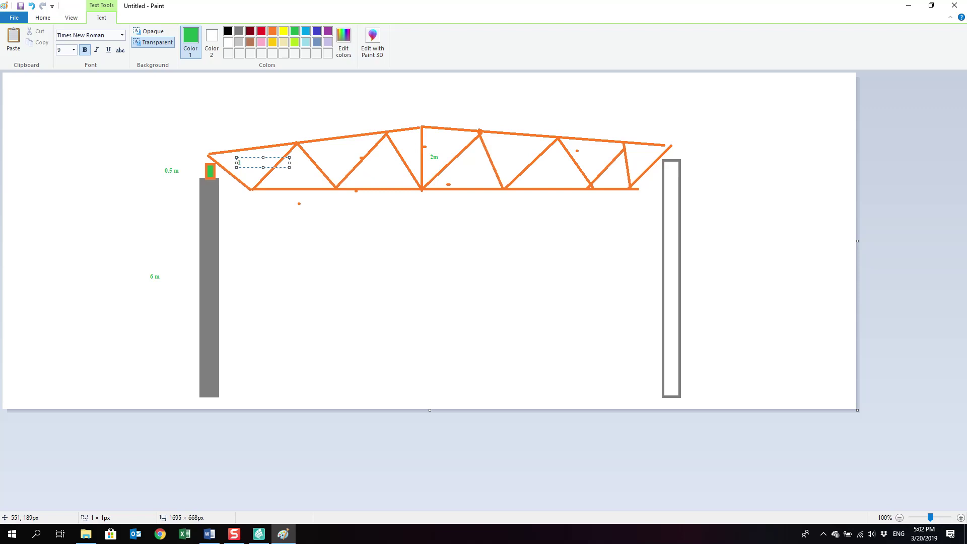
{"action": "left_click", "coordinate": [275, 242]}
Draw a green vertical line from the bottom chord's left end up to the top chord, next to the "1m" label.
{"action": "left_click", "coordinate": [192, 32]}
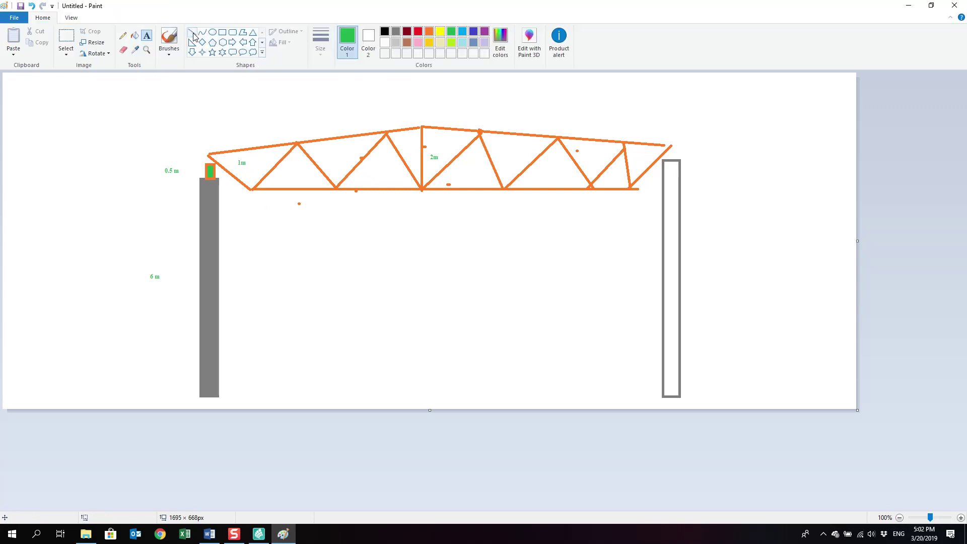
{"action": "left_click_drag", "start_coordinate": [250, 191], "coordinate": [250, 148]}
{"action": "left_click_drag", "start_coordinate": [273, 292], "coordinate": [274, 297]}
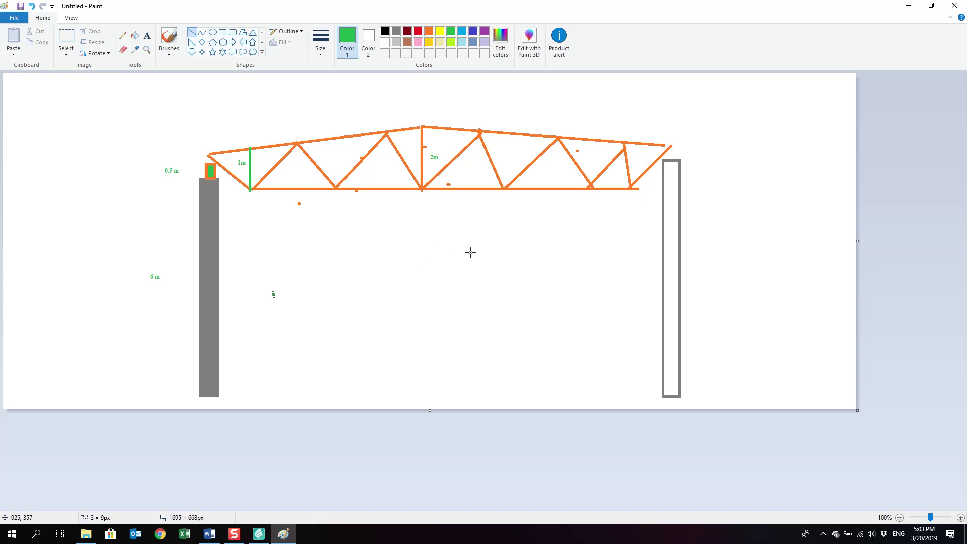
Switch back to SCIA Engineer and add a first Z spacing of 6 m with one repetition.
{"action": "left_click", "coordinate": [908, 5]}
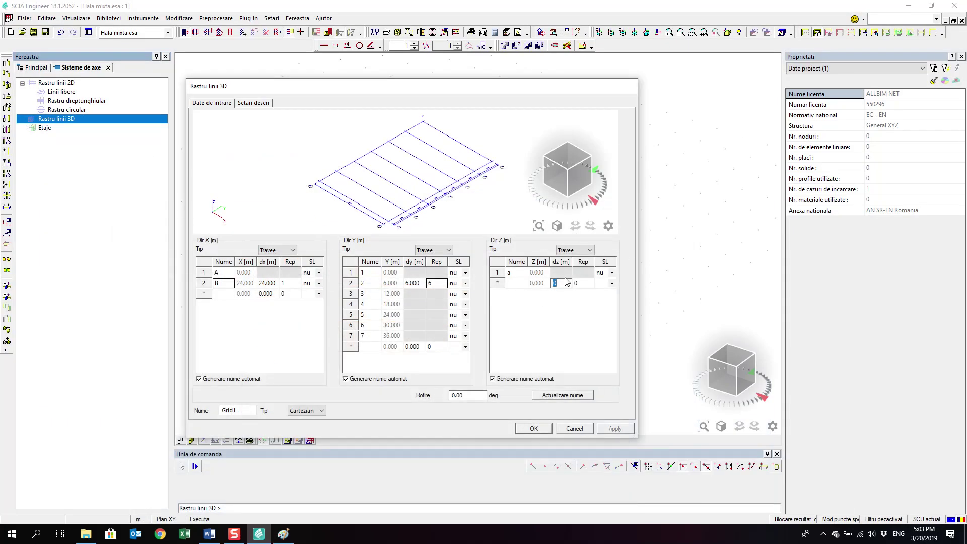
{"action": "left_click", "coordinate": [287, 533]}
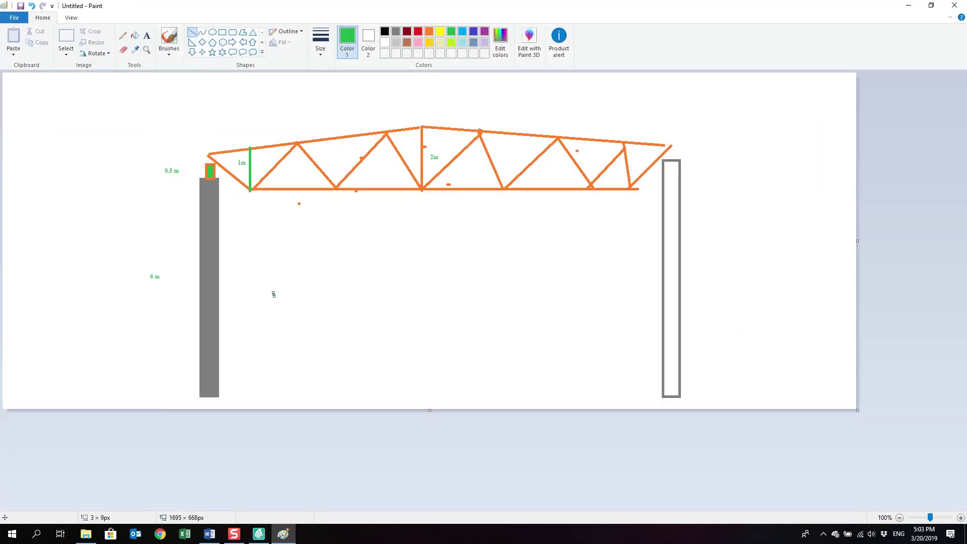
{"action": "left_click", "coordinate": [286, 535]}
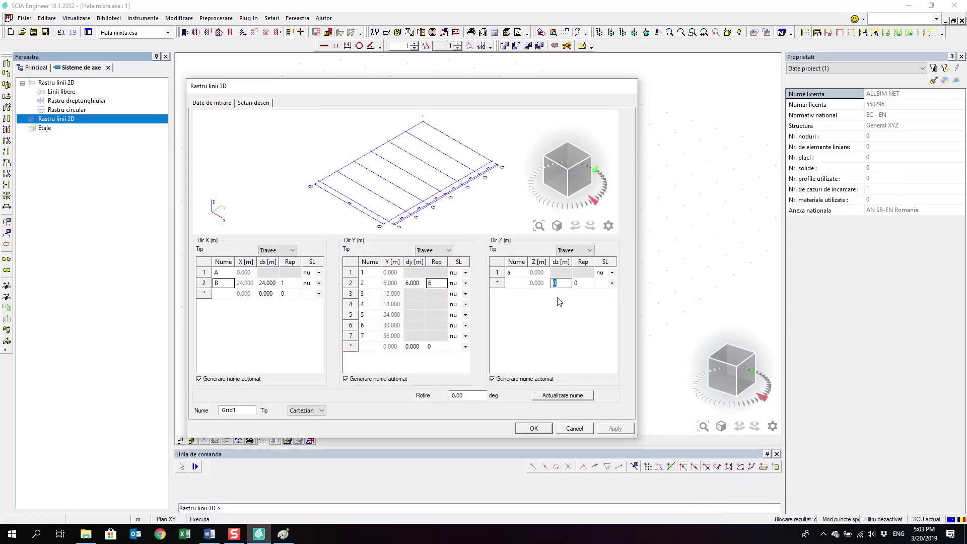
{"action": "key", "text": "Return"}
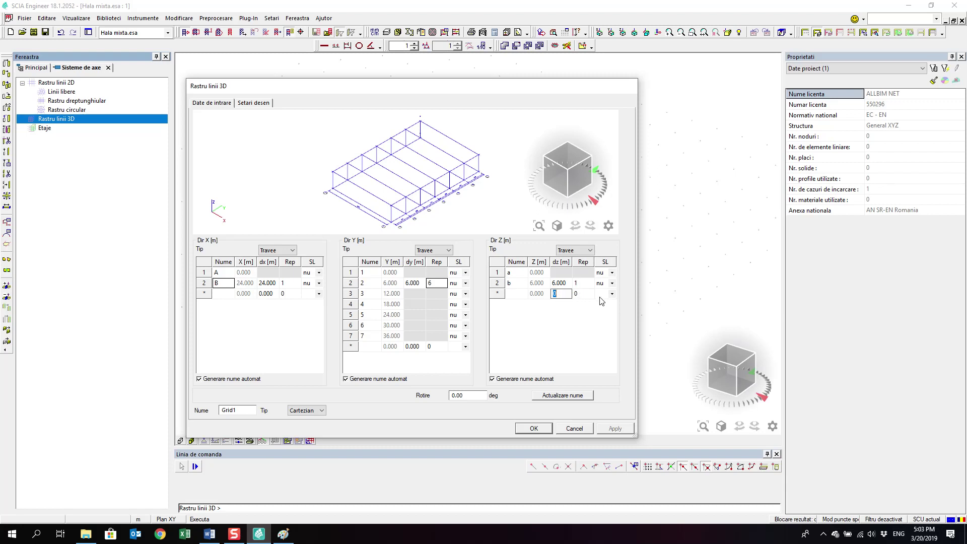
Add two more Z spacings of 0.5 m and 1.5 m above the 6 m level.
{"action": "type", "text": "0.5"}
{"action": "key", "text": "Return"}
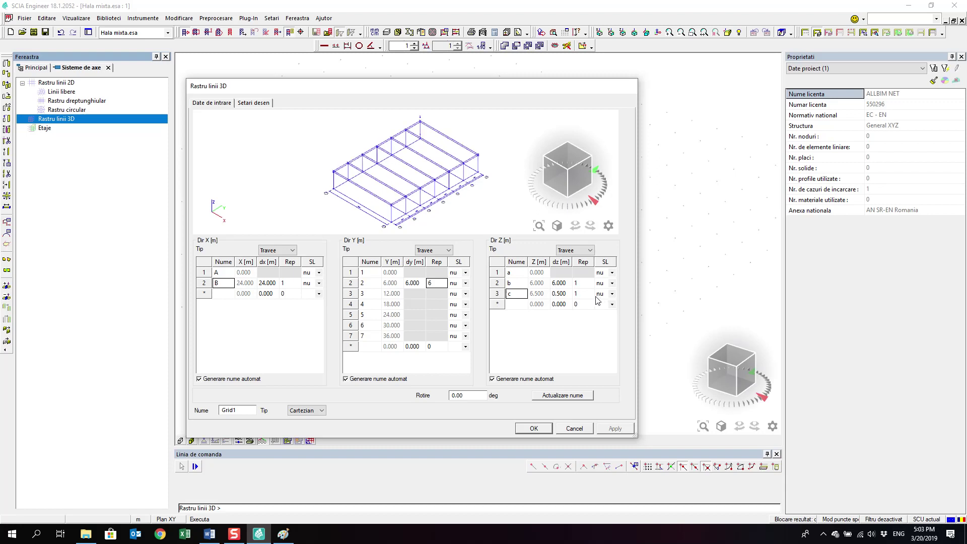
{"action": "left_click", "coordinate": [561, 304]}
{"action": "type", "text": "1.5"}
{"action": "key", "text": "Return"}
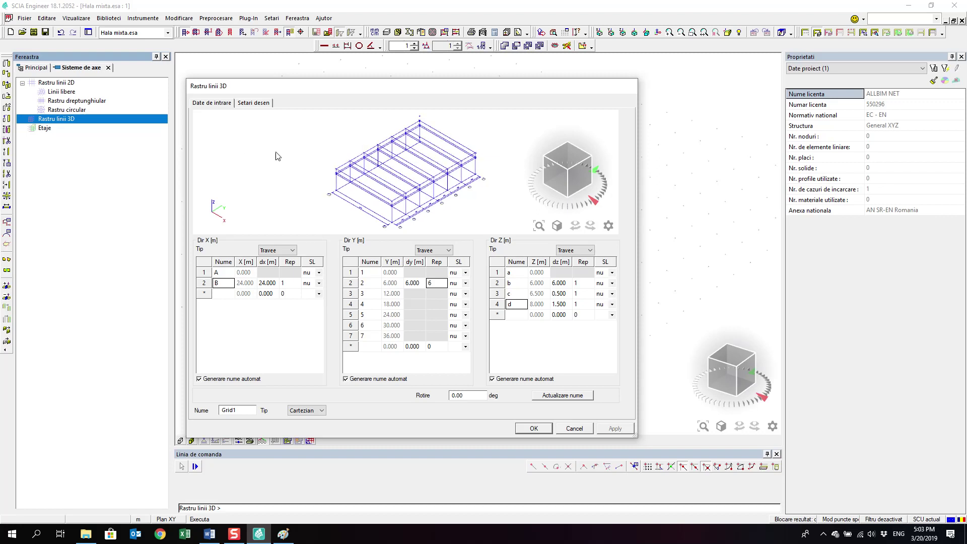
Examine the grid preview from several angles and zoom levels to check the Z levels against the bays.
{"action": "left_click_drag", "start_coordinate": [572, 174], "coordinate": [561, 172]}
{"action": "scroll", "coordinate": [386, 197], "scroll_direction": "up", "scroll_amount": 10}
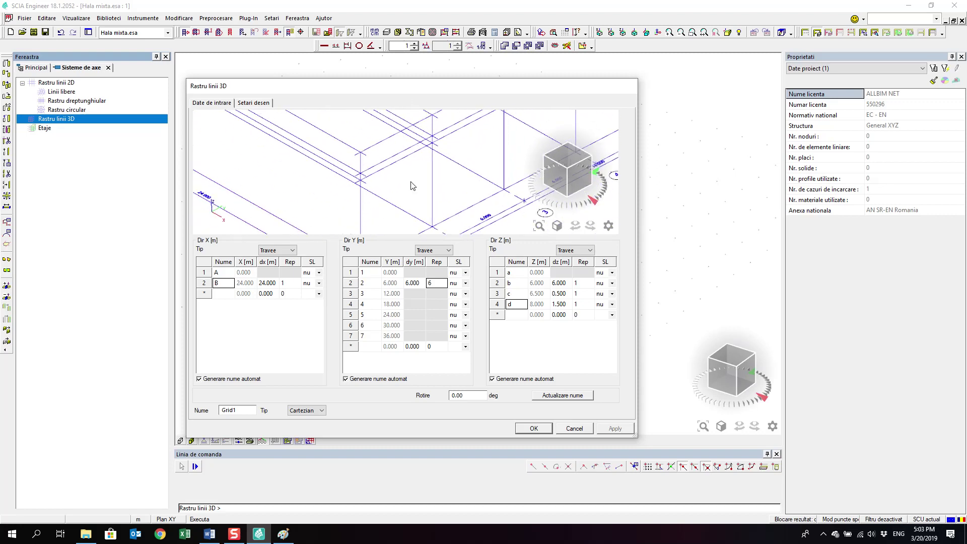
{"action": "scroll", "coordinate": [429, 164], "scroll_direction": "down", "scroll_amount": 10}
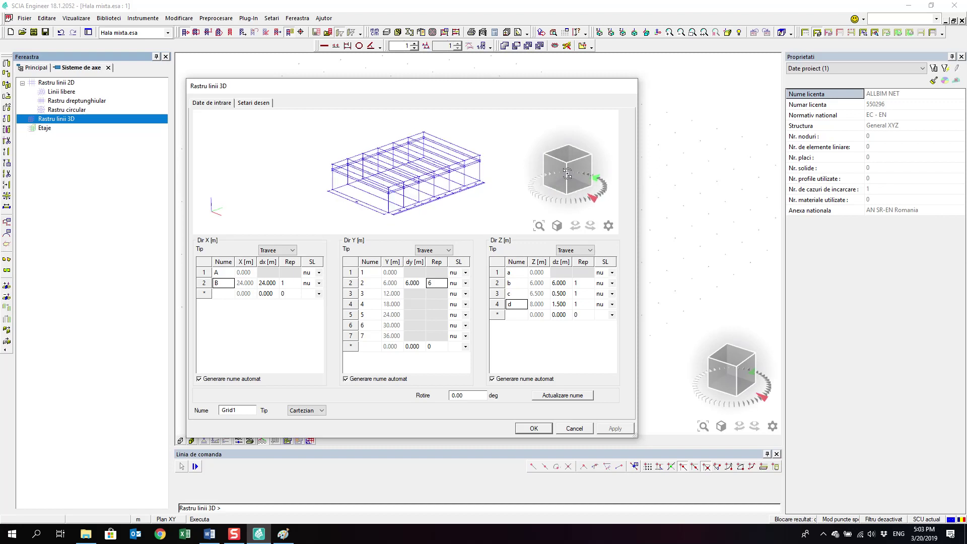
{"action": "middle_click_drag", "start_coordinate": [434, 176], "coordinate": [448, 163]}
{"action": "scroll", "coordinate": [431, 166], "scroll_direction": "up", "scroll_amount": 3}
{"action": "scroll", "coordinate": [437, 164], "scroll_direction": "down", "scroll_amount": 3}
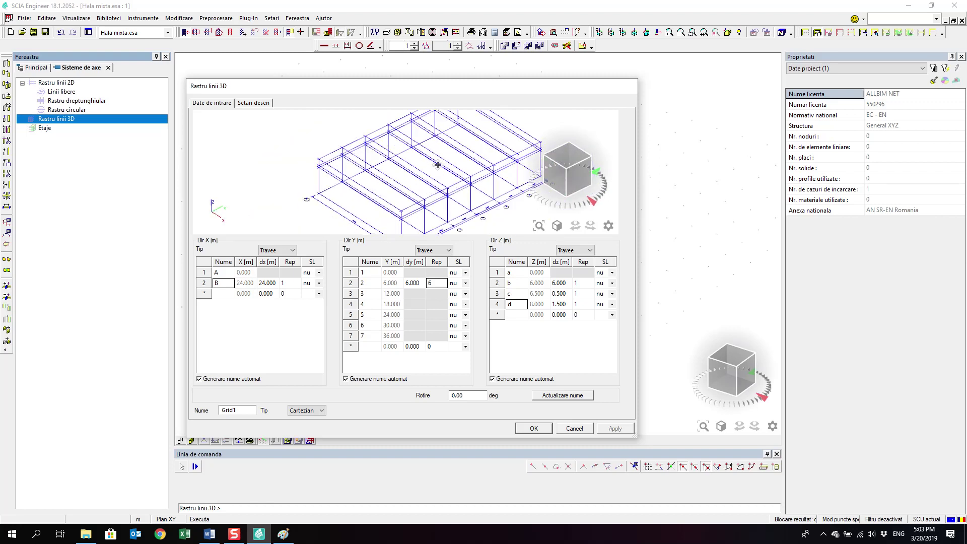
{"action": "left_click_drag", "start_coordinate": [577, 186], "coordinate": [574, 177]}
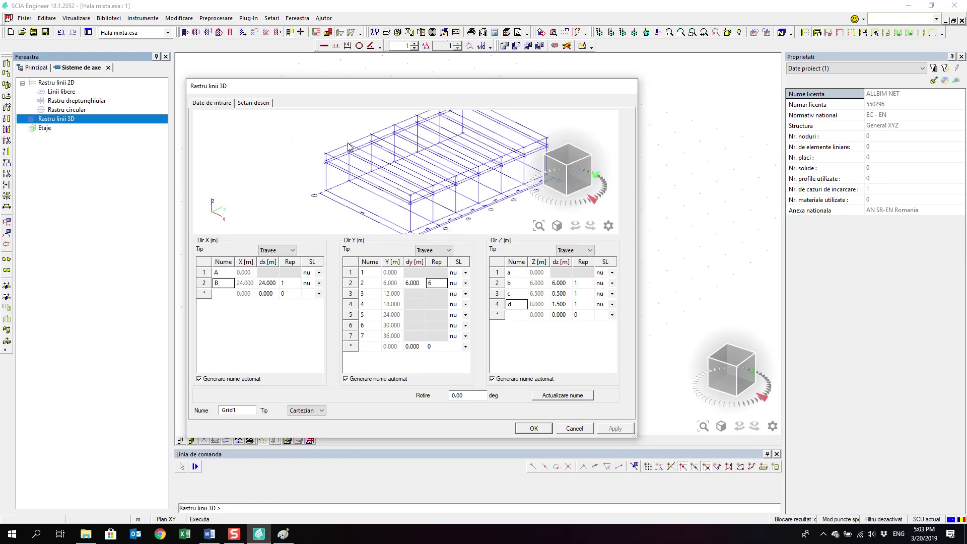
{"action": "middle_click_drag", "start_coordinate": [407, 173], "coordinate": [393, 158]}
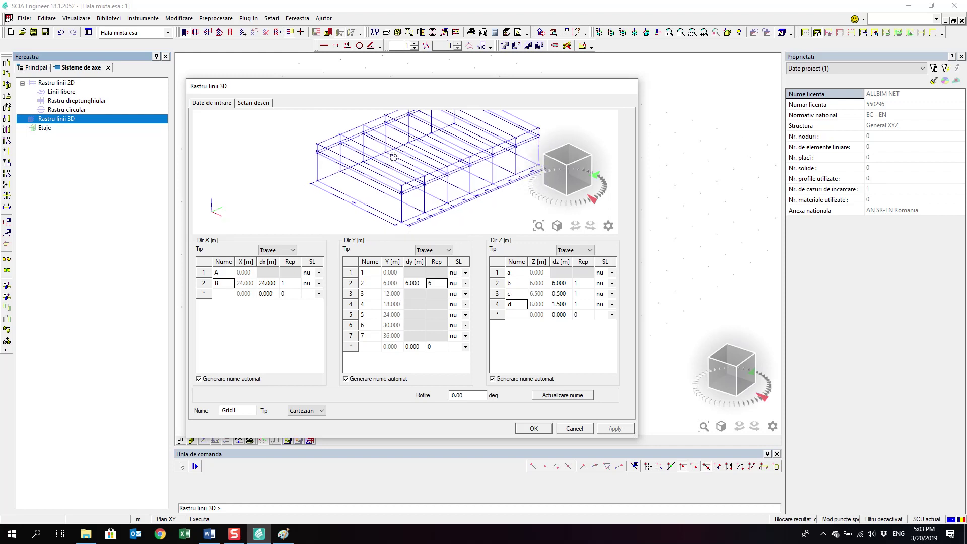
In the grid's drawing settings, try hiding the grid labels of levels b, c and d, and restore them.
{"action": "left_click", "coordinate": [246, 105]}
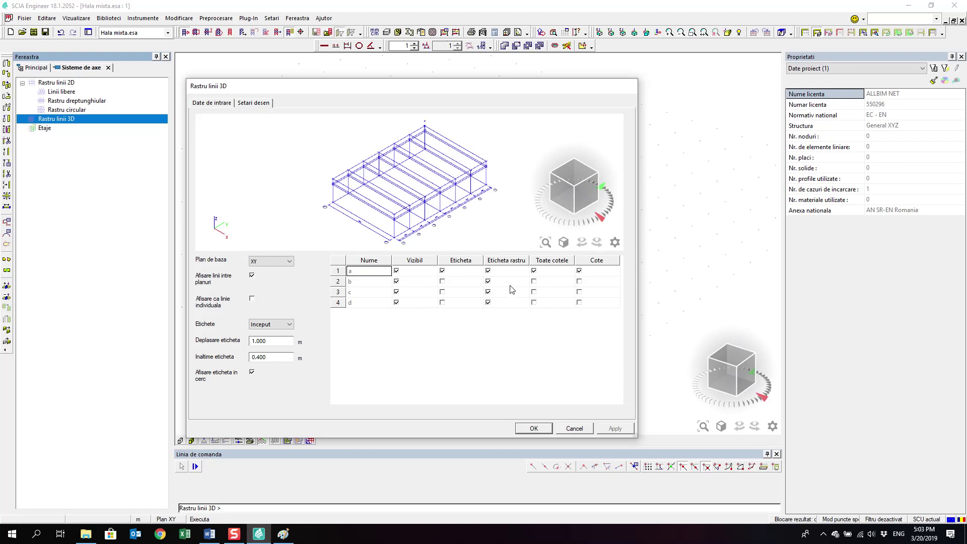
{"action": "left_click", "coordinate": [488, 281]}
{"action": "left_click", "coordinate": [488, 292]}
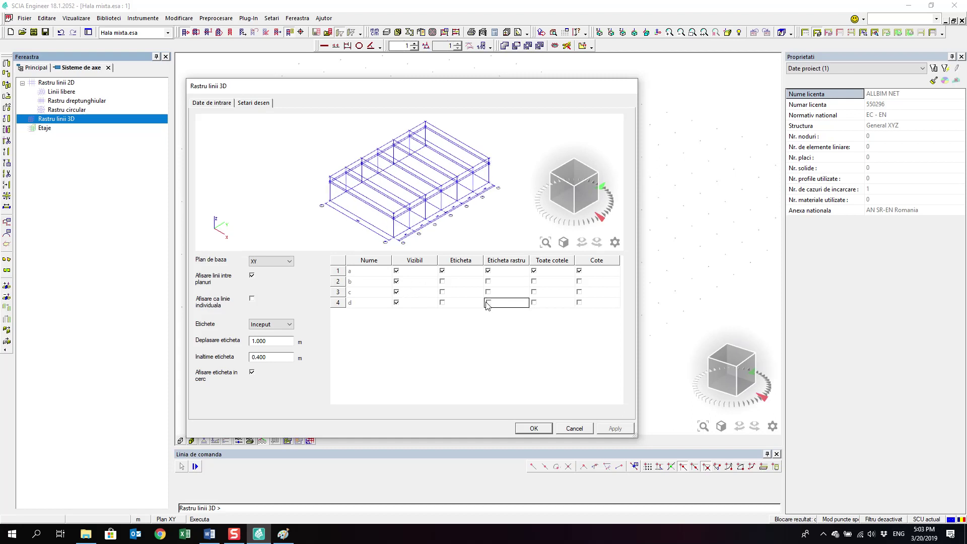
{"action": "left_click", "coordinate": [488, 292]}
{"action": "left_click", "coordinate": [487, 281]}
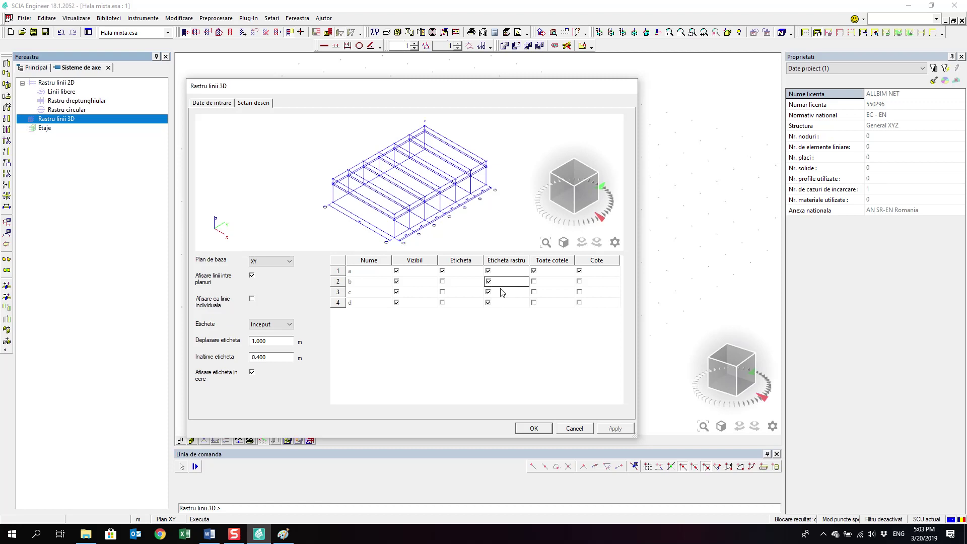
Try hiding levels b, c and d in the grid preview and make all three visible again.
{"action": "left_click", "coordinate": [397, 282]}
{"action": "left_click", "coordinate": [398, 293]}
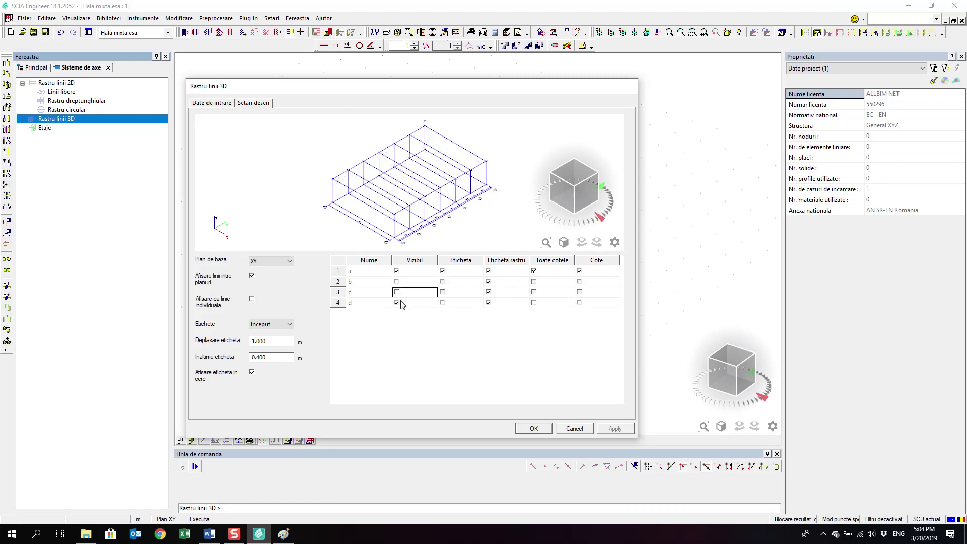
{"action": "left_click", "coordinate": [398, 303]}
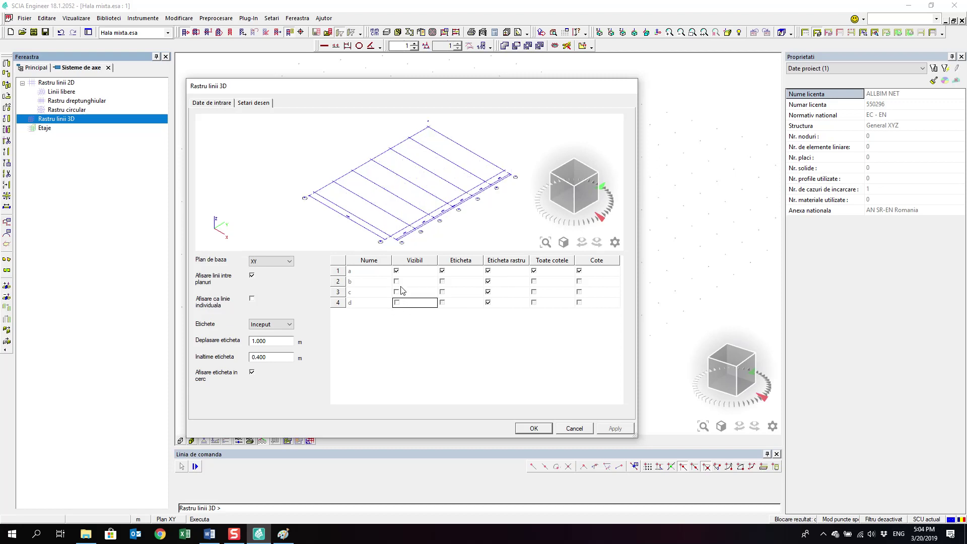
{"action": "left_click", "coordinate": [399, 283]}
{"action": "left_click", "coordinate": [397, 292]}
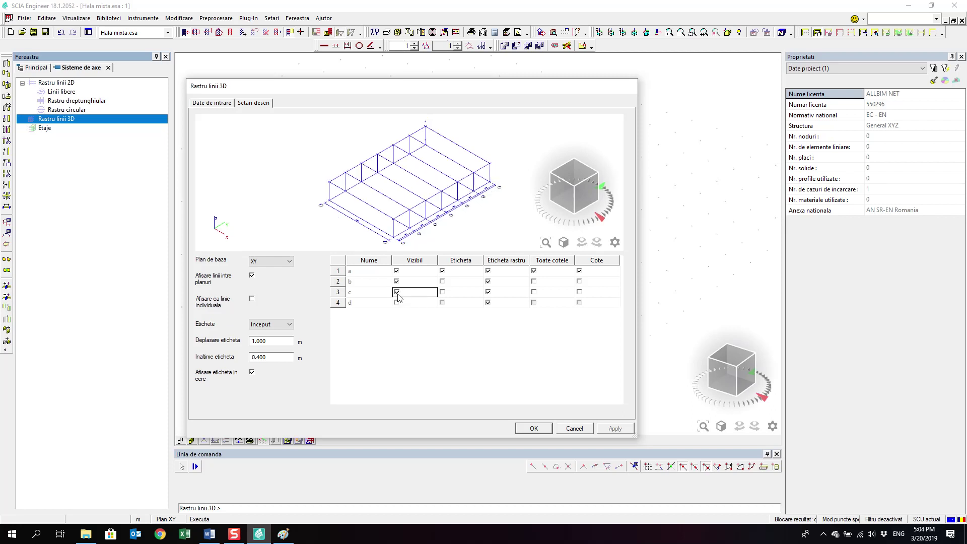
{"action": "left_click", "coordinate": [398, 303]}
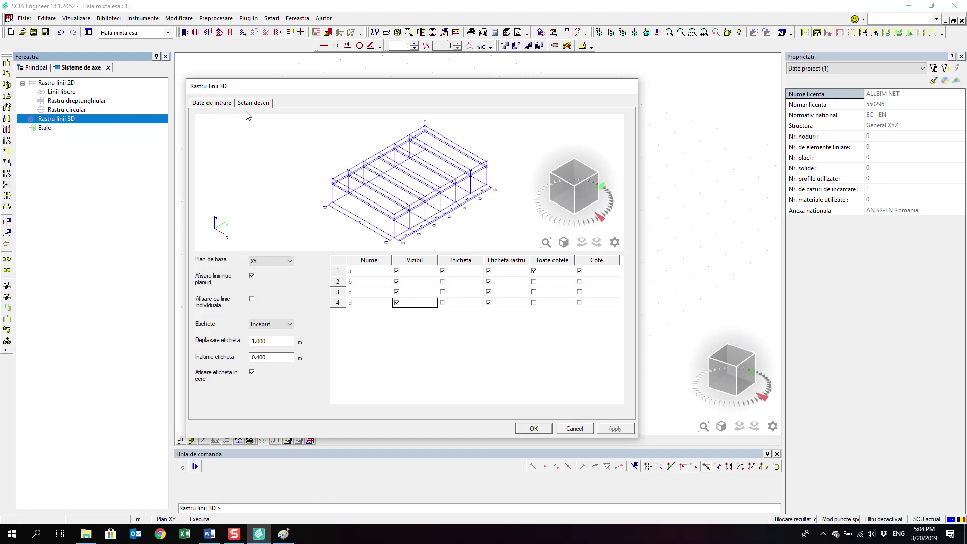
Accept the 3D line grid definition with its current spacings and drawing settings.
{"action": "left_click", "coordinate": [535, 429]}
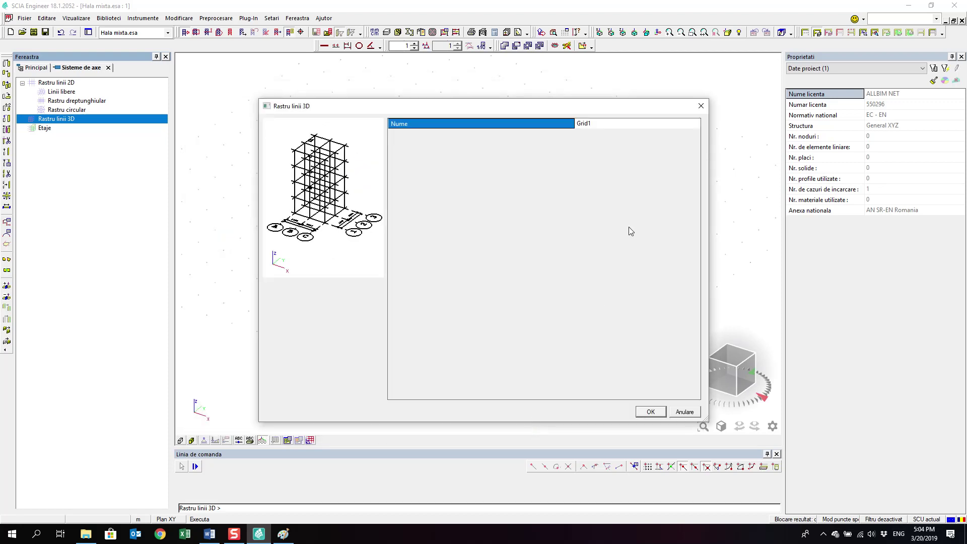
Name the 3D line grid "Axe constructie" and insert it at the origin, 0,0.
{"action": "left_click", "coordinate": [629, 126]}
{"action": "type", "text": "Axe constructie"}
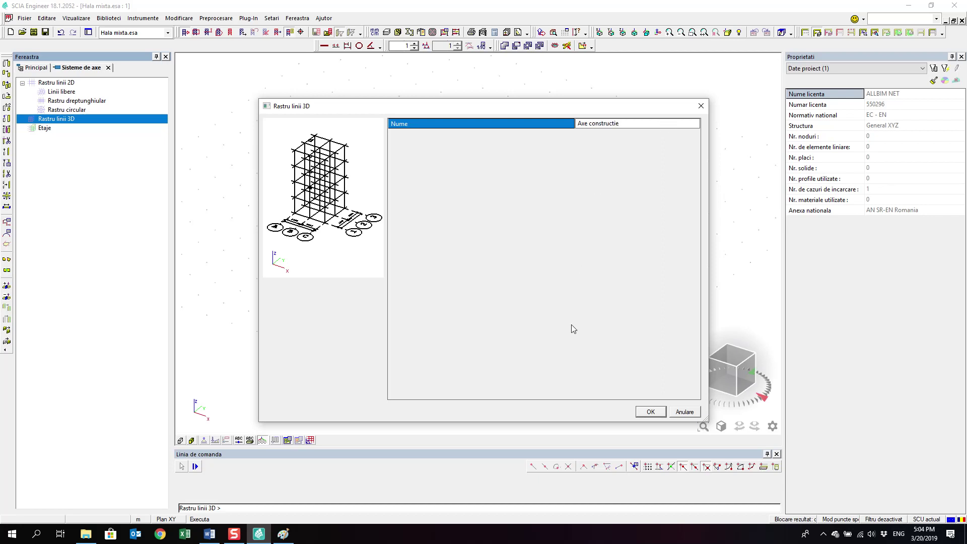
{"action": "left_click", "coordinate": [645, 413]}
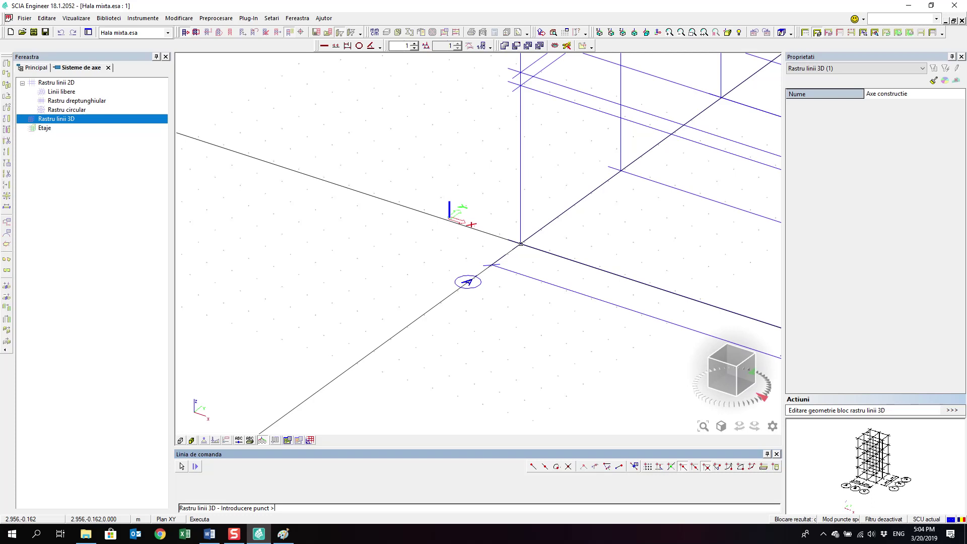
{"action": "type", "text": "0,0"}
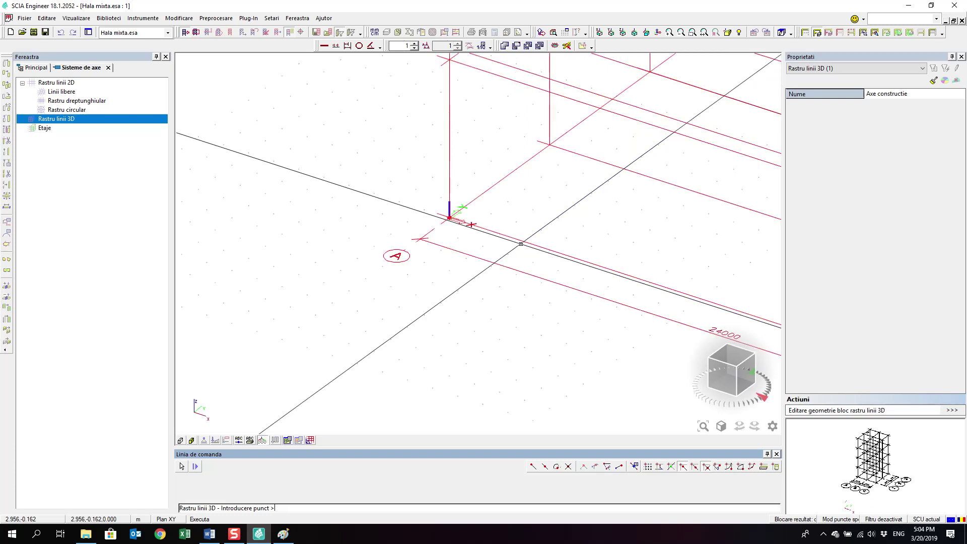
{"action": "key", "text": "Return"}
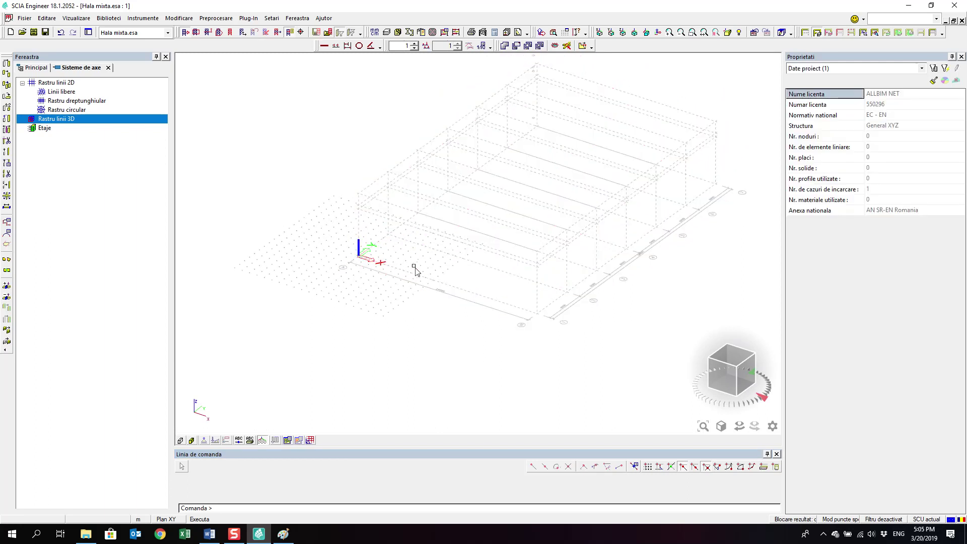
Leave the line grid tools and return to the main project tree.
{"action": "left_click", "coordinate": [823, 534]}
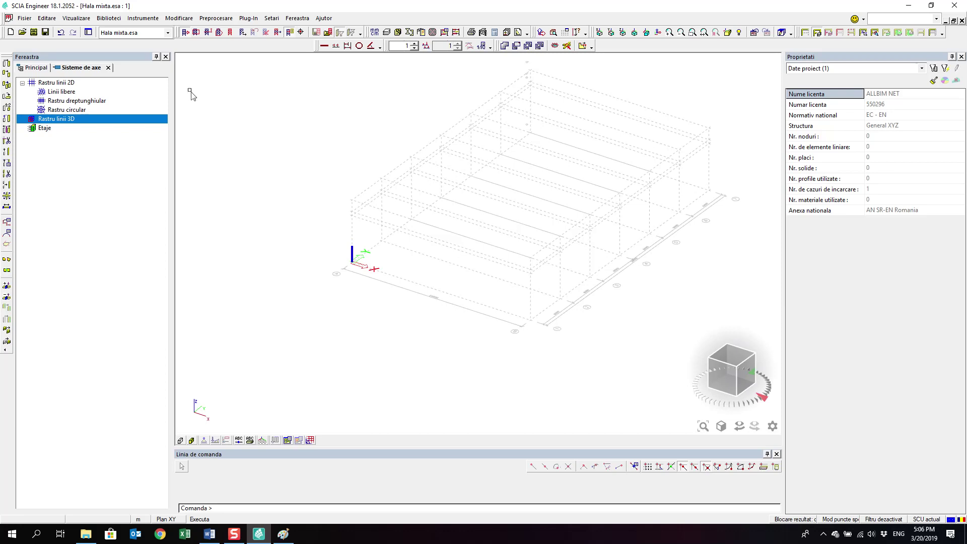
{"action": "left_click", "coordinate": [41, 68]}
{"action": "scroll", "coordinate": [355, 194], "scroll_direction": "up", "scroll_amount": 3}
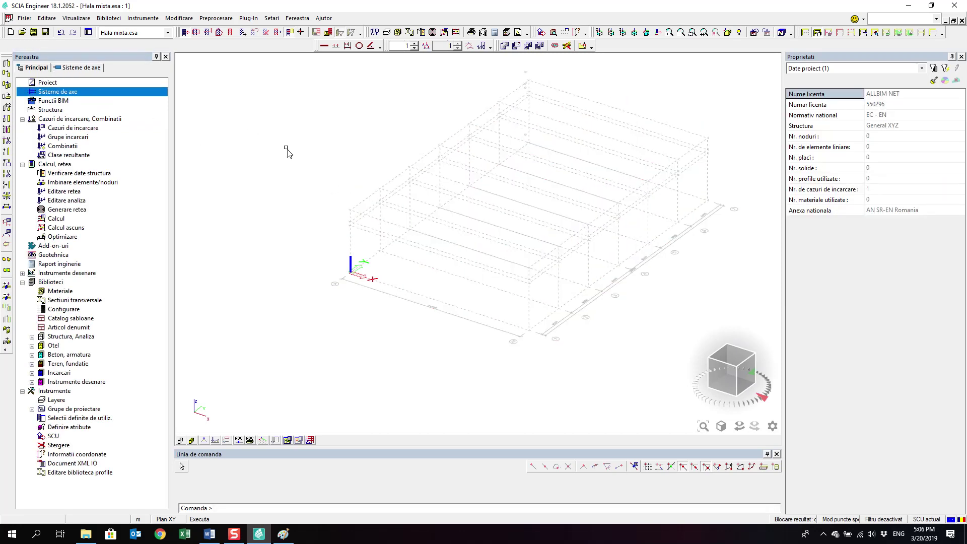
{"action": "middle_click_drag", "start_coordinate": [355, 214], "coordinate": [346, 207]}
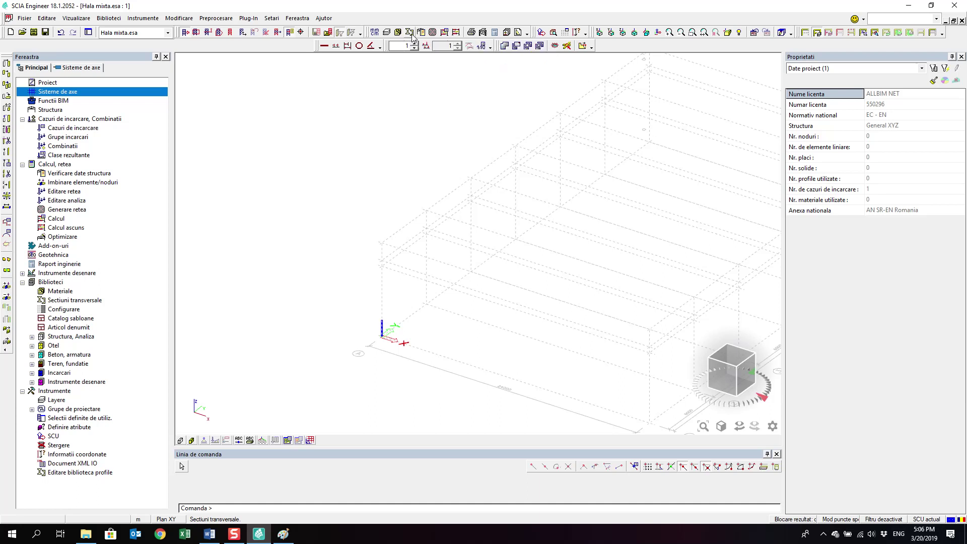
Check which section groups are offered for a new cross-section and close the section library without adding one.
{"action": "left_click", "coordinate": [411, 34]}
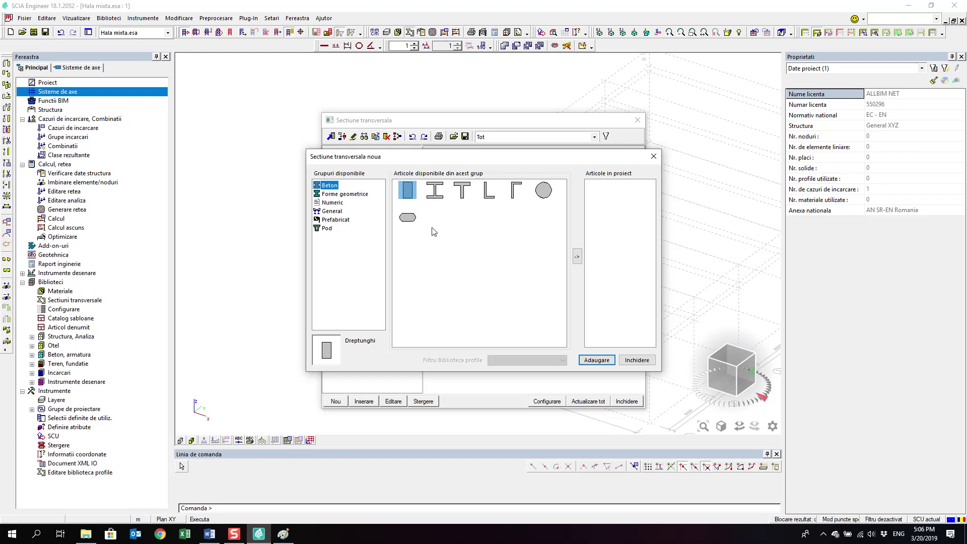
{"action": "left_click", "coordinate": [645, 363]}
{"action": "left_click", "coordinate": [627, 401]}
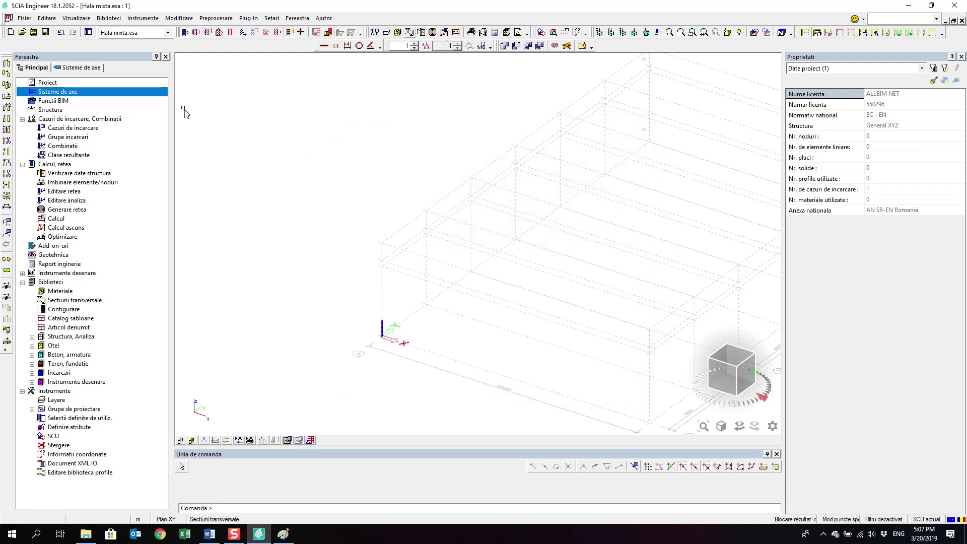
In the project data, activate steel (Otel) as a material with grade S 235 JR (EN 10025-2) and accept.
{"action": "double_click", "coordinate": [147, 81]}
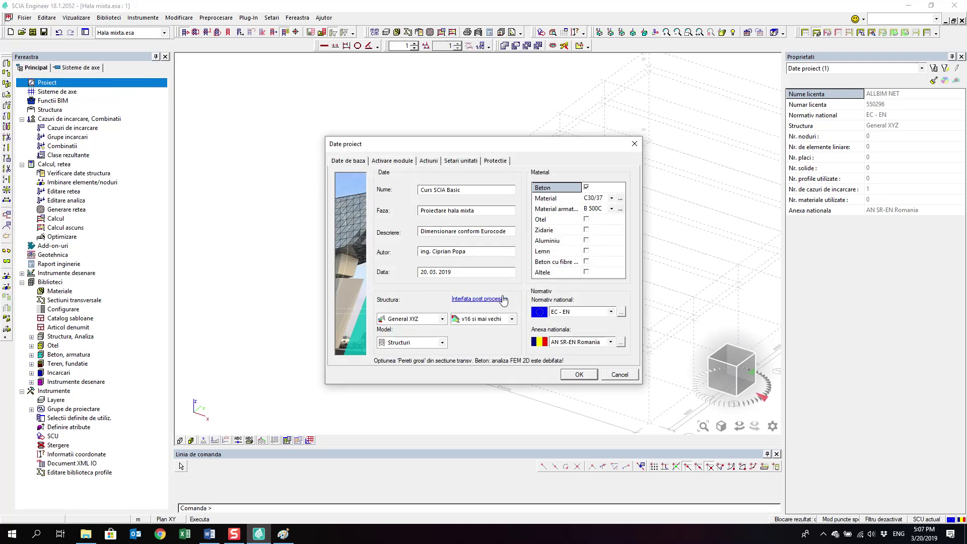
{"action": "left_click", "coordinate": [585, 219]}
{"action": "left_click", "coordinate": [586, 219]}
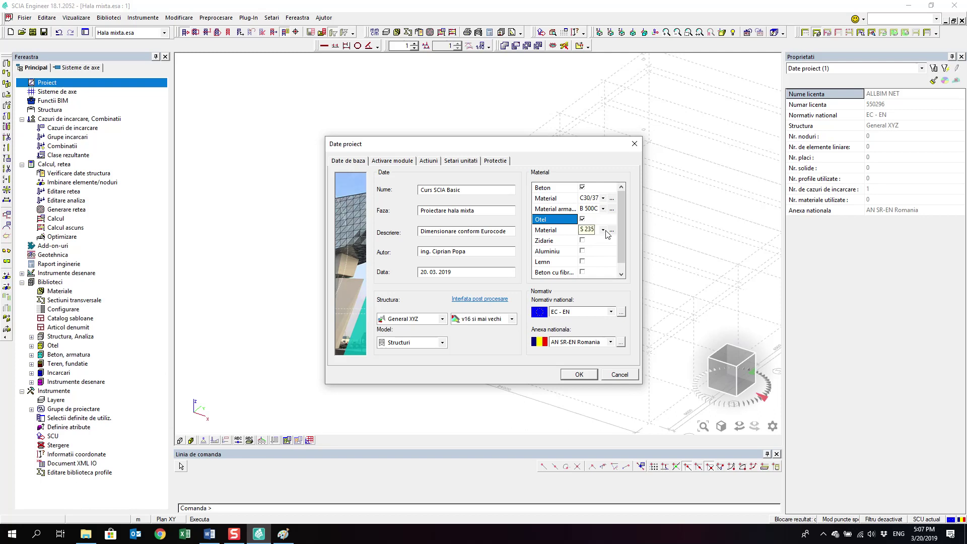
{"action": "left_click", "coordinate": [597, 230]}
{"action": "left_click", "coordinate": [603, 230]}
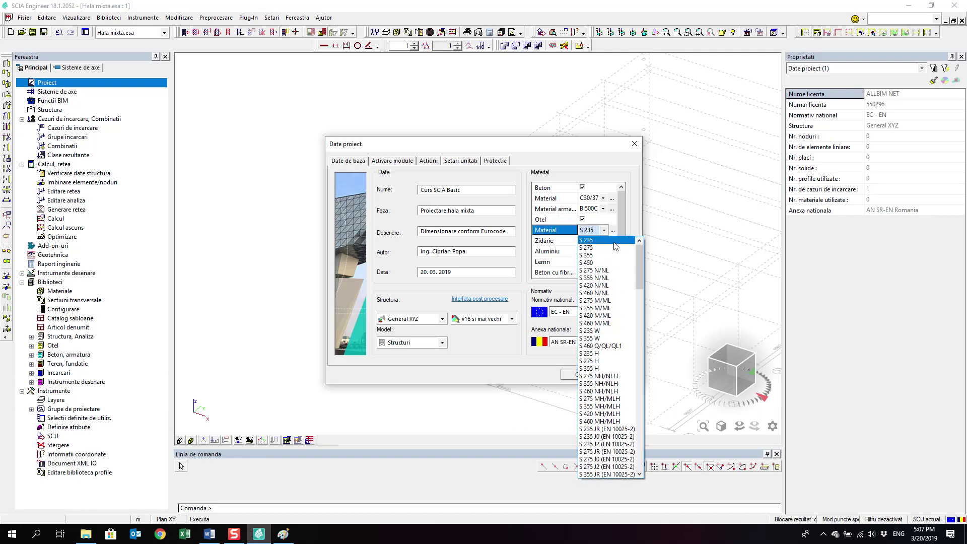
{"action": "scroll", "coordinate": [616, 259], "scroll_direction": "down", "scroll_amount": 2}
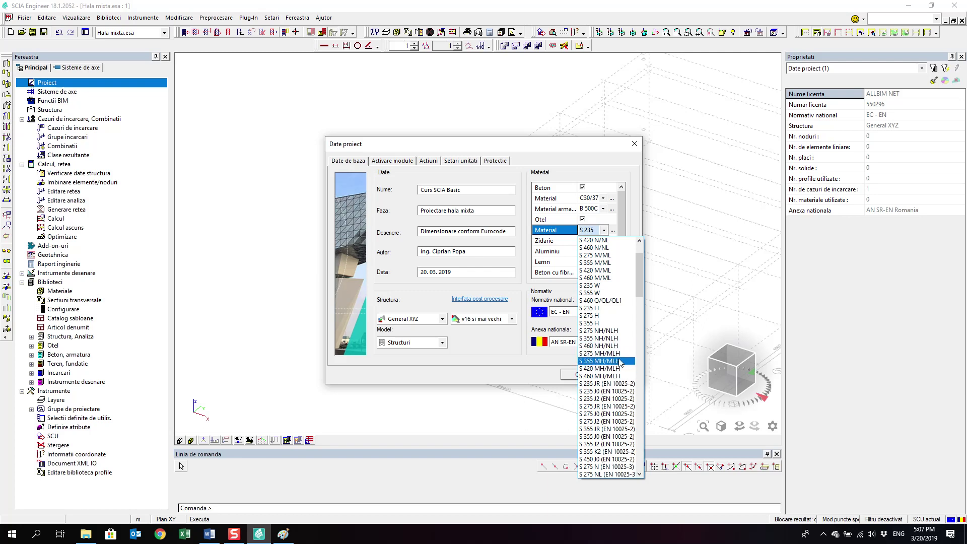
{"action": "left_click", "coordinate": [624, 385]}
{"action": "left_click", "coordinate": [618, 385]}
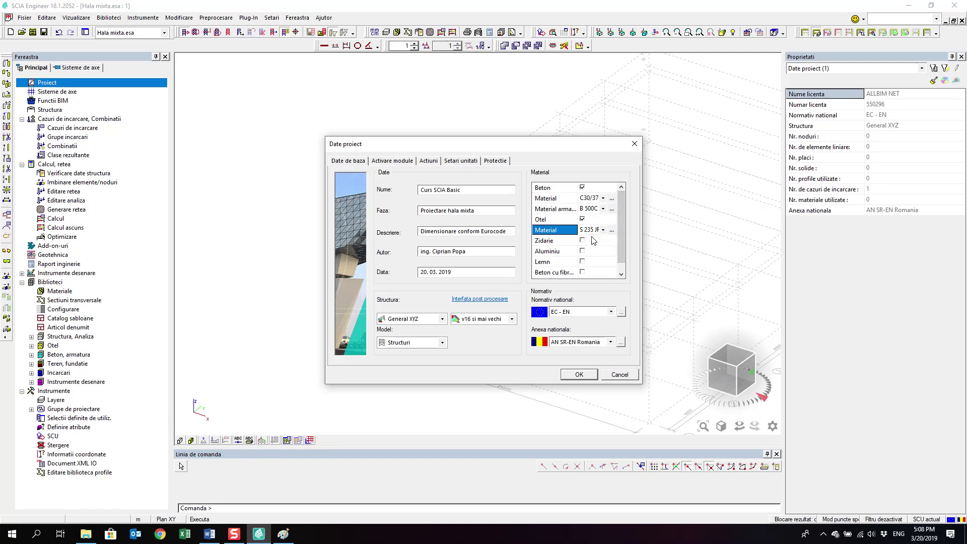
{"action": "left_click", "coordinate": [585, 374]}
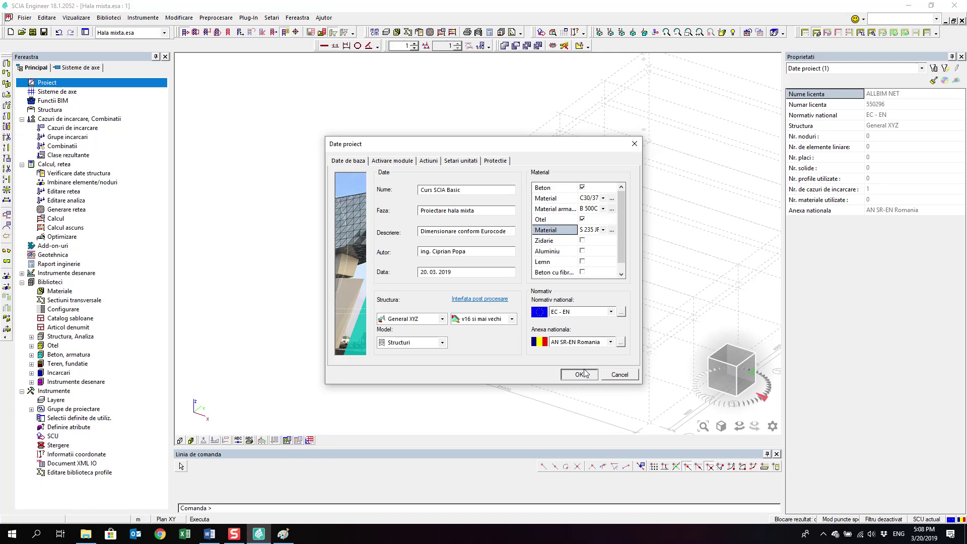
Start a new cross-section and examine the I-shapes of the profile library and the shape groups from Beton through Vuta.
{"action": "left_click", "coordinate": [408, 32]}
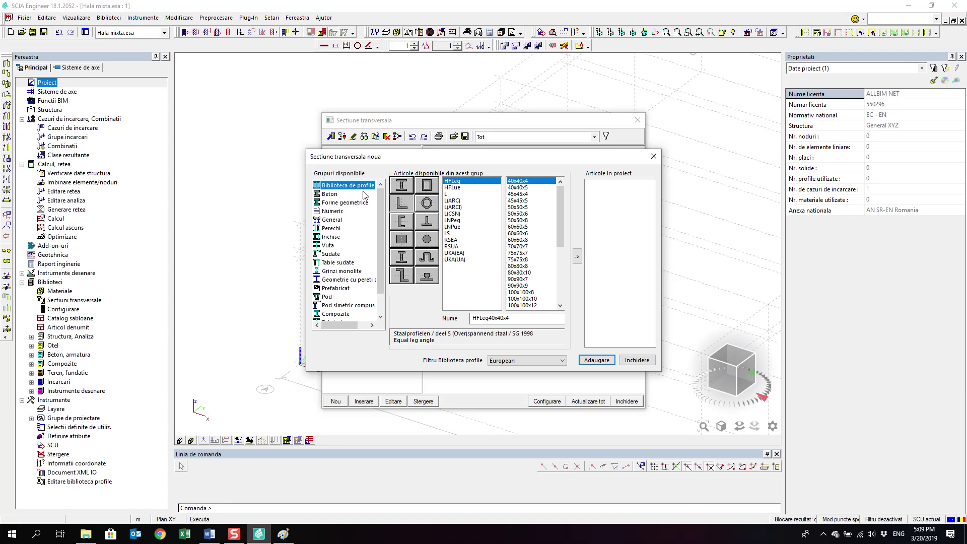
{"action": "left_click", "coordinate": [411, 186]}
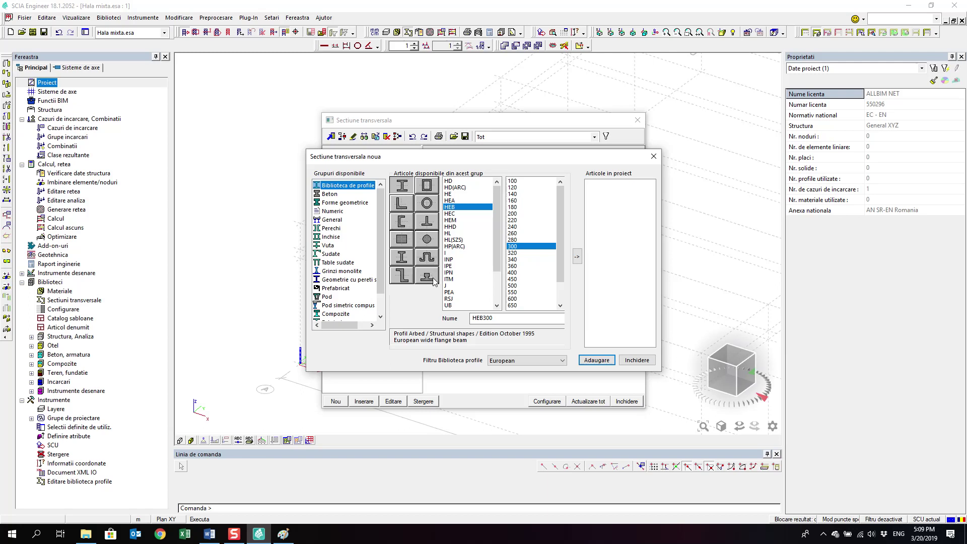
{"action": "left_click", "coordinate": [351, 195]}
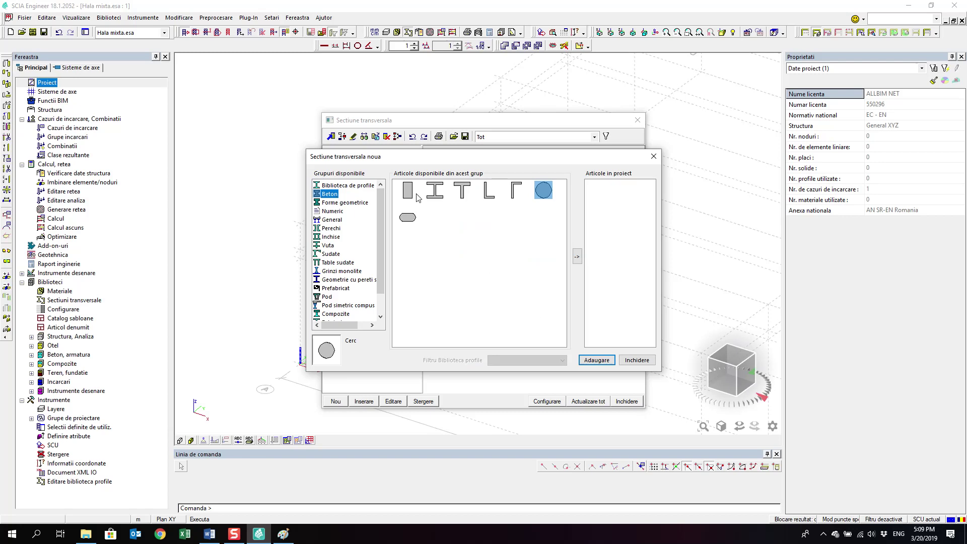
{"action": "left_click", "coordinate": [345, 203]}
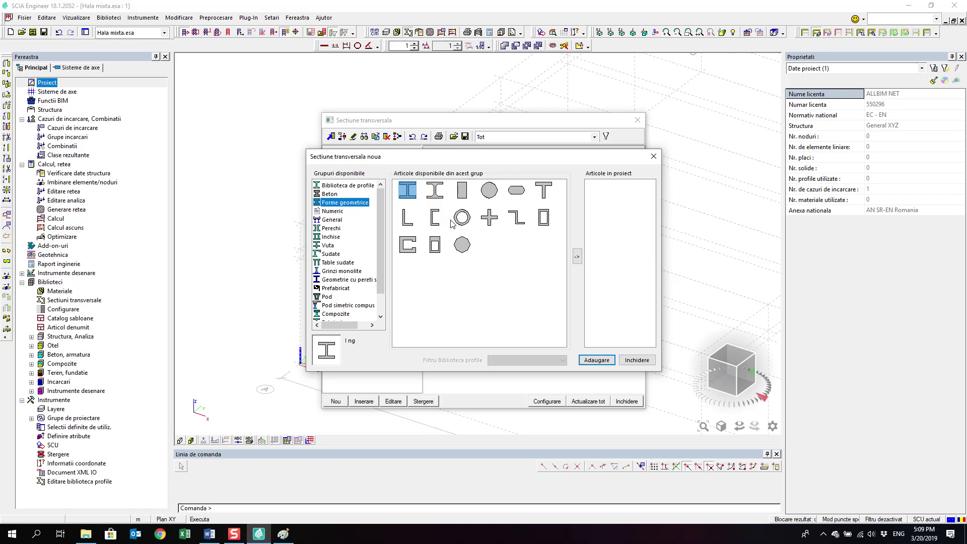
{"action": "left_click", "coordinate": [334, 211]}
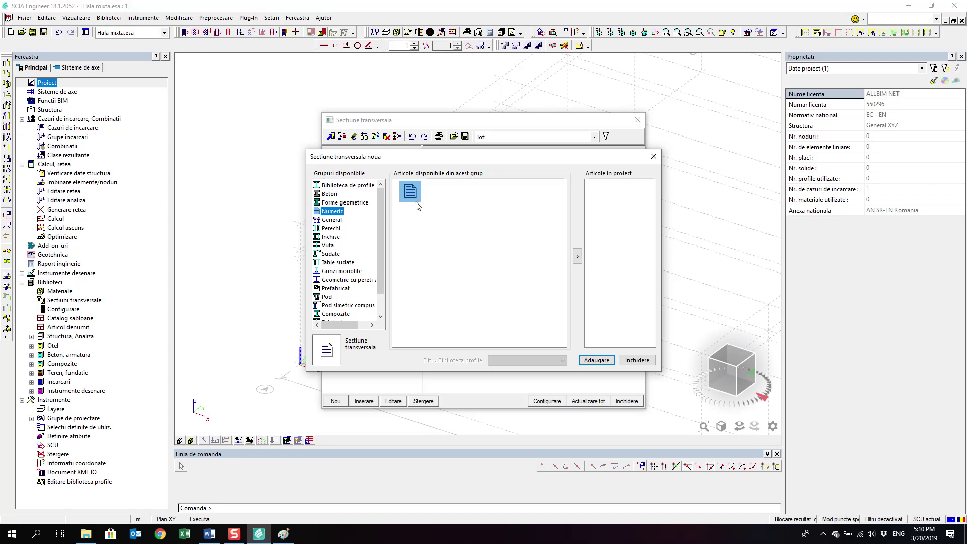
{"action": "left_click", "coordinate": [340, 221]}
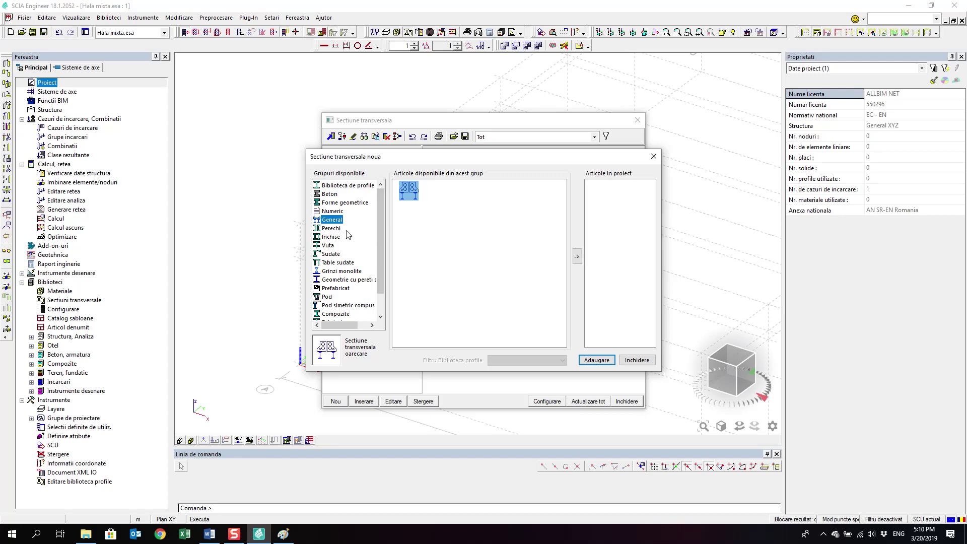
{"action": "left_click", "coordinate": [331, 228]}
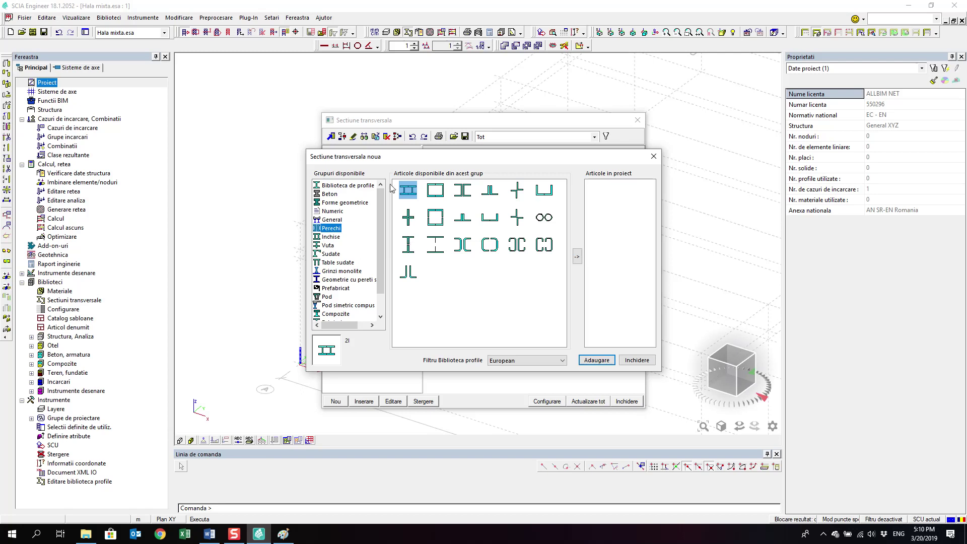
{"action": "left_click", "coordinate": [335, 237]}
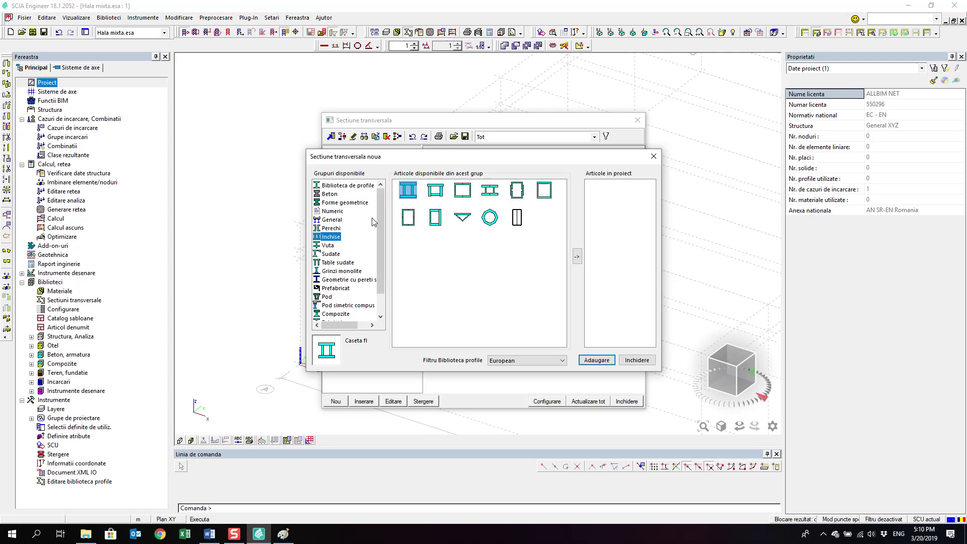
{"action": "left_click", "coordinate": [332, 246]}
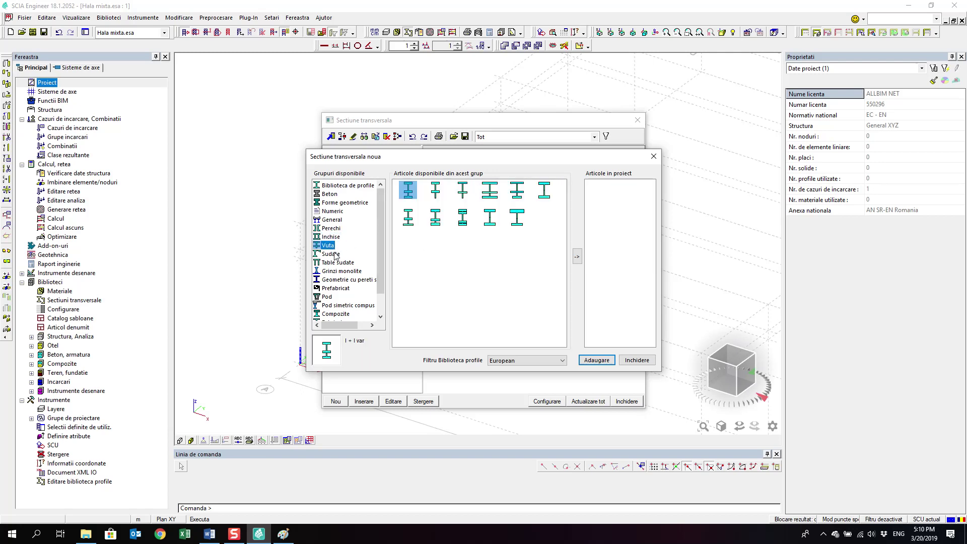
Examine the remaining section groups, including Table sudate, Grinzi monolite, Pod, Composite, Fabricat and Elemente virtuale.
{"action": "left_click", "coordinate": [335, 254]}
{"action": "scroll", "coordinate": [334, 252], "scroll_direction": "down", "scroll_amount": 1}
{"action": "left_click", "coordinate": [333, 240]}
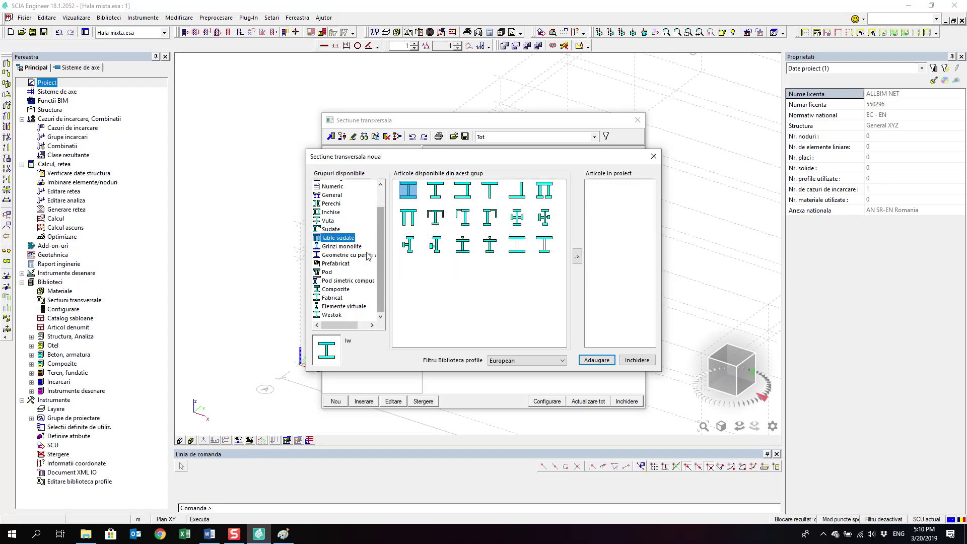
{"action": "left_click", "coordinate": [368, 255]}
{"action": "key", "text": "Up"}
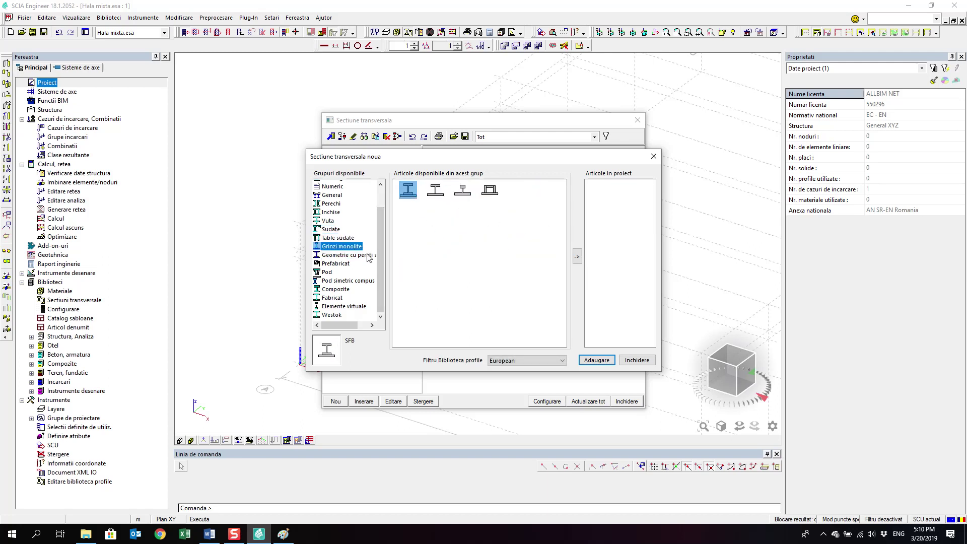
{"action": "left_click", "coordinate": [334, 272]}
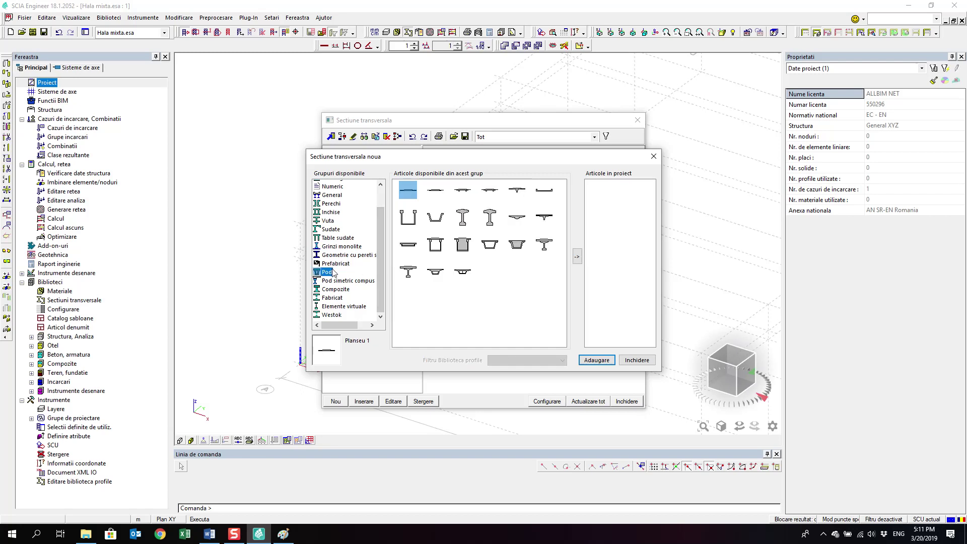
{"action": "left_click", "coordinate": [342, 289]}
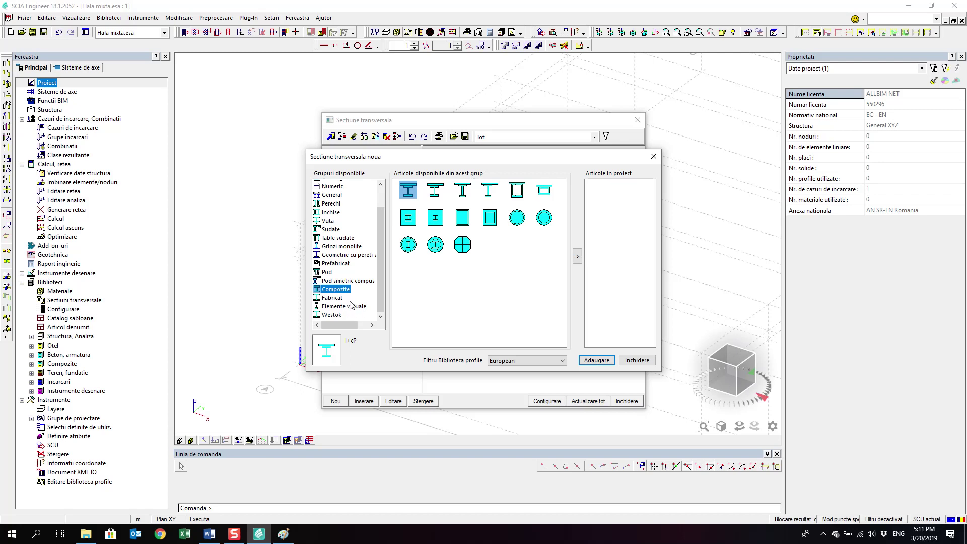
{"action": "left_click", "coordinate": [333, 297]}
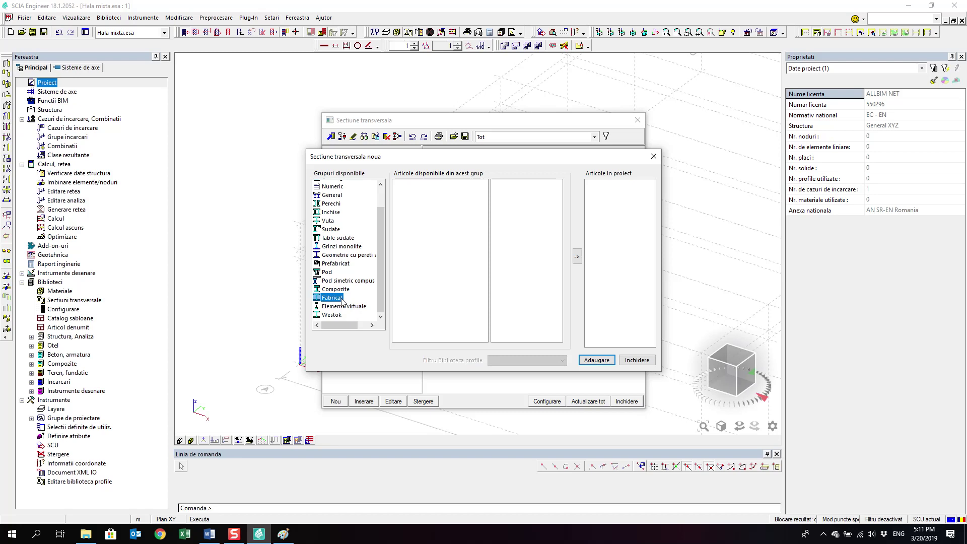
{"action": "left_click", "coordinate": [346, 307]}
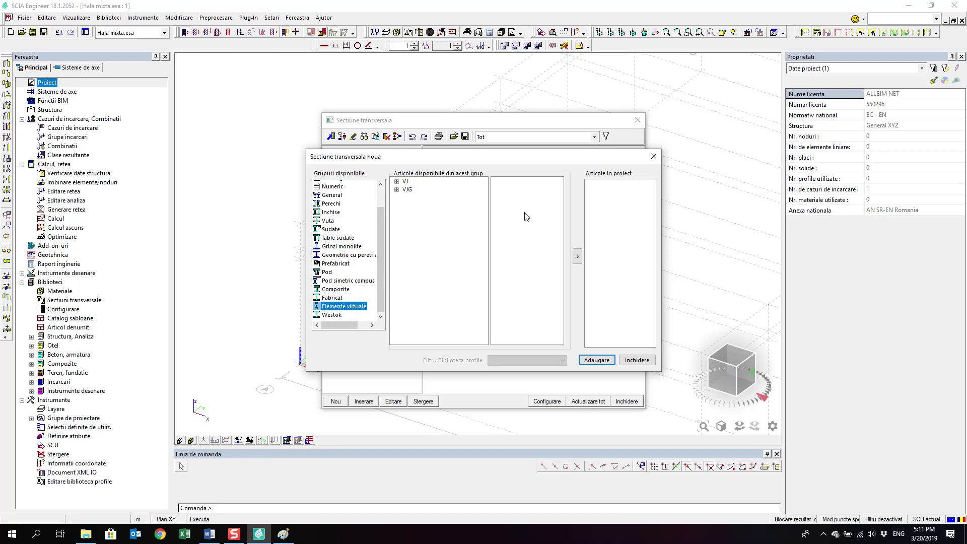
{"action": "scroll", "coordinate": [352, 228], "scroll_direction": "up", "scroll_amount": 1}
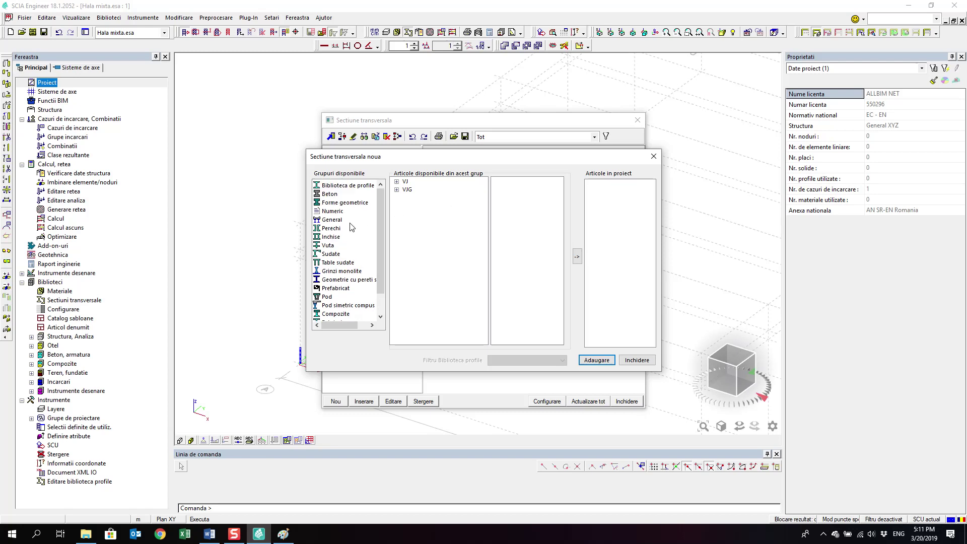
Check the hall sketch in Paint and choose the HEA 300 I-profile from the profile library.
{"action": "left_click", "coordinate": [348, 185]}
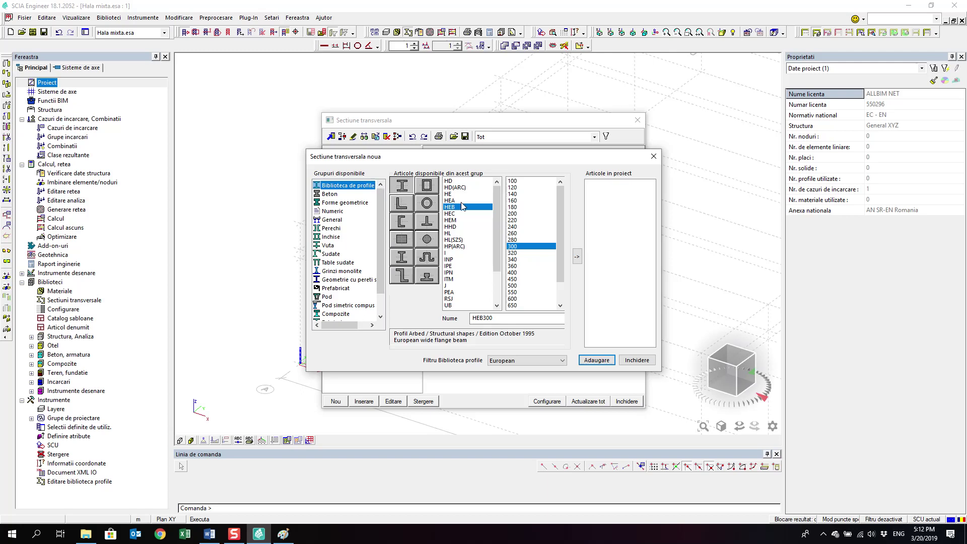
{"action": "left_click", "coordinate": [283, 534]}
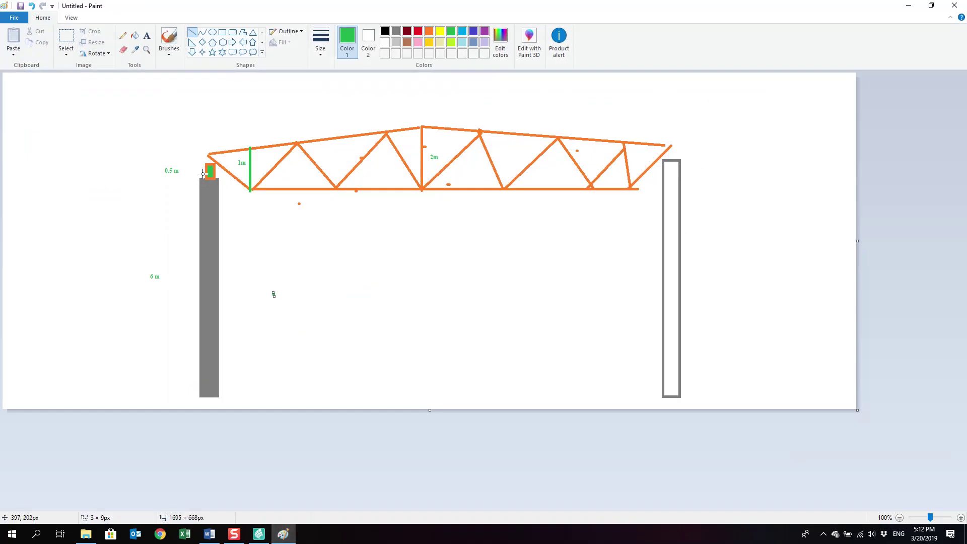
{"action": "left_click", "coordinate": [908, 5]}
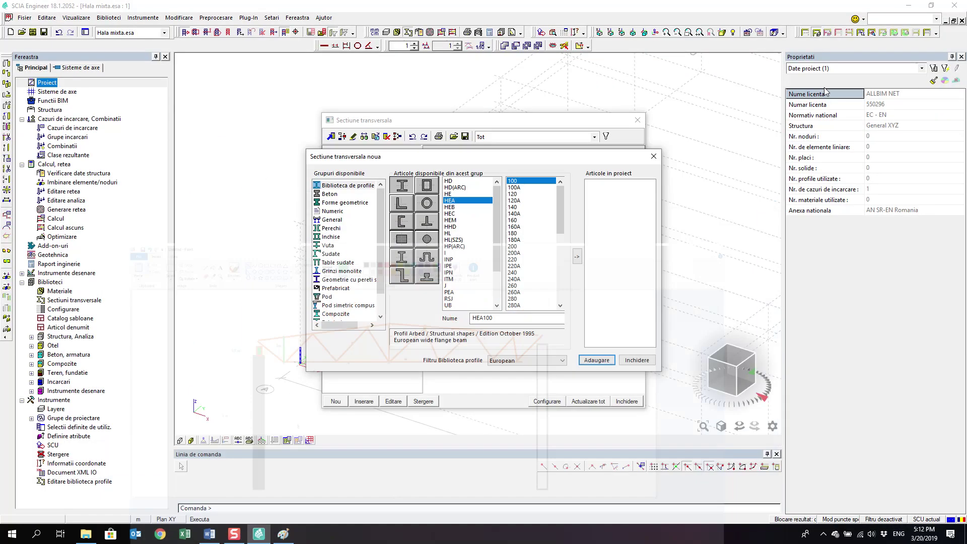
{"action": "scroll", "coordinate": [530, 246], "scroll_direction": "down", "scroll_amount": 1}
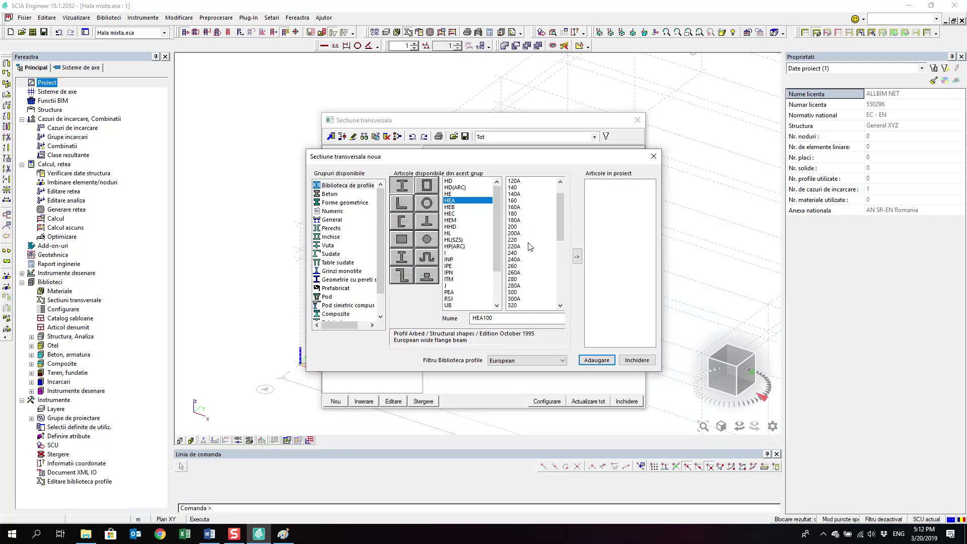
{"action": "scroll", "coordinate": [530, 247], "scroll_direction": "down", "scroll_amount": 1}
{"action": "left_click", "coordinate": [522, 272]}
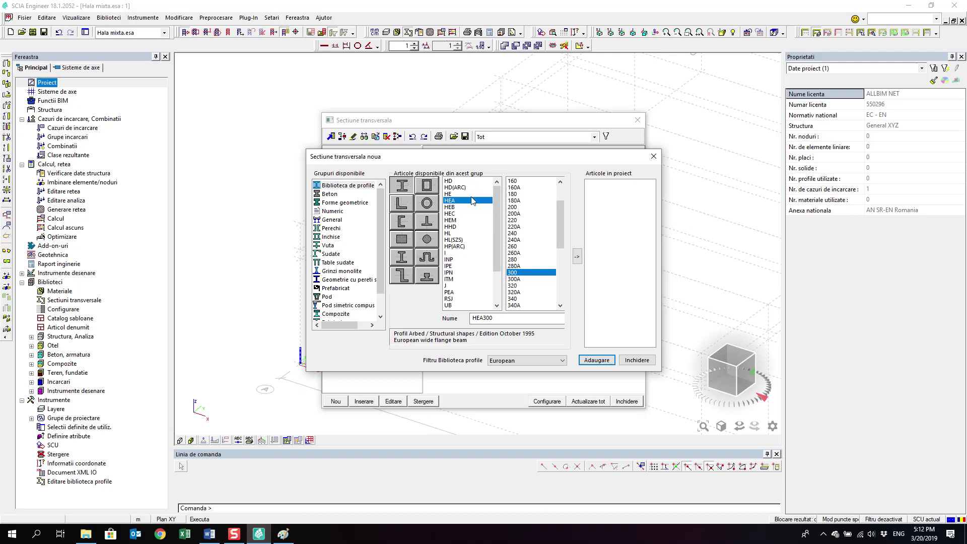
Check the national profile filters, keep European, and add the HEA300 profile to the project as a new section.
{"action": "left_click", "coordinate": [516, 360]}
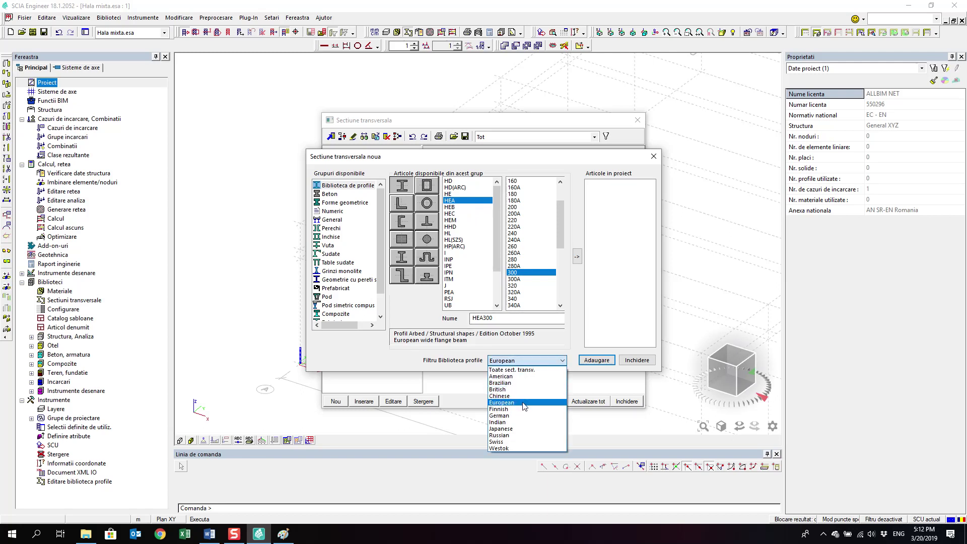
{"action": "left_click", "coordinate": [524, 406]}
{"action": "left_click", "coordinate": [522, 360]}
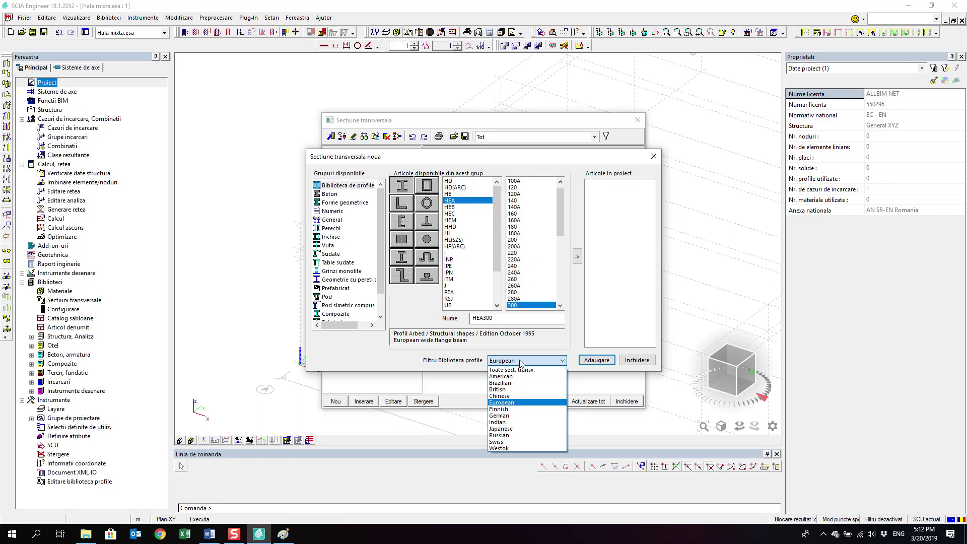
{"action": "left_click", "coordinate": [520, 362]}
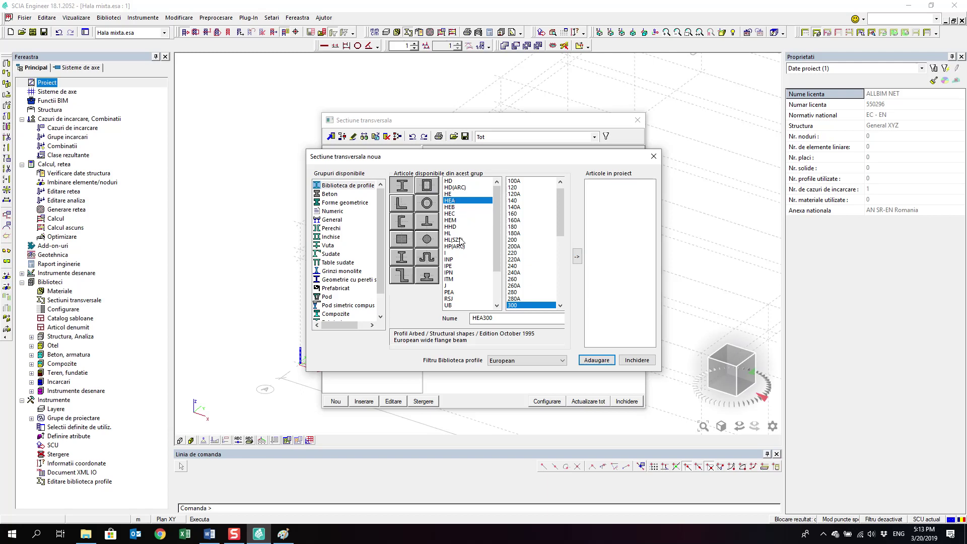
{"action": "left_click_drag", "start_coordinate": [560, 214], "coordinate": [560, 240]}
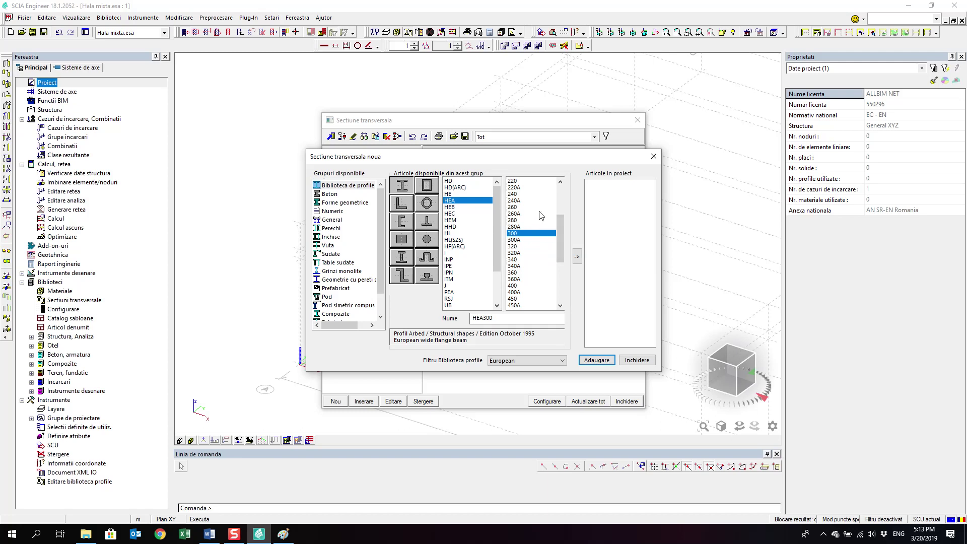
{"action": "left_click", "coordinate": [581, 260]}
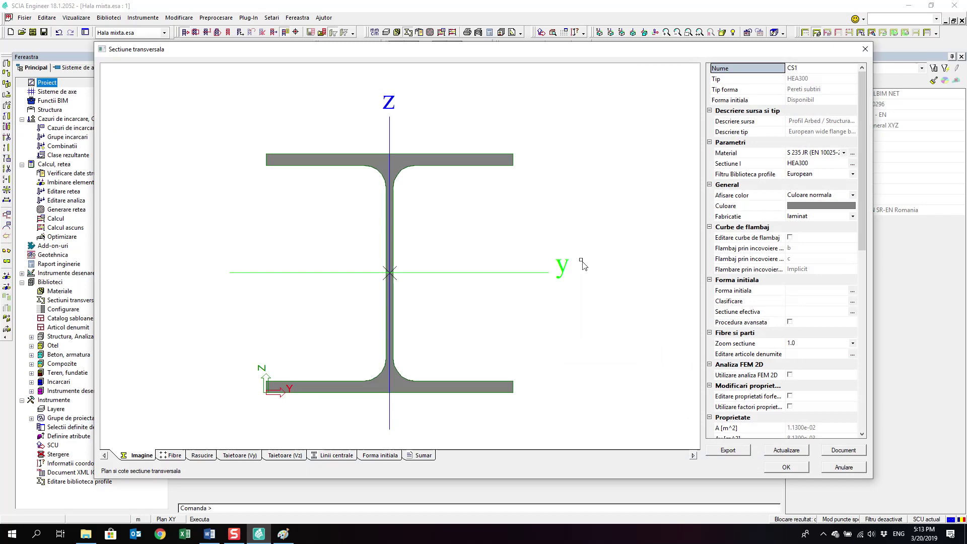
Examine the HEA300 section's drawing, parameters and the dimension legend of its form code.
{"action": "mouse_move", "coordinate": [652, 47]}
{"action": "left_mouse_down"}
{"action": "mouse_move", "coordinate": [626, 315]}
{"action": "mouse_move", "coordinate": [646, 173]}
{"action": "mouse_move", "coordinate": [646, 29]}
{"action": "mouse_move", "coordinate": [653, 43]}
{"action": "left_mouse_up"}
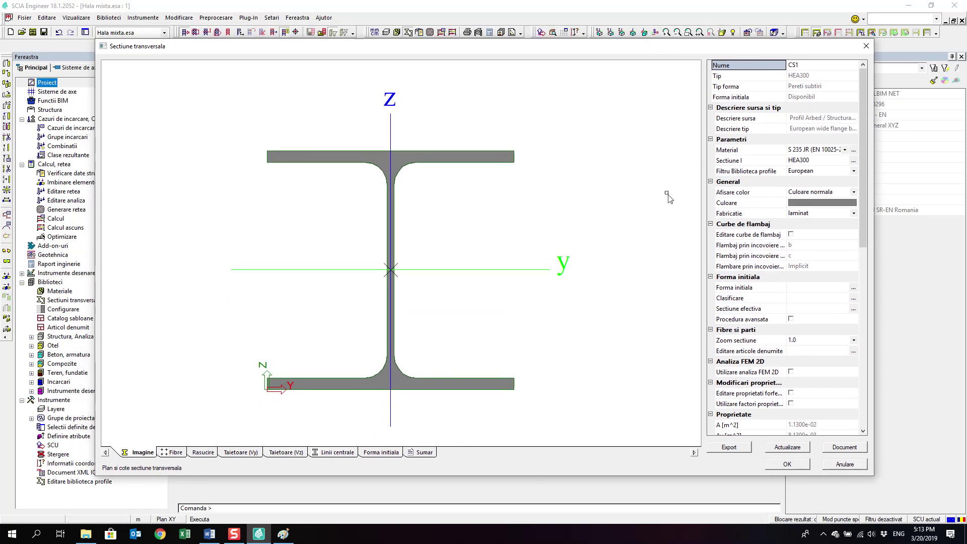
{"action": "scroll", "coordinate": [726, 202], "scroll_direction": "down", "scroll_amount": 1}
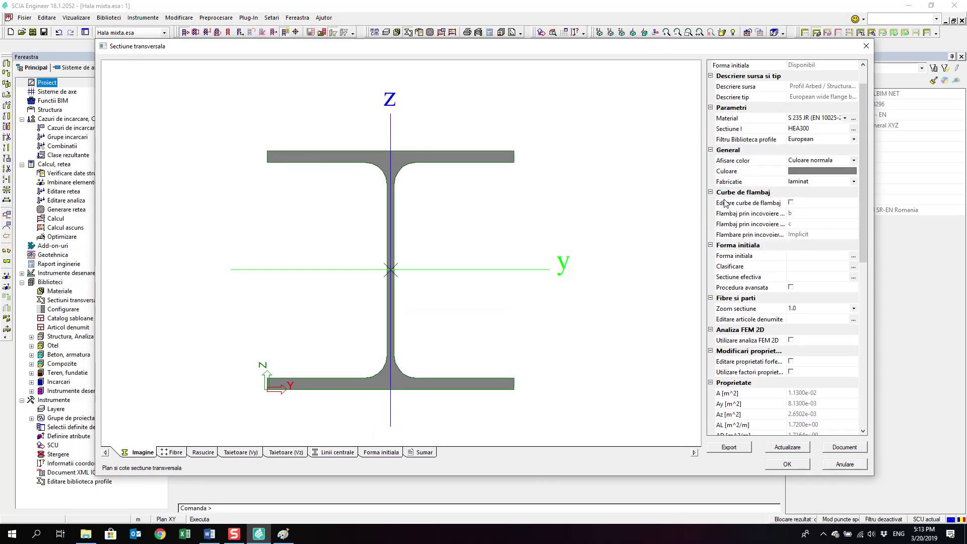
{"action": "scroll", "coordinate": [733, 204], "scroll_direction": "up", "scroll_amount": 1}
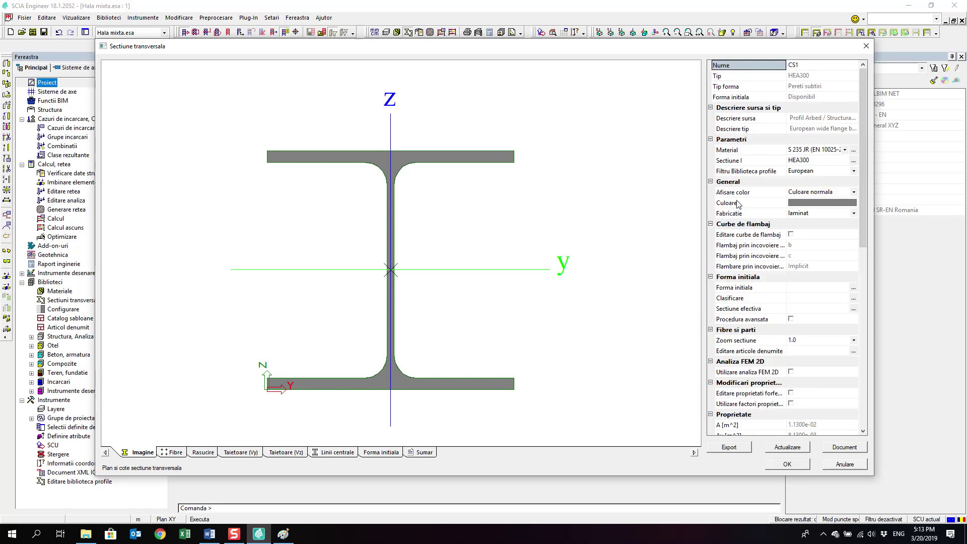
{"action": "scroll", "coordinate": [738, 203], "scroll_direction": "down", "scroll_amount": 12}
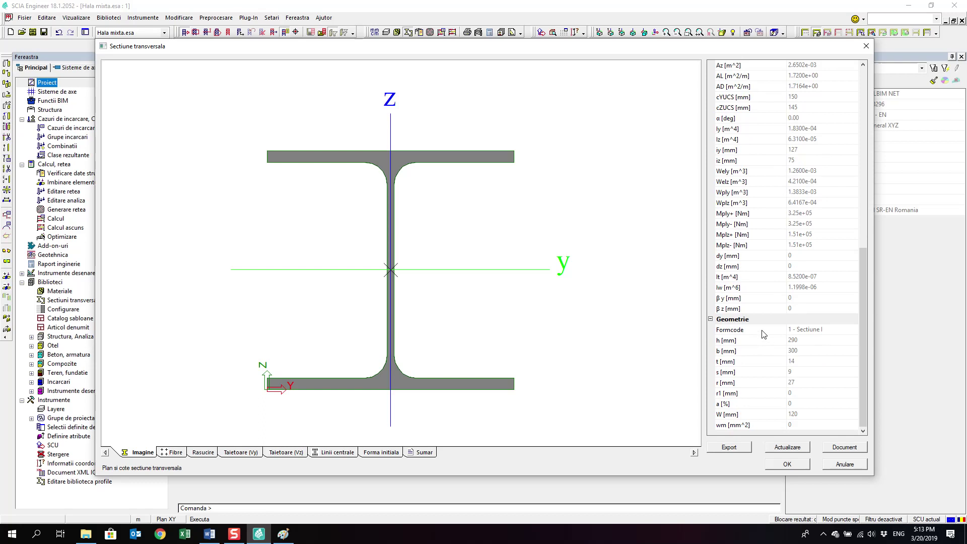
{"action": "left_click", "coordinate": [763, 331]}
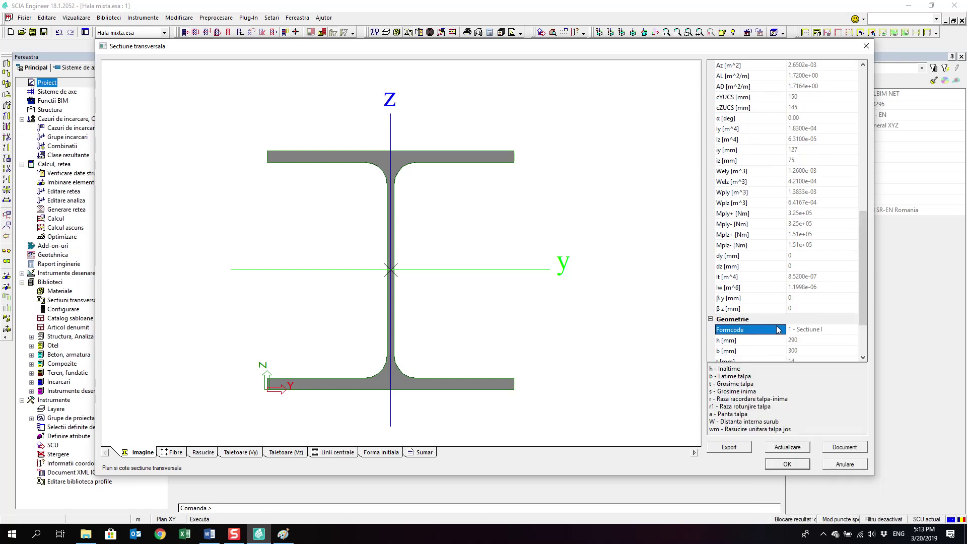
{"action": "scroll", "coordinate": [792, 294], "scroll_direction": "up", "scroll_amount": 6}
{"action": "scroll", "coordinate": [792, 294], "scroll_direction": "up", "scroll_amount": 6}
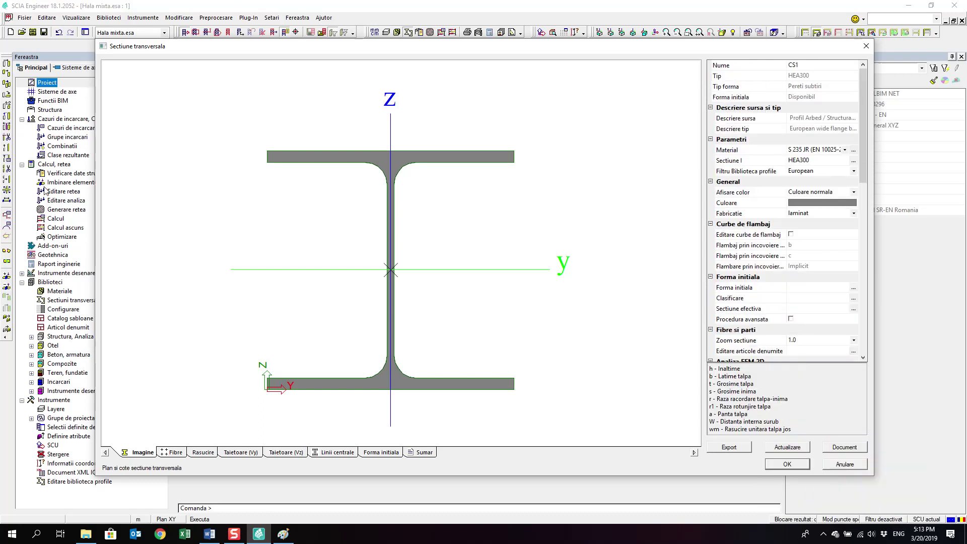
{"action": "scroll", "coordinate": [431, 229], "scroll_direction": "up", "scroll_amount": 2}
{"action": "scroll", "coordinate": [504, 252], "scroll_direction": "down", "scroll_amount": 3}
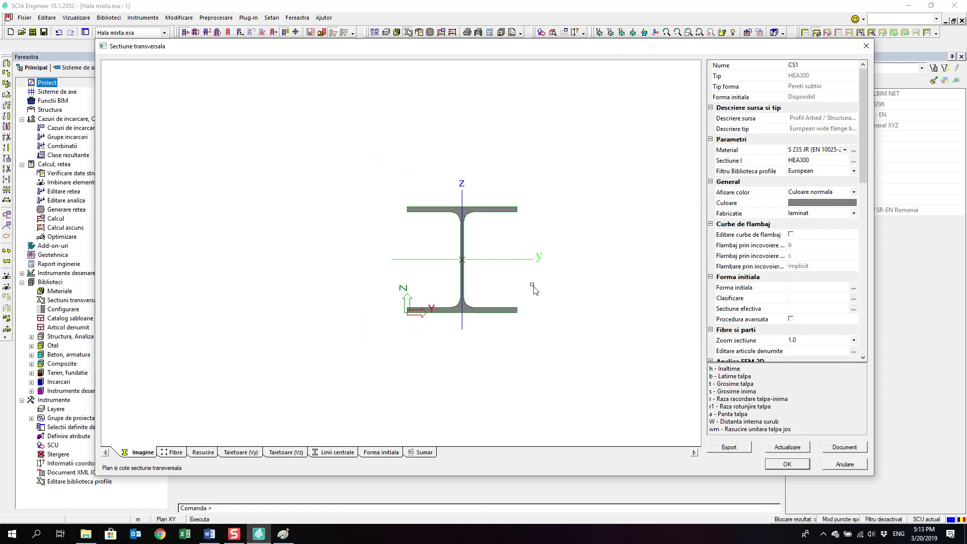
{"action": "scroll", "coordinate": [534, 290], "scroll_direction": "up", "scroll_amount": 2}
Review the HEA300 section's buckling curves, calculated properties and geometry, and accept the section.
{"action": "scroll", "coordinate": [730, 297], "scroll_direction": "down", "scroll_amount": 7}
{"action": "scroll", "coordinate": [730, 297], "scroll_direction": "down", "scroll_amount": 1}
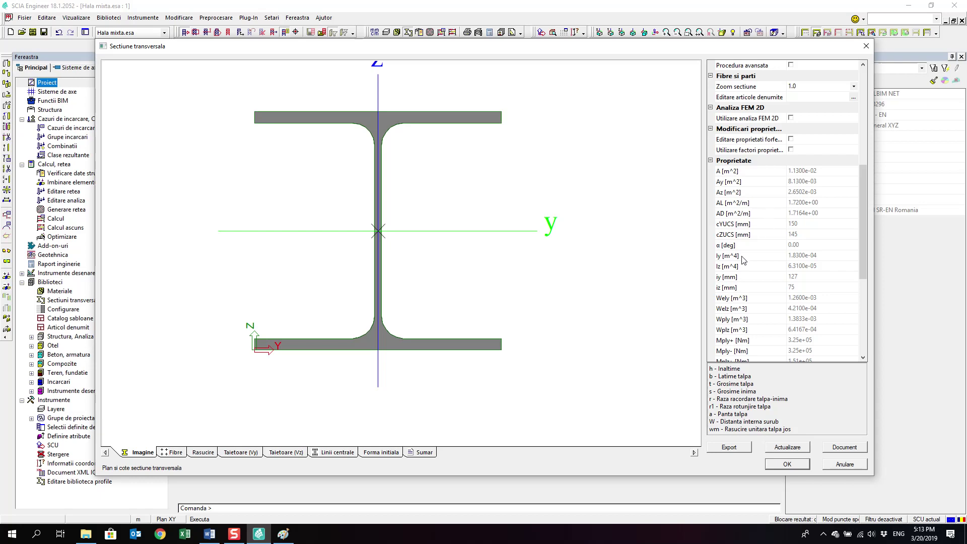
{"action": "scroll", "coordinate": [746, 266], "scroll_direction": "down", "scroll_amount": 1}
{"action": "scroll", "coordinate": [746, 266], "scroll_direction": "down", "scroll_amount": 2}
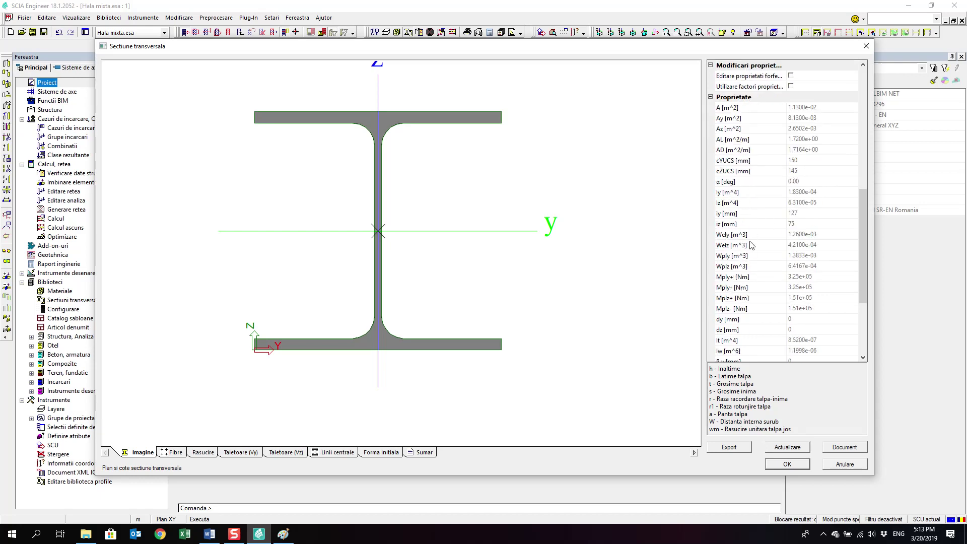
{"action": "scroll", "coordinate": [747, 294], "scroll_direction": "down", "scroll_amount": 4}
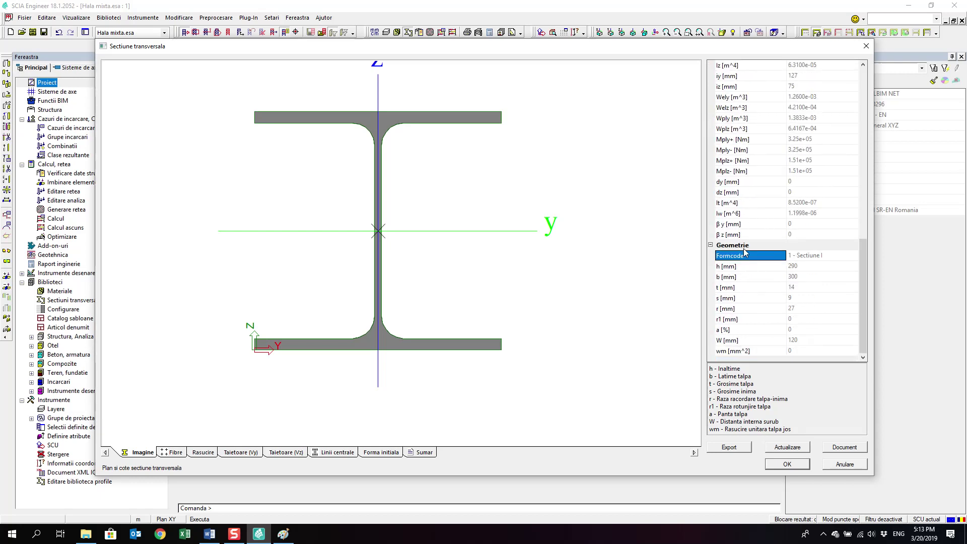
{"action": "mouse_move", "coordinate": [748, 260]}
{"action": "scroll", "coordinate": [715, 151], "scroll_direction": "up", "scroll_amount": 10}
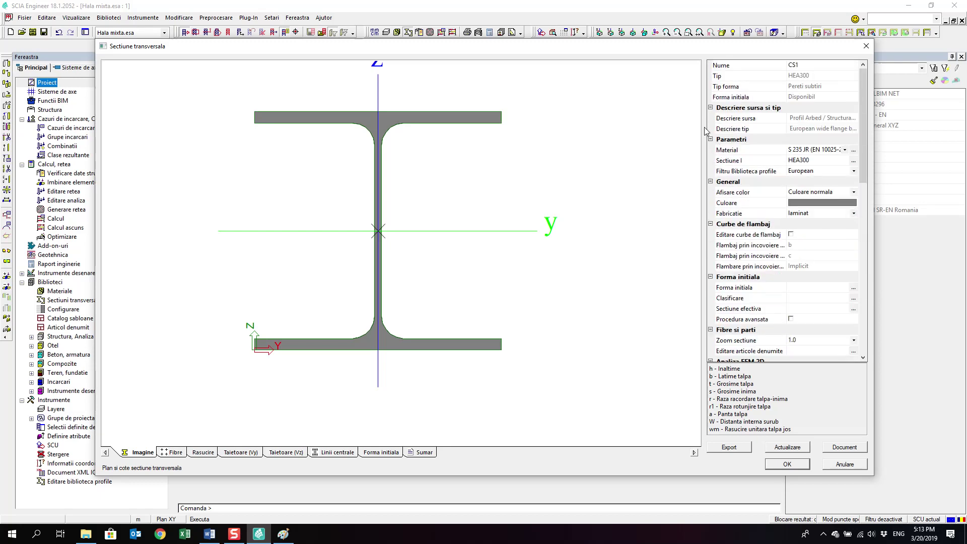
{"action": "scroll", "coordinate": [691, 250], "scroll_direction": "down", "scroll_amount": 9}
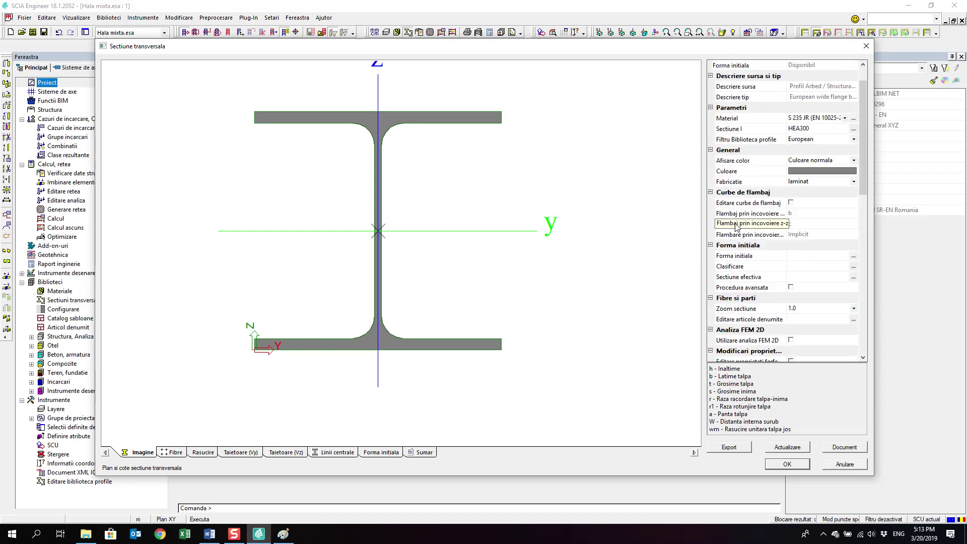
{"action": "scroll", "coordinate": [695, 327], "scroll_direction": "down", "scroll_amount": 3}
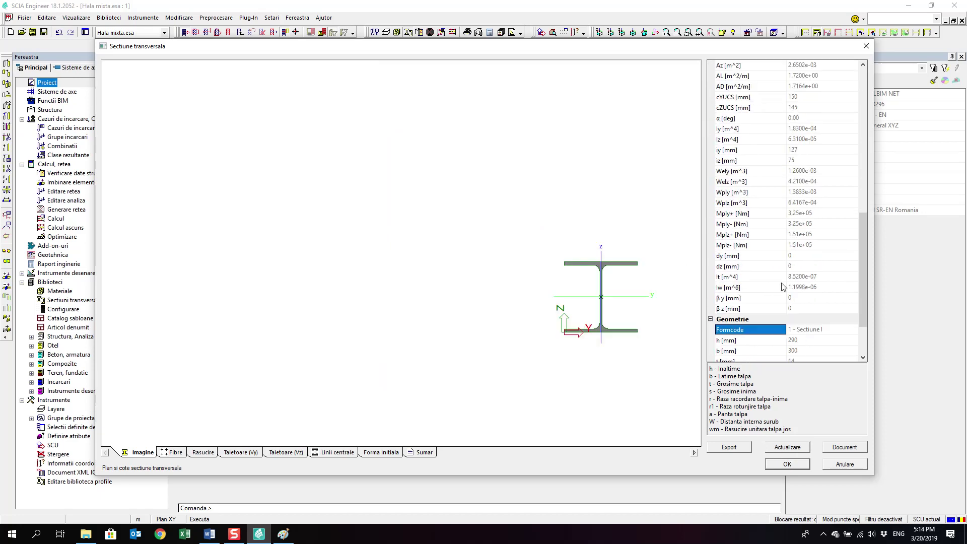
{"action": "scroll", "coordinate": [782, 283], "scroll_direction": "up", "scroll_amount": 10}
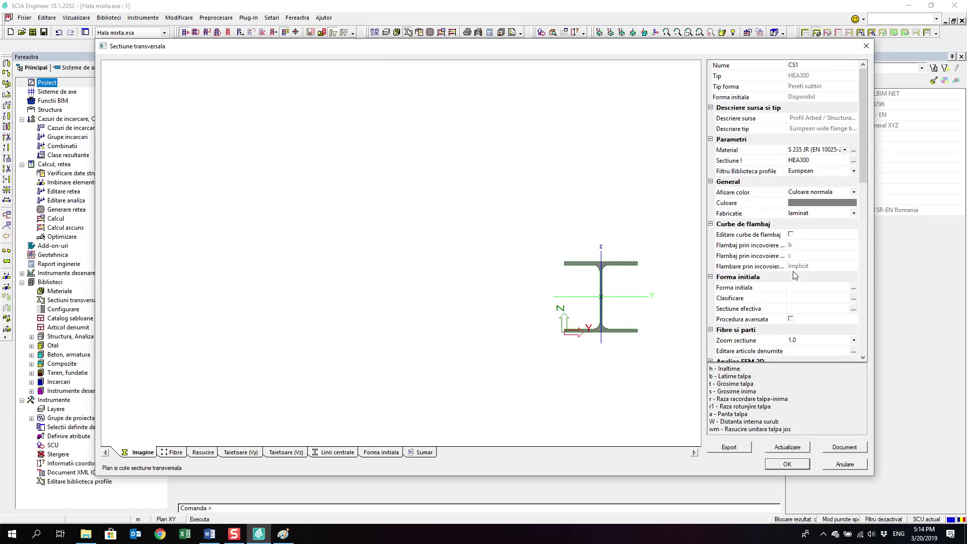
{"action": "left_click", "coordinate": [790, 463]}
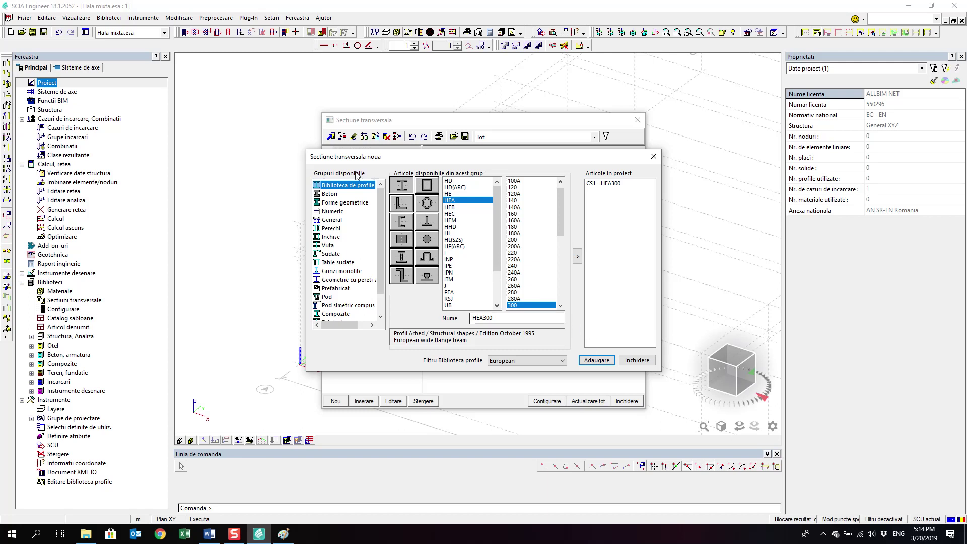
Add a rectangular concrete (Beton) section in C30/37 with width B set to 500 mm and height H kept at 500 mm.
{"action": "left_click", "coordinate": [340, 195]}
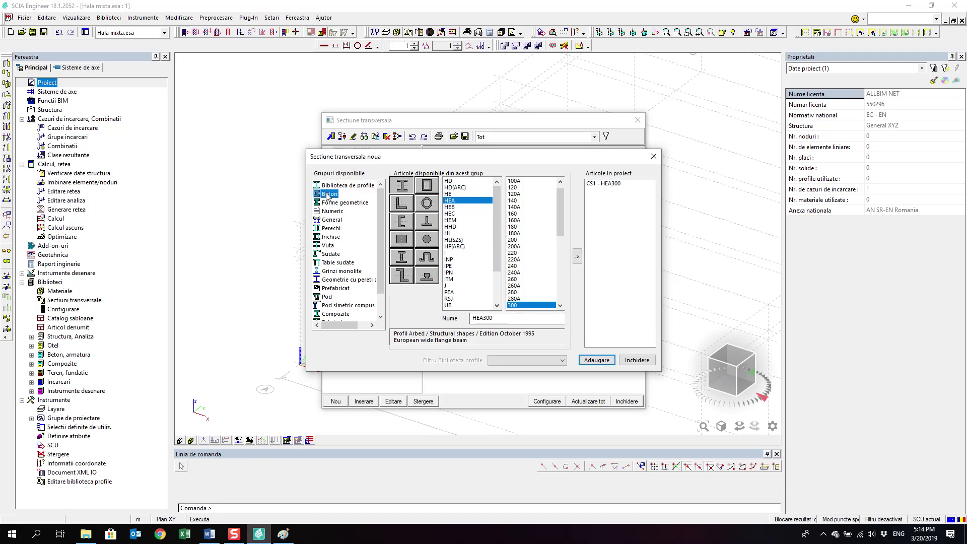
{"action": "left_click", "coordinate": [408, 192]}
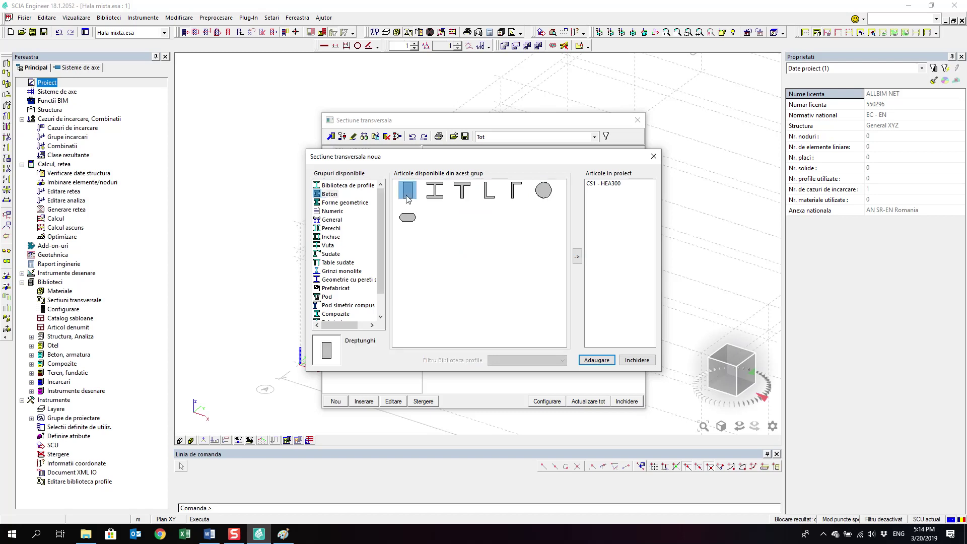
{"action": "left_click", "coordinate": [577, 257]}
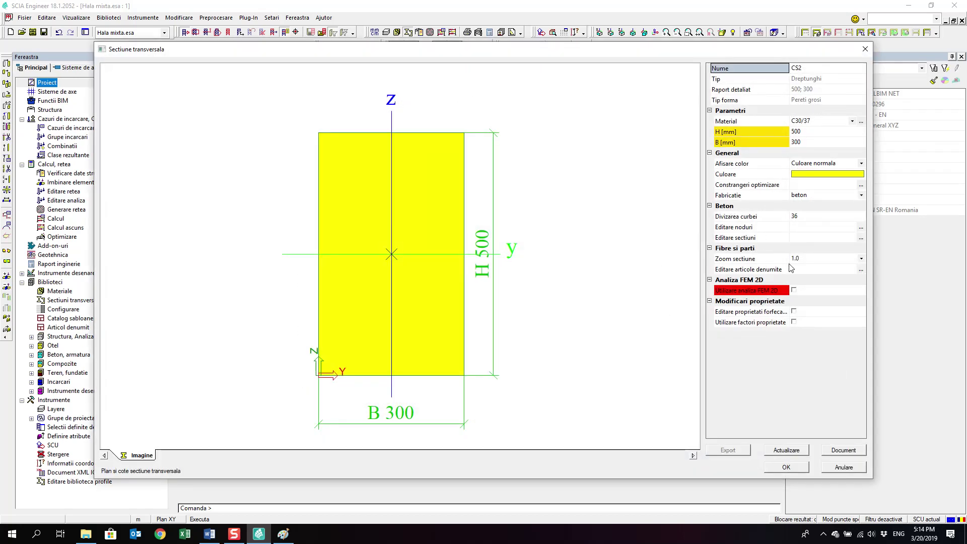
{"action": "left_click", "coordinate": [805, 139]}
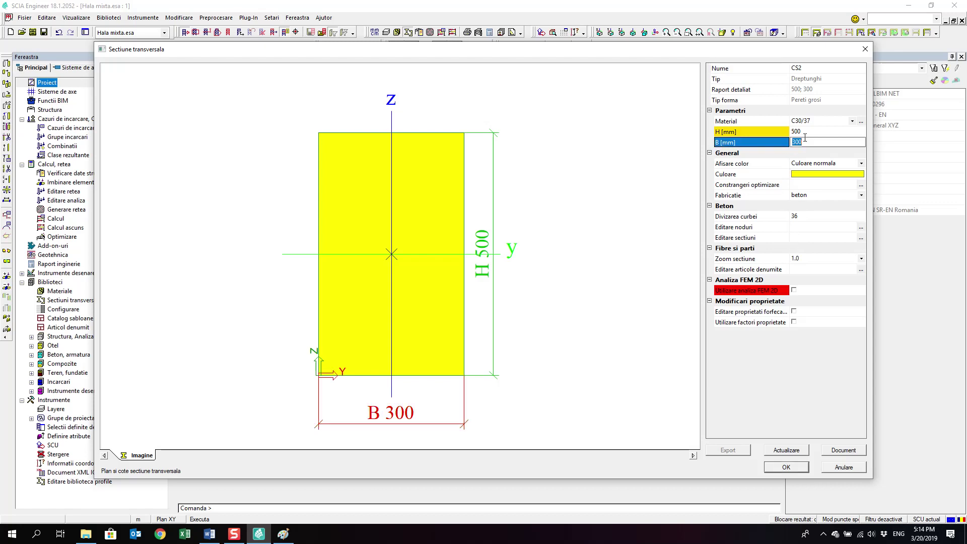
{"action": "type", "text": "500"}
{"action": "key", "text": "Return"}
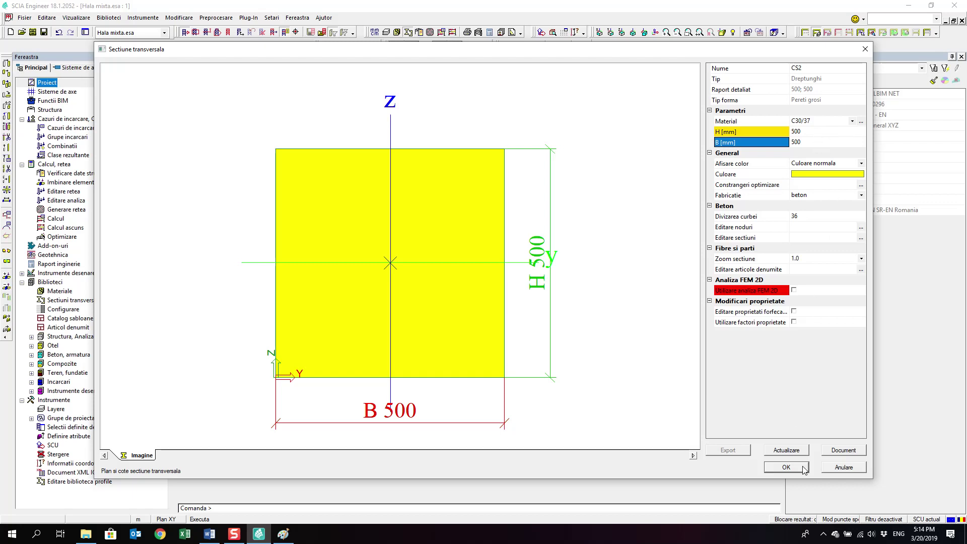
{"action": "left_click", "coordinate": [786, 467]}
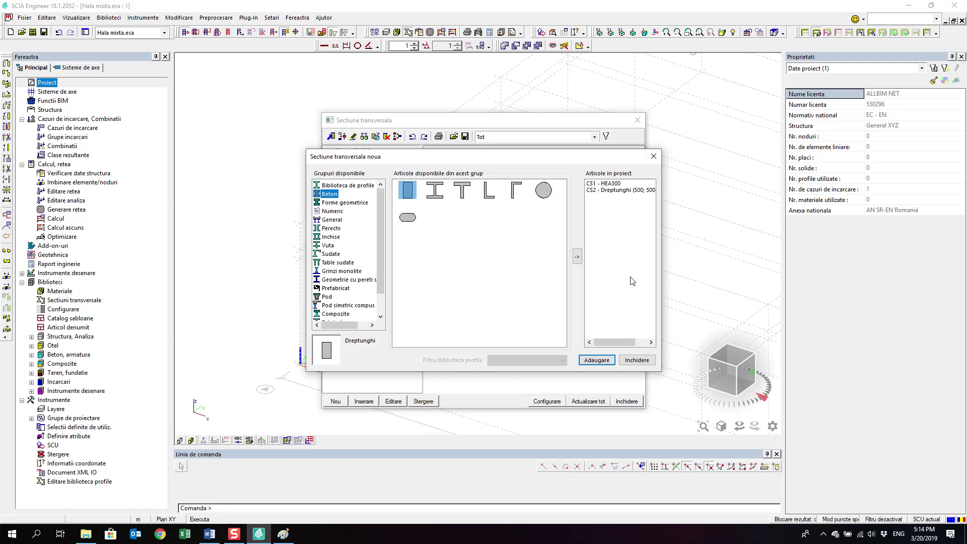
Finish adding sections and rename the HEA300 cross-section as "Stalp metalic".
{"action": "left_click", "coordinate": [637, 360]}
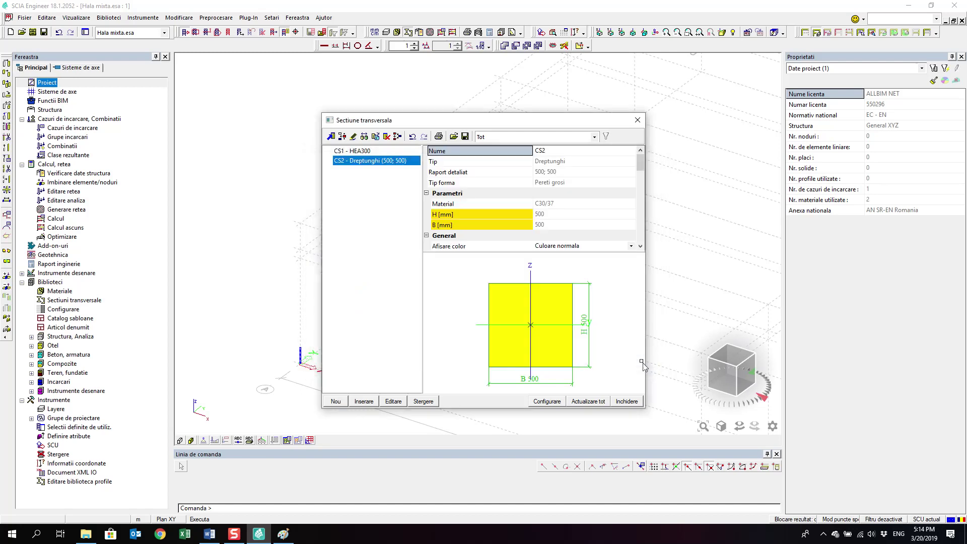
{"action": "left_click", "coordinate": [362, 153]}
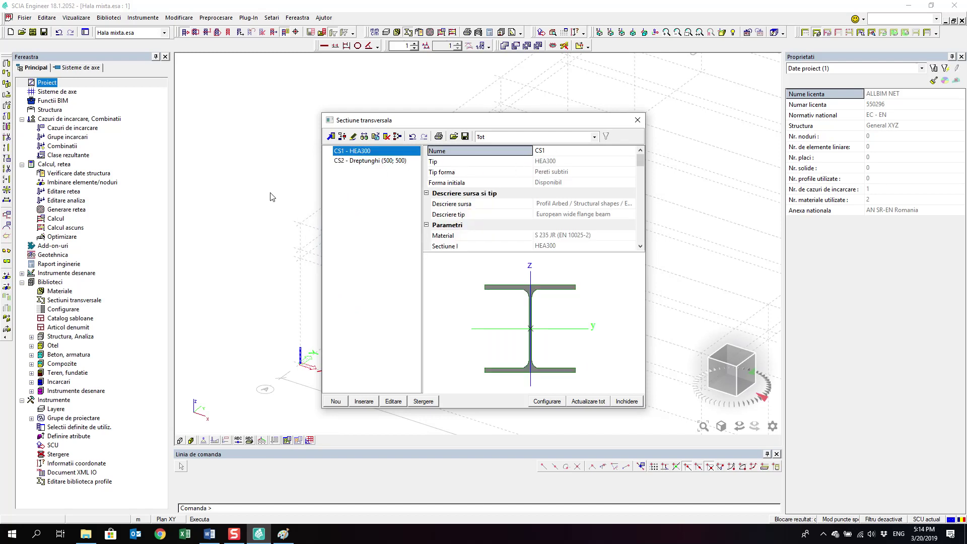
{"action": "left_click", "coordinate": [557, 152]}
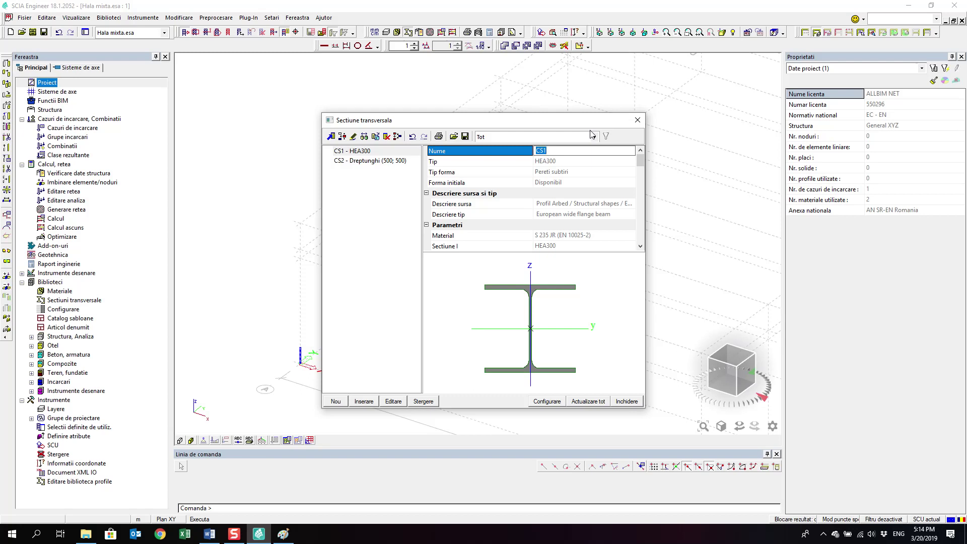
{"action": "type", "text": "Stalp metalic"}
{"action": "key", "text": "Return"}
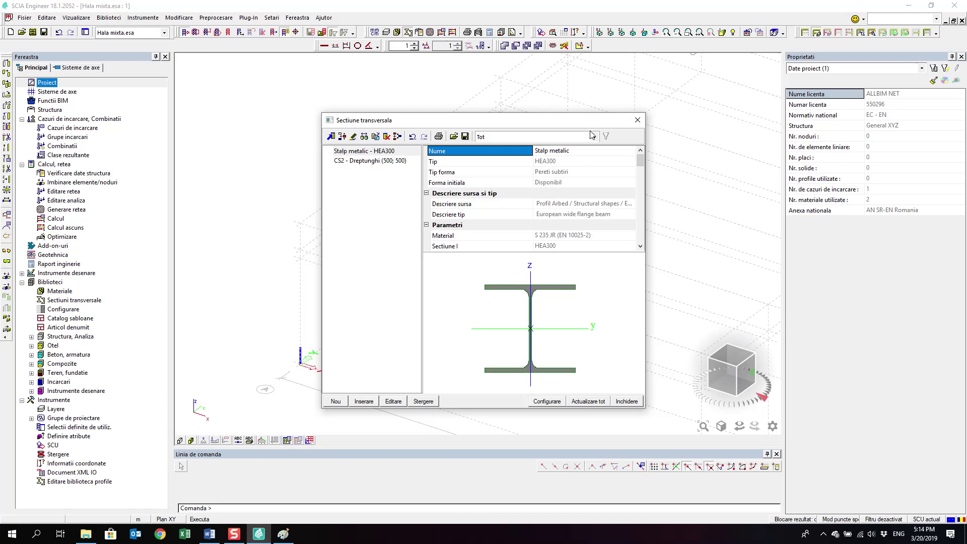
Rename the rectangular concrete cross-section CS2 as "Stalp beton" and close the cross-section library.
{"action": "left_click", "coordinate": [365, 161]}
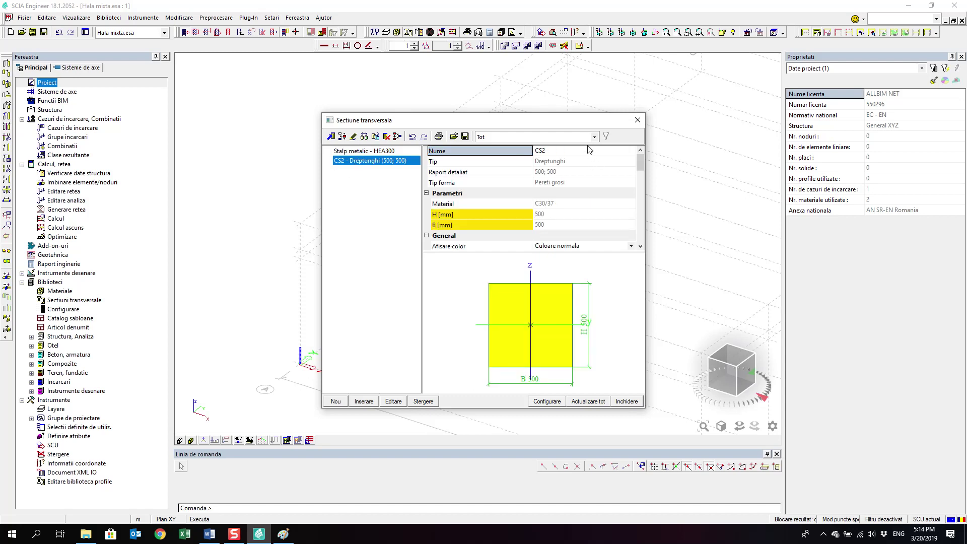
{"action": "left_click", "coordinate": [589, 149]}
{"action": "type", "text": "Sta"}
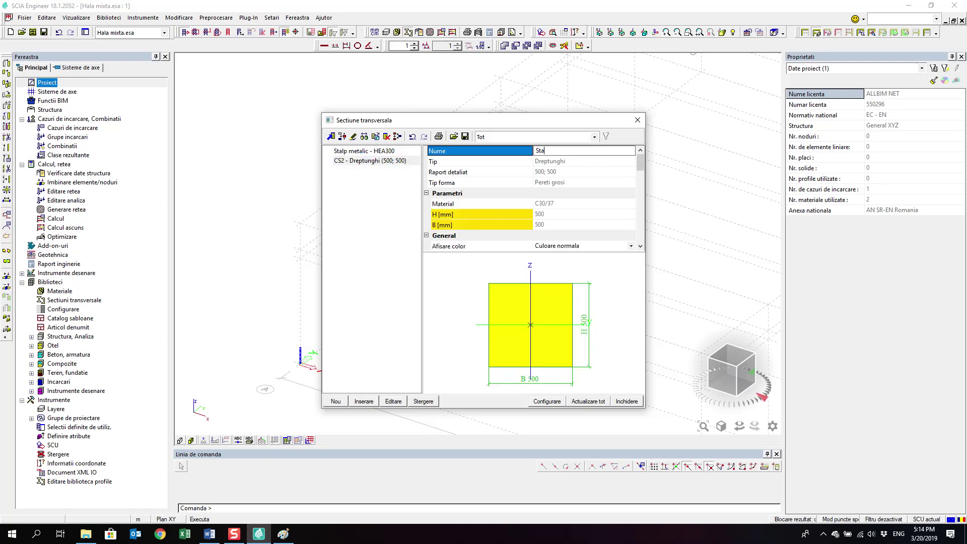
{"action": "type", "text": "lp beton"}
{"action": "key", "text": "Return"}
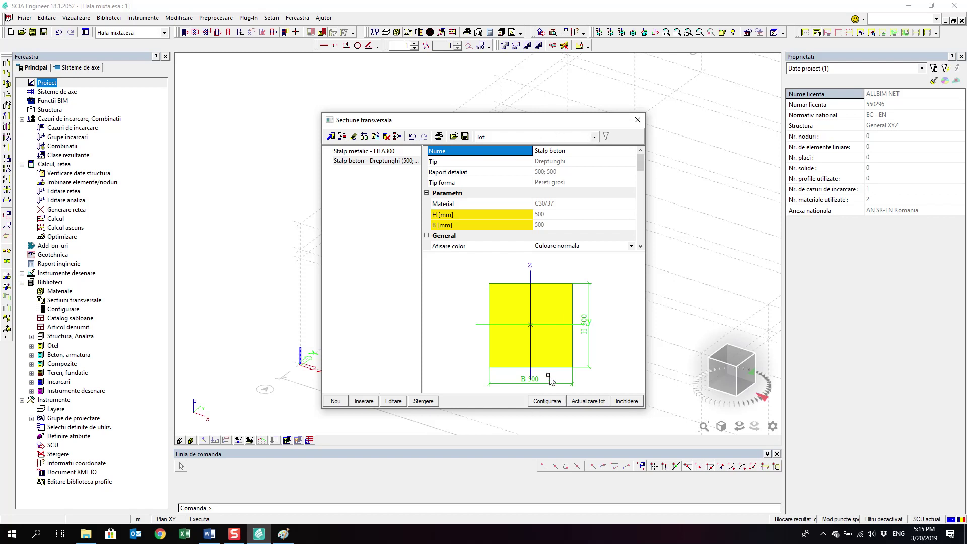
{"action": "left_click", "coordinate": [626, 401]}
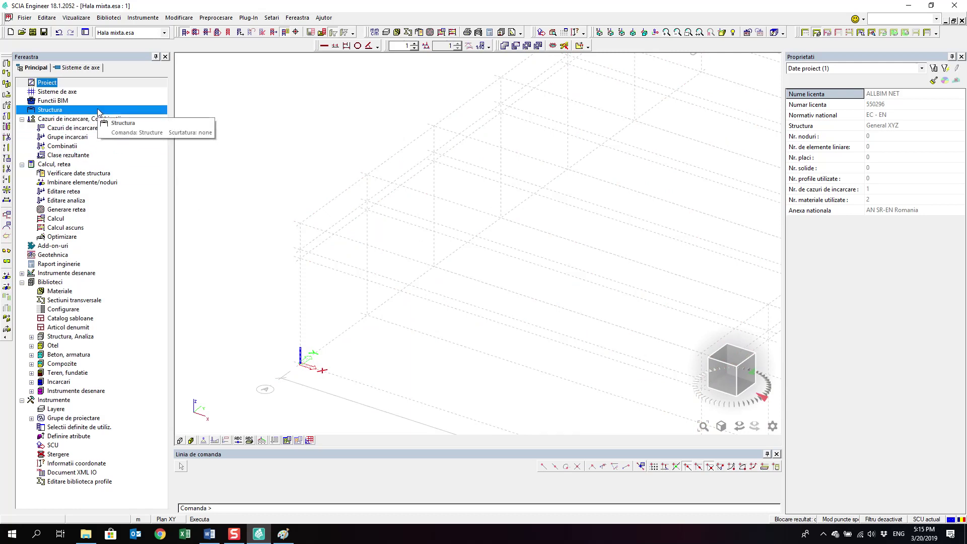
Open the structure commands and start defining a new 1D column (Stalp).
{"action": "left_click", "coordinate": [99, 112]}
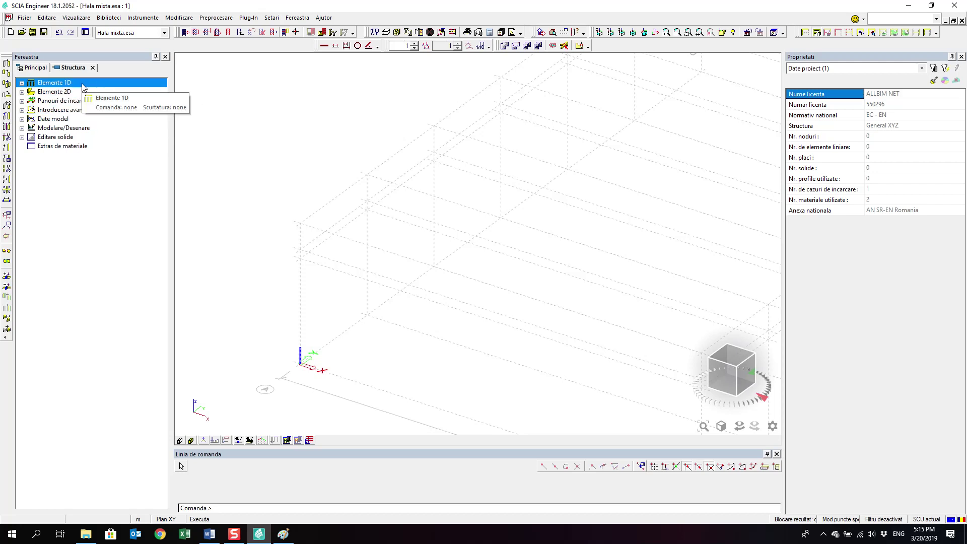
{"action": "left_click", "coordinate": [22, 83]}
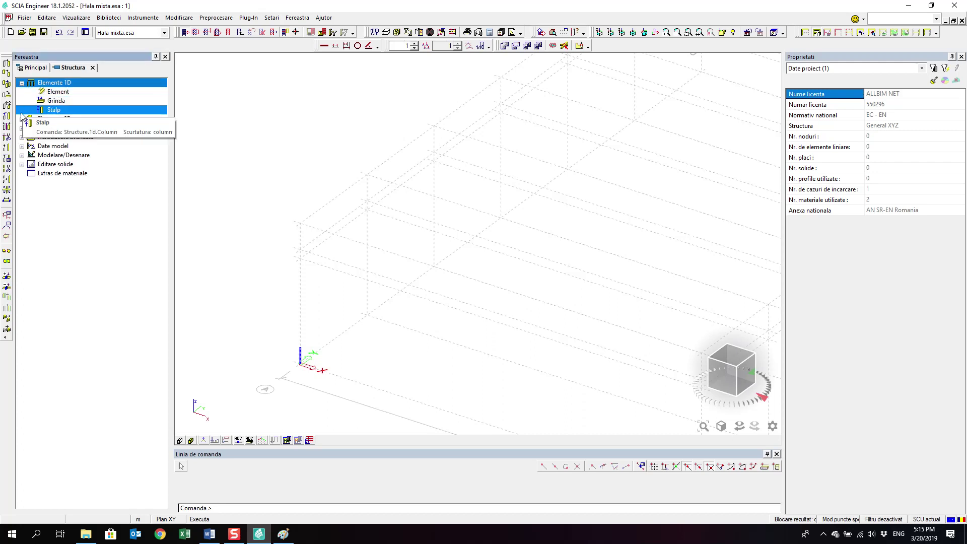
{"action": "left_click", "coordinate": [22, 119]}
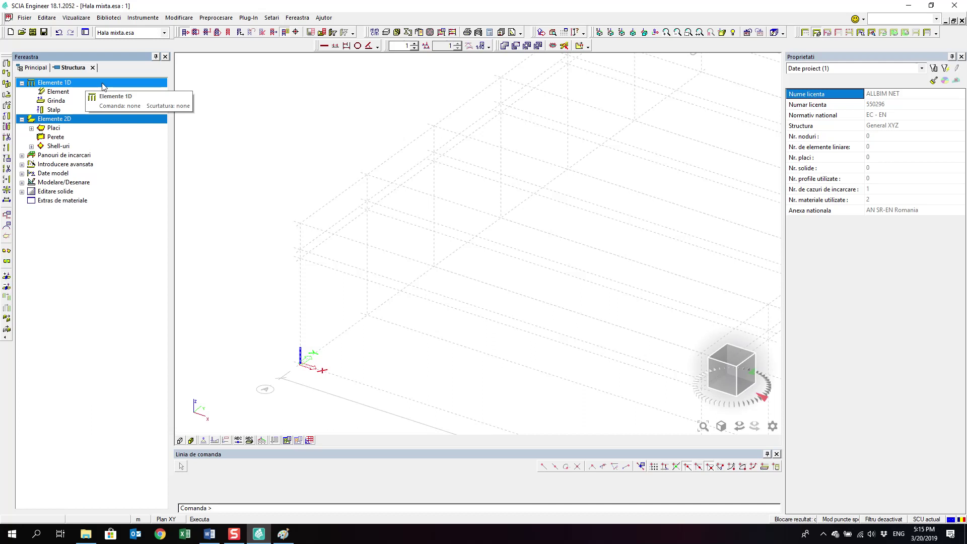
{"action": "left_click", "coordinate": [108, 109]}
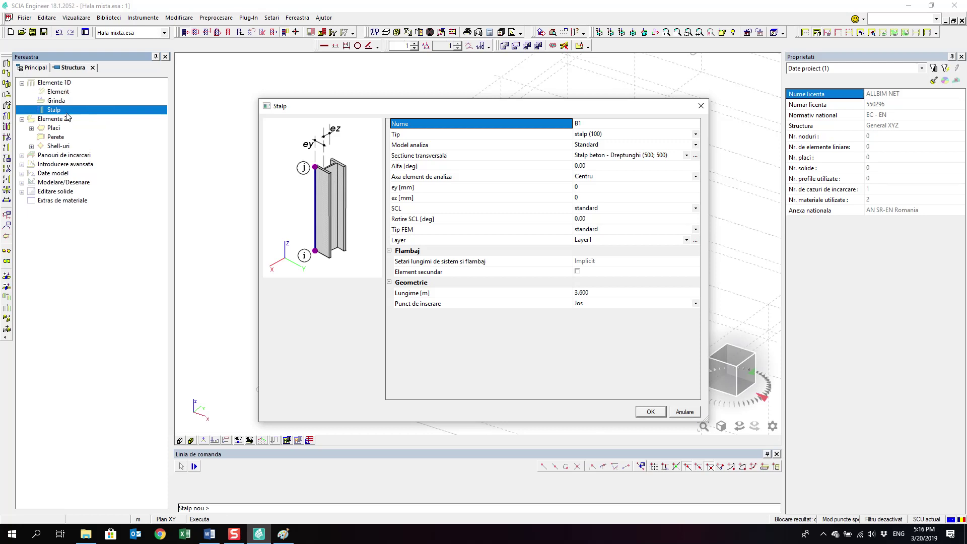
{"action": "left_click", "coordinate": [823, 534]}
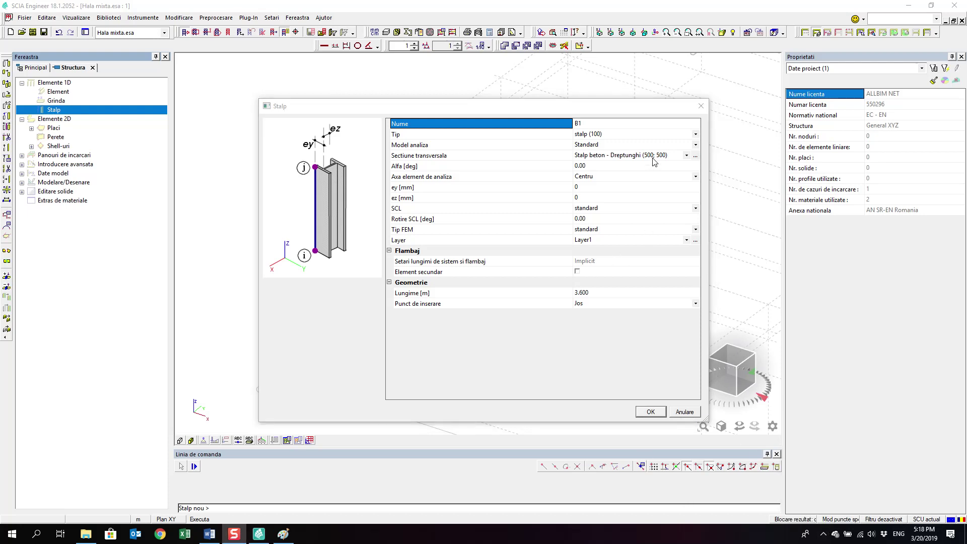
Examine the cross-sections available for the new column, including the cross-section library, without changing the assigned section.
{"action": "left_click", "coordinate": [654, 160]}
{"action": "left_click", "coordinate": [654, 160]}
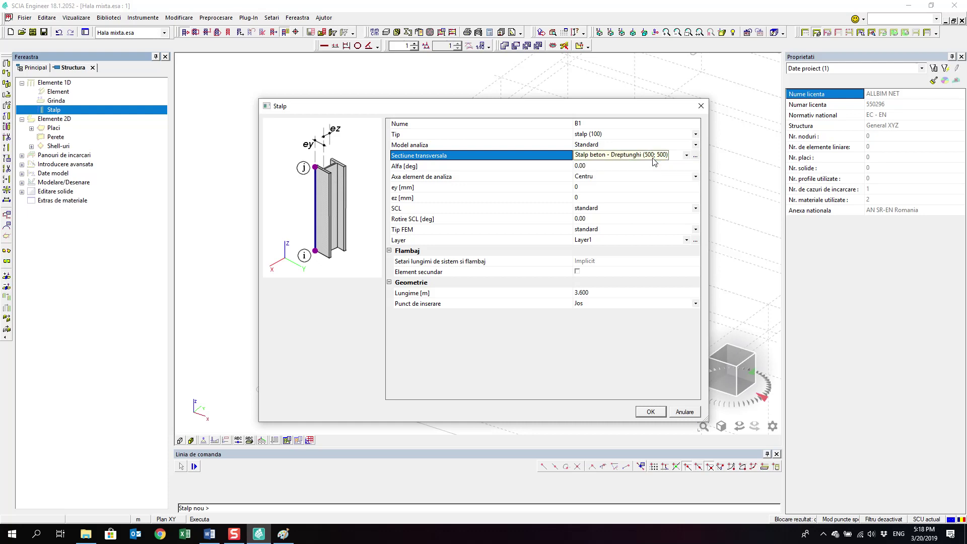
{"action": "left_click", "coordinate": [654, 160]}
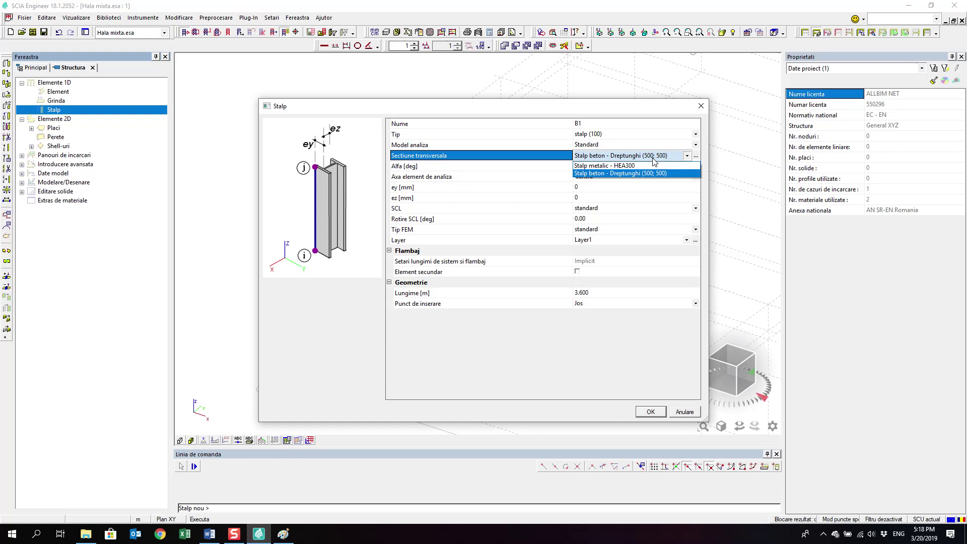
{"action": "left_click", "coordinate": [653, 160]}
{"action": "left_click", "coordinate": [668, 159]}
{"action": "left_click", "coordinate": [668, 159]}
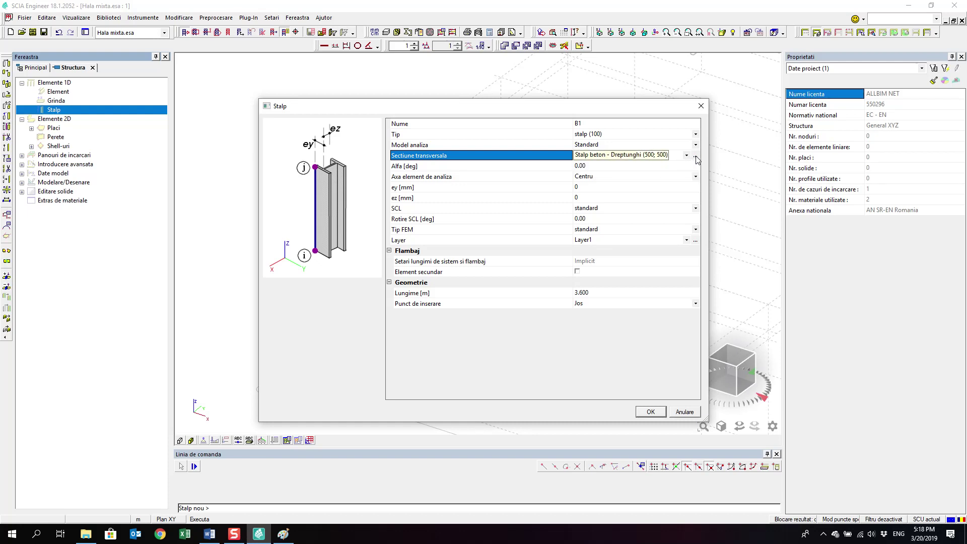
{"action": "left_click", "coordinate": [696, 156]}
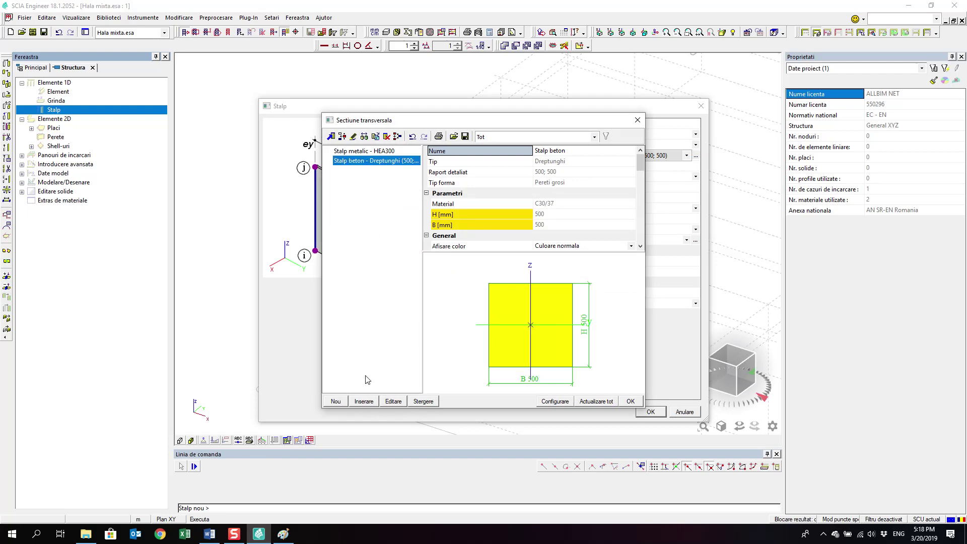
{"action": "key", "text": "Escape"}
{"action": "left_click", "coordinate": [670, 145]}
{"action": "left_click", "coordinate": [648, 156]}
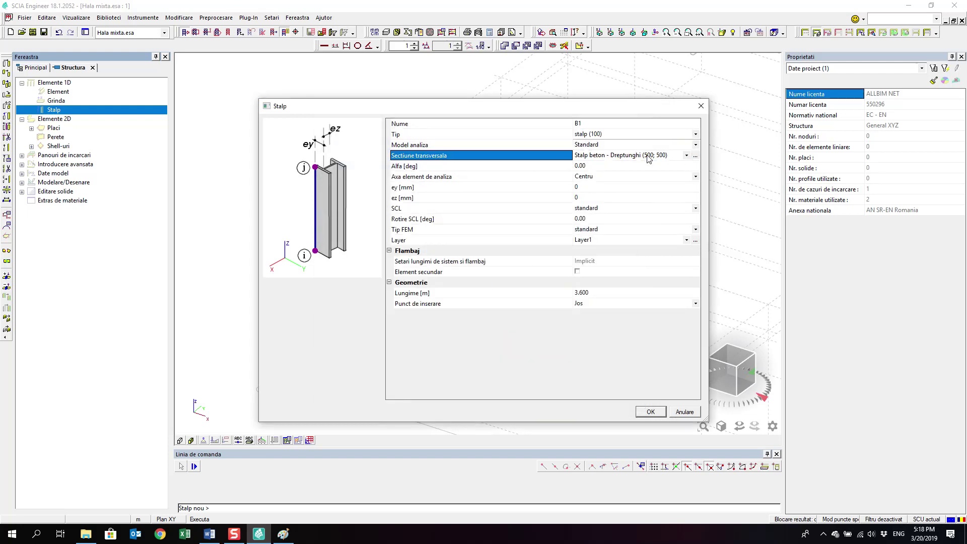
{"action": "left_click", "coordinate": [649, 173]}
Review the member types offered for the new column.
{"action": "left_click", "coordinate": [591, 133]}
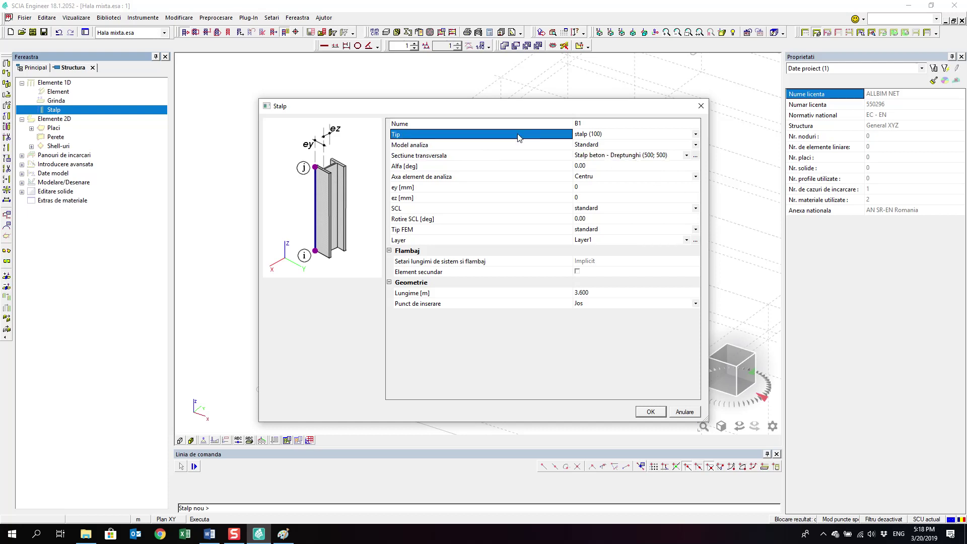
{"action": "left_click", "coordinate": [592, 133]}
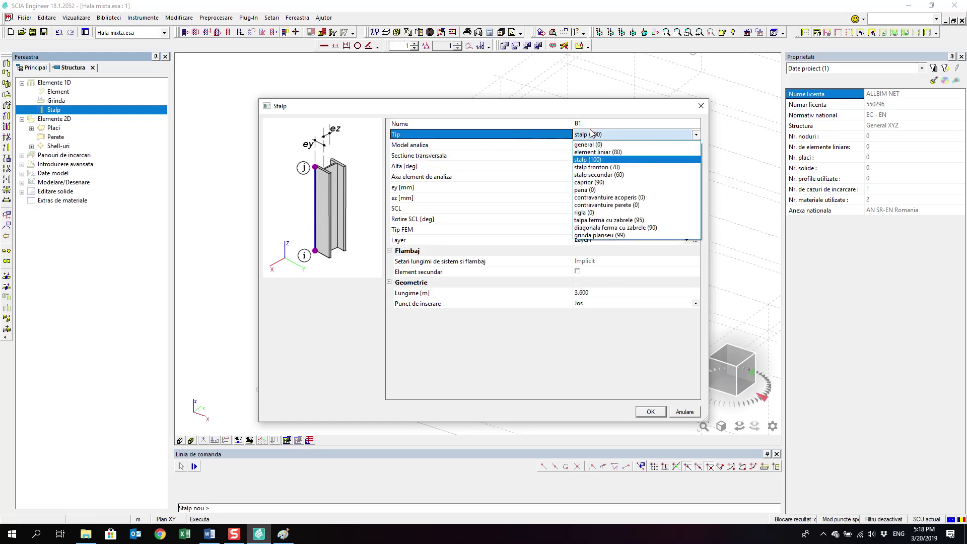
{"action": "left_click", "coordinate": [560, 108]}
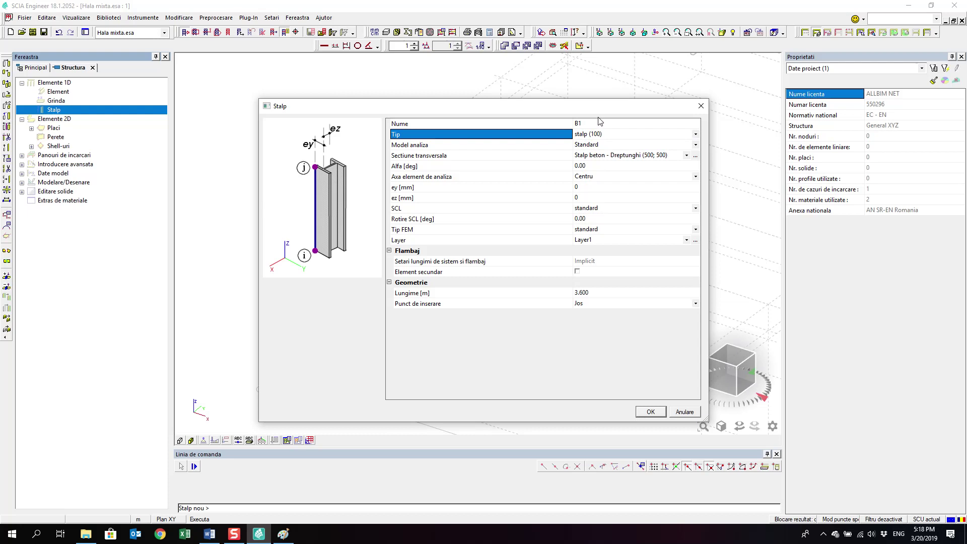
{"action": "left_click", "coordinate": [619, 134]}
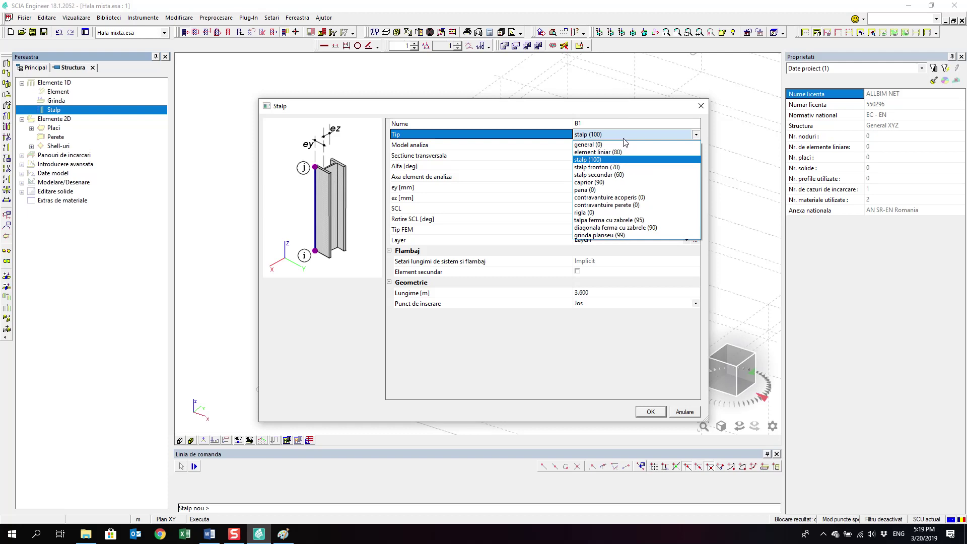
{"action": "left_click", "coordinate": [625, 141]}
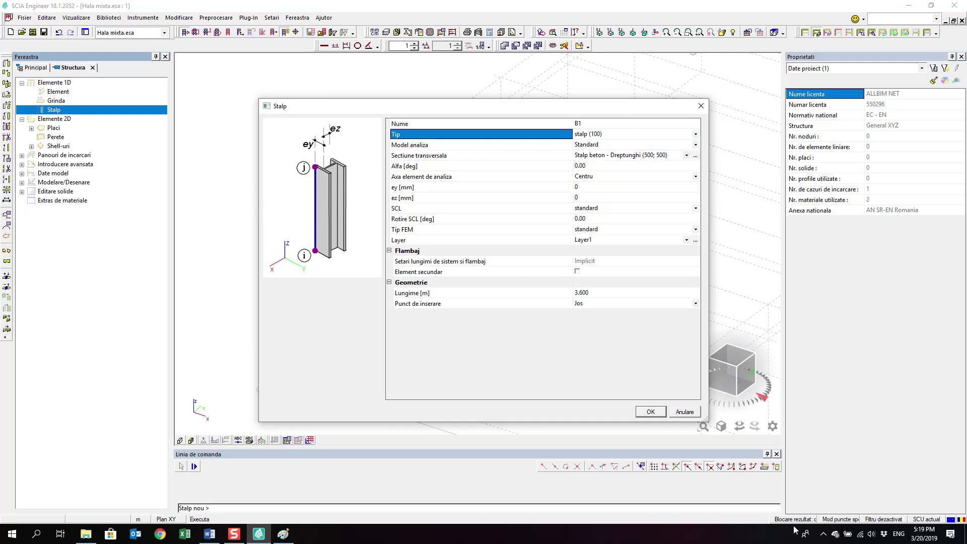
{"action": "left_click", "coordinate": [823, 534]}
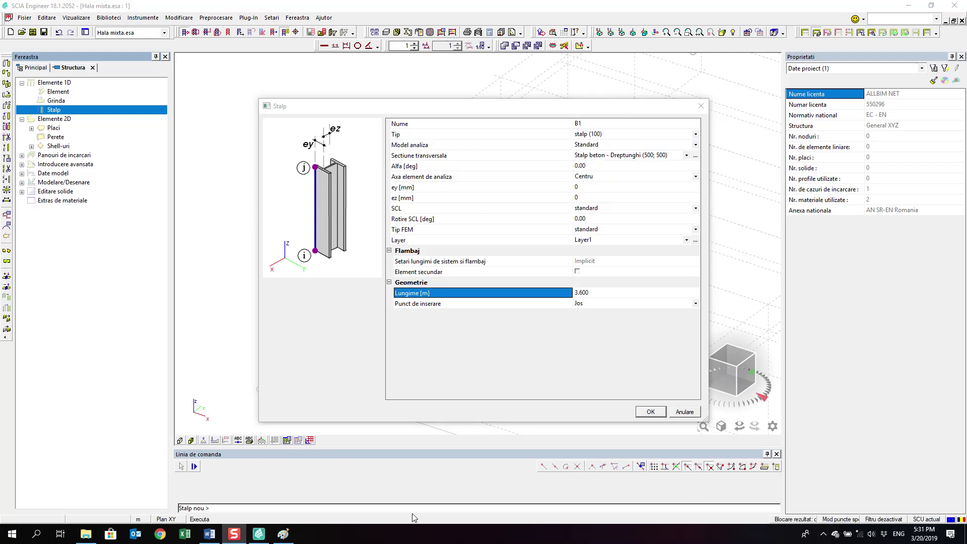
Check the column height on the hall sketch in Paint, return to SCIA Engineer and set the new column's length to 6 m.
{"action": "left_click", "coordinate": [283, 534]}
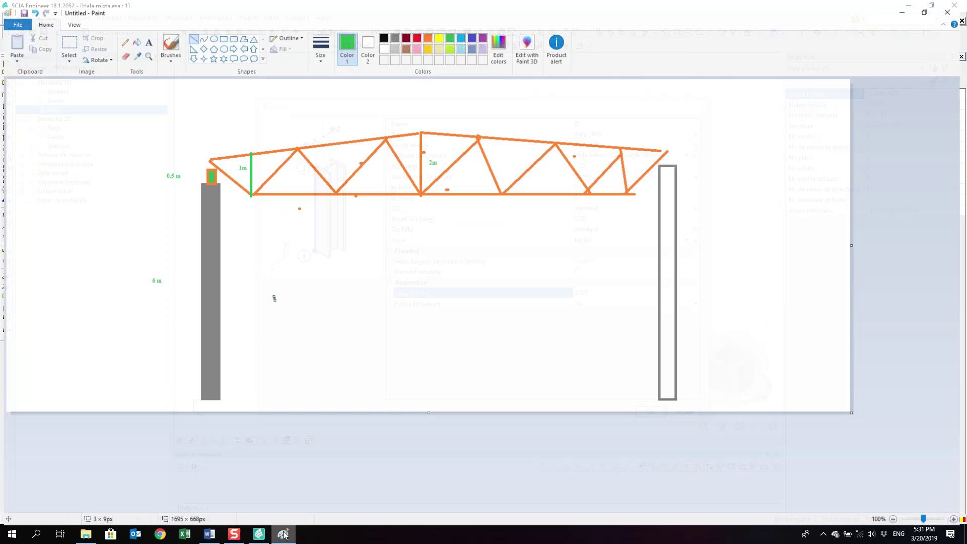
{"action": "left_click", "coordinate": [284, 534]}
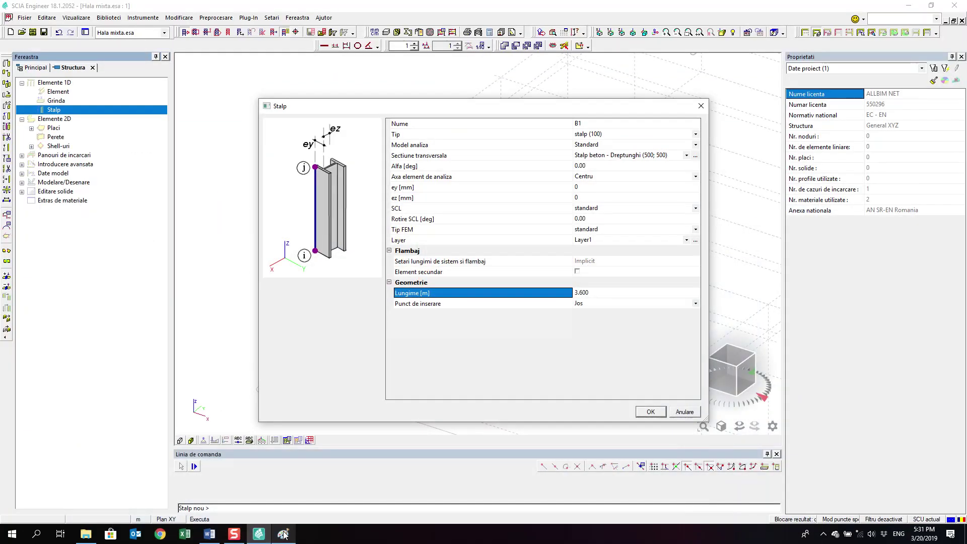
{"action": "left_click", "coordinate": [284, 534]}
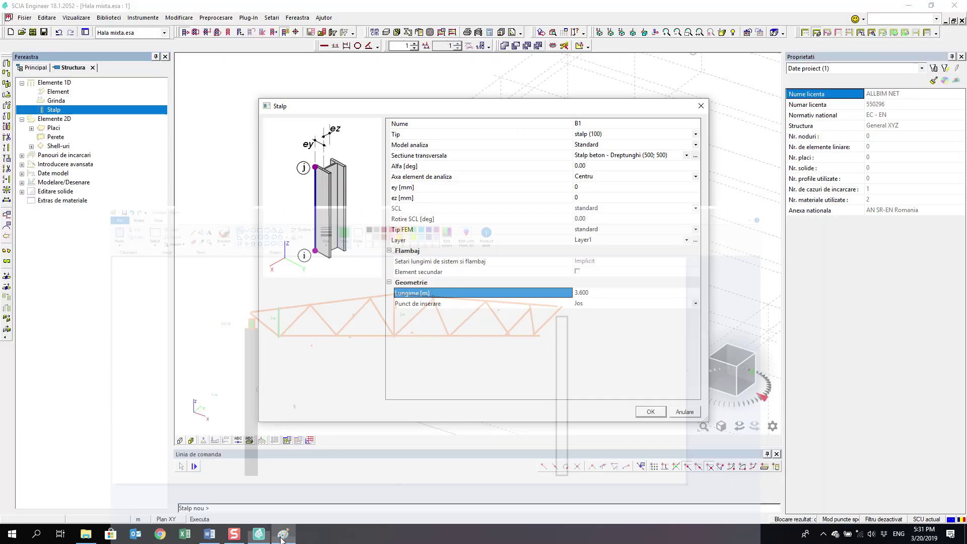
{"action": "left_click", "coordinate": [284, 534]}
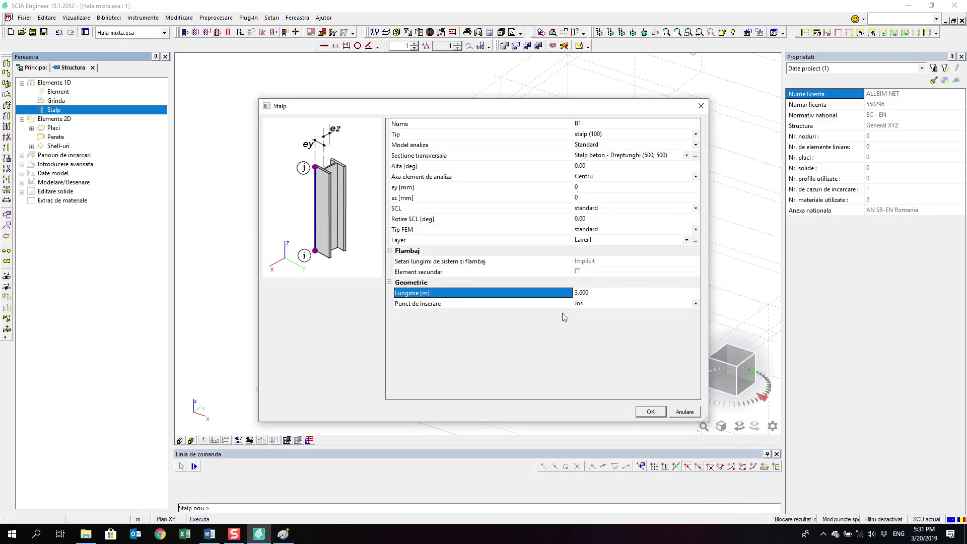
{"action": "type", "text": "6"}
{"action": "key", "text": "Return"}
Go through the column's member type choices again and examine its analysis model options, keeping Standard.
{"action": "left_click", "coordinate": [577, 135]}
{"action": "left_click", "coordinate": [594, 135]}
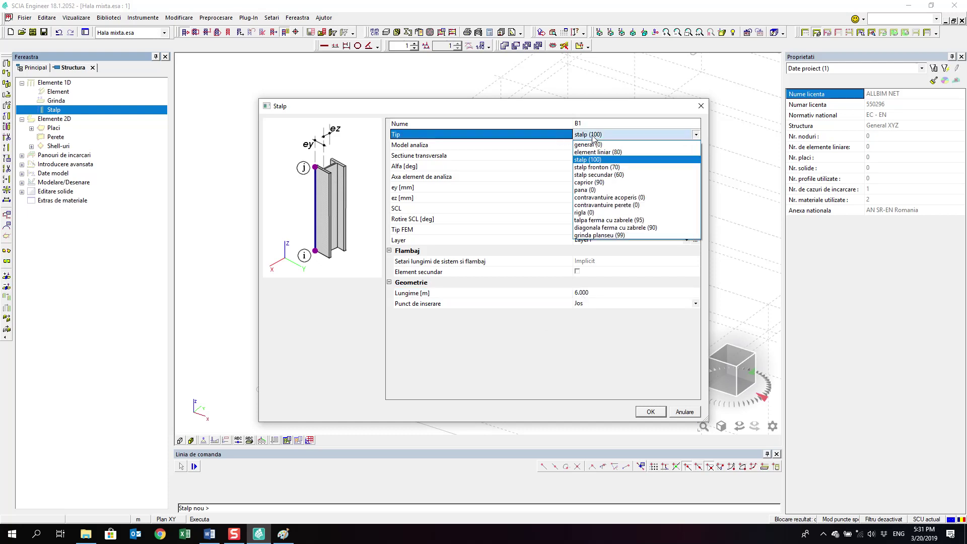
{"action": "left_click", "coordinate": [595, 136]}
{"action": "left_click", "coordinate": [594, 136]}
{"action": "left_click", "coordinate": [596, 135]}
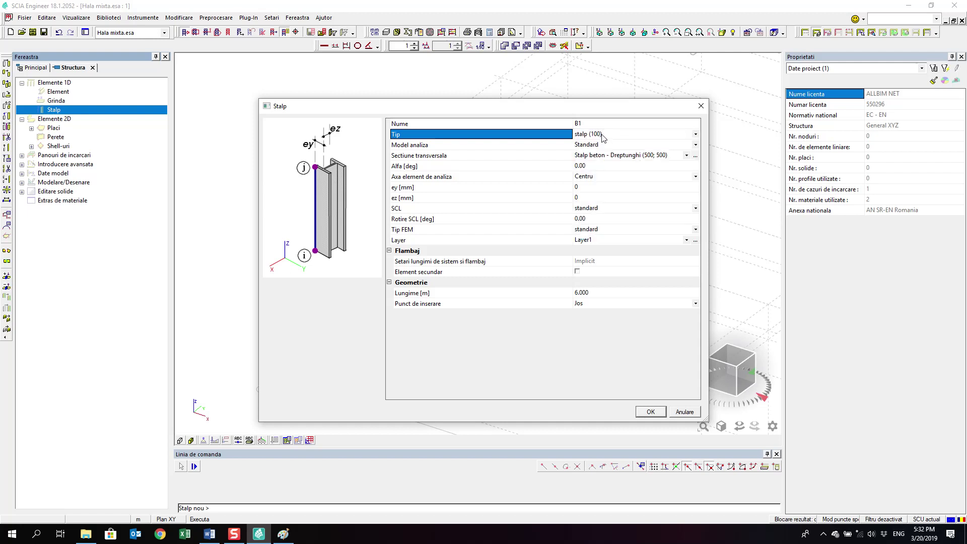
{"action": "left_click", "coordinate": [569, 148]}
{"action": "left_click", "coordinate": [611, 145]}
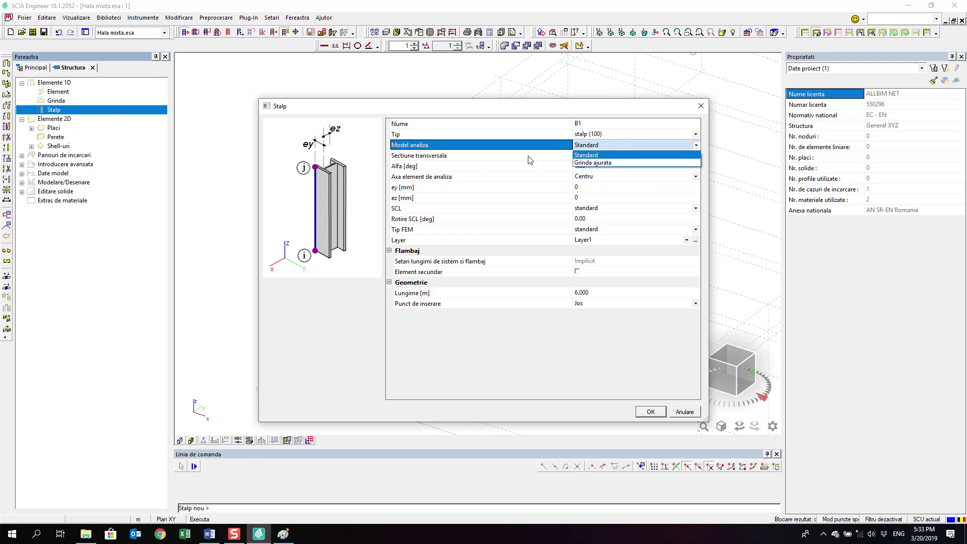
{"action": "left_click", "coordinate": [602, 155]}
Examine the column's cross-section, Alfa rotation and analysis axis alignment options.
{"action": "left_click", "coordinate": [603, 156]}
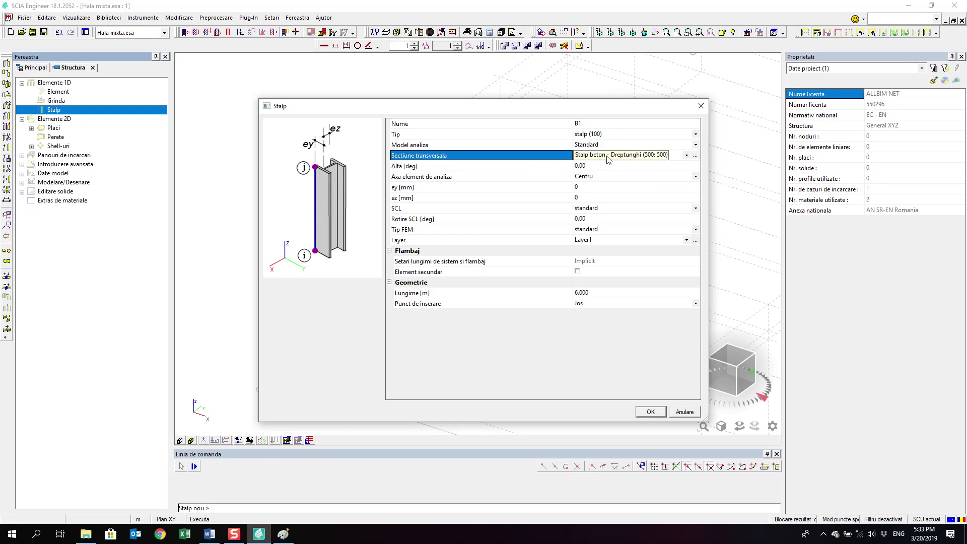
{"action": "left_click", "coordinate": [553, 166]}
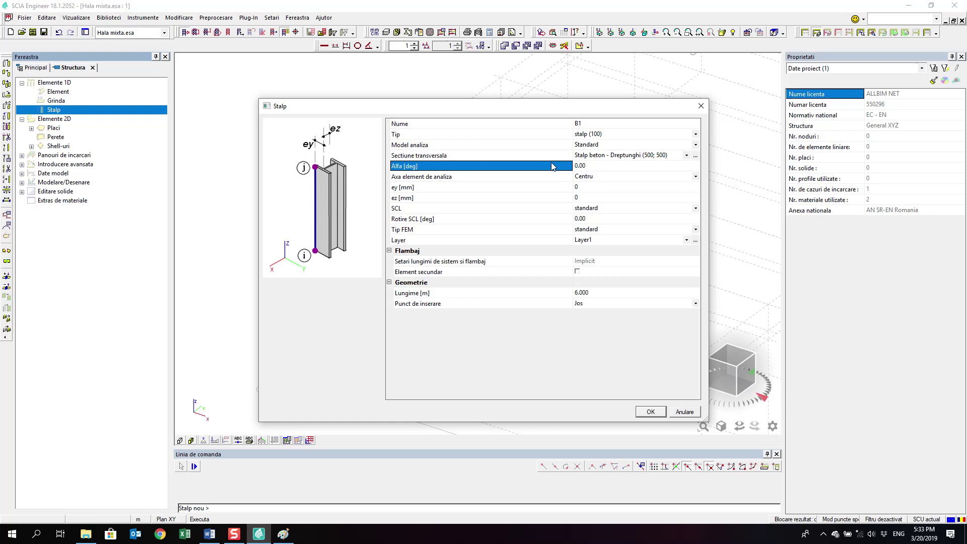
{"action": "left_click", "coordinate": [553, 177]}
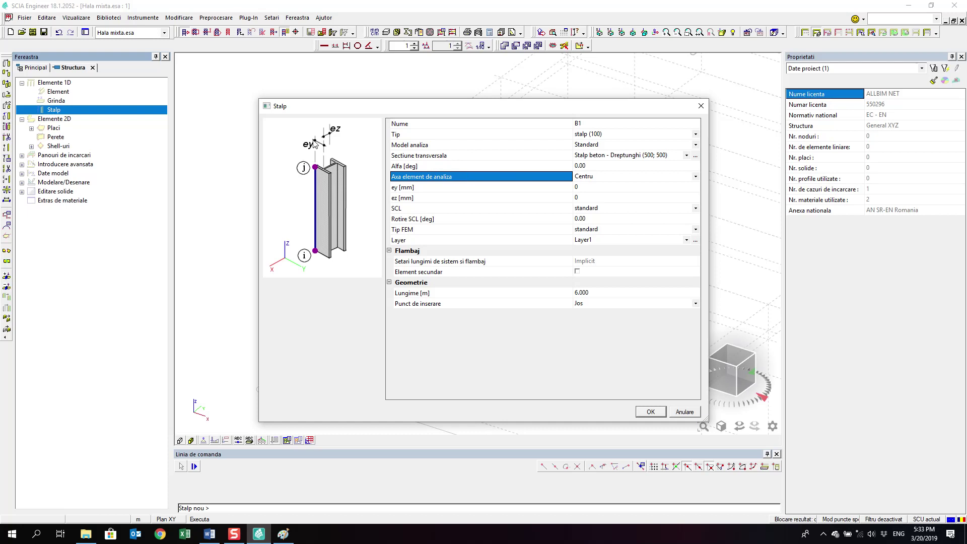
{"action": "left_click", "coordinate": [598, 176]}
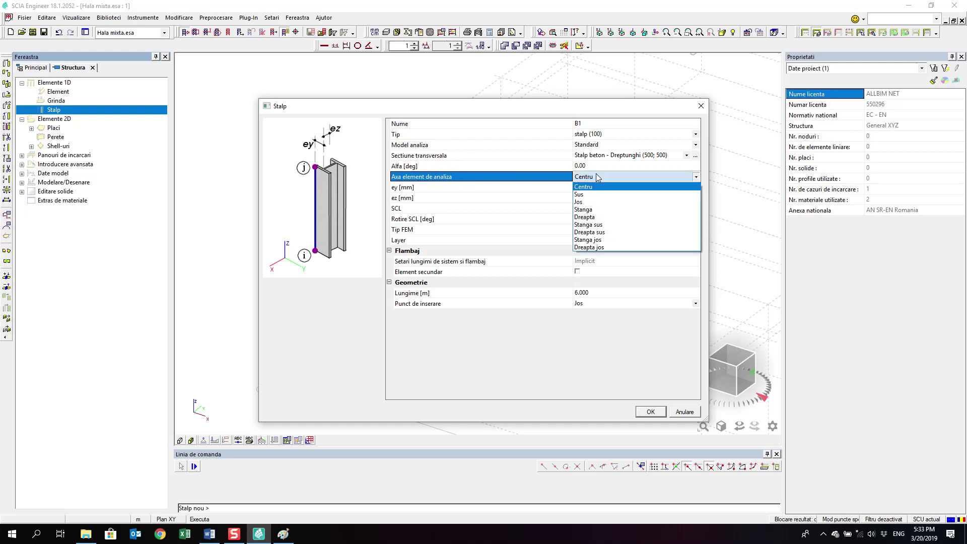
{"action": "left_click", "coordinate": [599, 177]}
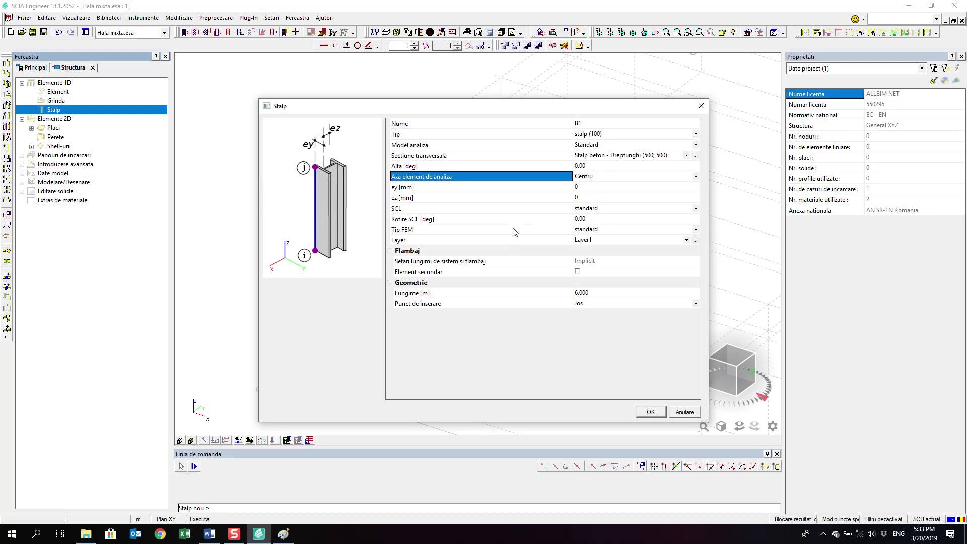
Review the column's length and its insertion point options.
{"action": "left_click", "coordinate": [546, 294]}
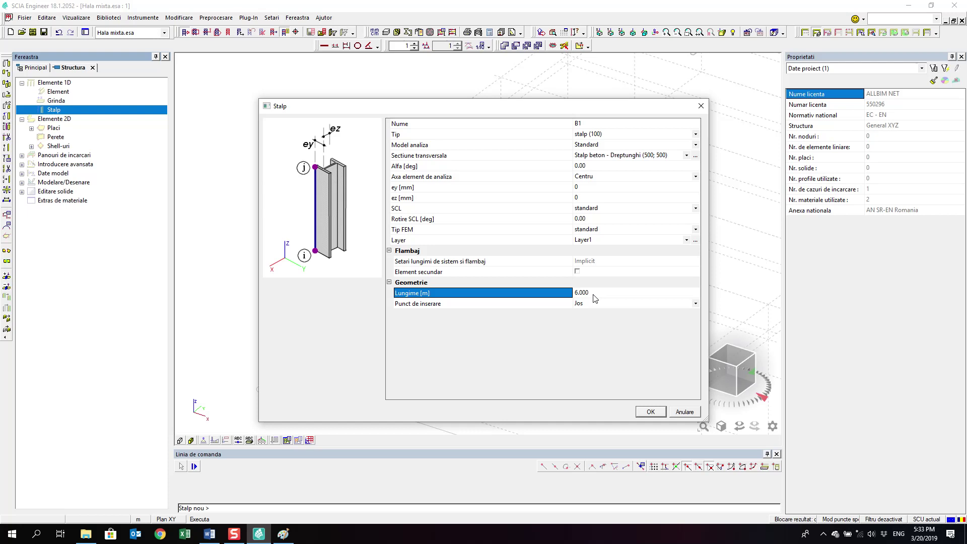
{"action": "left_click", "coordinate": [538, 308]}
{"action": "left_click", "coordinate": [584, 305]}
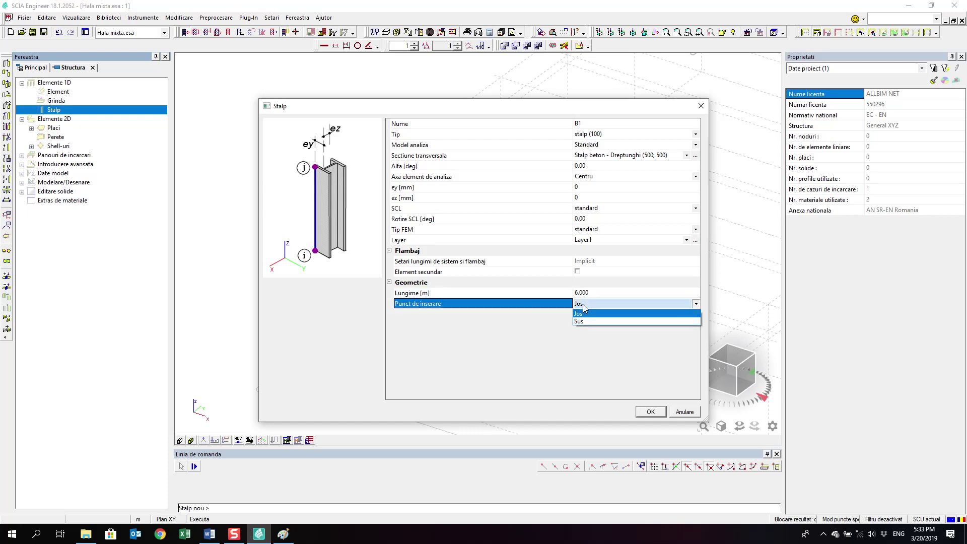
{"action": "left_click", "coordinate": [583, 306]}
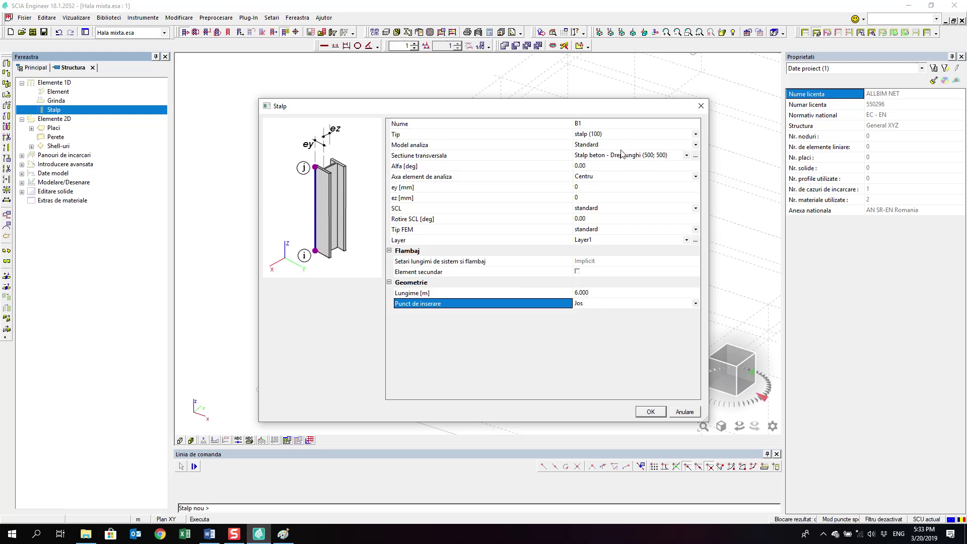
Accept the column settings and turn off the Intersectii snap, keeping Linie rastru and Puncte de capat / Noduri enabled.
{"action": "left_click", "coordinate": [650, 412]}
{"action": "scroll", "coordinate": [378, 204], "scroll_direction": "down", "scroll_amount": 3}
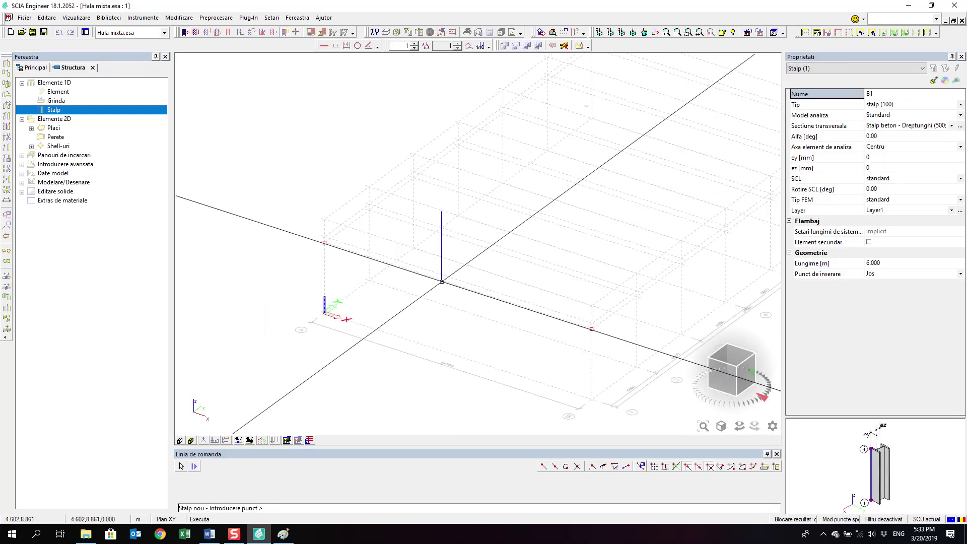
{"action": "left_click", "coordinate": [640, 467]}
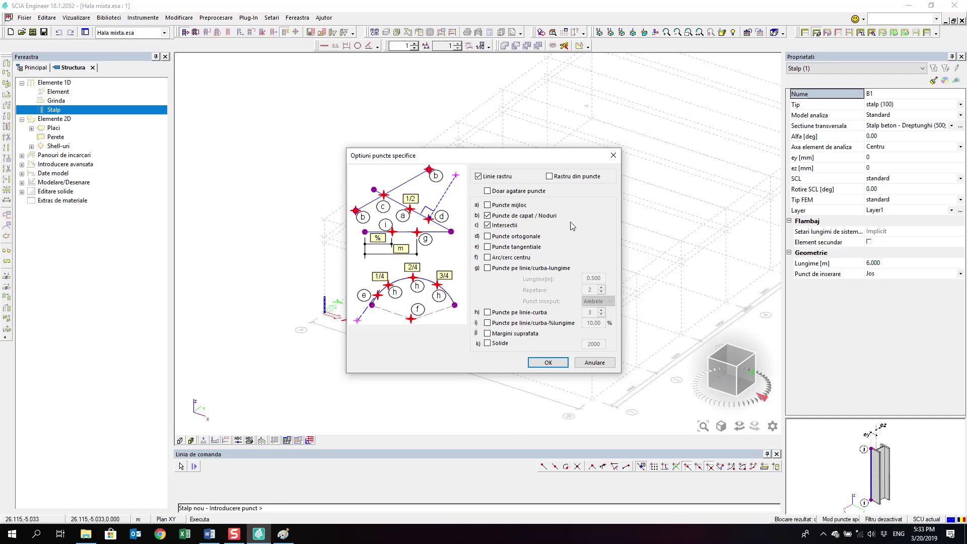
{"action": "left_click", "coordinate": [613, 155]}
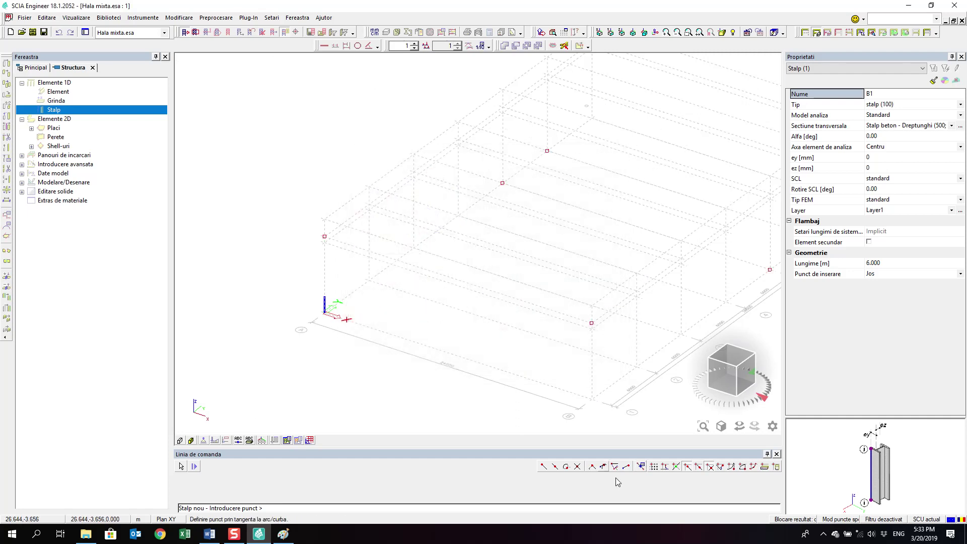
{"action": "left_click", "coordinate": [641, 467]}
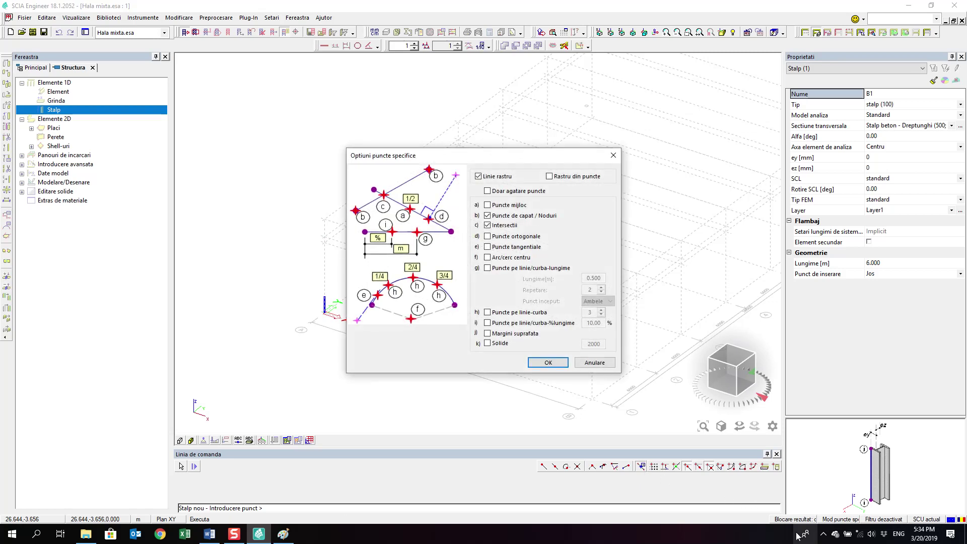
{"action": "left_click", "coordinate": [823, 534]}
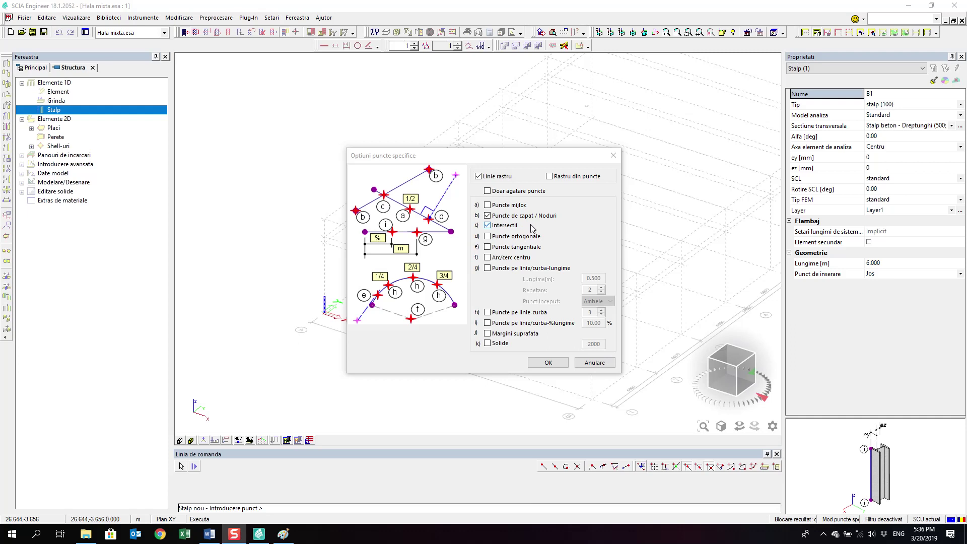
{"action": "left_click", "coordinate": [531, 224]}
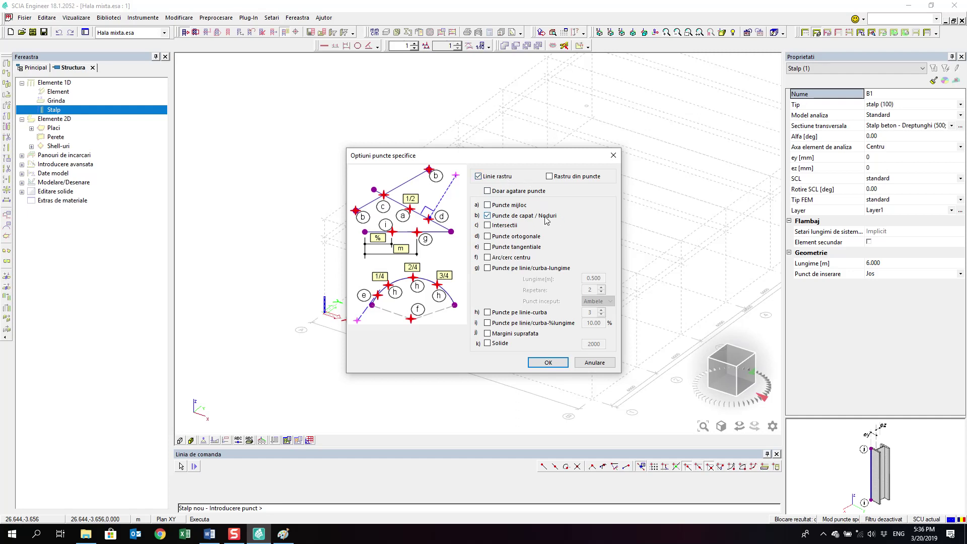
{"action": "left_click", "coordinate": [546, 363]}
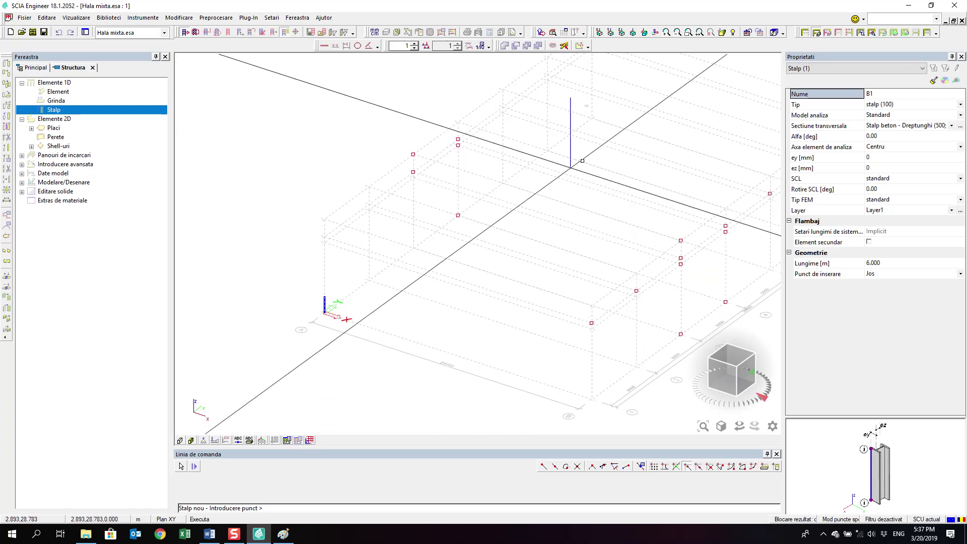
Place 6 m concrete columns at the grid origin and at the base of the other end of the front 24 m span.
{"action": "middle_click_drag", "start_coordinate": [580, 217], "coordinate": [524, 219]}
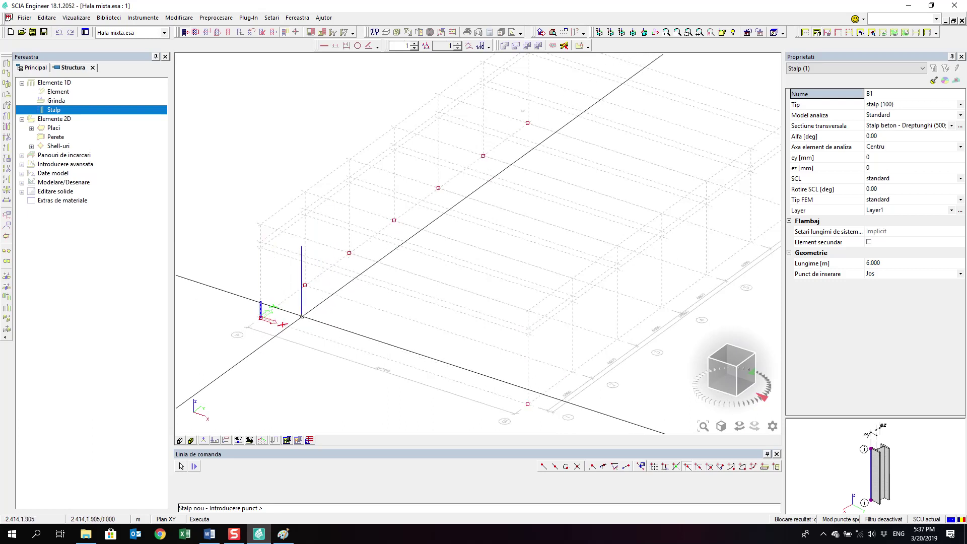
{"action": "left_click", "coordinate": [261, 318]}
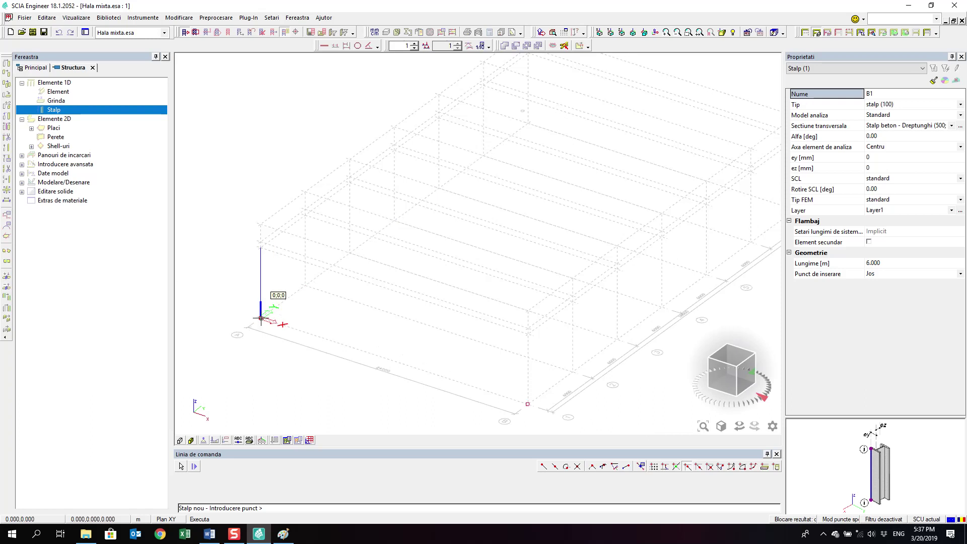
{"action": "left_click", "coordinate": [527, 403]}
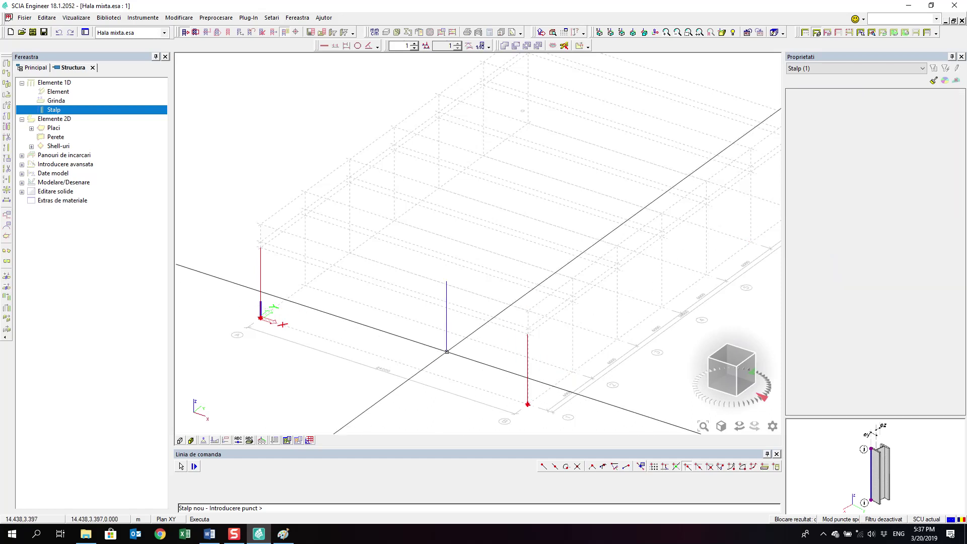
{"action": "key", "text": "Escape"}
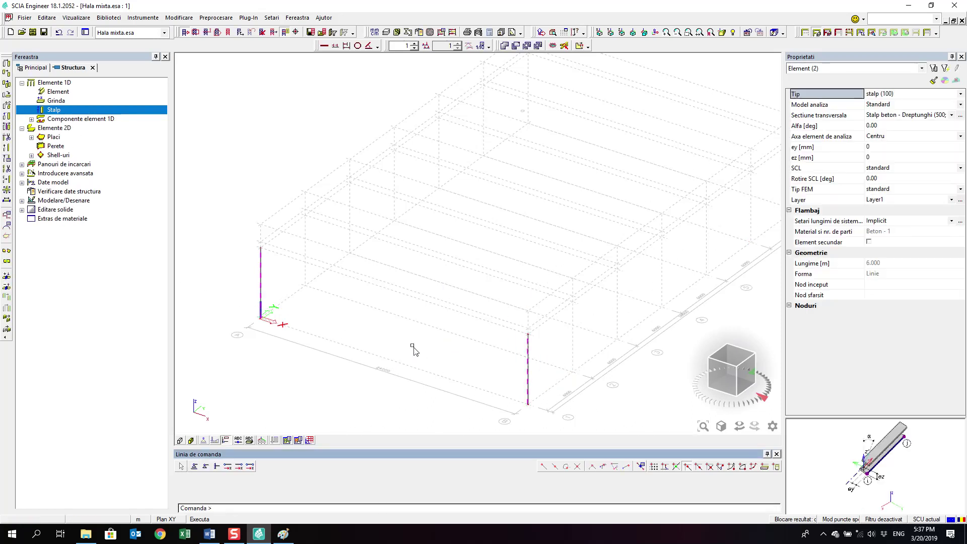
{"action": "middle_click_drag", "start_coordinate": [412, 345], "coordinate": [409, 333]}
{"action": "key", "text": "Escape"}
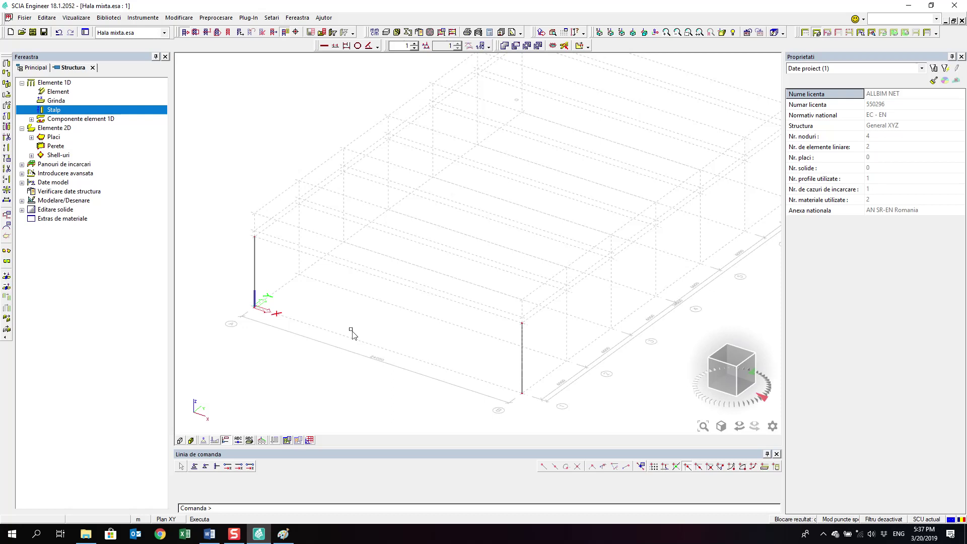
Define a new column with the Stalp metalic - HEA300 cross-section and a length of 0.5 m.
{"action": "middle_click_drag", "start_coordinate": [353, 332], "coordinate": [355, 326]}
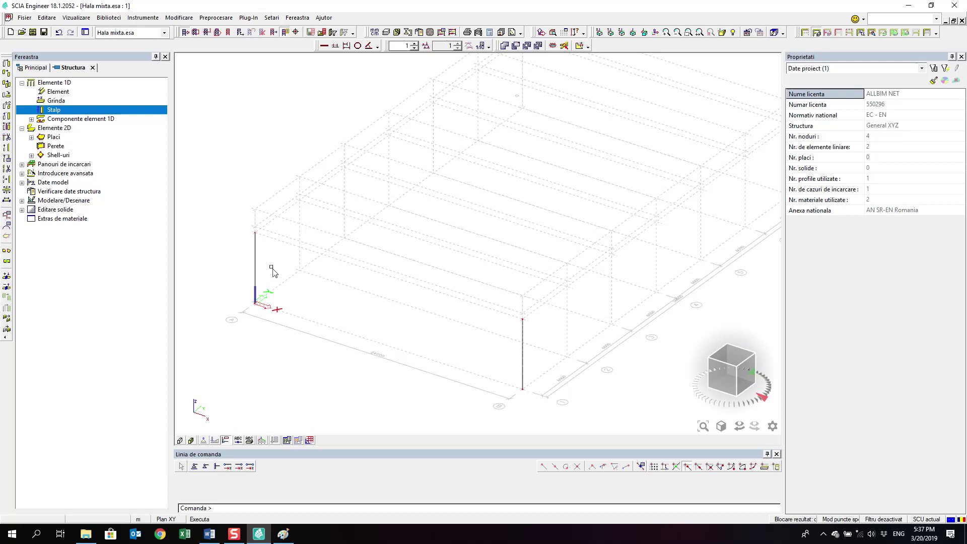
{"action": "left_click", "coordinate": [117, 101], "text": "ctrl"}
{"action": "double_click", "coordinate": [103, 113]}
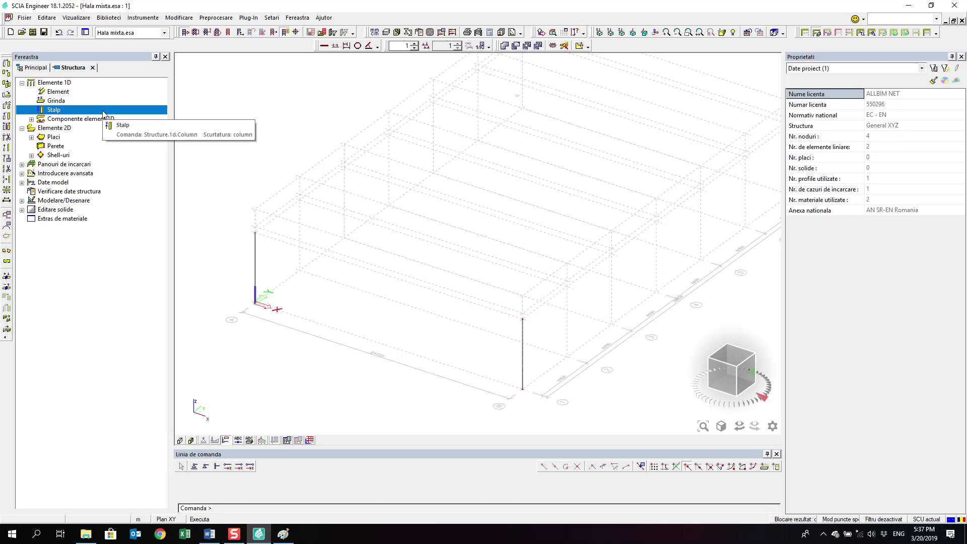
{"action": "left_click", "coordinate": [590, 157]}
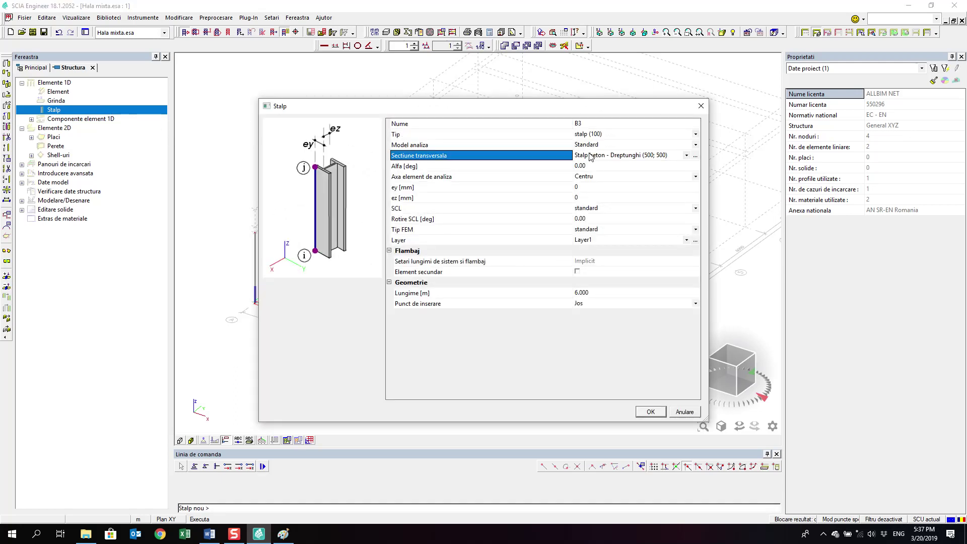
{"action": "left_click", "coordinate": [593, 157]}
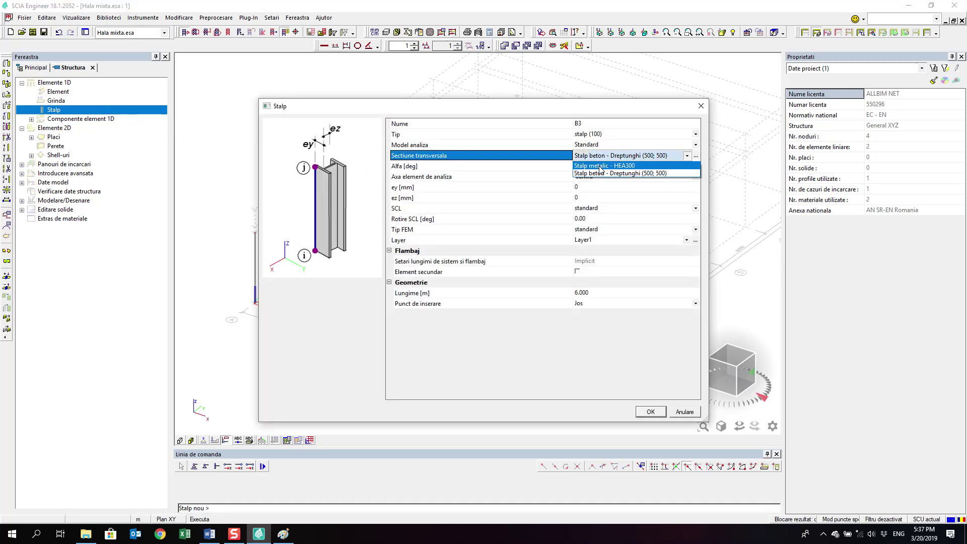
{"action": "left_click", "coordinate": [602, 166]}
{"action": "left_click", "coordinate": [599, 291]}
{"action": "left_click", "coordinate": [599, 291]}
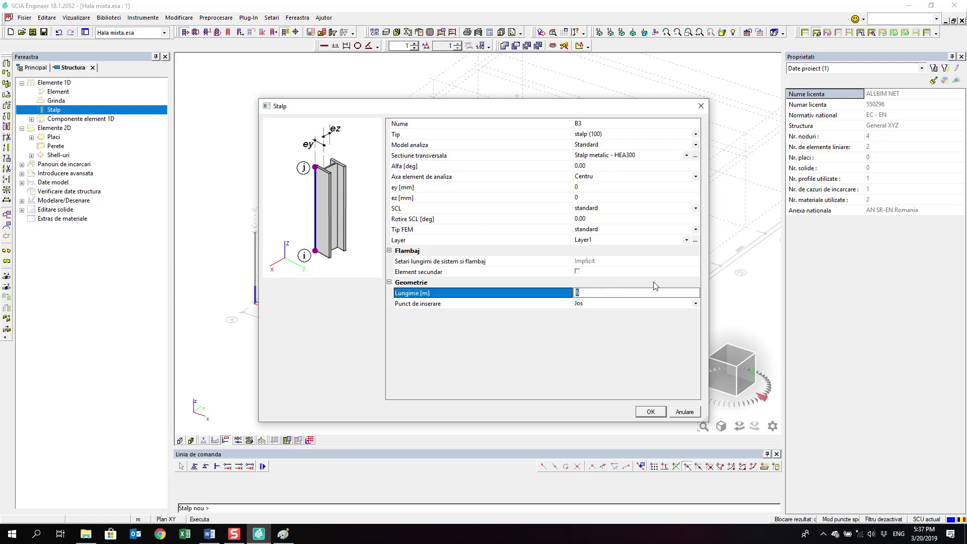
{"action": "type", "text": "0.5"}
{"action": "key", "text": "Return"}
{"action": "left_click", "coordinate": [650, 412]}
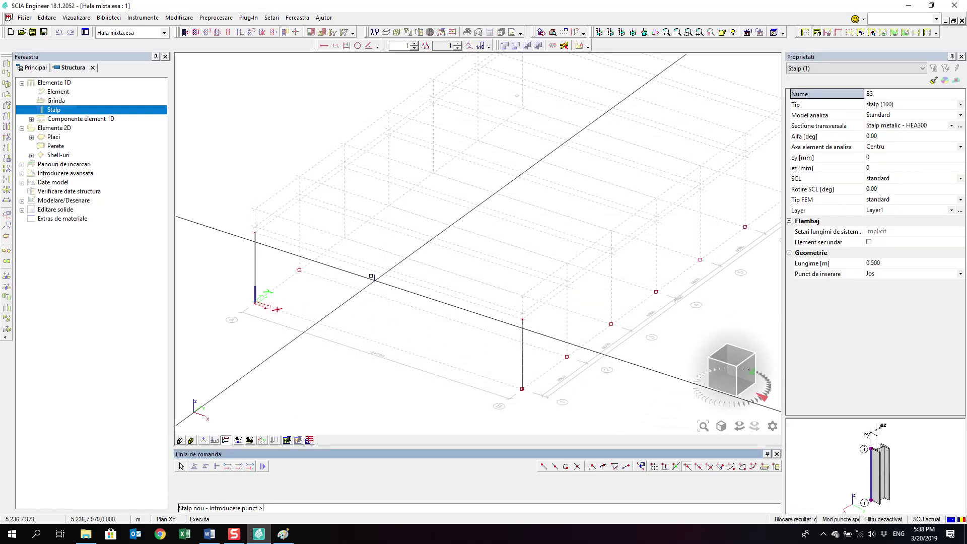
Place the short steel columns on top of both concrete columns, at 0;0;6000 and 24000;0;6000, and finish the insertion.
{"action": "scroll", "coordinate": [278, 240], "scroll_direction": "up", "scroll_amount": 5}
{"action": "scroll", "coordinate": [278, 240], "scroll_direction": "down", "scroll_amount": 3}
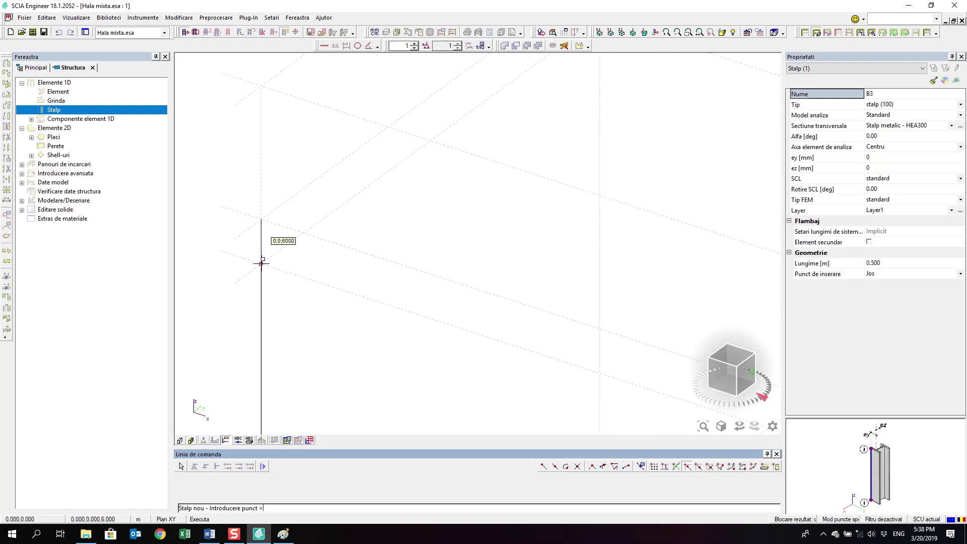
{"action": "scroll", "coordinate": [294, 240], "scroll_direction": "down", "scroll_amount": 3}
{"action": "scroll", "coordinate": [551, 298], "scroll_direction": "up", "scroll_amount": 5}
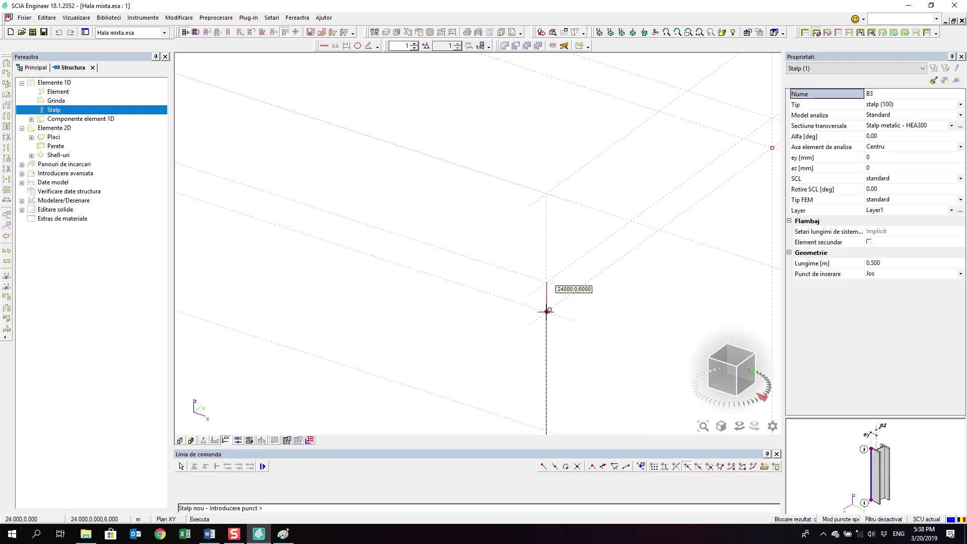
{"action": "scroll", "coordinate": [546, 312], "scroll_direction": "down", "scroll_amount": 3}
{"action": "scroll", "coordinate": [546, 313], "scroll_direction": "down", "scroll_amount": 2}
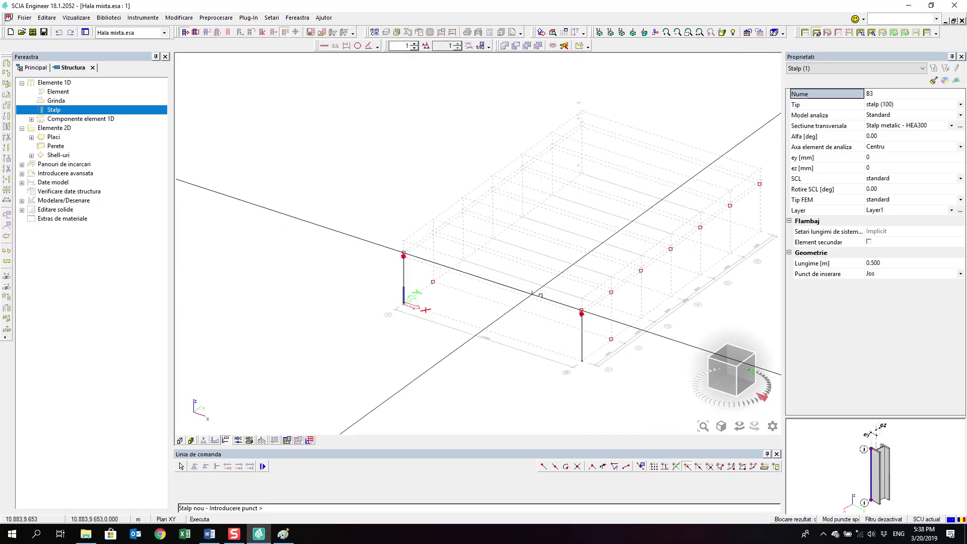
{"action": "scroll", "coordinate": [535, 293], "scroll_direction": "up", "scroll_amount": 5}
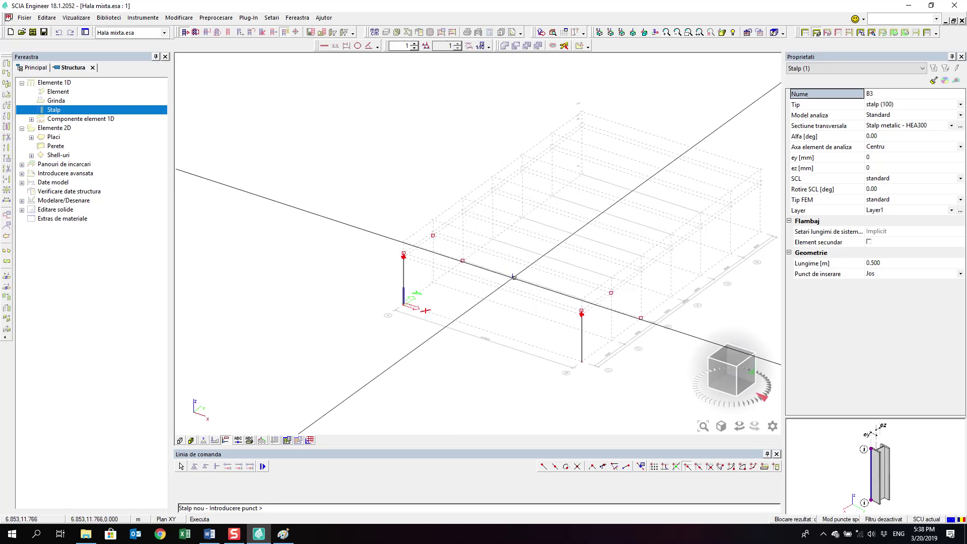
{"action": "middle_click_drag", "start_coordinate": [519, 264], "coordinate": [453, 265]}
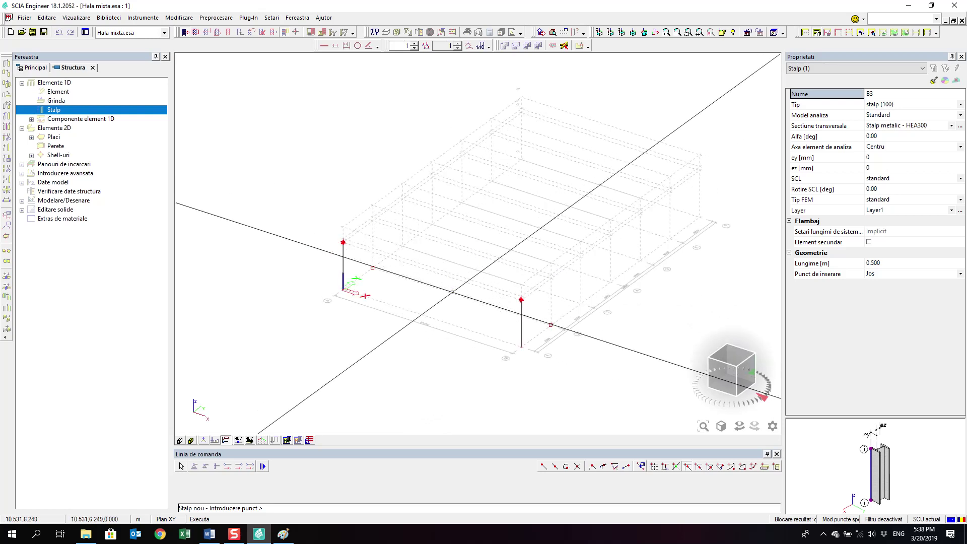
{"action": "mouse_move", "coordinate": [453, 292]}
{"action": "right_mouse_down", "text": "ctrl"}
{"action": "mouse_move", "coordinate": [447, 266]}
{"action": "mouse_move", "coordinate": [445, 289]}
{"action": "mouse_move", "coordinate": [459, 285]}
{"action": "mouse_move", "coordinate": [442, 283]}
{"action": "right_mouse_up", "text": "ctrl"}
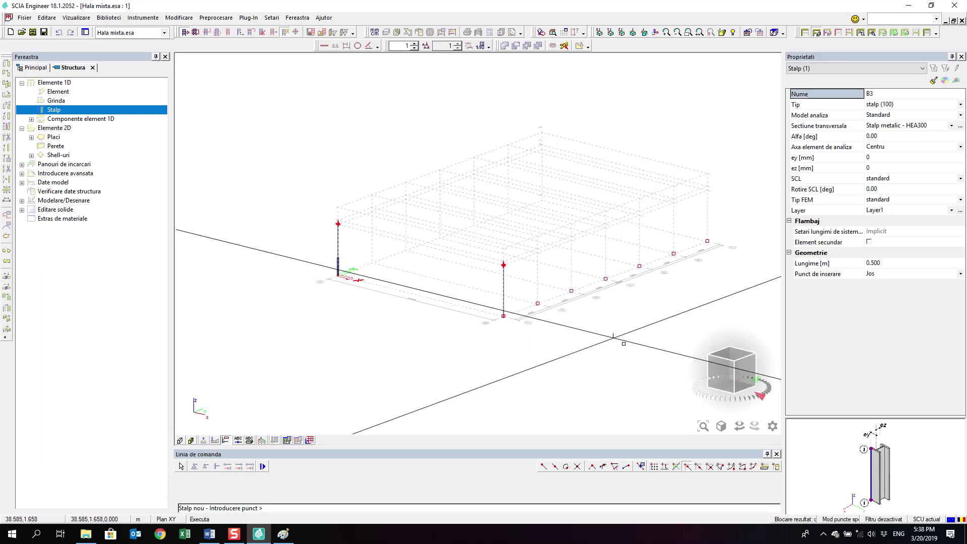
{"action": "left_click_drag", "start_coordinate": [735, 371], "coordinate": [733, 373]}
{"action": "scroll", "coordinate": [421, 275], "scroll_direction": "up", "scroll_amount": 5}
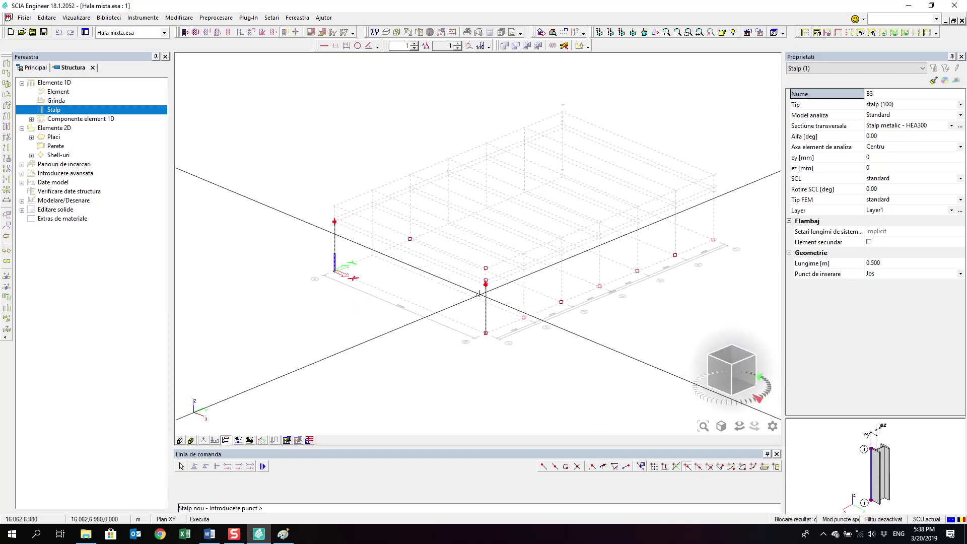
{"action": "key", "text": "Escape"}
{"action": "scroll", "coordinate": [421, 275], "scroll_direction": "down", "scroll_amount": 2}
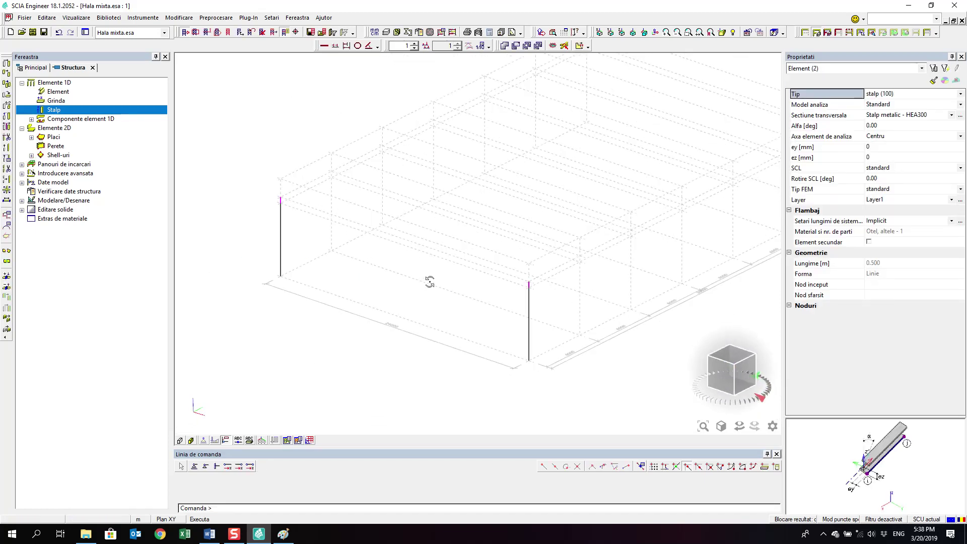
{"action": "key", "text": "Escape"}
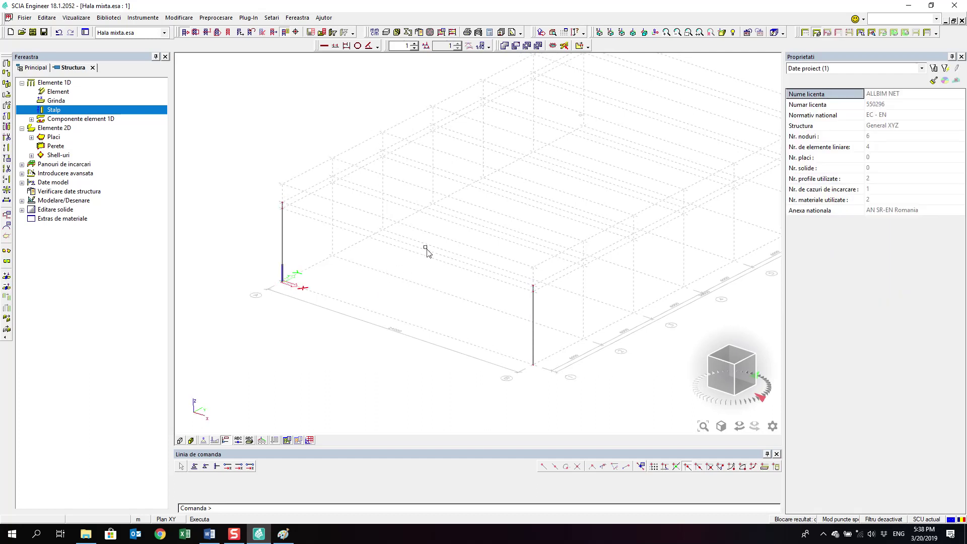
{"action": "middle_click_drag", "start_coordinate": [373, 273], "coordinate": [382, 282]}
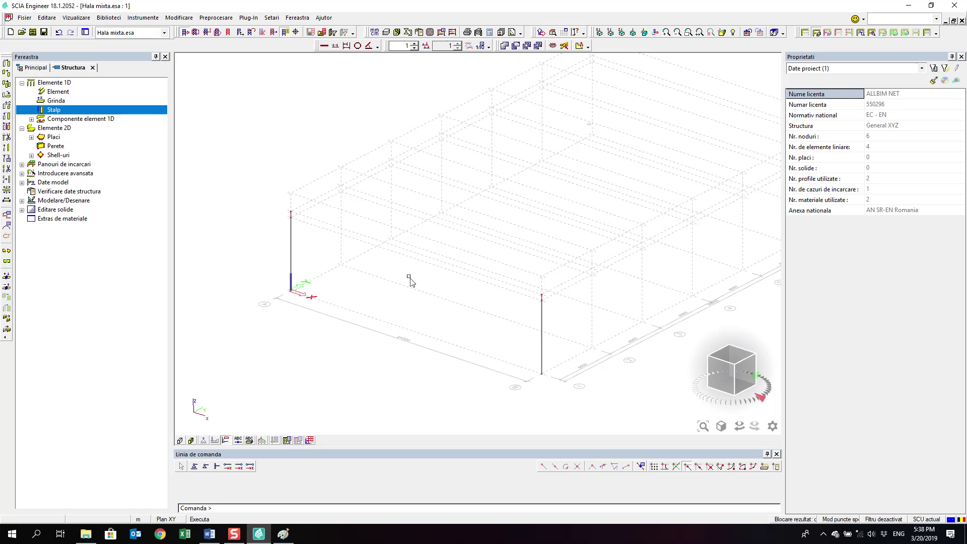
Show the columns as rendered volumes and examine where the steel column sits on the concrete one.
{"action": "left_click", "coordinate": [180, 441]}
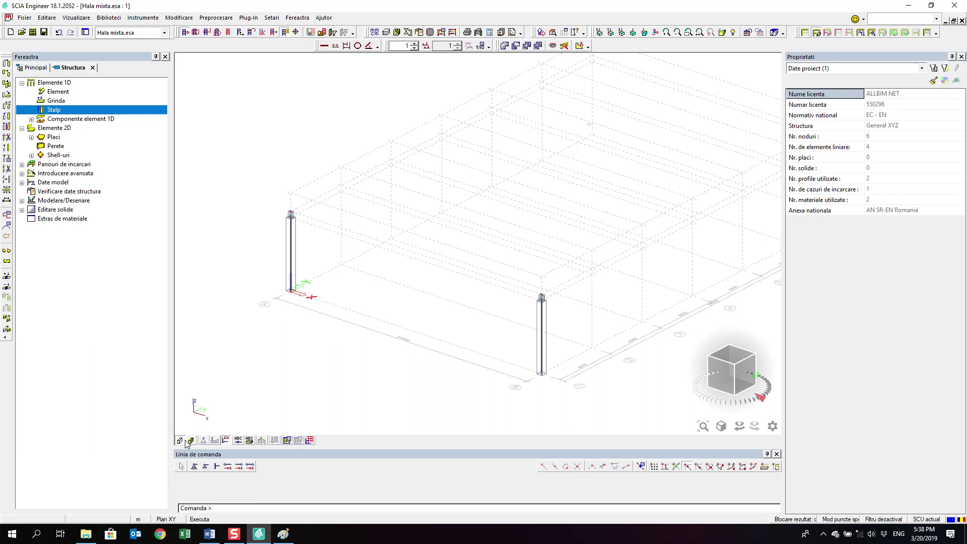
{"action": "left_click", "coordinate": [191, 441]}
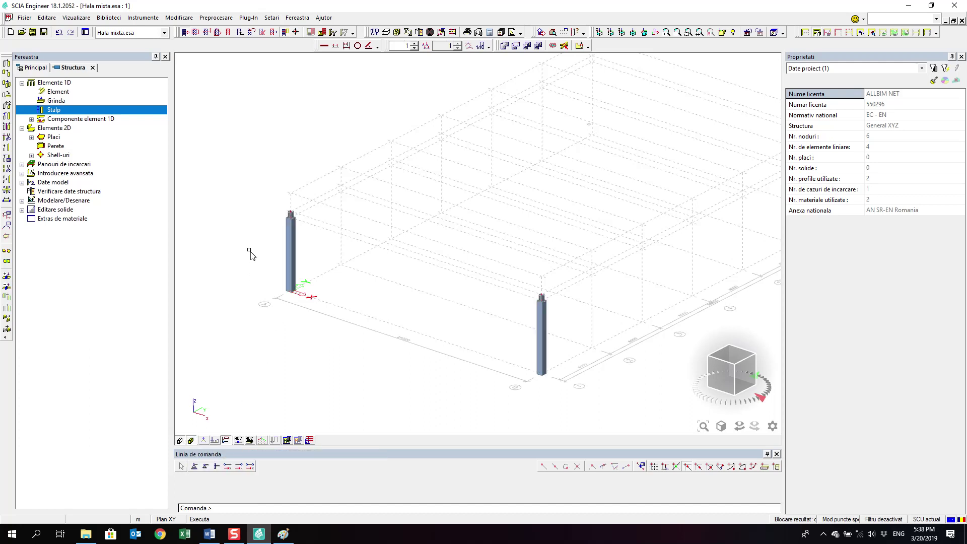
{"action": "scroll", "coordinate": [291, 256], "scroll_direction": "up", "scroll_amount": 2}
{"action": "scroll", "coordinate": [311, 220], "scroll_direction": "up", "scroll_amount": 3}
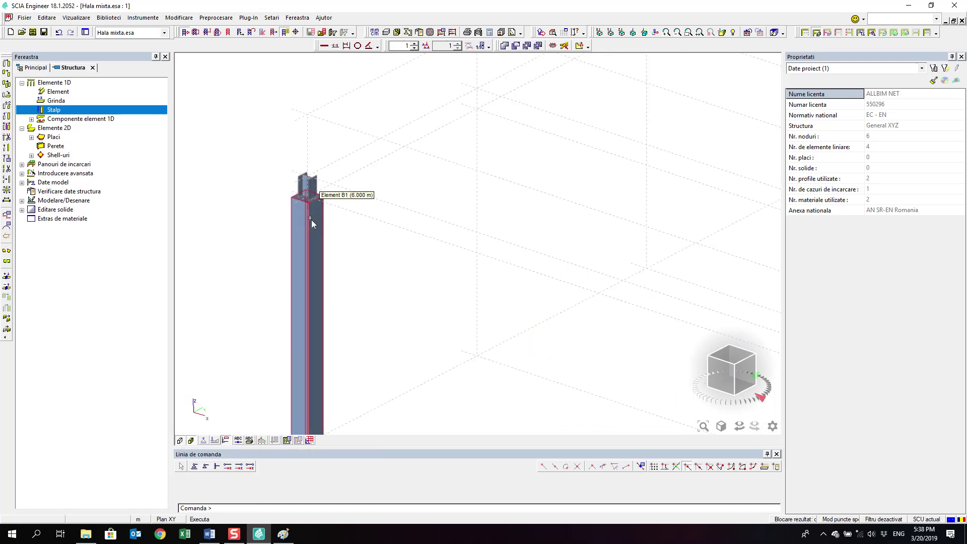
{"action": "left_click", "coordinate": [191, 441]}
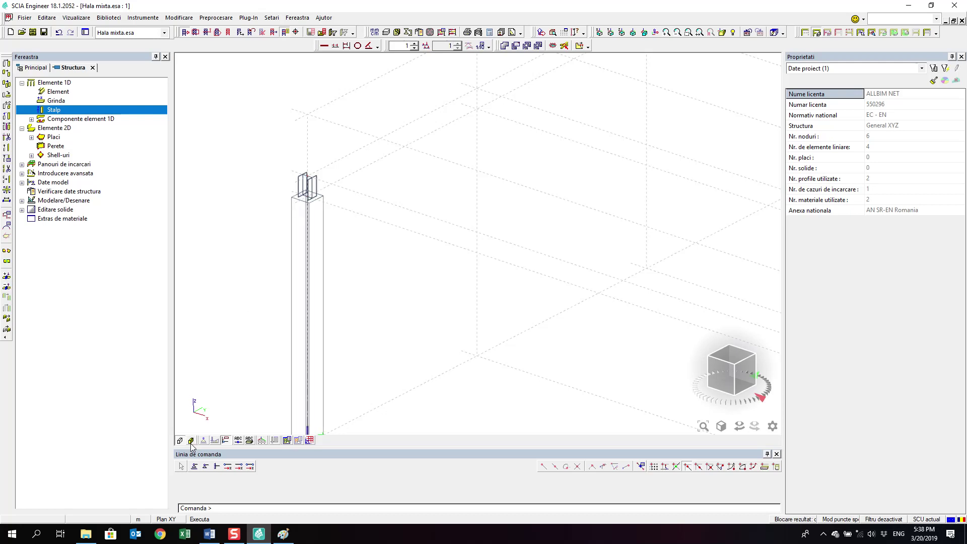
{"action": "left_click", "coordinate": [191, 441]}
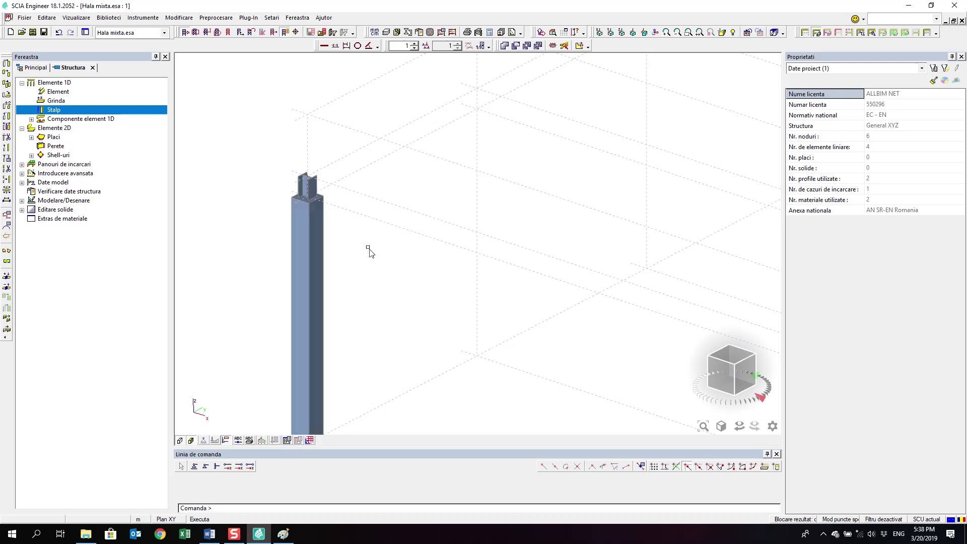
{"action": "scroll", "coordinate": [368, 248], "scroll_direction": "down", "scroll_amount": 3}
{"action": "middle_click_drag", "start_coordinate": [361, 235], "coordinate": [346, 243]}
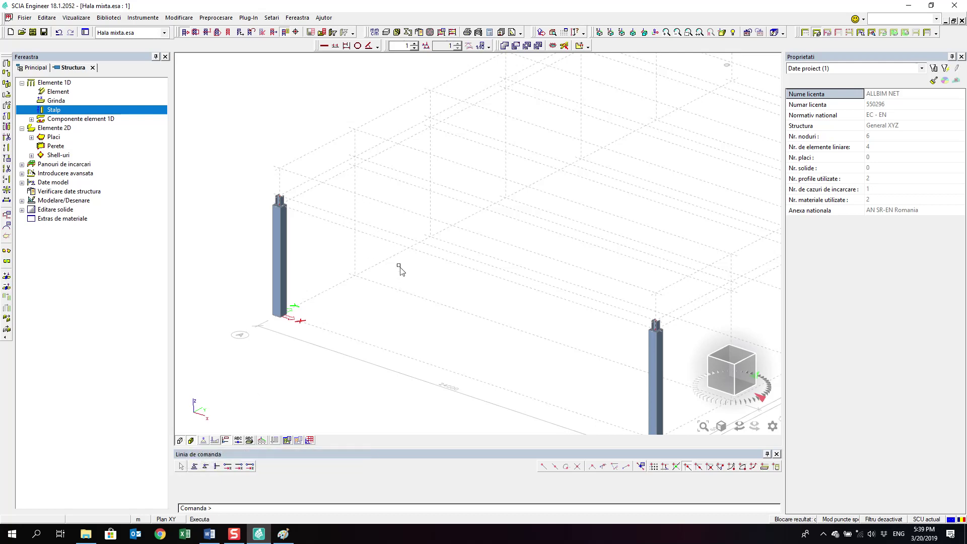
{"action": "middle_click_drag", "start_coordinate": [401, 270], "coordinate": [399, 263]}
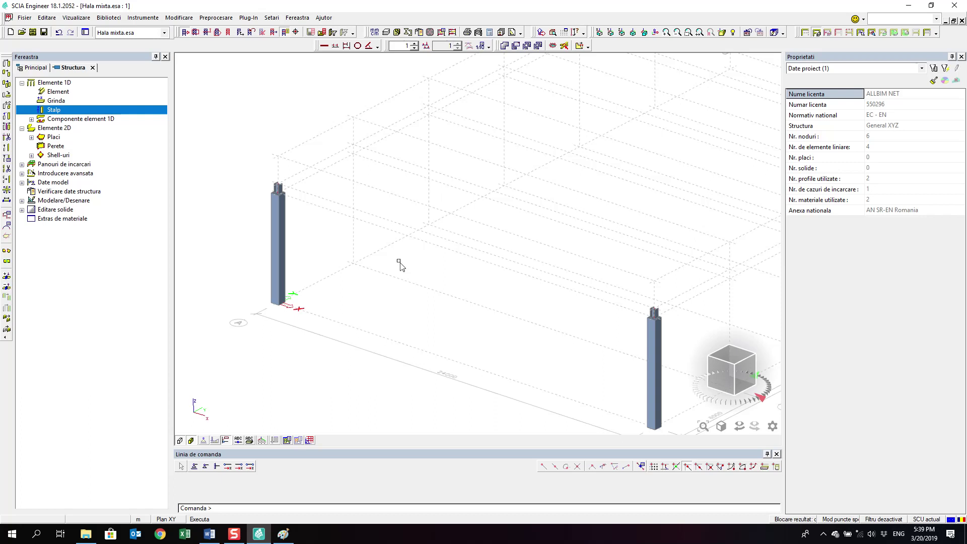
Open the view parameter settings for the model and move the dialog clear of the first column.
{"action": "right_click", "coordinate": [389, 161]}
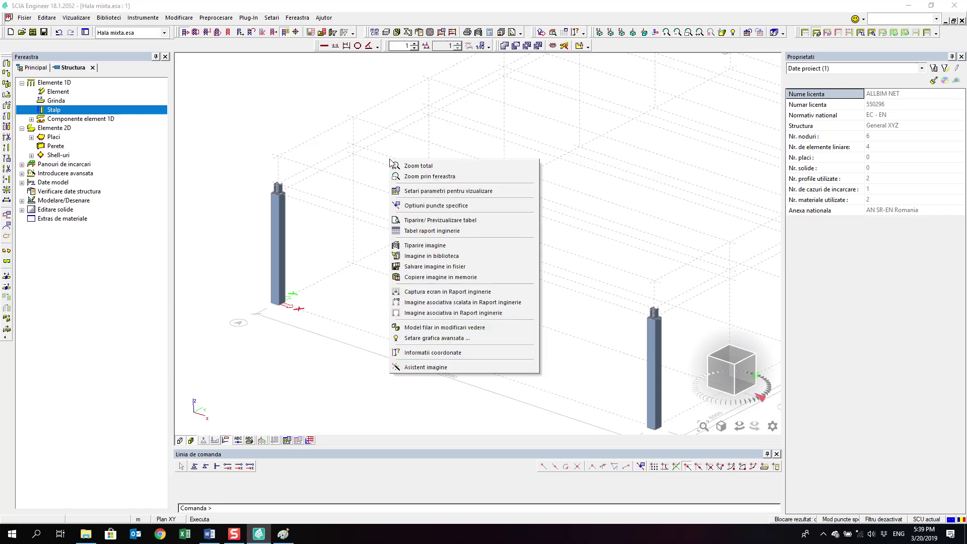
{"action": "left_click", "coordinate": [498, 198]}
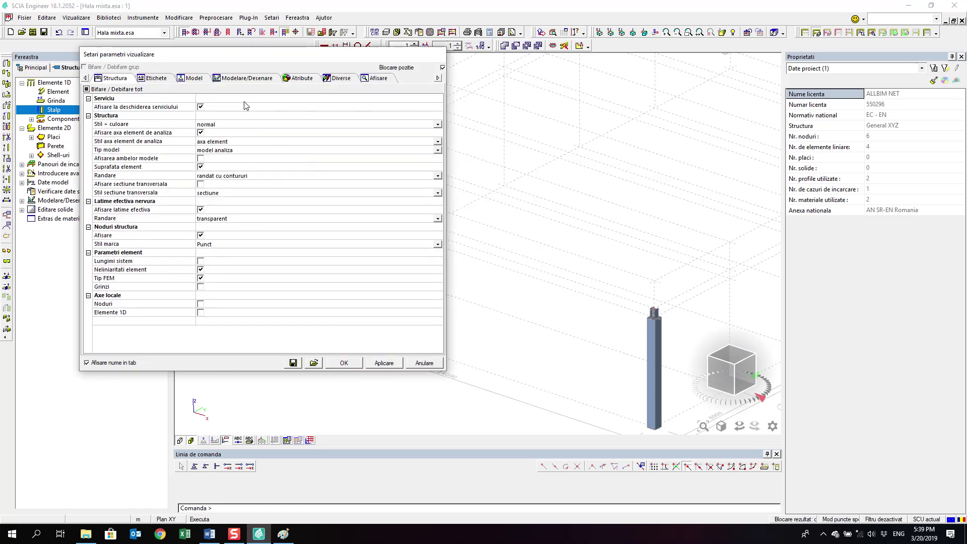
{"action": "left_click_drag", "start_coordinate": [232, 53], "coordinate": [505, 55]}
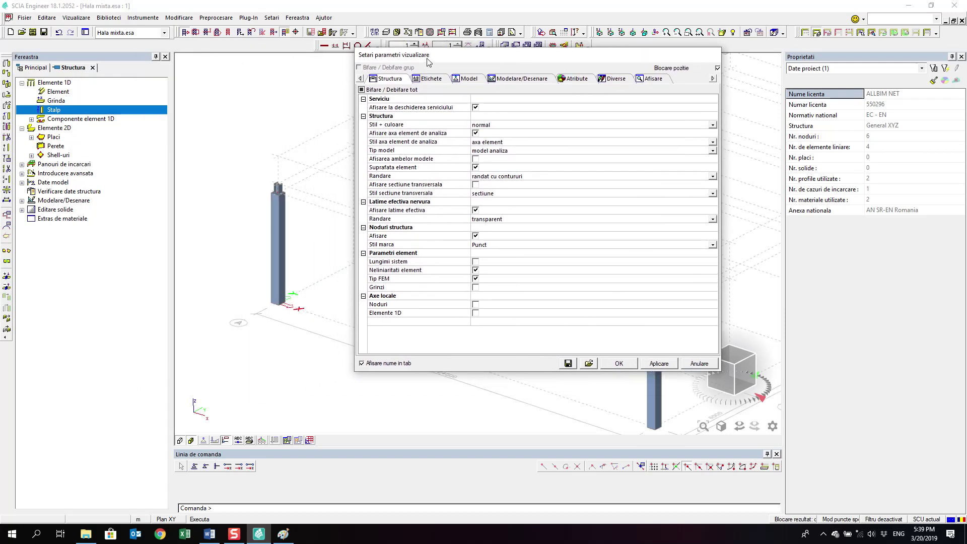
{"action": "left_click_drag", "start_coordinate": [428, 61], "coordinate": [376, 62]}
Turn the tab names in the view parameter settings off and back on.
{"action": "left_click", "coordinate": [327, 363]}
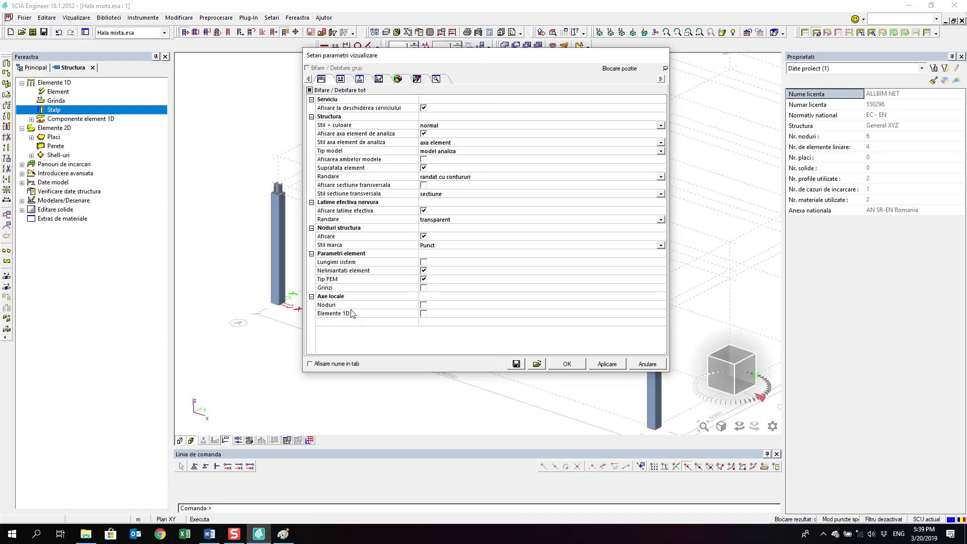
{"action": "left_click", "coordinate": [315, 365]}
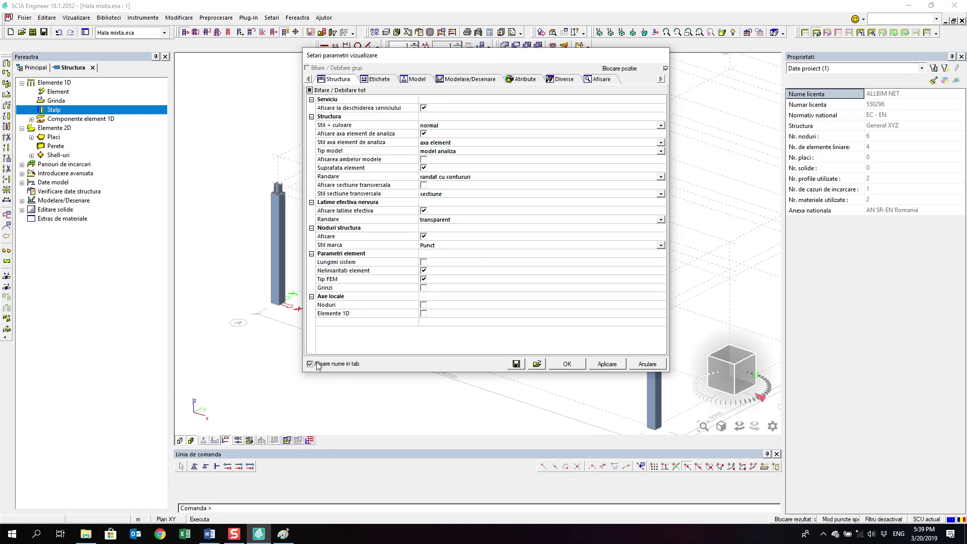
{"action": "left_click", "coordinate": [359, 370]}
{"action": "left_click", "coordinate": [360, 369]}
Set the structure's style and colour to "culori dupa sectiunea transversala", apply it, and check the columns.
{"action": "left_click", "coordinate": [454, 126]}
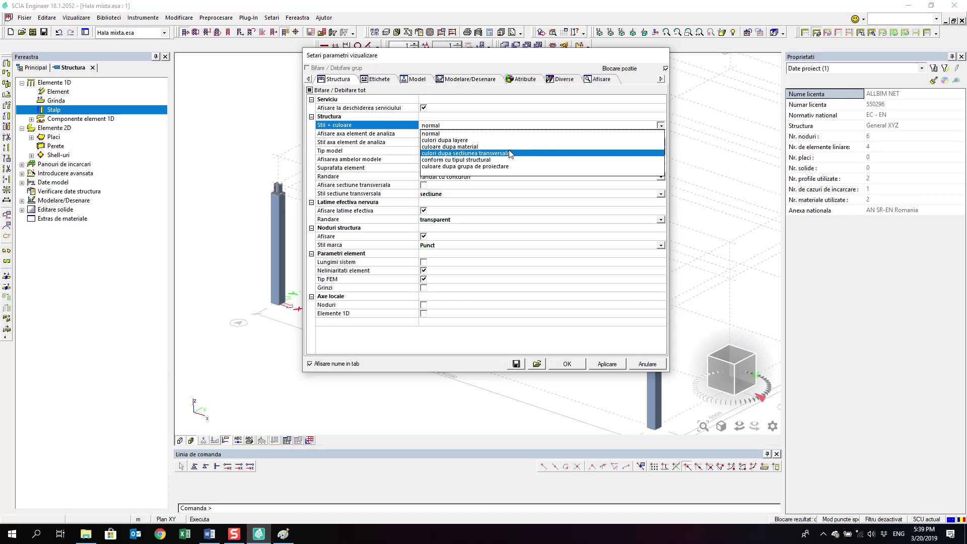
{"action": "left_click", "coordinate": [511, 154]}
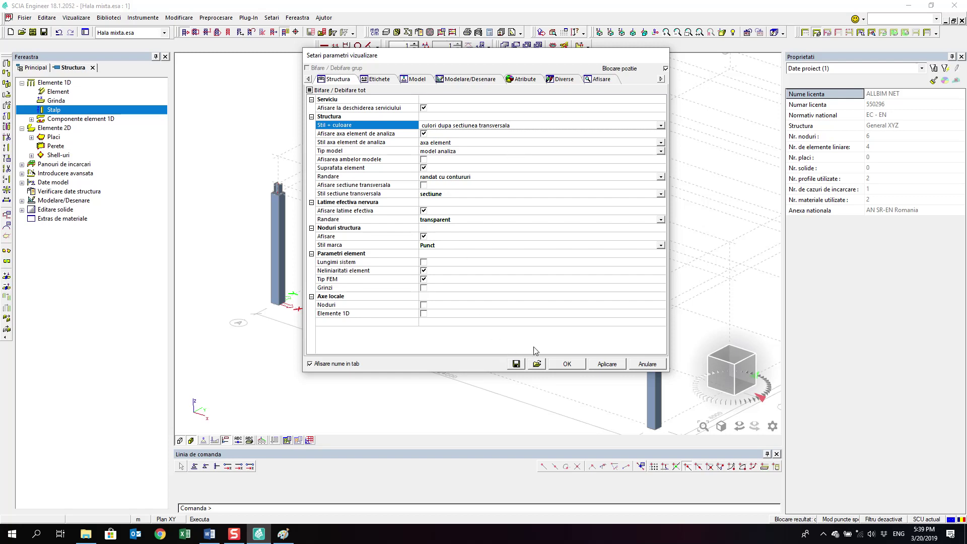
{"action": "left_click", "coordinate": [567, 363]}
{"action": "scroll", "coordinate": [299, 205], "scroll_direction": "up", "scroll_amount": 3}
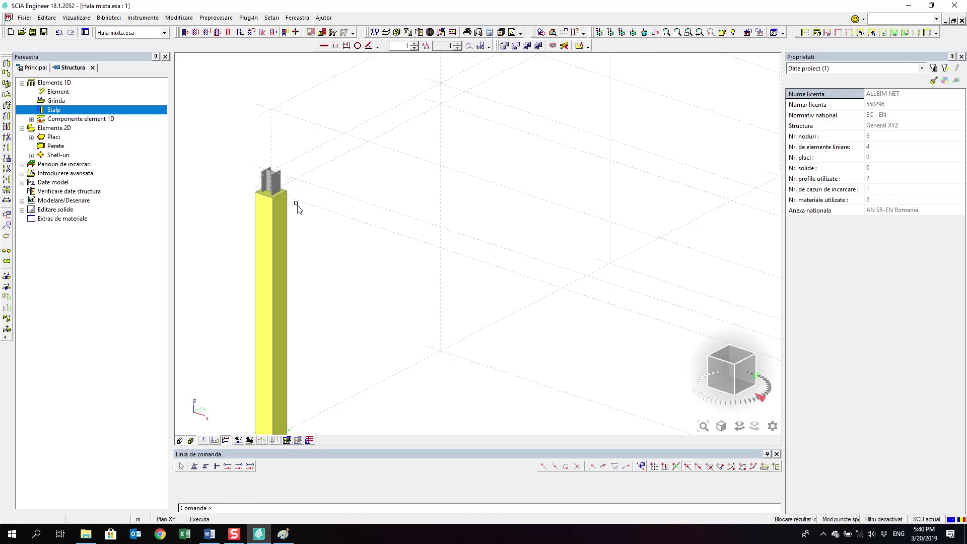
{"action": "scroll", "coordinate": [298, 206], "scroll_direction": "down", "scroll_amount": 3}
{"action": "scroll", "coordinate": [304, 193], "scroll_direction": "down", "scroll_amount": 1}
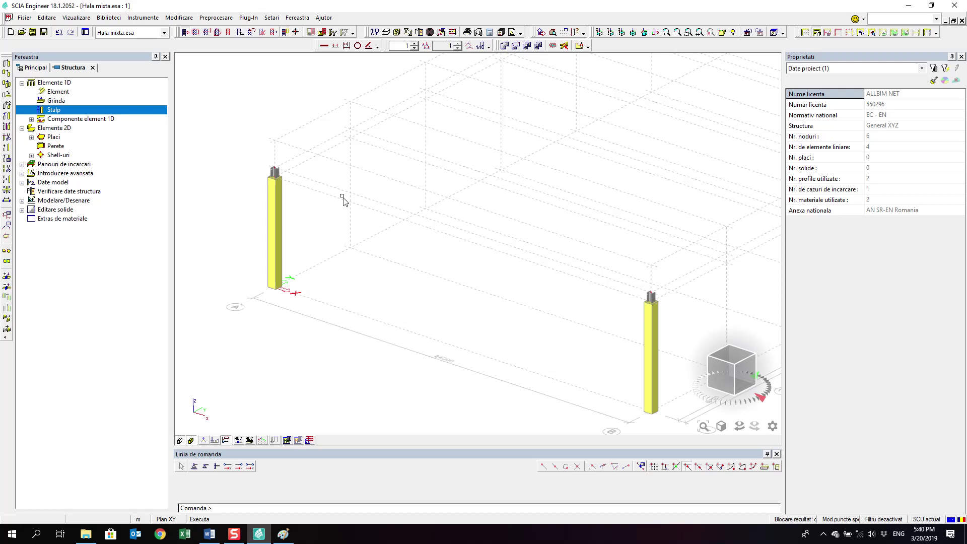
Change the display colour of the Stalp beton cross-section to grey.
{"action": "left_click", "coordinate": [408, 33]}
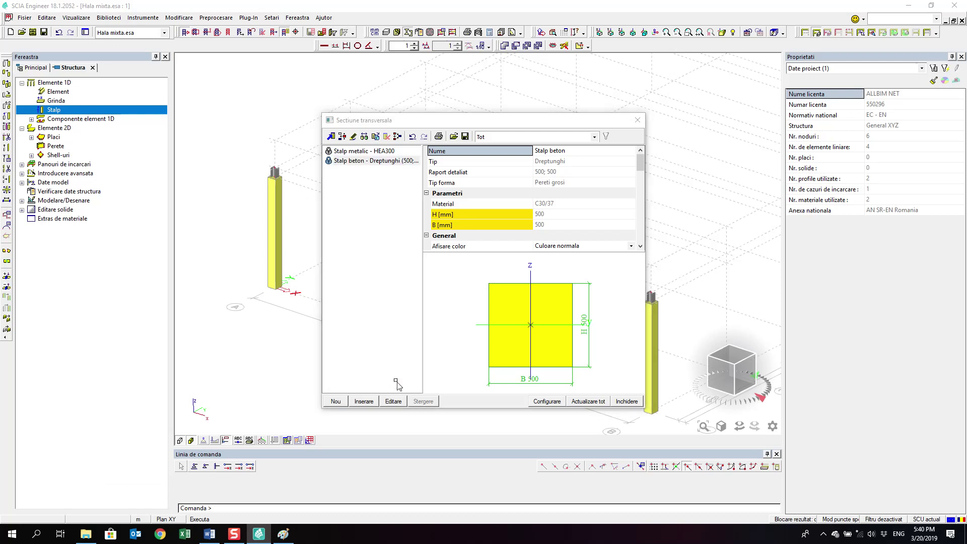
{"action": "left_click", "coordinate": [393, 401]}
{"action": "left_click", "coordinate": [837, 178]}
{"action": "left_click", "coordinate": [838, 179]}
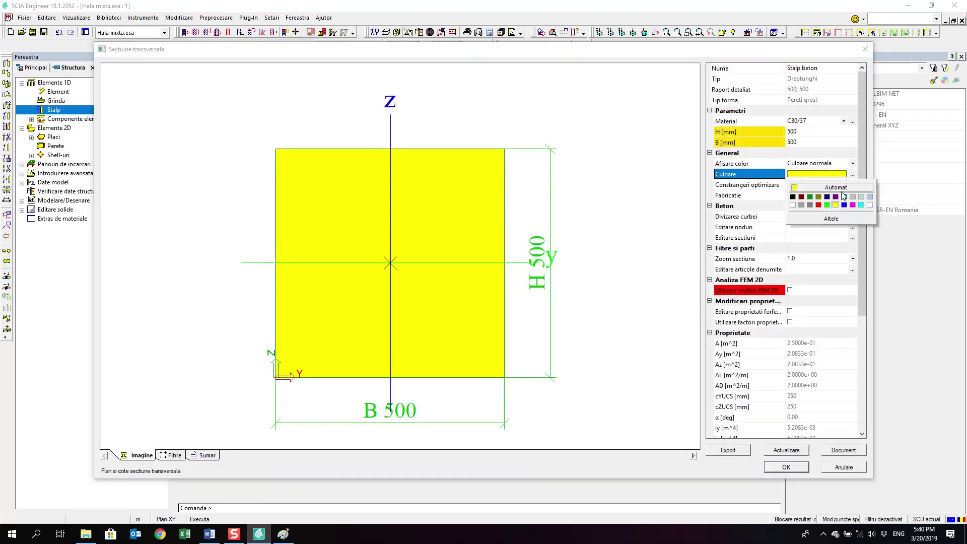
{"action": "left_click", "coordinate": [803, 208]}
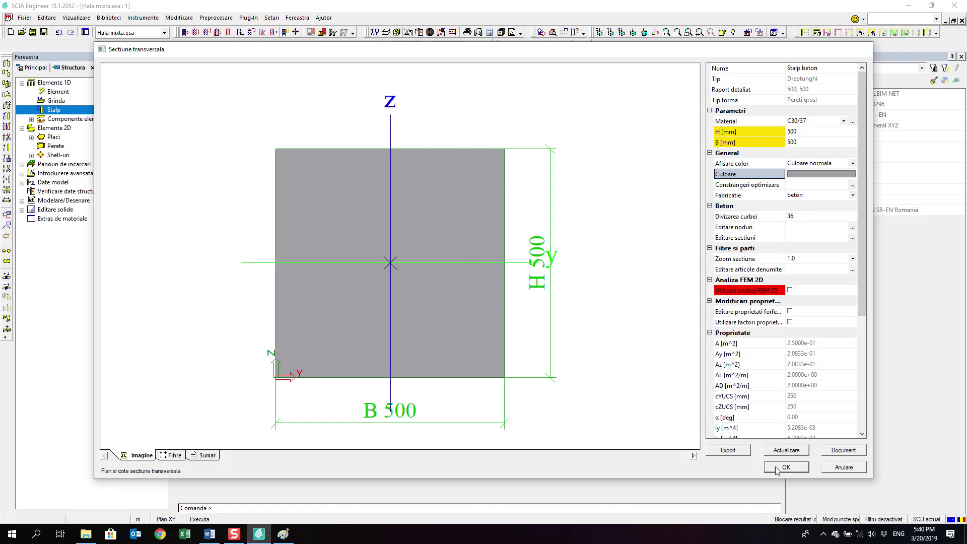
{"action": "left_click", "coordinate": [777, 468]}
Change the display colour of the Stalp metalic - HEA300 cross-section to magenta and close the cross-section manager.
{"action": "left_click", "coordinate": [394, 401]}
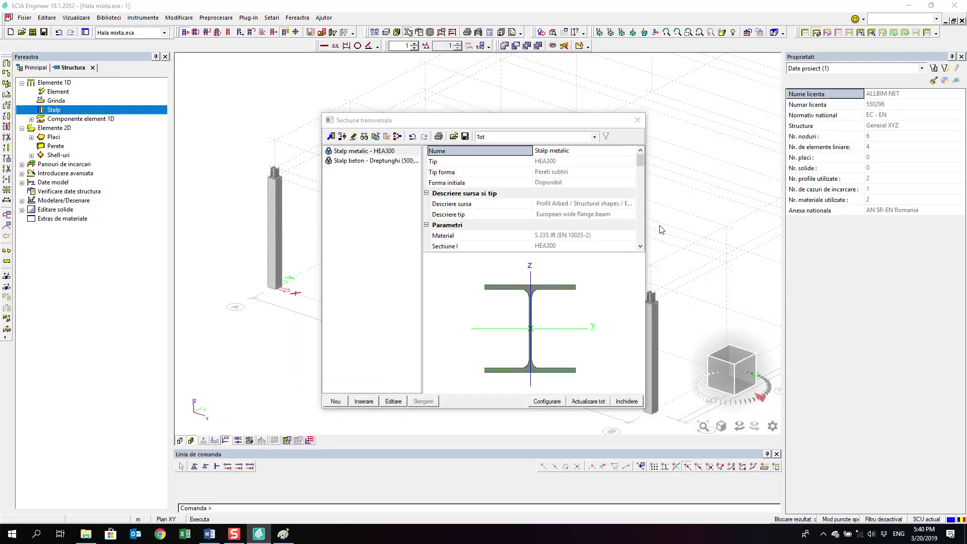
{"action": "left_click", "coordinate": [851, 210]}
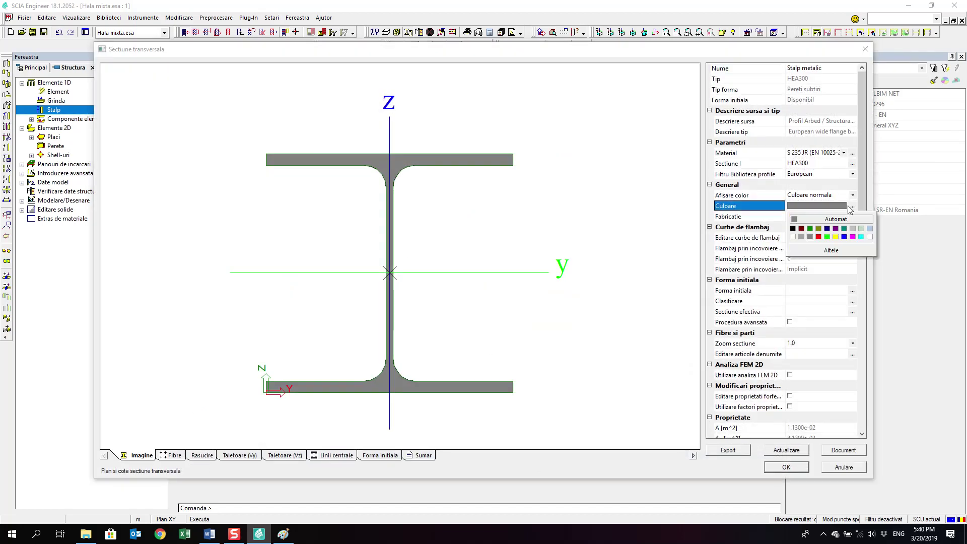
{"action": "left_click", "coordinate": [840, 236]}
{"action": "left_click", "coordinate": [778, 467]}
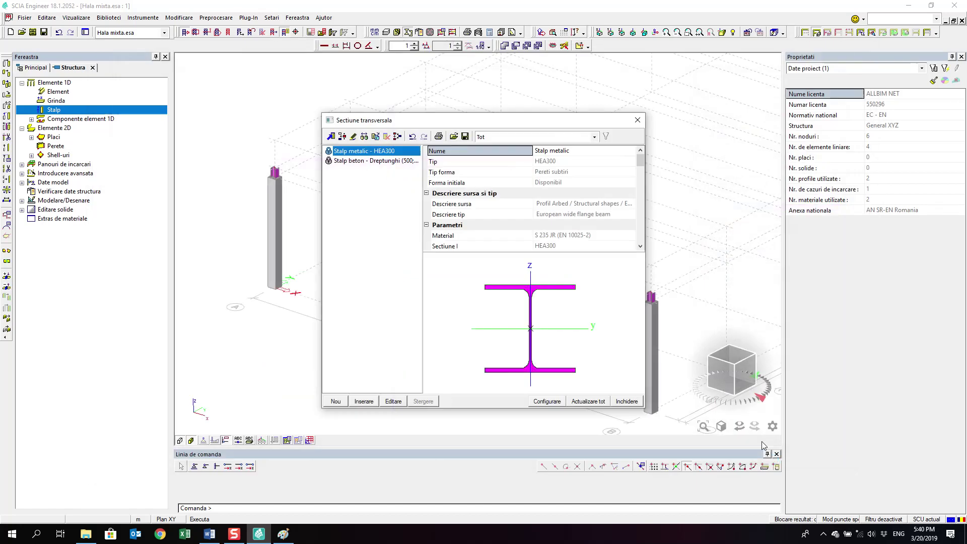
{"action": "left_click", "coordinate": [623, 401]}
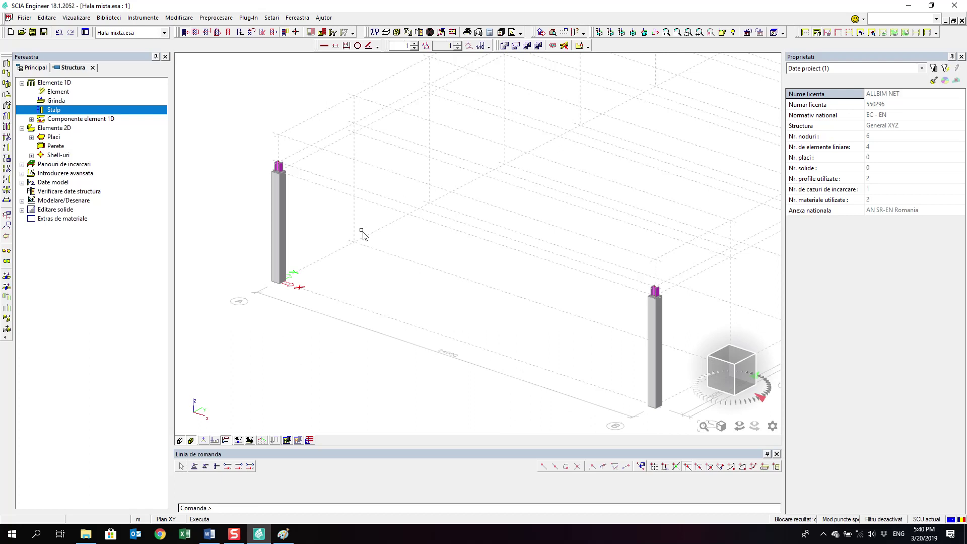
Toggle the members' rendering and surface display, and examine the steel profile on top of the concrete column in rendered view.
{"action": "left_click", "coordinate": [189, 440]}
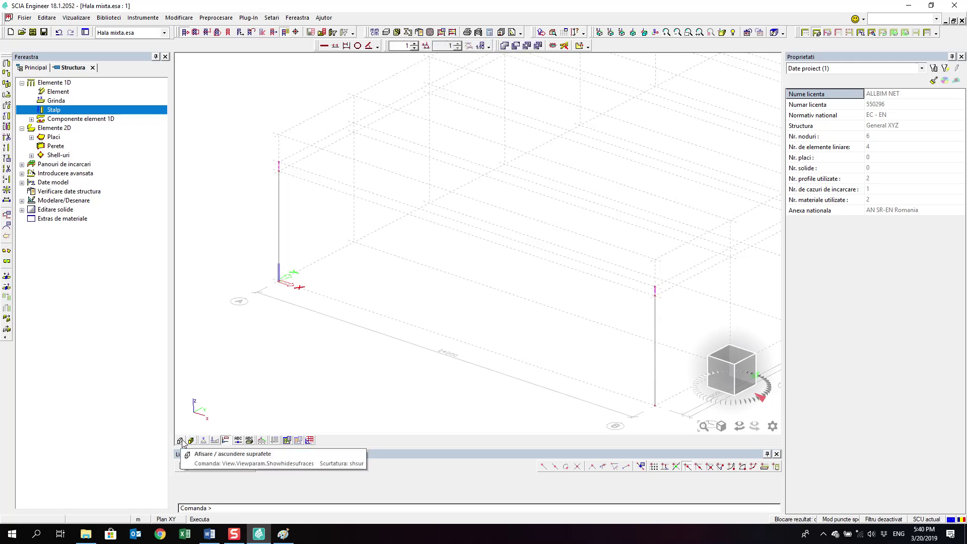
{"action": "left_click", "coordinate": [181, 441]}
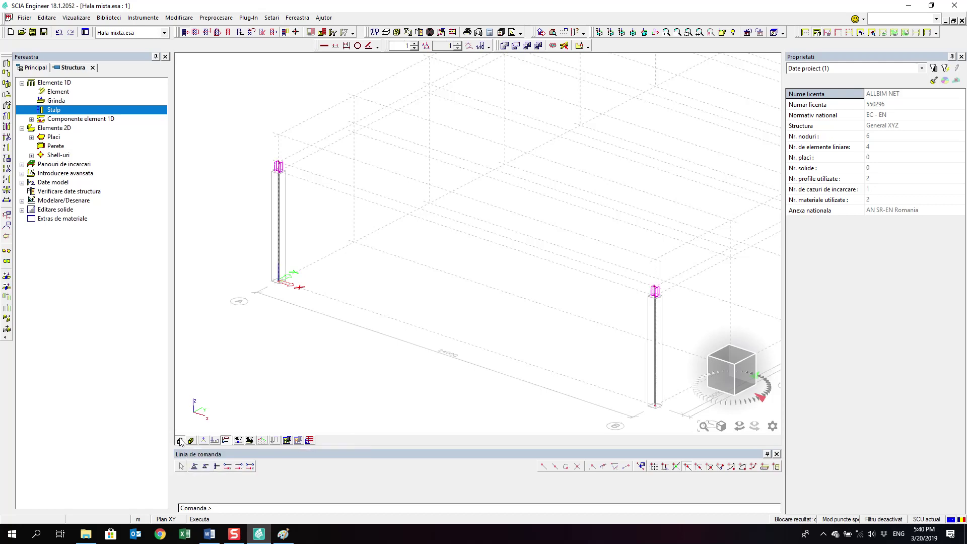
{"action": "scroll", "coordinate": [297, 184], "scroll_direction": "up", "scroll_amount": 6}
{"action": "middle_click_drag", "start_coordinate": [300, 182], "coordinate": [391, 365]}
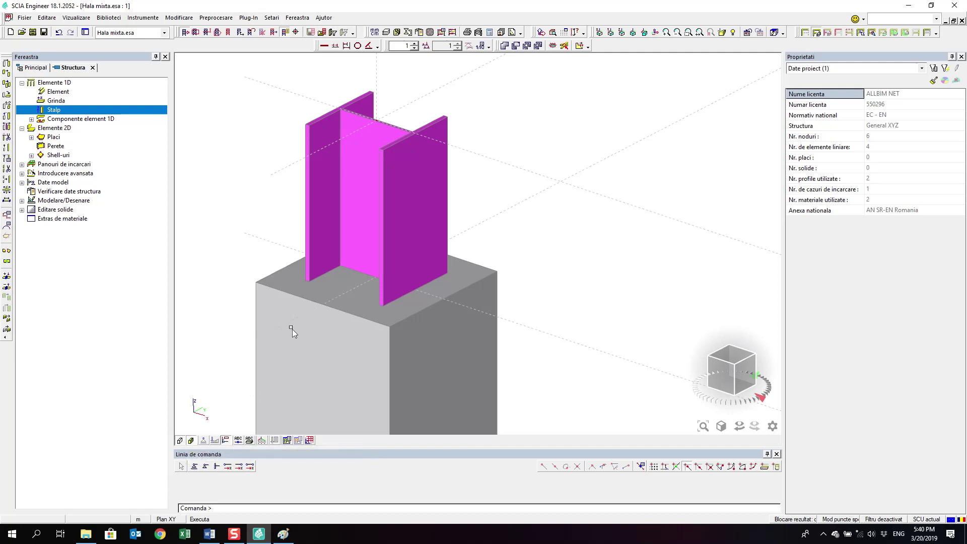
{"action": "scroll", "coordinate": [368, 252], "scroll_direction": "down", "scroll_amount": 6}
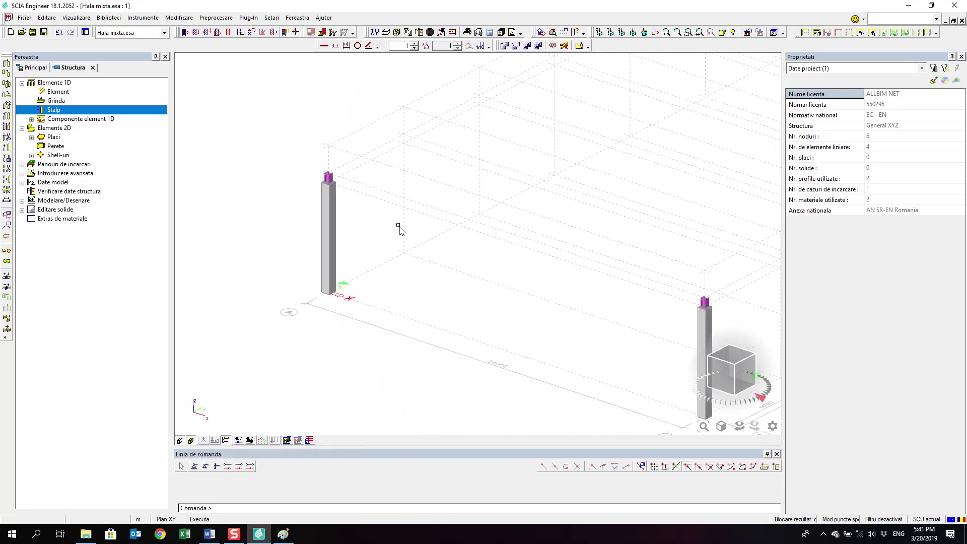
{"action": "middle_click_drag", "start_coordinate": [400, 230], "coordinate": [447, 251]}
{"action": "scroll", "coordinate": [415, 207], "scroll_direction": "up", "scroll_amount": 3}
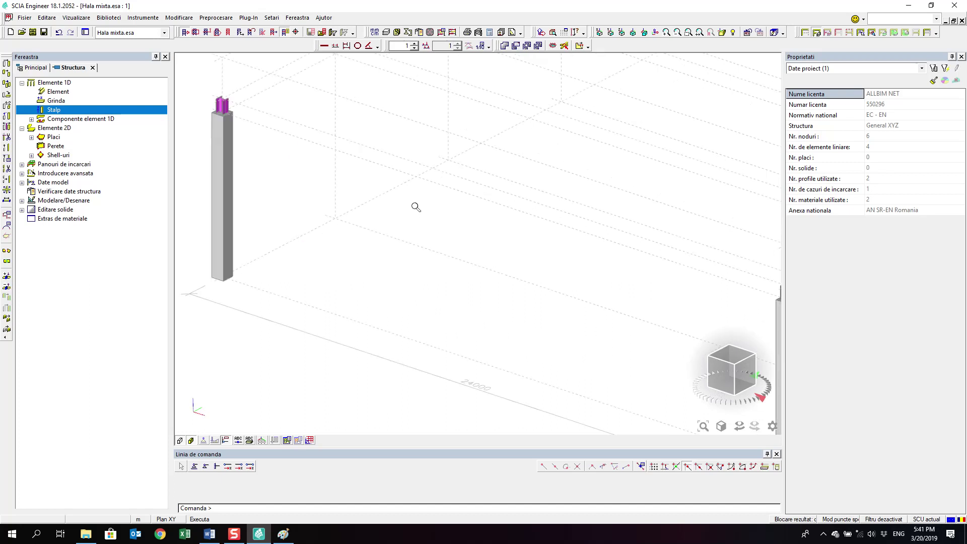
{"action": "scroll", "coordinate": [427, 235], "scroll_direction": "down", "scroll_amount": 2}
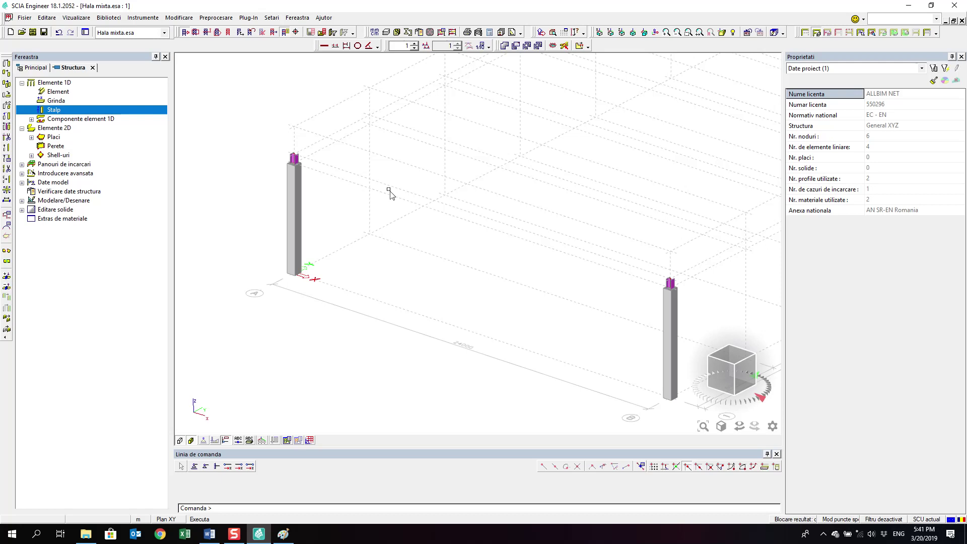
{"action": "left_click", "coordinate": [407, 32]}
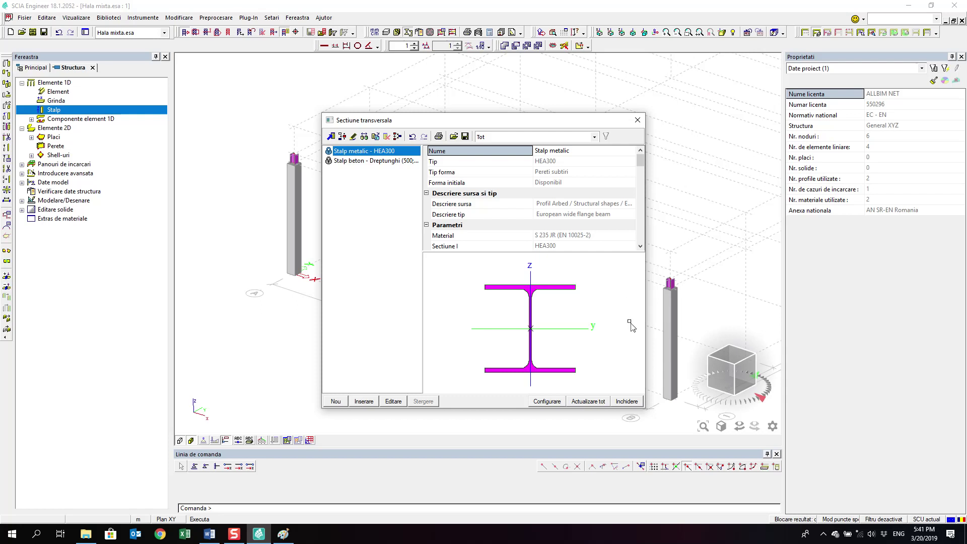
{"action": "left_click", "coordinate": [631, 401]}
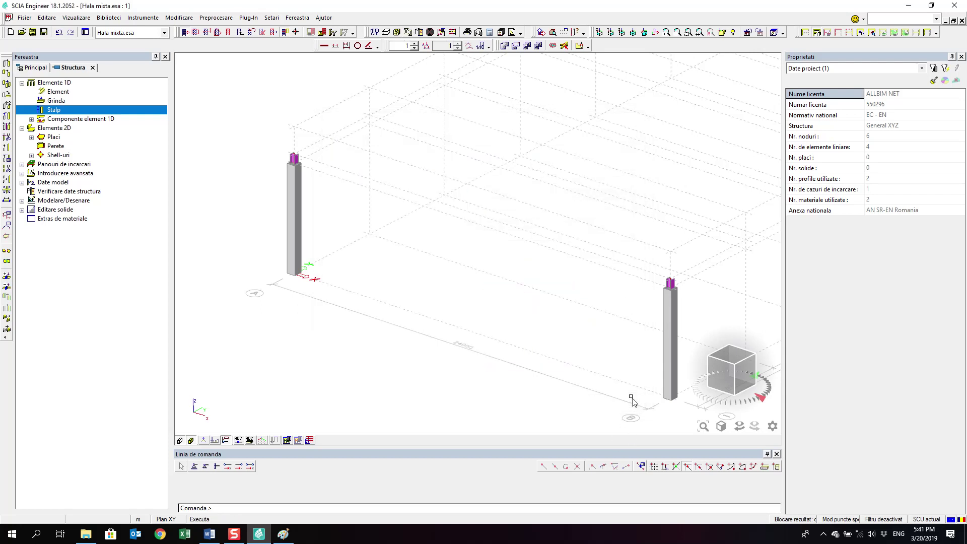
{"action": "left_click", "coordinate": [823, 534]}
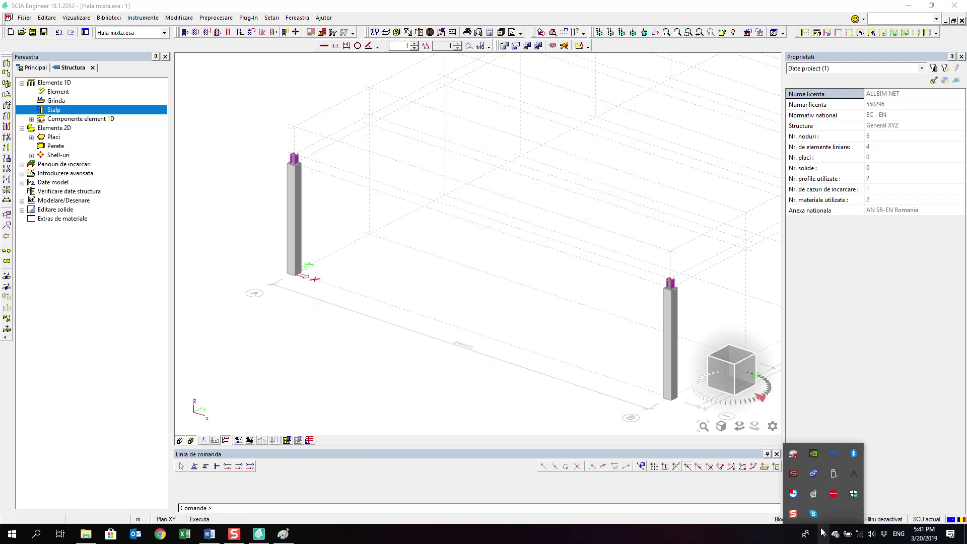
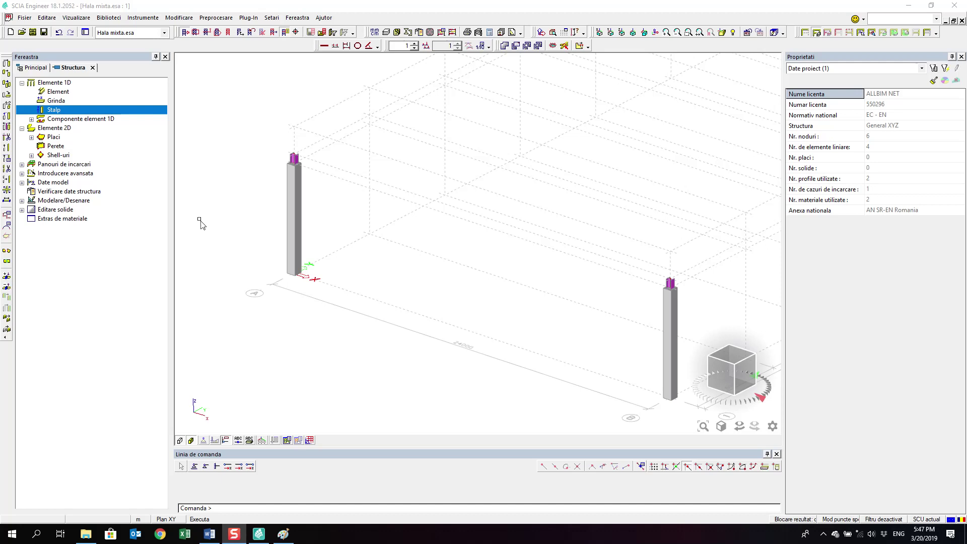
{"action": "left_click", "coordinate": [410, 33]}
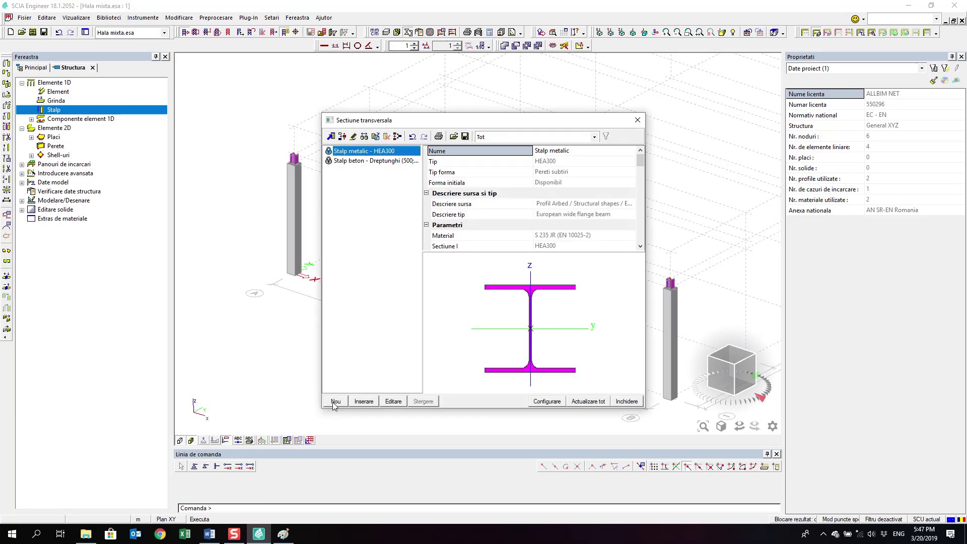
{"action": "left_click", "coordinate": [638, 120]}
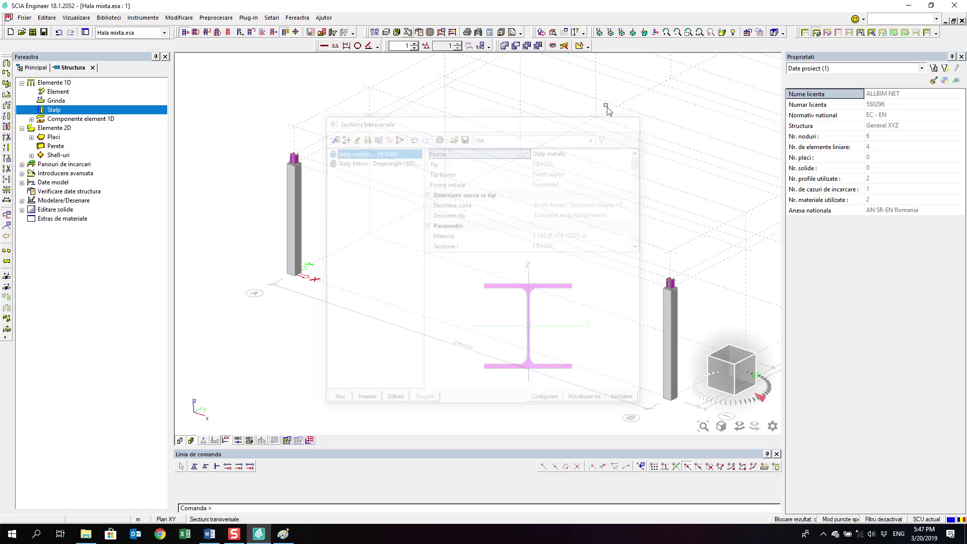
Open the cross-section manager to start a new cross-section.
{"action": "left_click", "coordinate": [410, 33]}
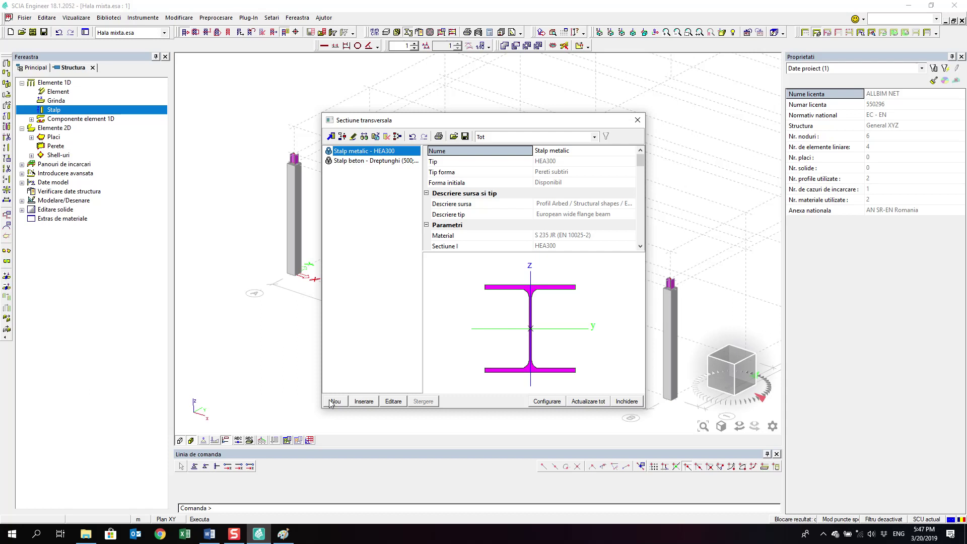
Create a new 2LT double-angle cross-section from the Perechi group and name it "Talpa inferioara".
{"action": "left_click", "coordinate": [333, 401]}
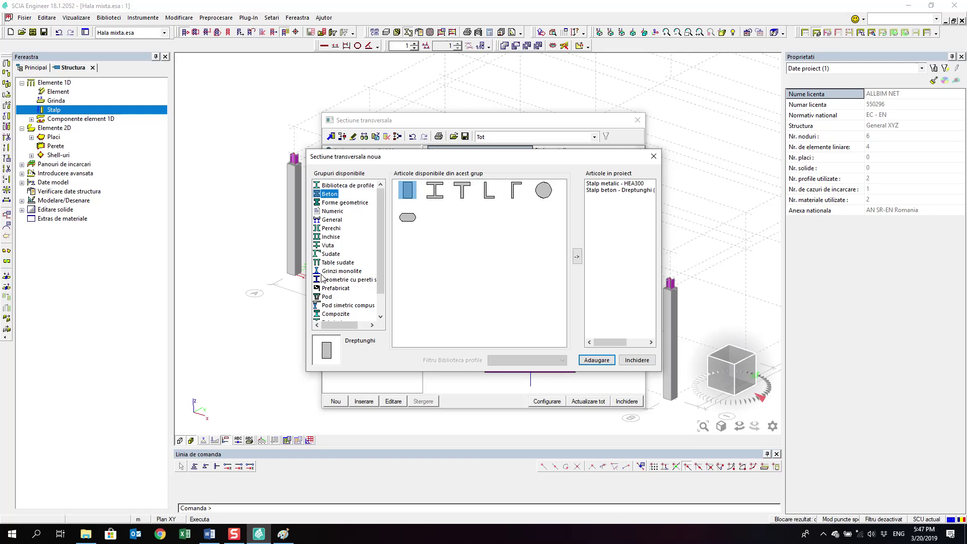
{"action": "left_click", "coordinate": [340, 230]}
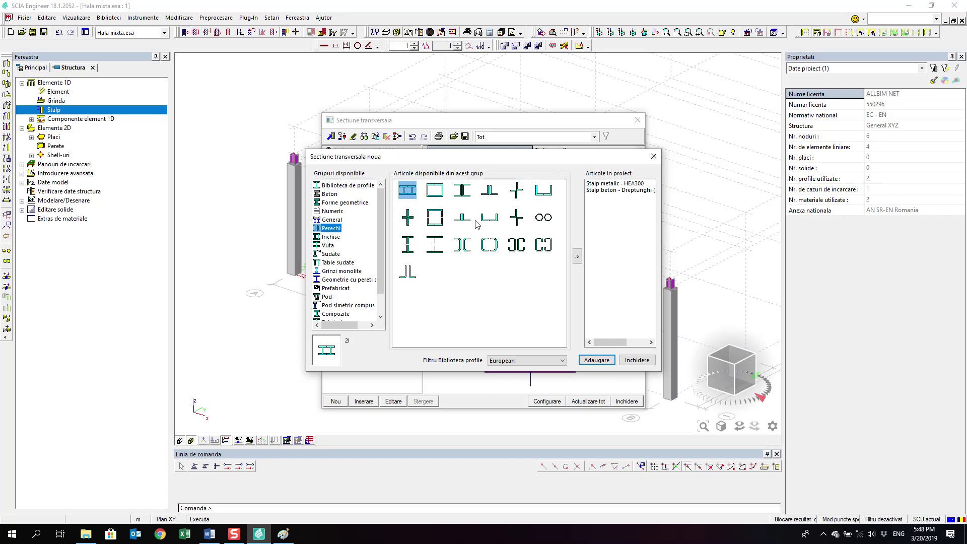
{"action": "left_click", "coordinate": [494, 191]}
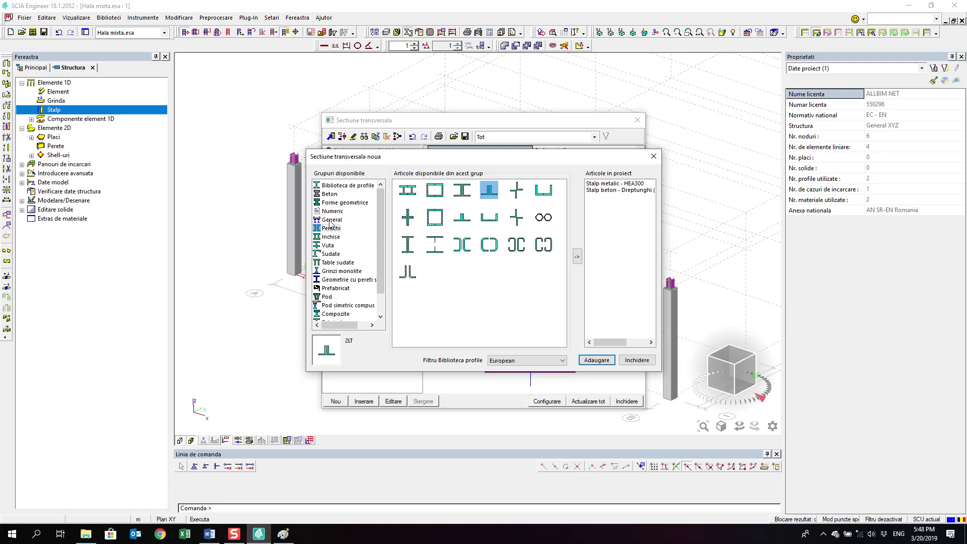
{"action": "double_click", "coordinate": [489, 191]}
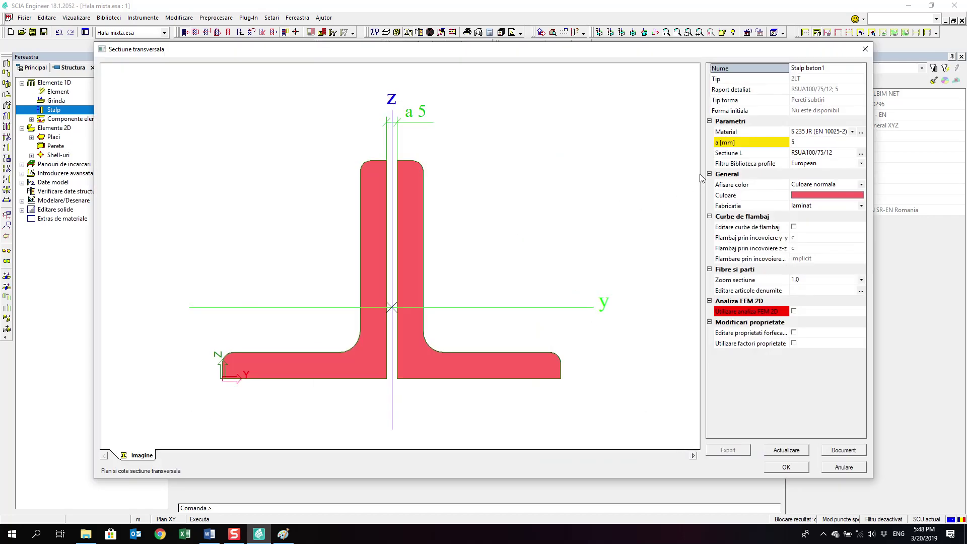
{"action": "left_click", "coordinate": [828, 70]}
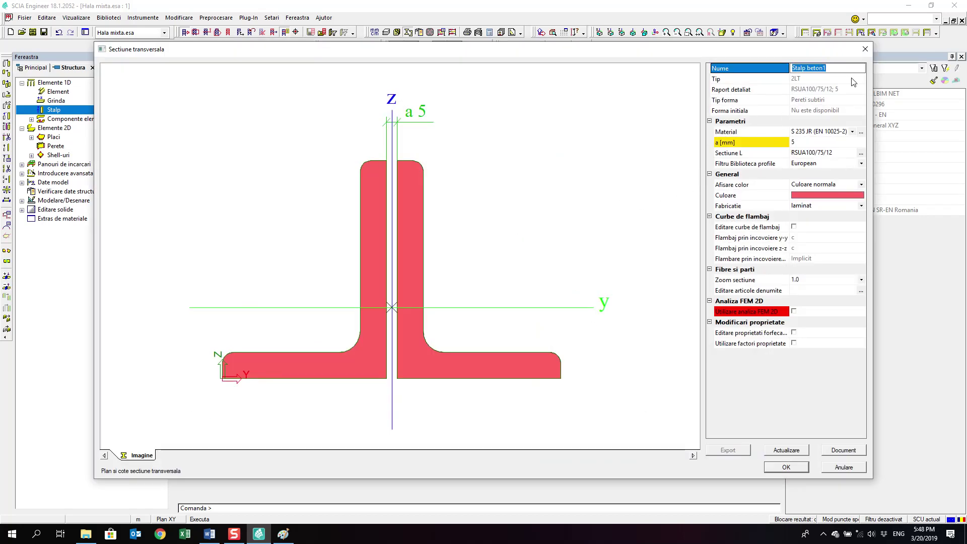
{"action": "type", "text": "Talpa inferioara"}
{"action": "key", "text": "Return"}
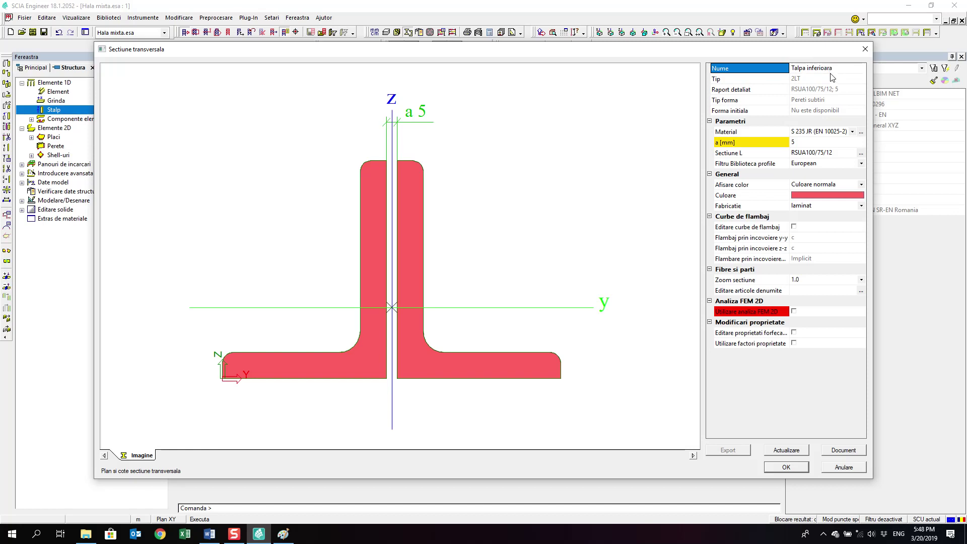
Switch to Paint, sketch a green gusset plate outline around a bottom-chord node of the truss, and return to SCIA Engineer.
{"action": "left_click", "coordinate": [283, 533]}
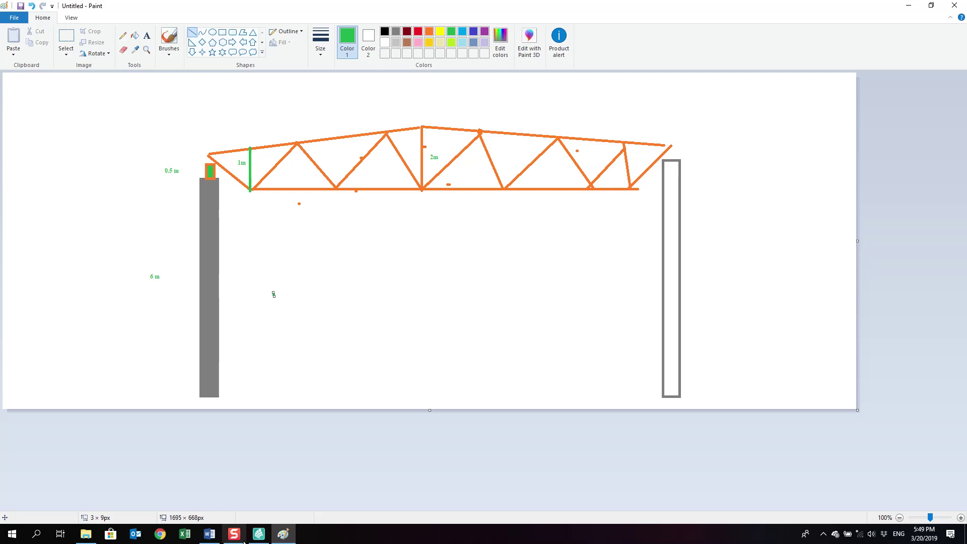
{"action": "left_click", "coordinate": [267, 538]}
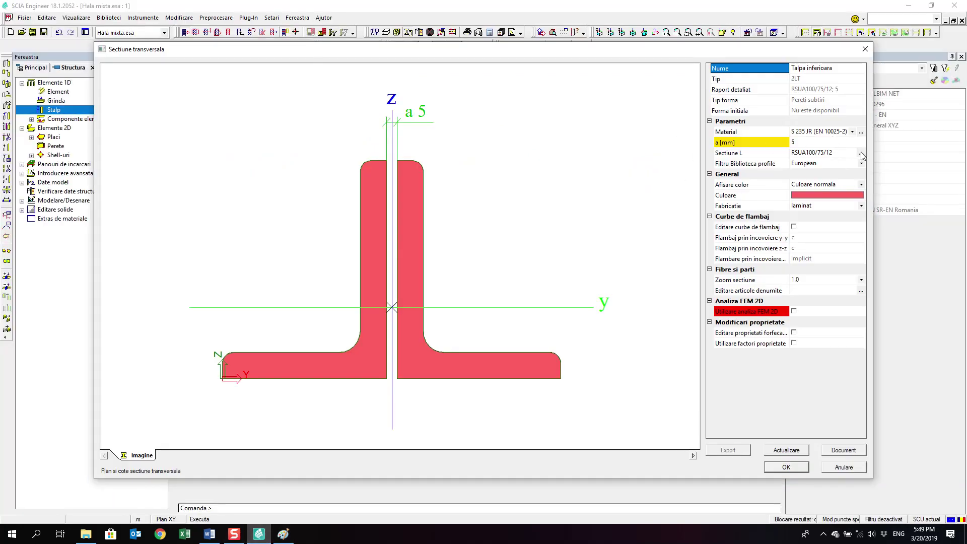
{"action": "left_click", "coordinate": [826, 142]}
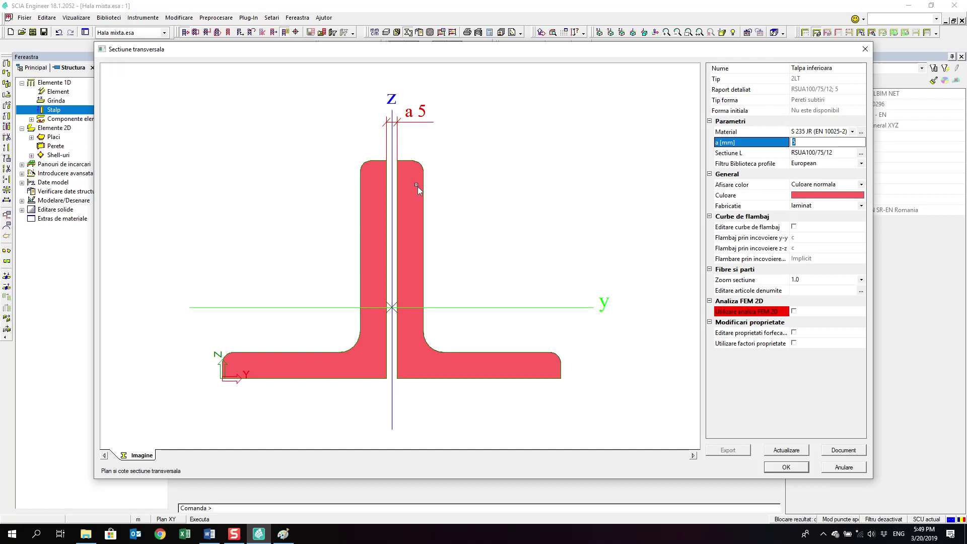
{"action": "left_click", "coordinate": [283, 534]}
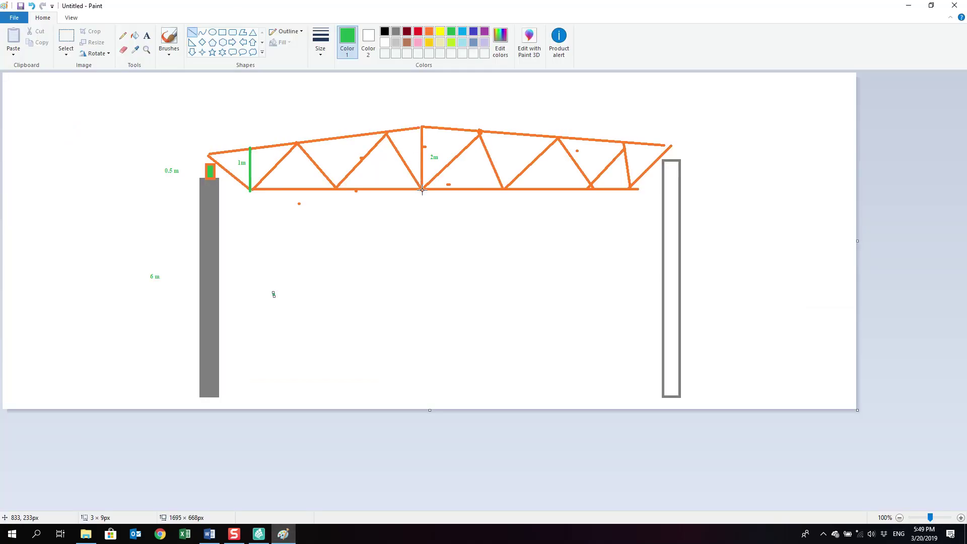
{"action": "scroll", "coordinate": [423, 186], "scroll_direction": "up", "scroll_amount": 2, "text": "ctrl"}
{"action": "scroll", "coordinate": [423, 200], "scroll_direction": "down", "scroll_amount": 2, "text": "ctrl"}
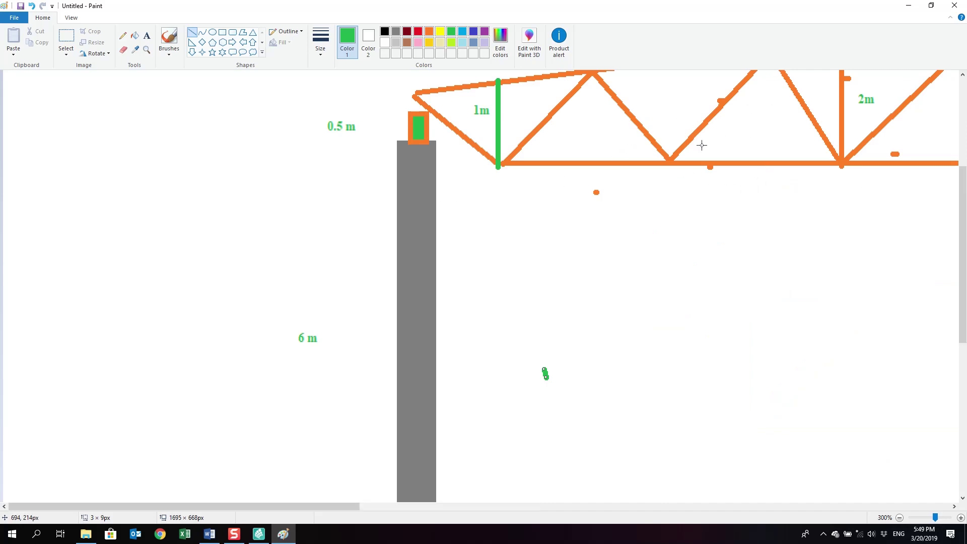
{"action": "scroll", "coordinate": [705, 149], "scroll_direction": "up", "scroll_amount": 1, "text": "ctrl"}
{"action": "scroll", "coordinate": [707, 151], "scroll_direction": "down", "scroll_amount": 1, "text": "ctrl"}
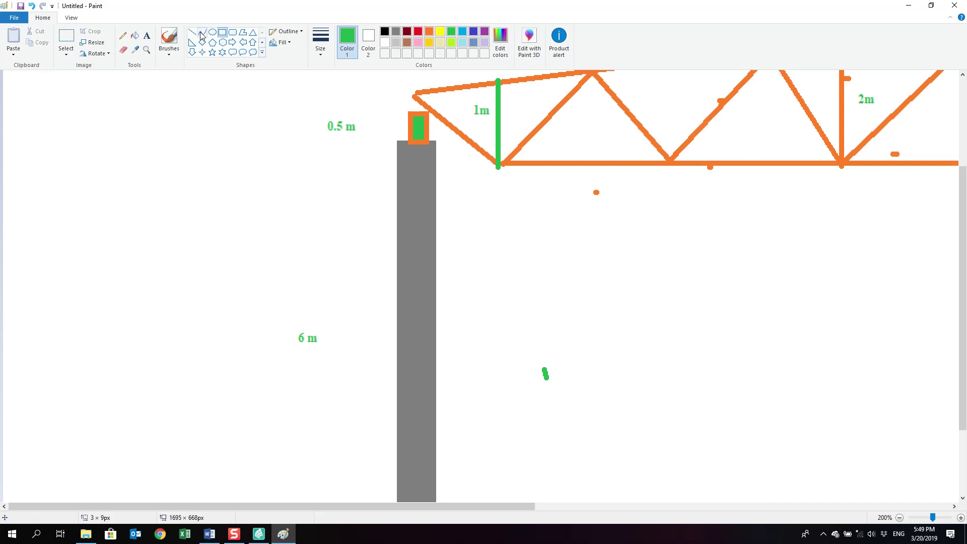
{"action": "mouse_move", "coordinate": [648, 154]}
{"action": "left_mouse_down"}
{"action": "mouse_move", "coordinate": [647, 171]}
{"action": "mouse_move", "coordinate": [697, 169]}
{"action": "mouse_move", "coordinate": [681, 136]}
{"action": "mouse_move", "coordinate": [661, 136]}
{"action": "mouse_move", "coordinate": [645, 156]}
{"action": "left_mouse_up"}
{"action": "left_click", "coordinate": [671, 121]}
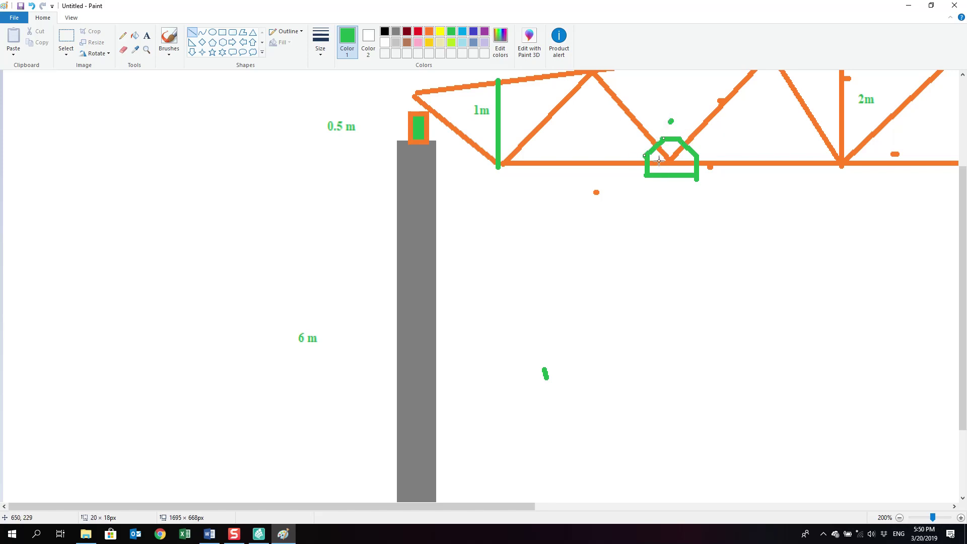
{"action": "key", "text": "alt+Tab"}
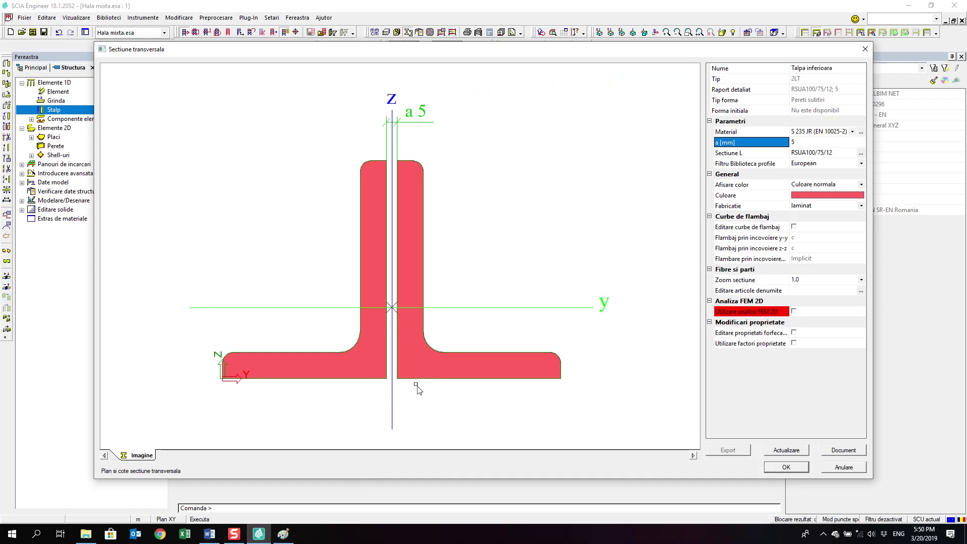
Set the gap a between the two angles of Talpa inferioara to 10 mm.
{"action": "key", "text": "Tab"}
{"action": "type", "text": "10"}
{"action": "key", "text": "Return"}
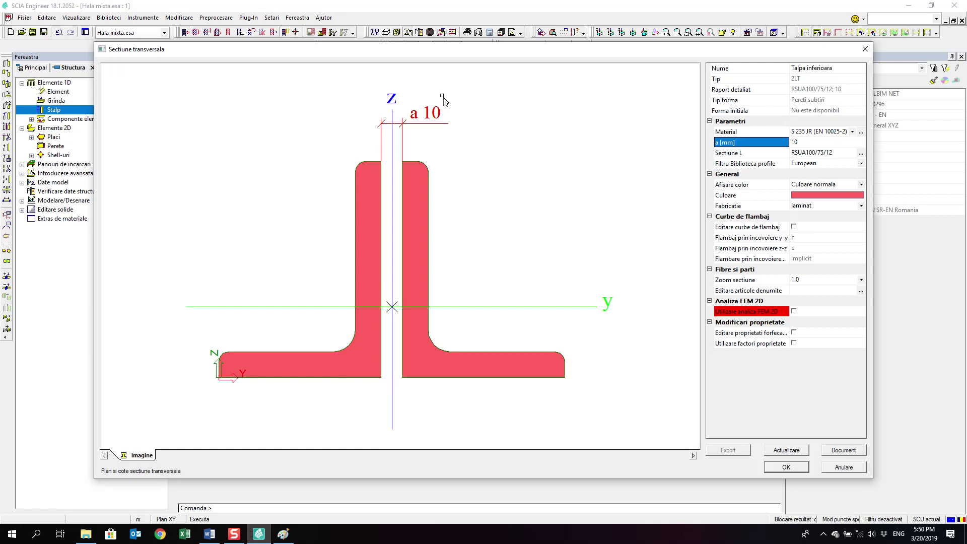
{"action": "scroll", "coordinate": [554, 146], "scroll_direction": "up", "scroll_amount": 1}
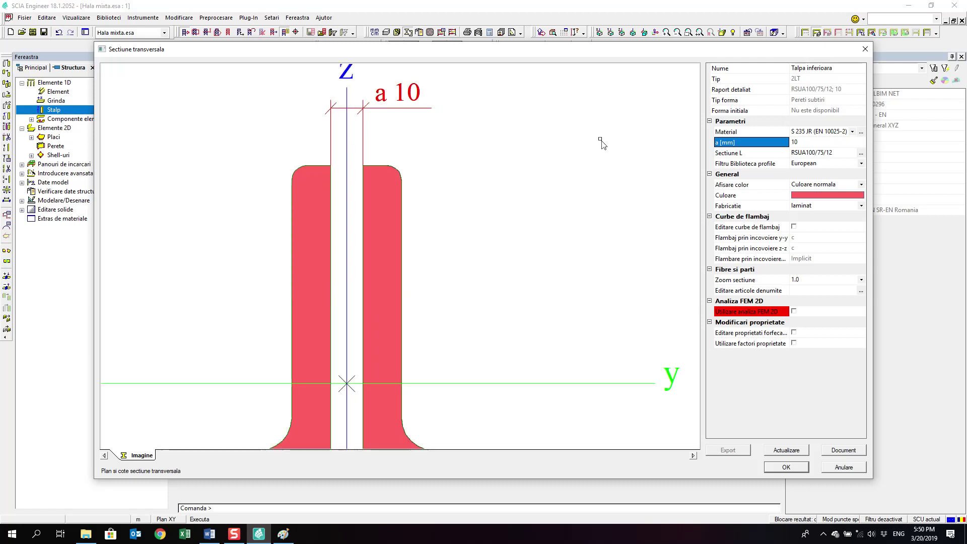
{"action": "scroll", "coordinate": [574, 154], "scroll_direction": "down", "scroll_amount": 2}
{"action": "scroll", "coordinate": [588, 182], "scroll_direction": "up", "scroll_amount": 1}
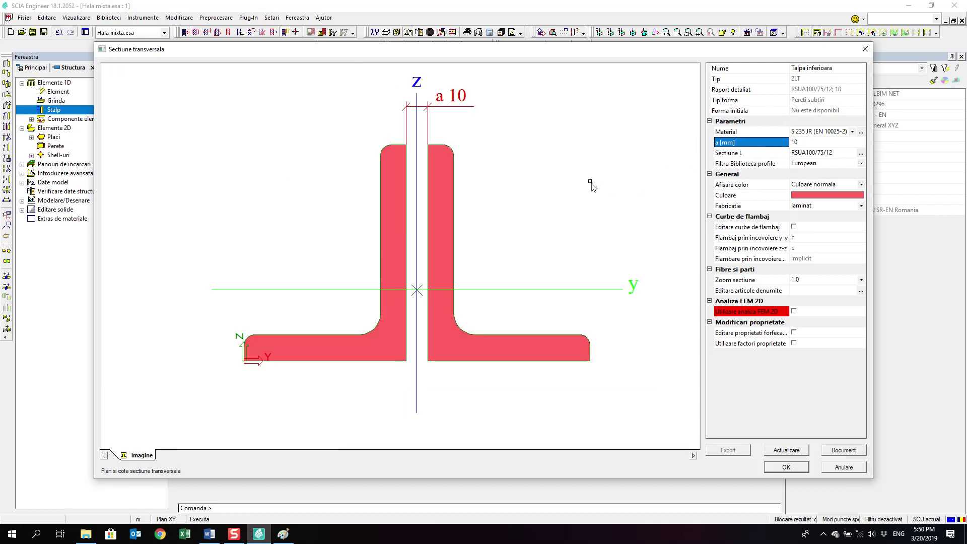
Assign the HFLeq 70x70x7 angle profile to Talpa inferioara and accept the cross-section.
{"action": "left_click", "coordinate": [860, 153]}
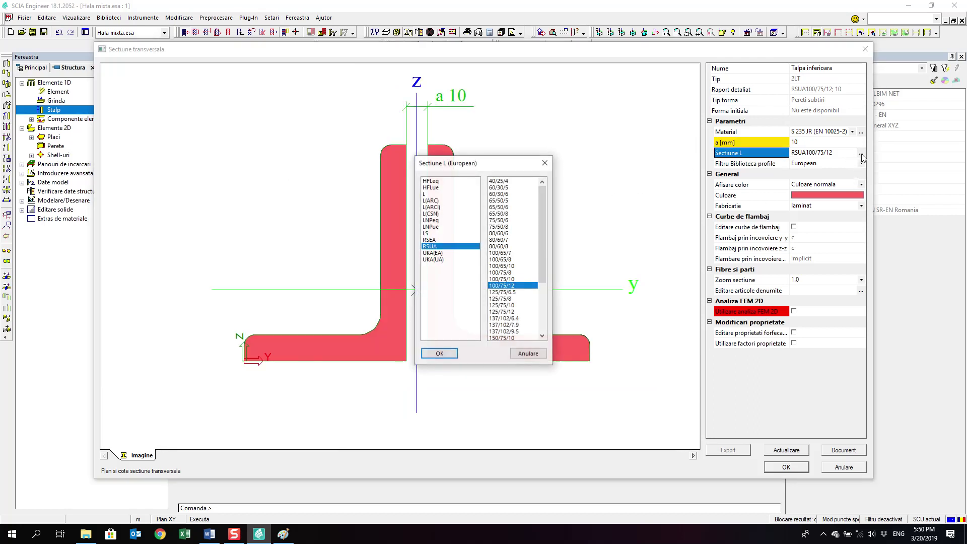
{"action": "left_click", "coordinate": [438, 180]}
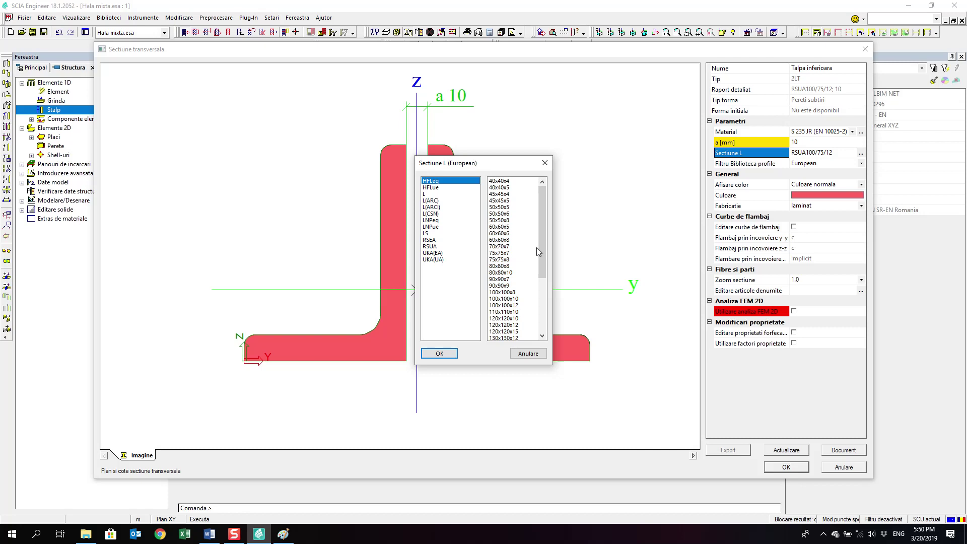
{"action": "left_click", "coordinate": [514, 247]}
{"action": "left_click", "coordinate": [454, 354]}
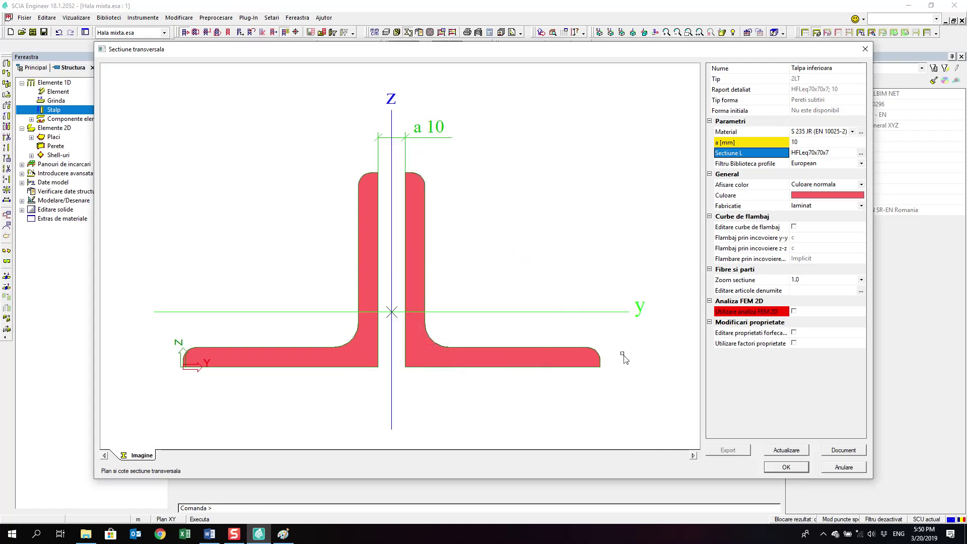
{"action": "left_click", "coordinate": [784, 467]}
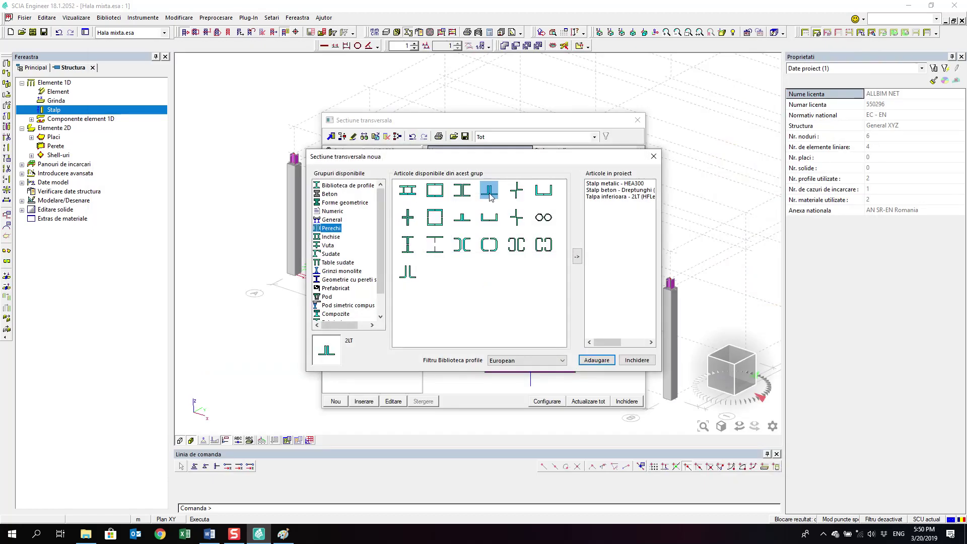
Add another 2LT cross-section named "Talpa superioara" with a gap a of 10 mm between the angles.
{"action": "left_click", "coordinate": [577, 258]}
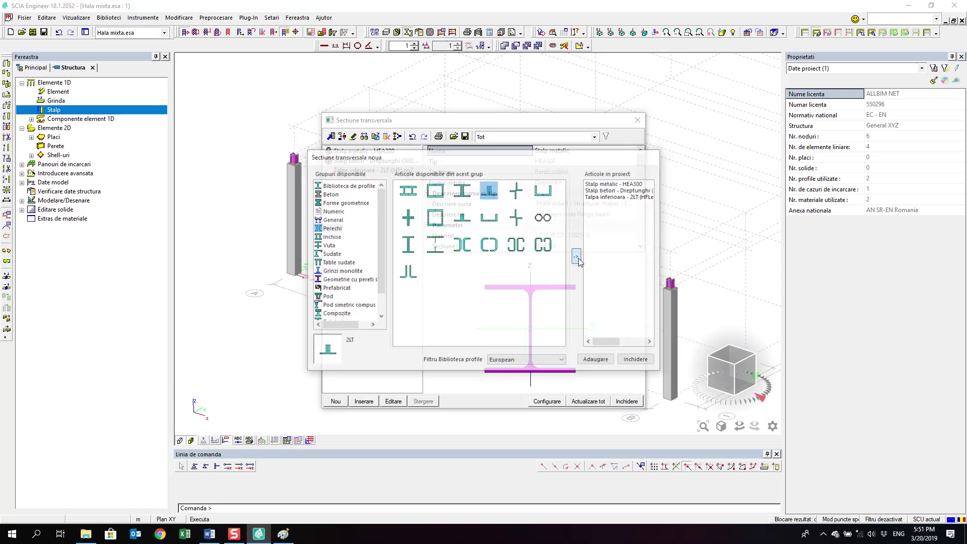
{"action": "left_click", "coordinate": [834, 71]}
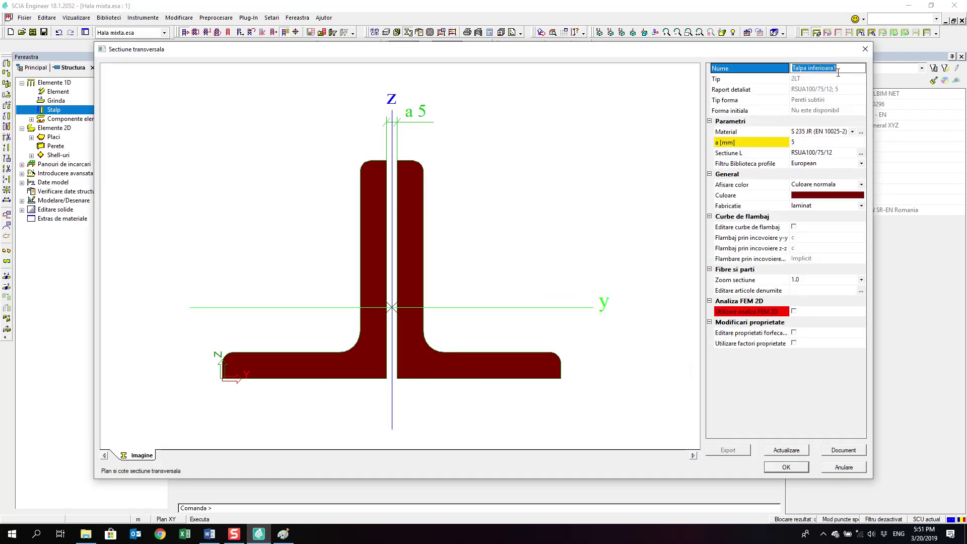
{"action": "left_click_drag", "start_coordinate": [844, 72], "coordinate": [808, 78]}
{"action": "type", "text": "superioara"}
{"action": "key", "text": "Return"}
{"action": "left_click", "coordinate": [846, 142]}
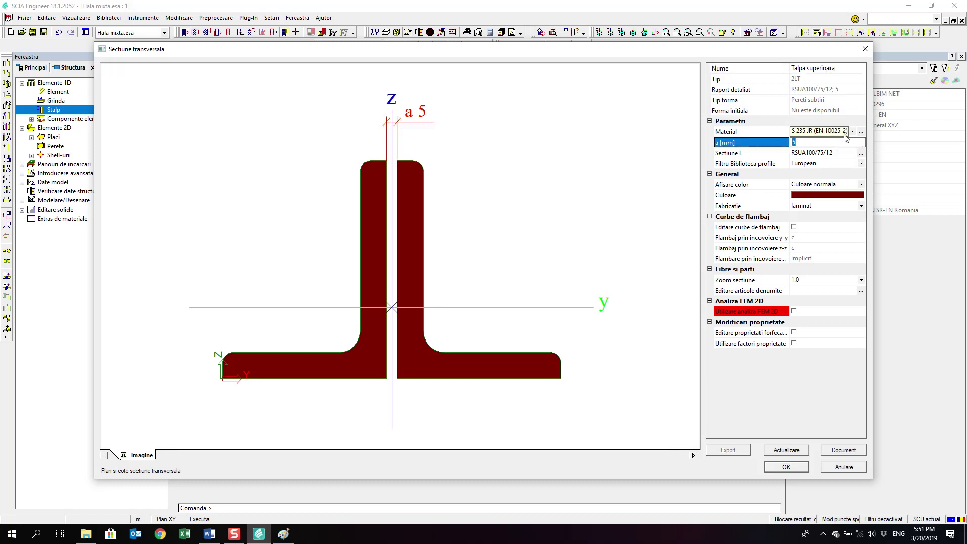
{"action": "type", "text": "10"}
{"action": "key", "text": "Return"}
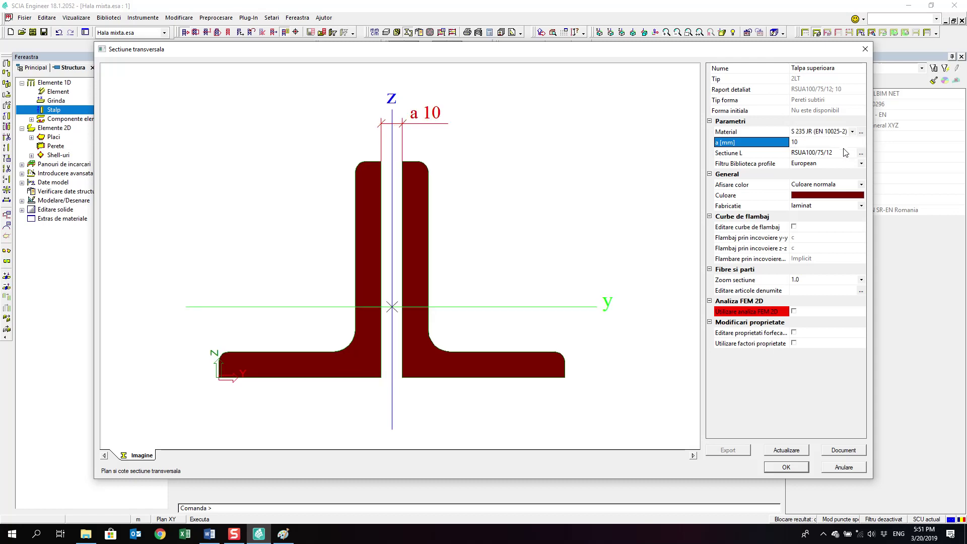
Assign the HFLeq 90x90x9 angle profile to Talpa superioara and accept the cross-section.
{"action": "left_click", "coordinate": [861, 153]}
{"action": "left_click", "coordinate": [444, 180]}
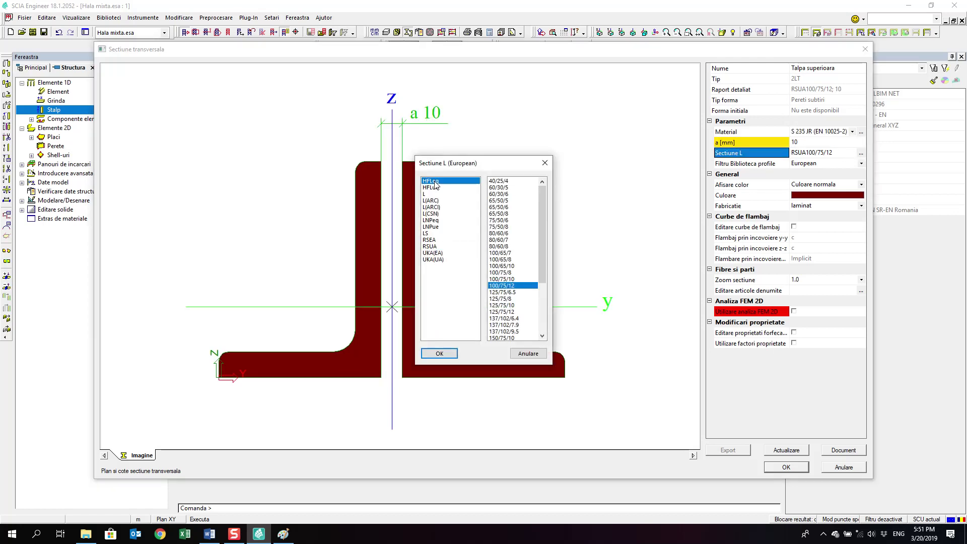
{"action": "left_click_drag", "start_coordinate": [545, 247], "coordinate": [546, 251]}
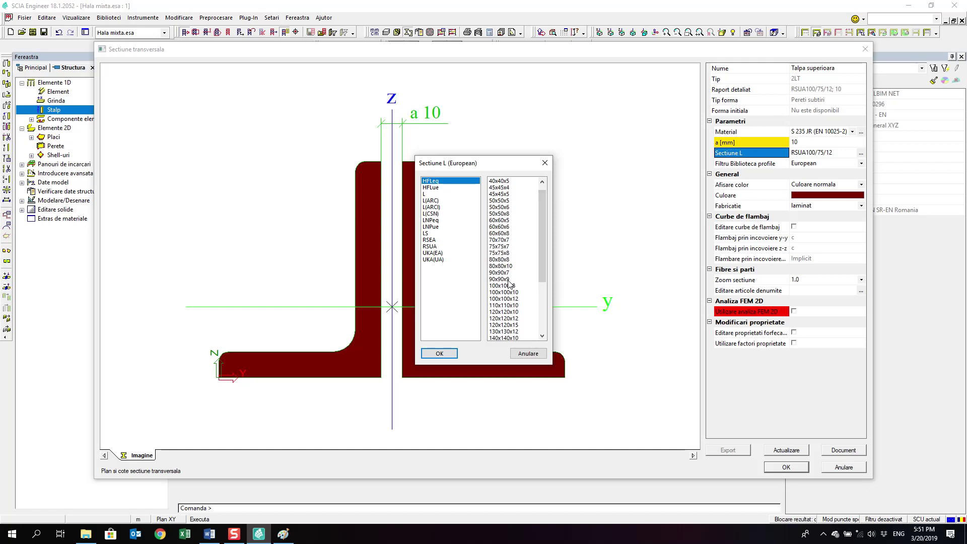
{"action": "left_click", "coordinate": [508, 280]}
{"action": "left_click", "coordinate": [442, 356]}
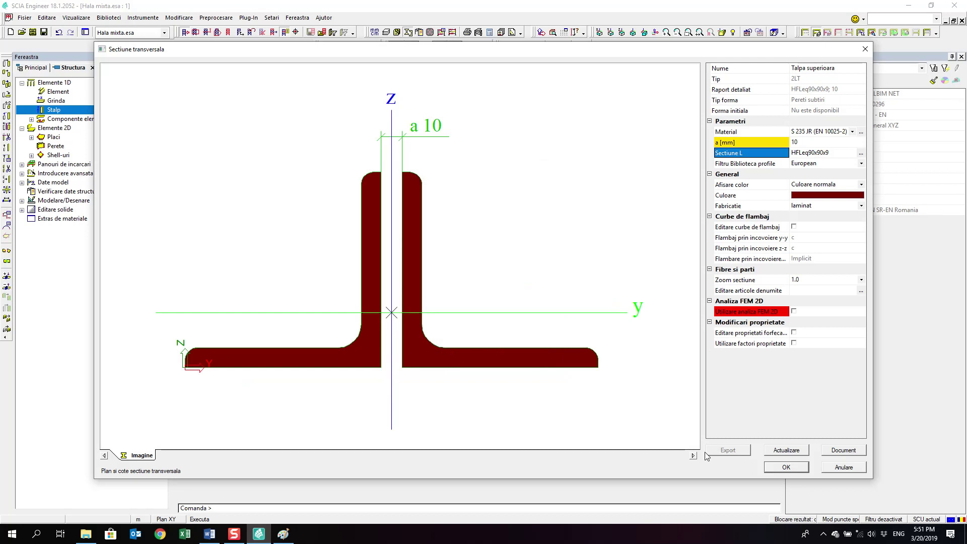
{"action": "left_click", "coordinate": [797, 467]}
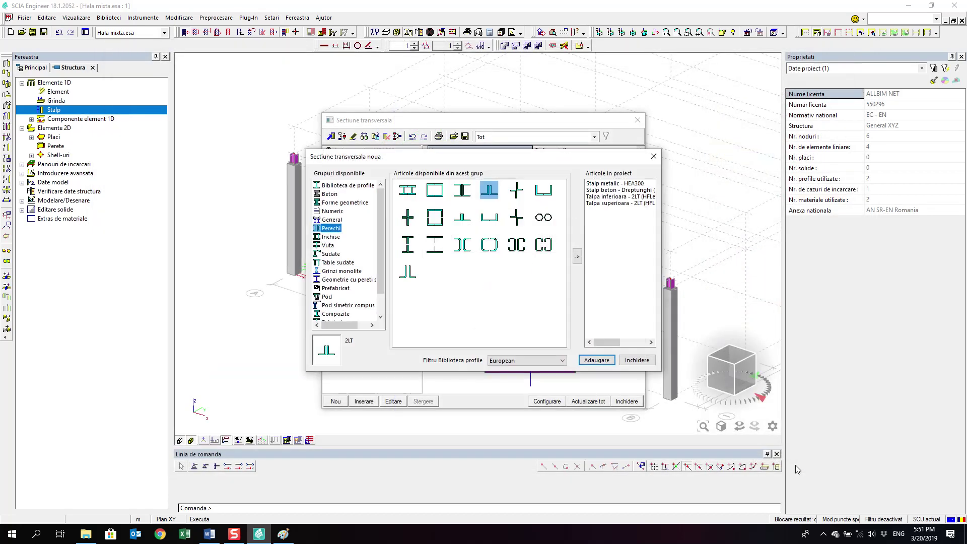
{"action": "left_click", "coordinate": [823, 533]}
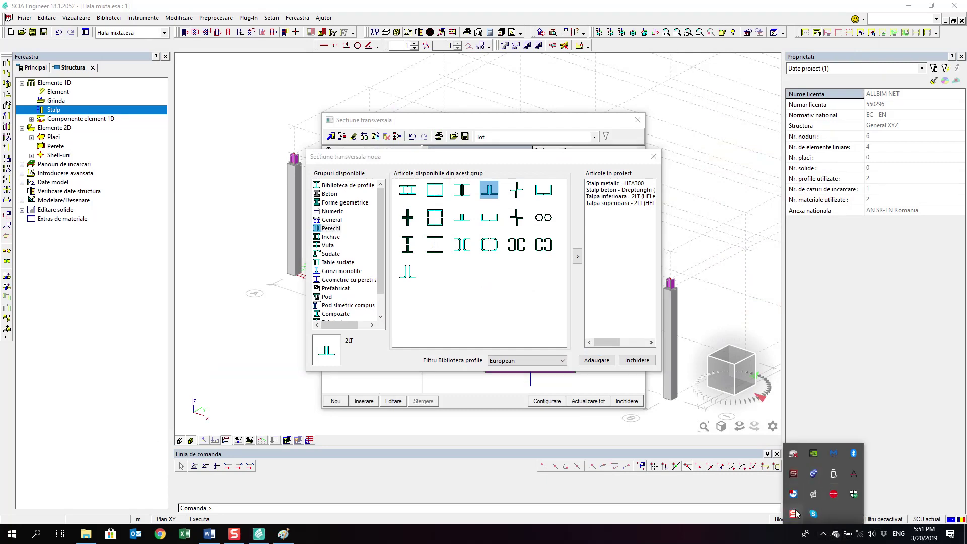
{"action": "left_click", "coordinate": [593, 325]}
Add a further 2LT cross-section named "Diagonale" and set its gap a to 10 mm.
{"action": "left_click", "coordinate": [578, 257]}
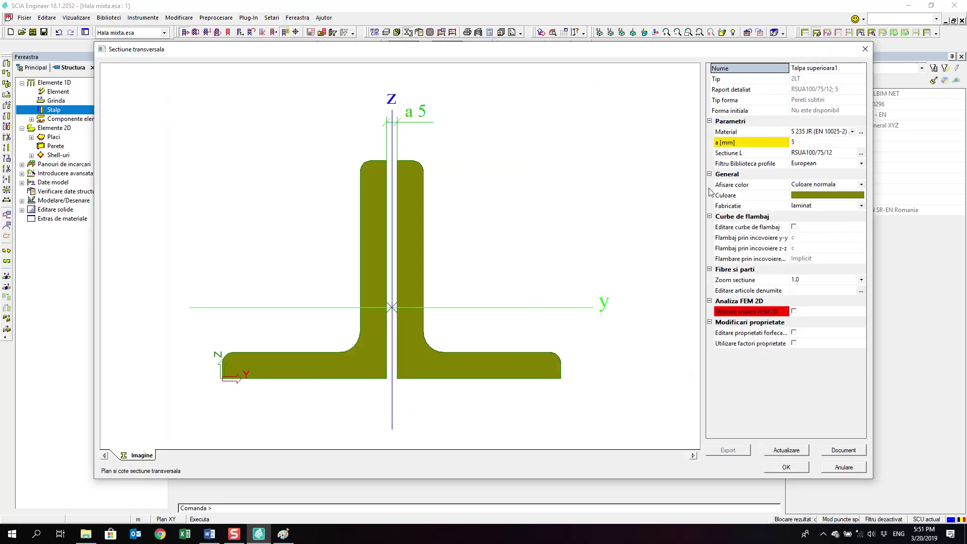
{"action": "left_click", "coordinate": [824, 68]}
{"action": "type", "text": "Dia"}
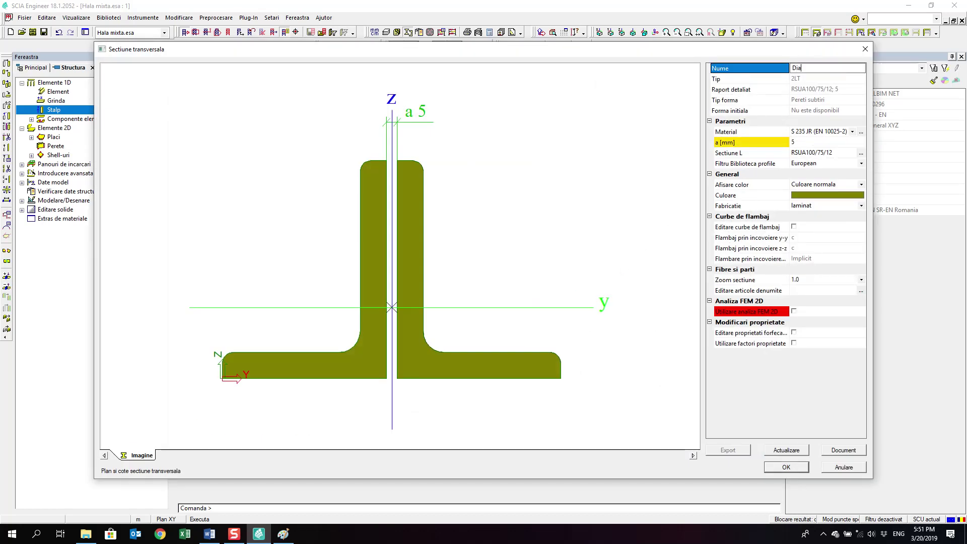
{"action": "type", "text": "gonale"}
{"action": "left_click", "coordinate": [828, 142]}
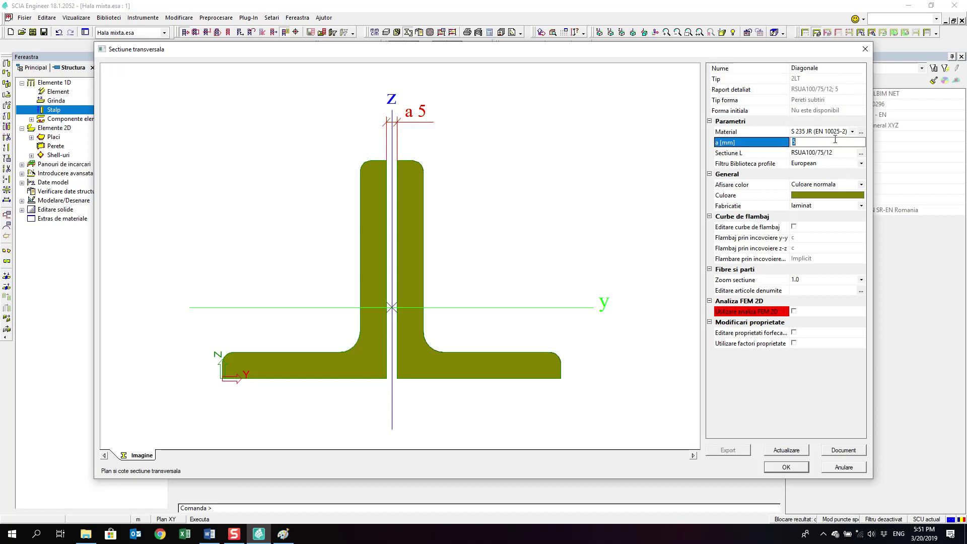
{"action": "type", "text": "10"}
{"action": "key", "text": "Return"}
Assign the HFLeq 60x60x5 angle profile to Diagonale, accept the cross-section and close the cross-section library.
{"action": "left_click", "coordinate": [860, 153]}
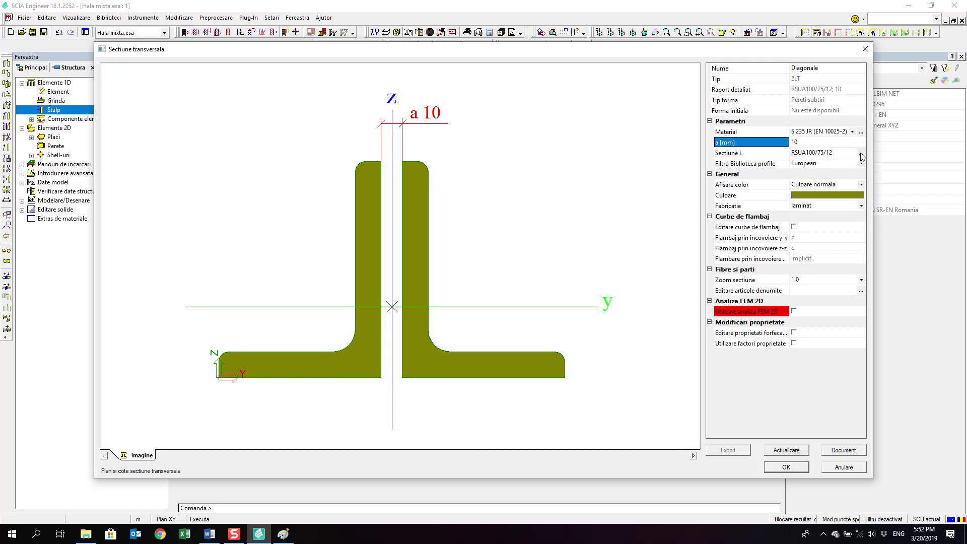
{"action": "left_click", "coordinate": [460, 181]}
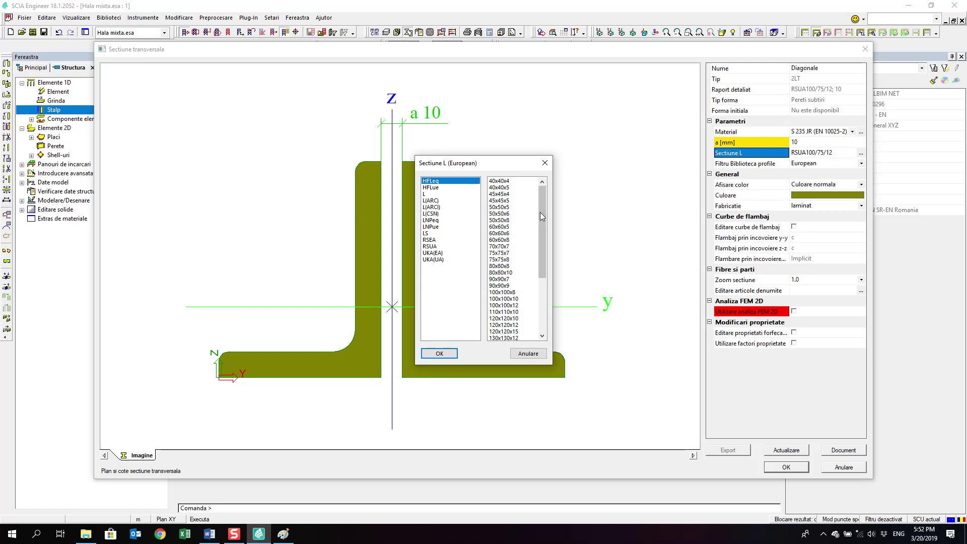
{"action": "mouse_move", "coordinate": [540, 213]}
{"action": "left_mouse_down"}
{"action": "mouse_move", "coordinate": [546, 208]}
{"action": "mouse_move", "coordinate": [544, 219]}
{"action": "mouse_move", "coordinate": [542, 195]}
{"action": "left_mouse_up"}
{"action": "left_click", "coordinate": [524, 227]}
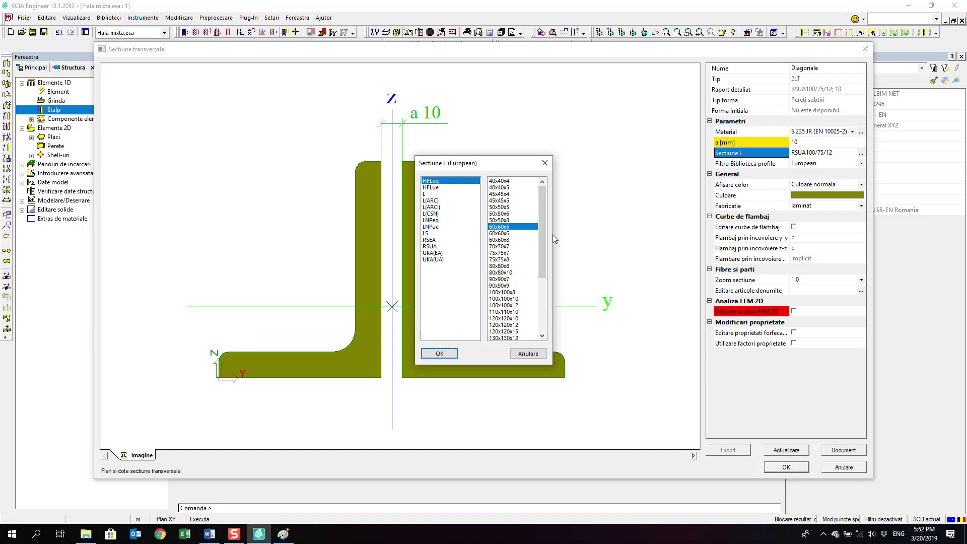
{"action": "left_click", "coordinate": [439, 353]}
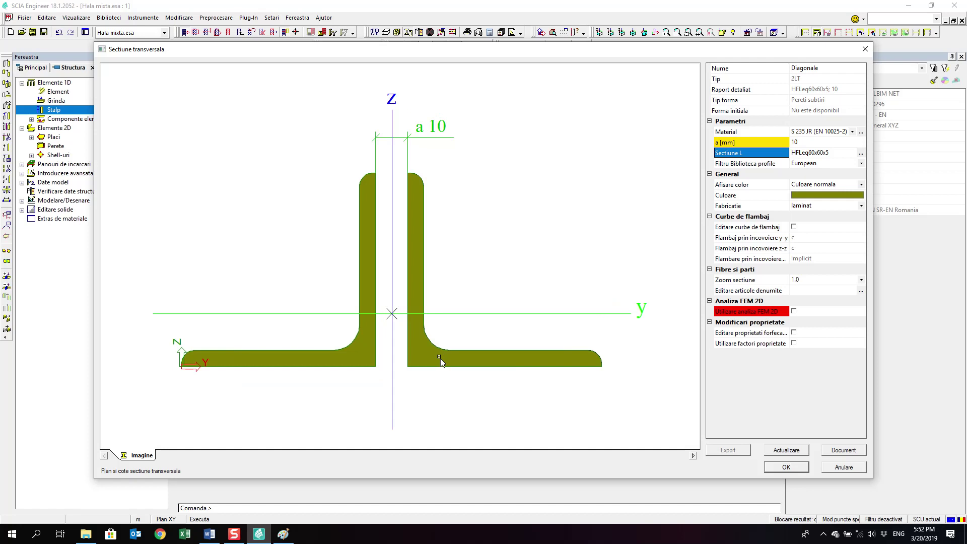
{"action": "left_click", "coordinate": [785, 467]}
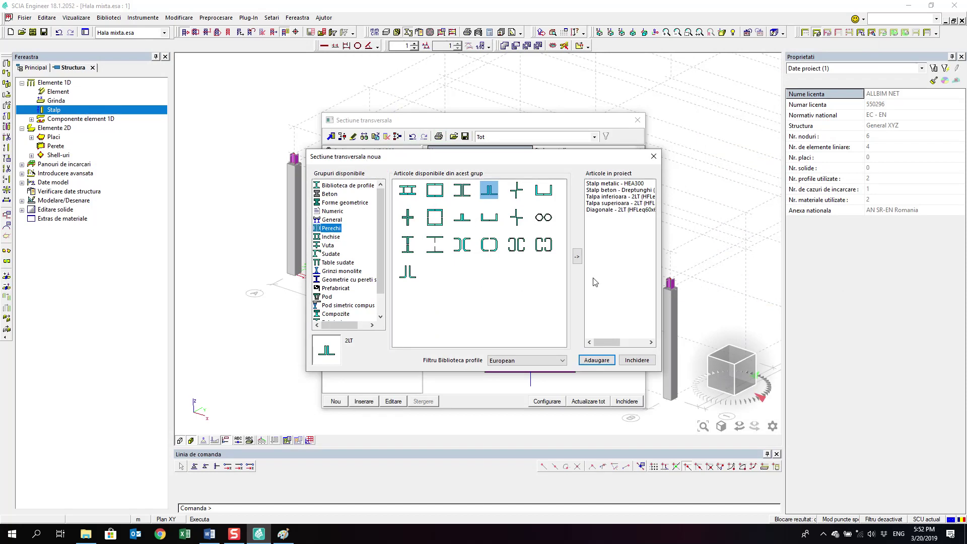
{"action": "left_click", "coordinate": [636, 360]}
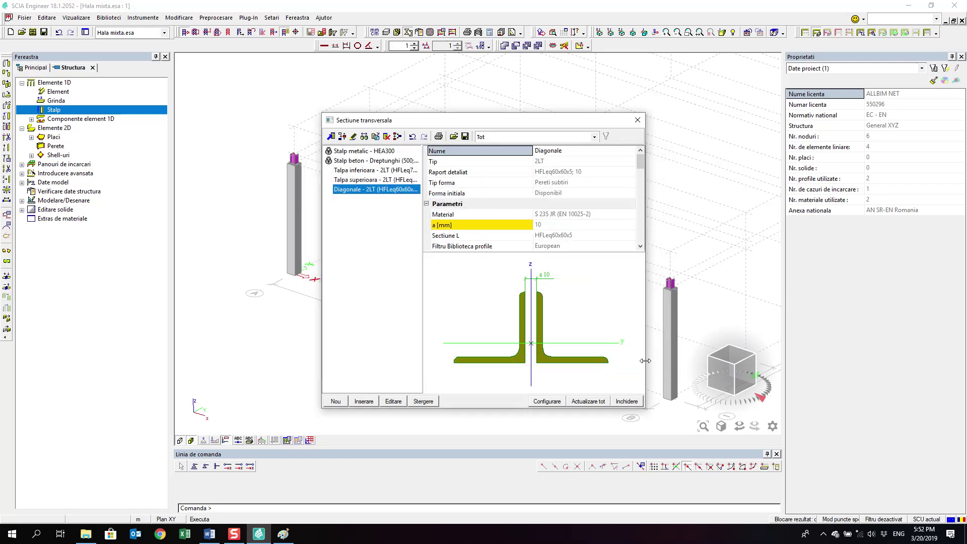
{"action": "left_click", "coordinate": [628, 402]}
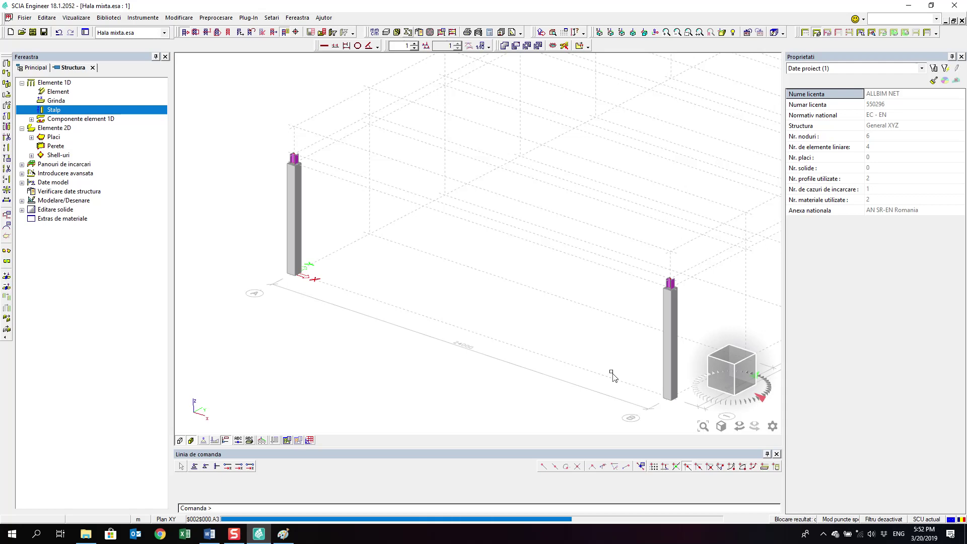
Open the template catalogue (Catalog sabloane) from the advanced input tools to start a new block.
{"action": "left_click", "coordinate": [76, 119], "text": "ctrl"}
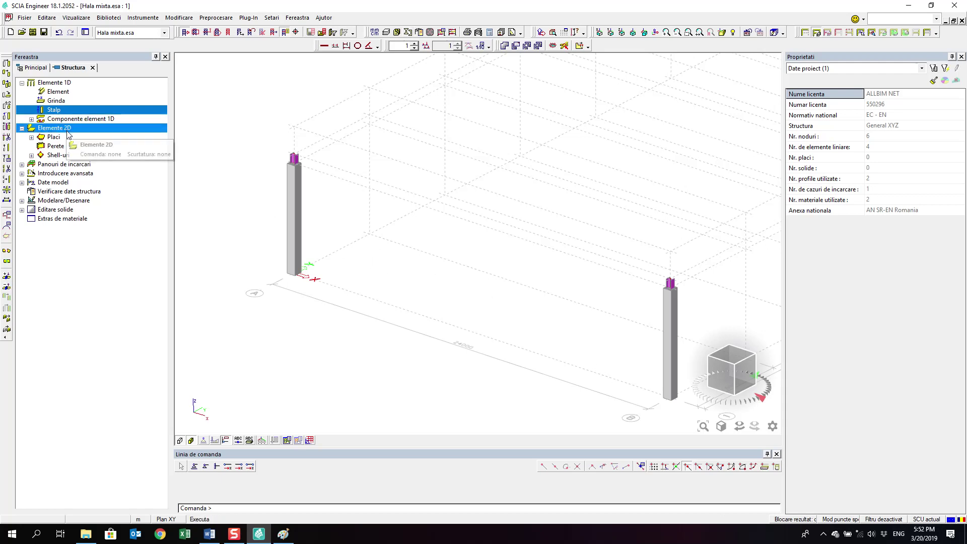
{"action": "left_click", "coordinate": [120, 173]}
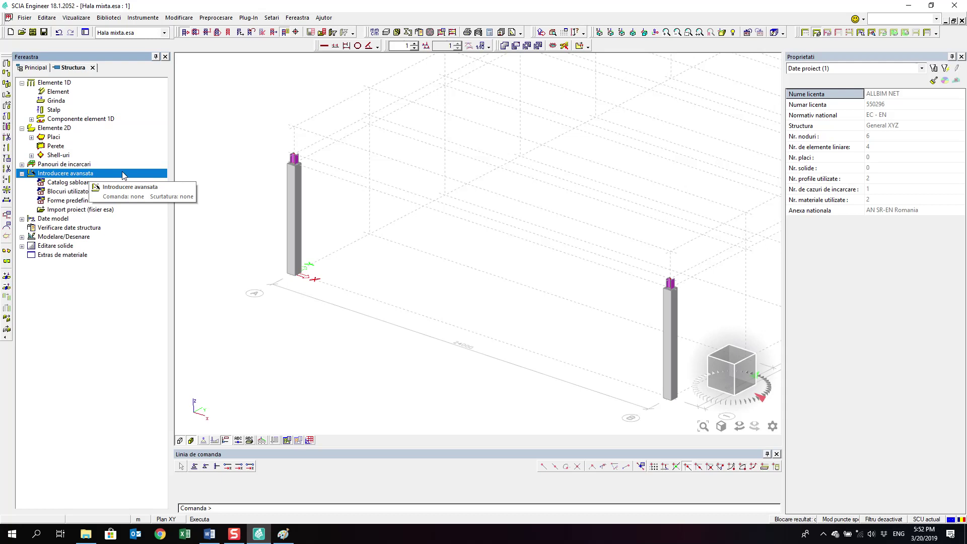
{"action": "left_click", "coordinate": [134, 183], "text": "ctrl"}
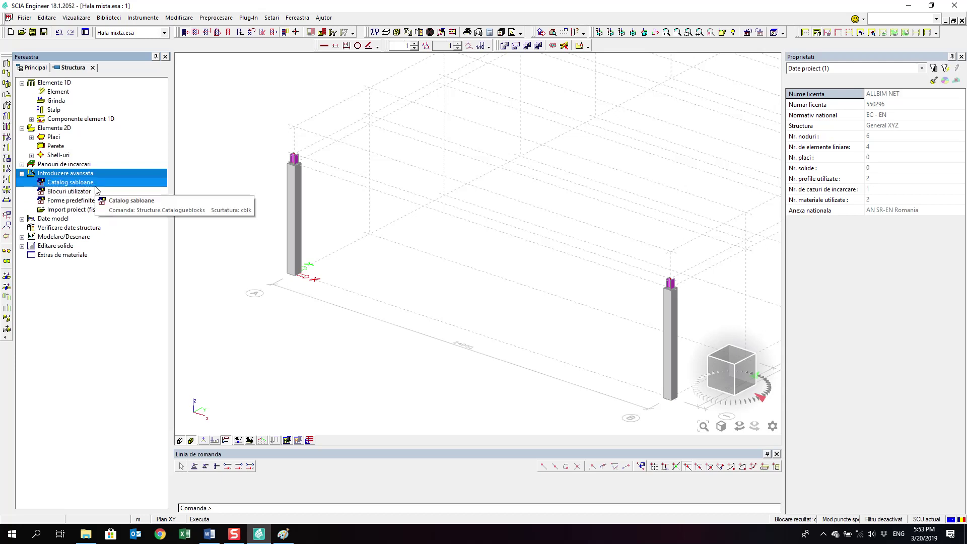
{"action": "left_click", "coordinate": [32, 67]}
{"action": "left_click", "coordinate": [50, 110]}
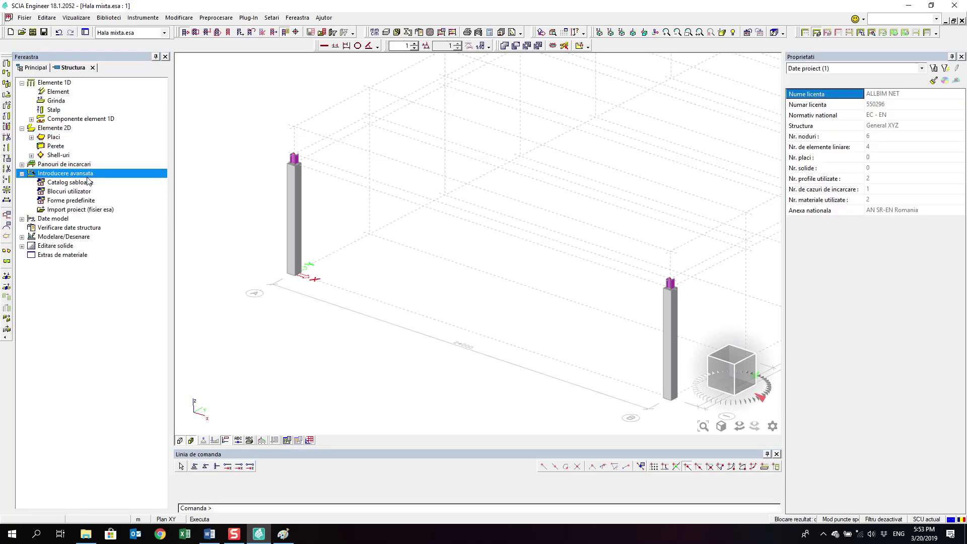
{"action": "double_click", "coordinate": [91, 183]}
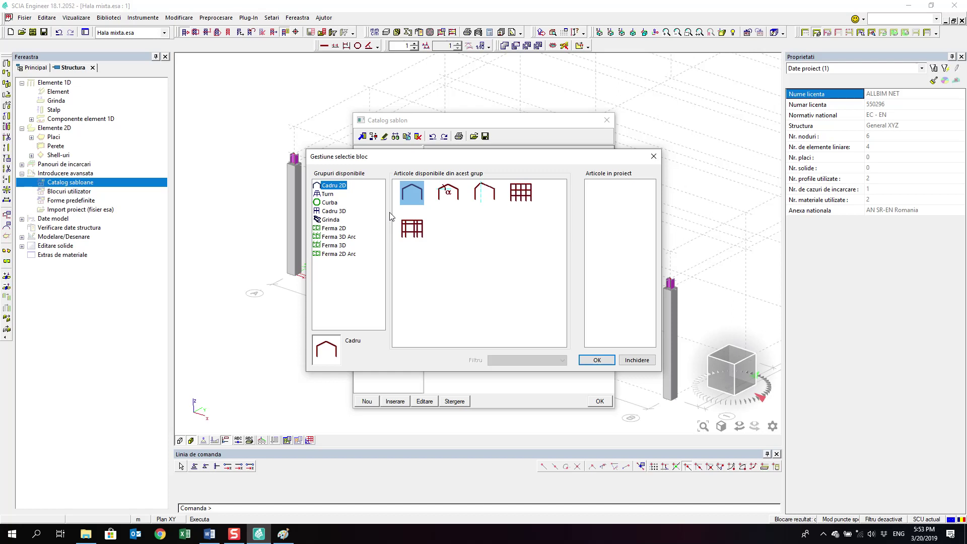
Choose the Ferma_N template from the Ferma 2D group and confirm it to edit its block geometry.
{"action": "left_click", "coordinate": [337, 195]}
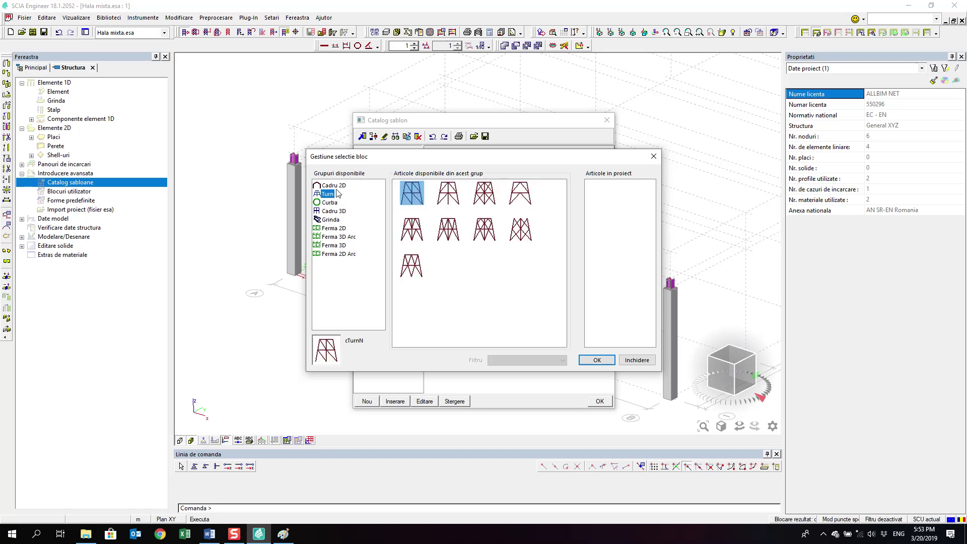
{"action": "left_click", "coordinate": [336, 187]}
{"action": "key", "text": "Down"}
{"action": "key", "text": "Down"}
{"action": "key", "text": "Down"}
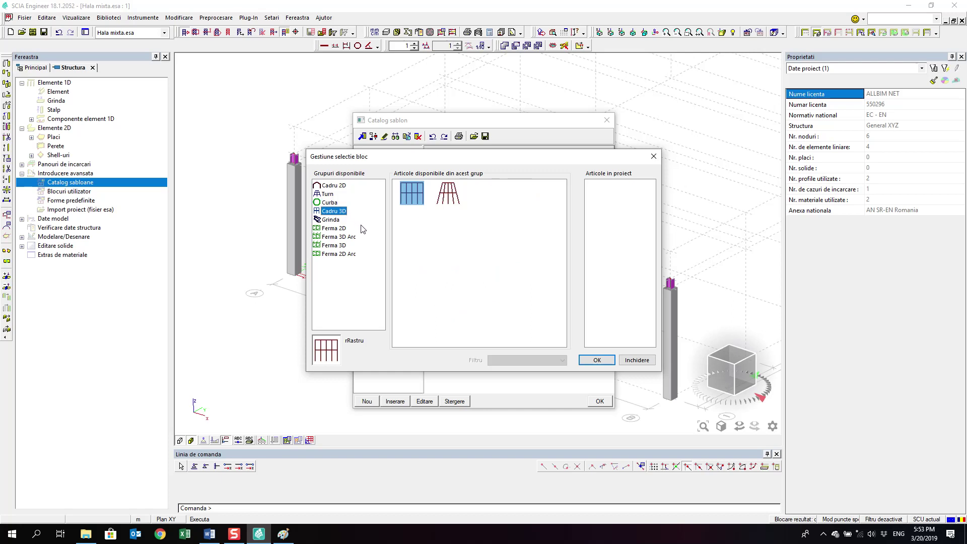
{"action": "key", "text": "Down"}
{"action": "key", "text": "Down"}
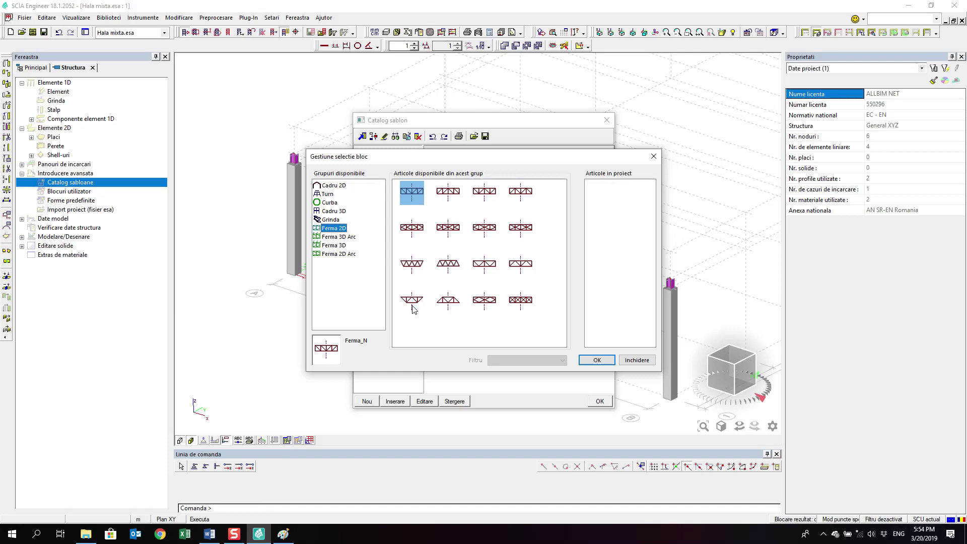
{"action": "left_click", "coordinate": [416, 267]}
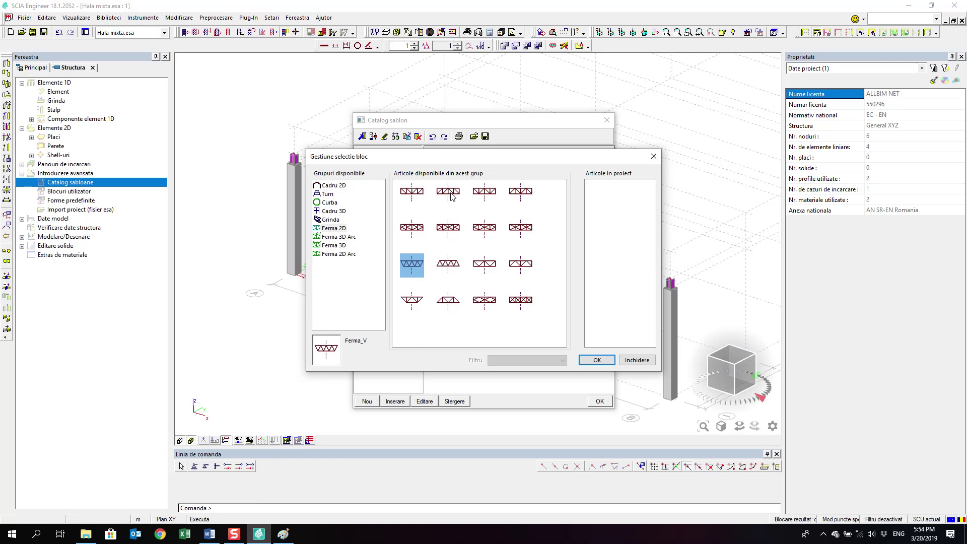
{"action": "left_click", "coordinate": [415, 199]}
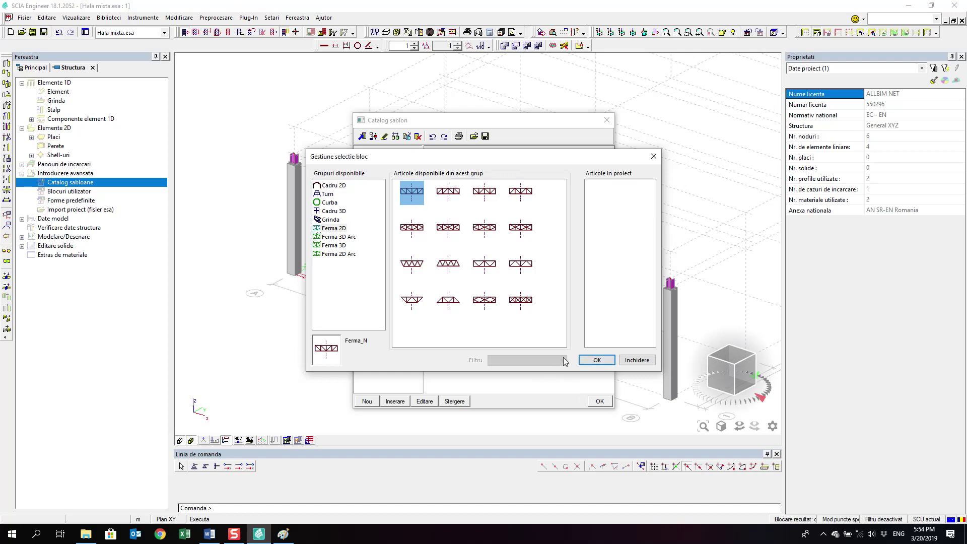
{"action": "left_click", "coordinate": [597, 360]}
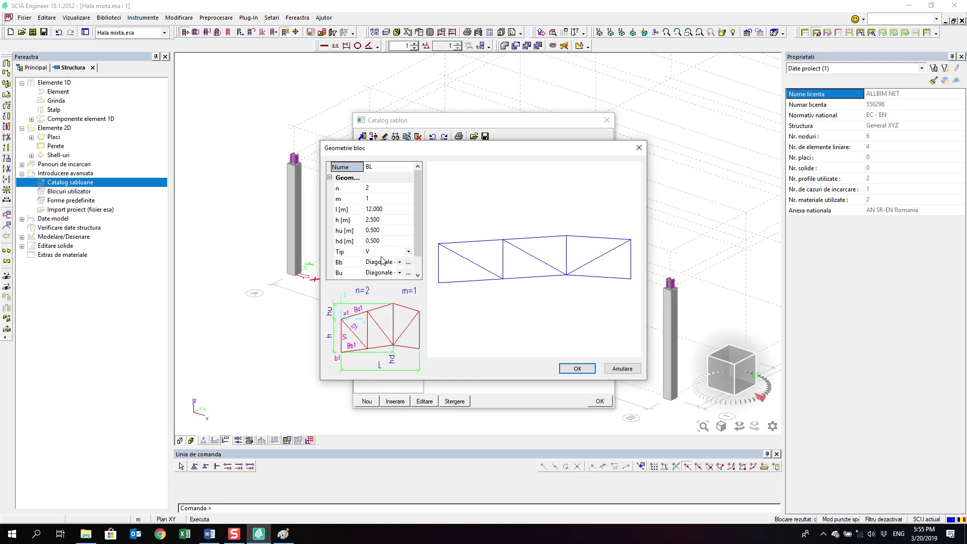
Set the truss block's overall length l to 24 m.
{"action": "scroll", "coordinate": [389, 230], "scroll_direction": "down", "scroll_amount": 1}
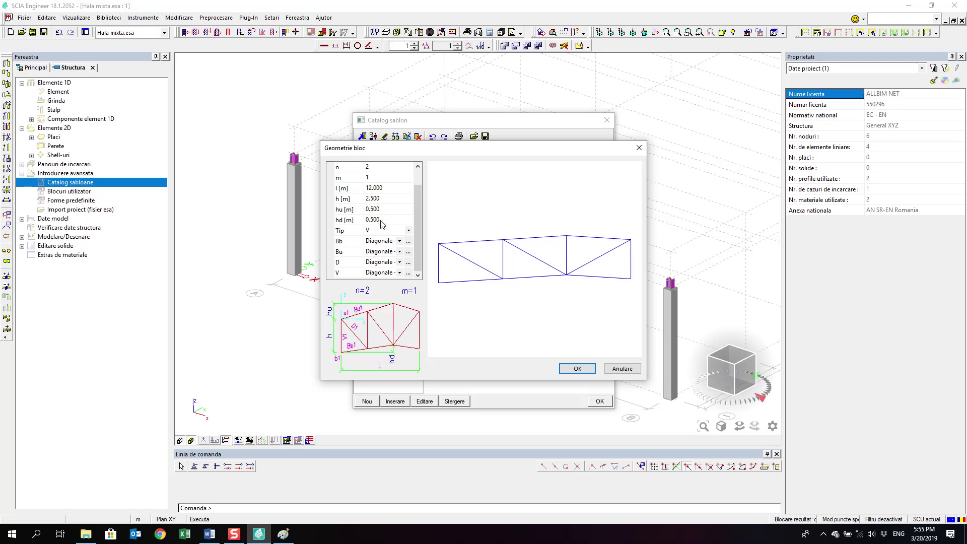
{"action": "scroll", "coordinate": [378, 224], "scroll_direction": "up", "scroll_amount": 1}
{"action": "left_click", "coordinate": [389, 211]}
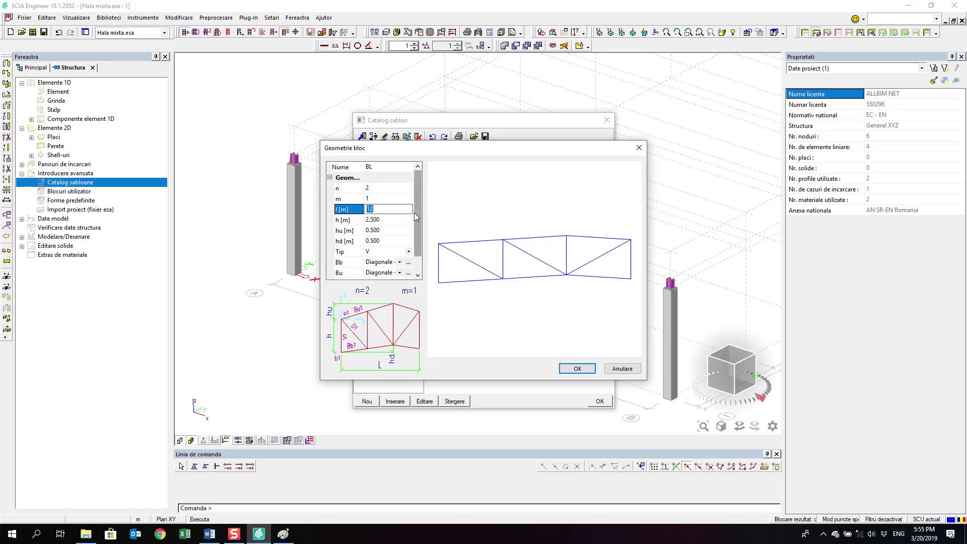
{"action": "type", "text": "24"}
{"action": "key", "text": "Return"}
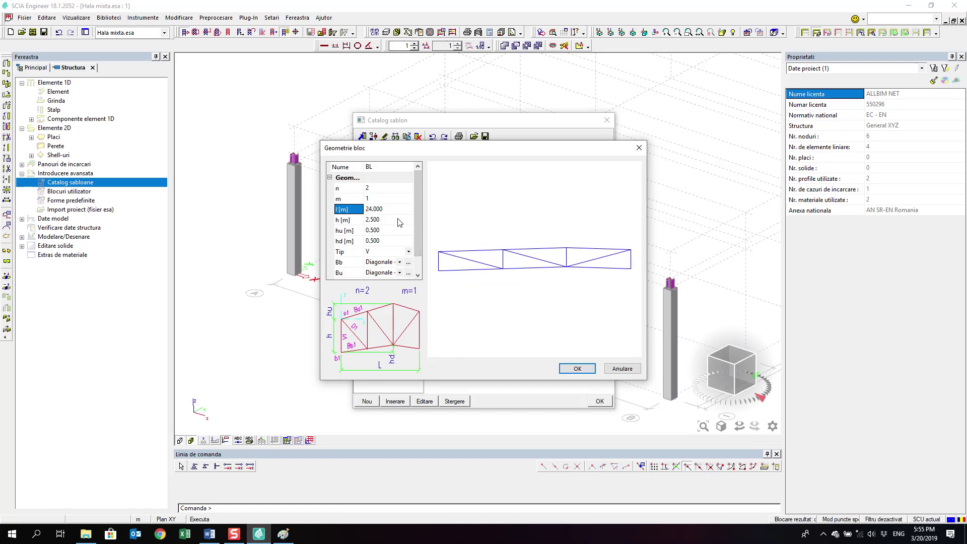
Set the truss block's end height h to 0.5 m and its top chord rise hu to 1.5 m.
{"action": "left_click", "coordinate": [400, 222]}
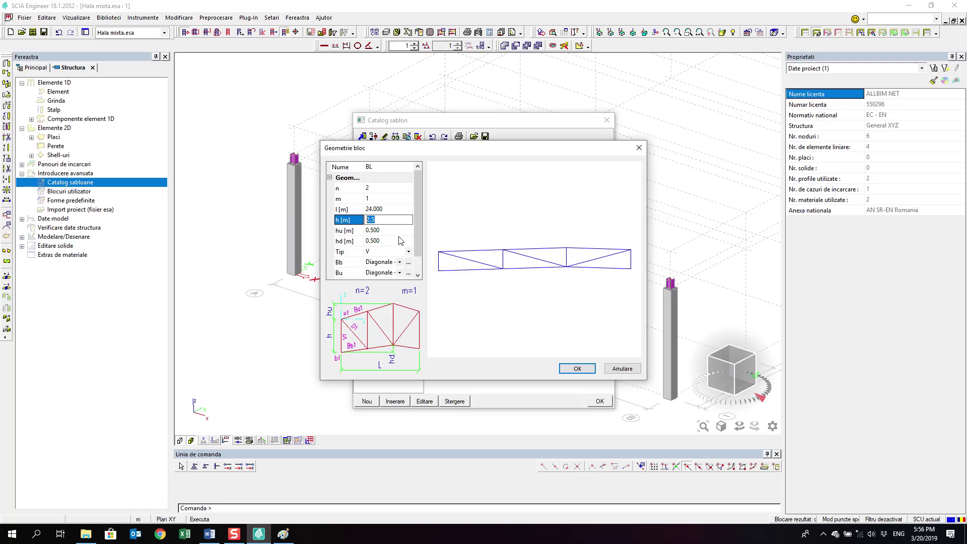
{"action": "type", "text": "0.5"}
{"action": "key", "text": "Return"}
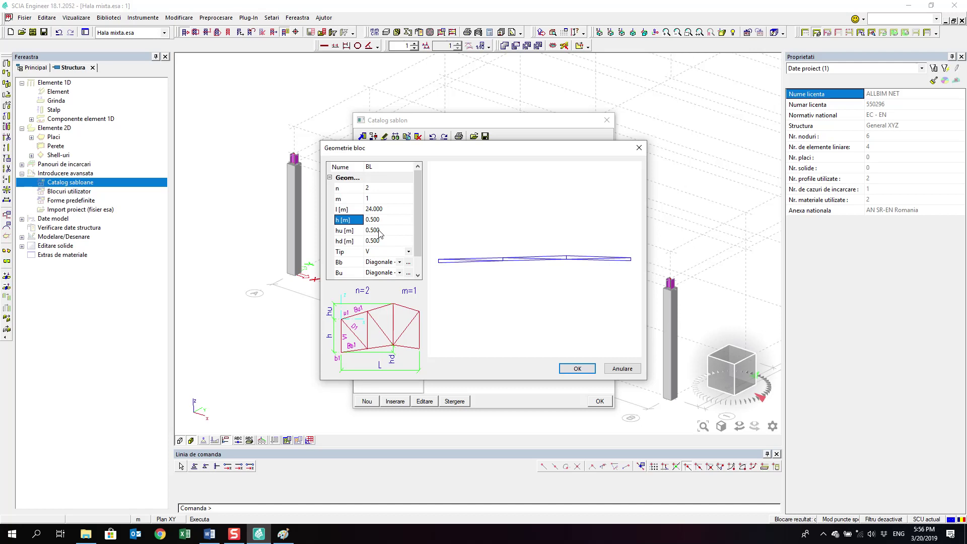
{"action": "left_click", "coordinate": [381, 231]}
{"action": "type", "text": "1.5"}
{"action": "key", "text": "Return"}
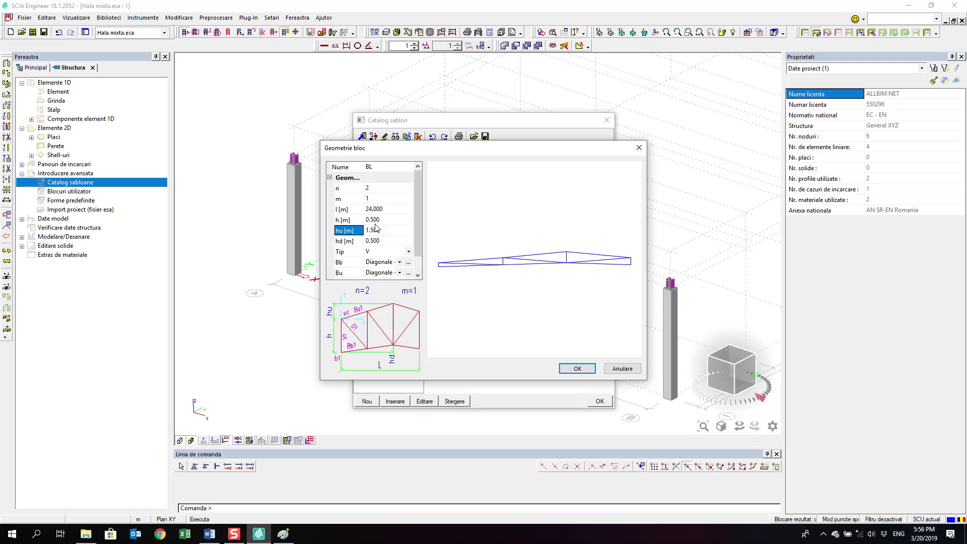
Consult the truss sketch in Paint, return to SCIA Engineer and set the block's panel counts n and m to 6 each.
{"action": "left_click", "coordinate": [381, 188]}
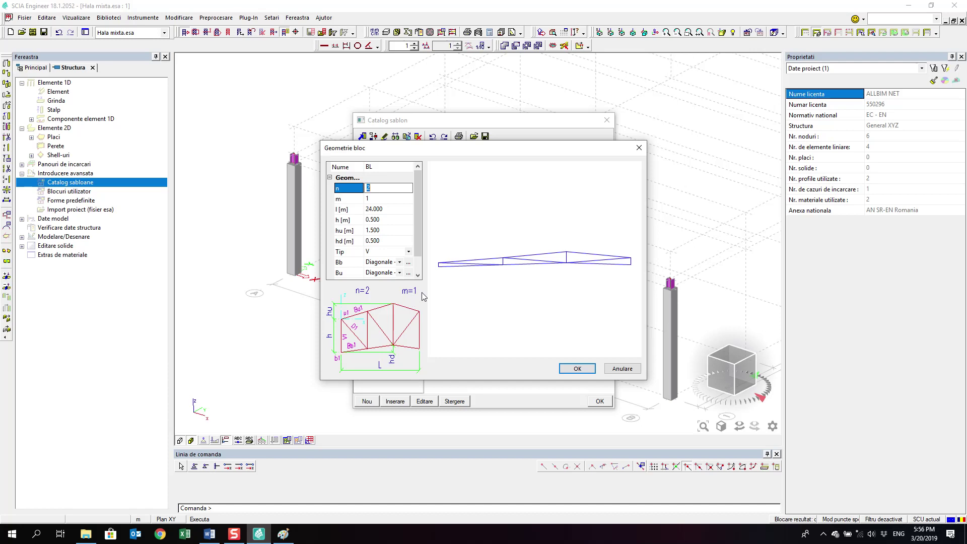
{"action": "left_click", "coordinate": [283, 534]}
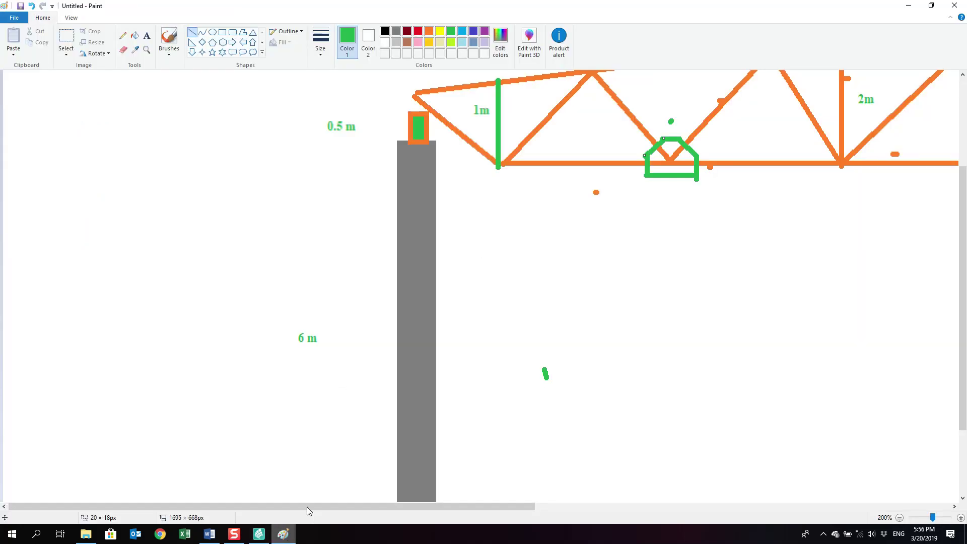
{"action": "scroll", "coordinate": [606, 103], "scroll_direction": "up", "scroll_amount": 3}
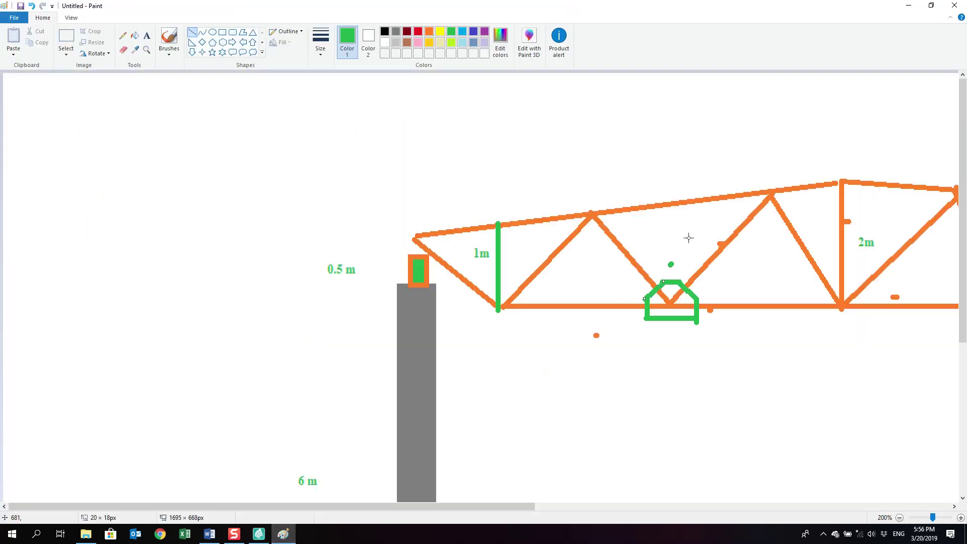
{"action": "mouse_move", "coordinate": [660, 184]}
{"action": "left_mouse_down"}
{"action": "mouse_move", "coordinate": [639, 394]}
{"action": "mouse_move", "coordinate": [672, 390]}
{"action": "left_mouse_up"}
{"action": "left_click", "coordinate": [908, 6]}
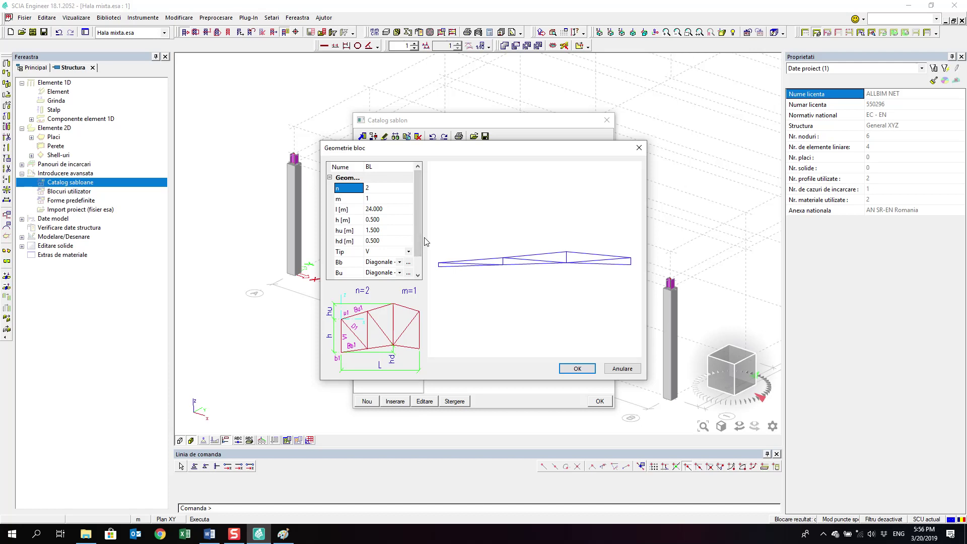
{"action": "left_click", "coordinate": [382, 190]}
{"action": "type", "text": "6"}
{"action": "key", "text": "Return"}
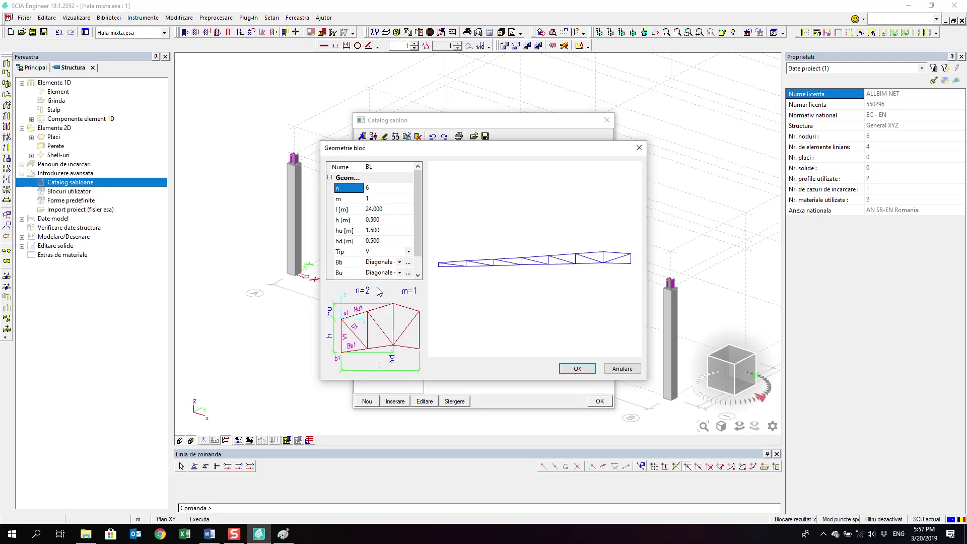
{"action": "left_click", "coordinate": [386, 198]}
{"action": "type", "text": "6"}
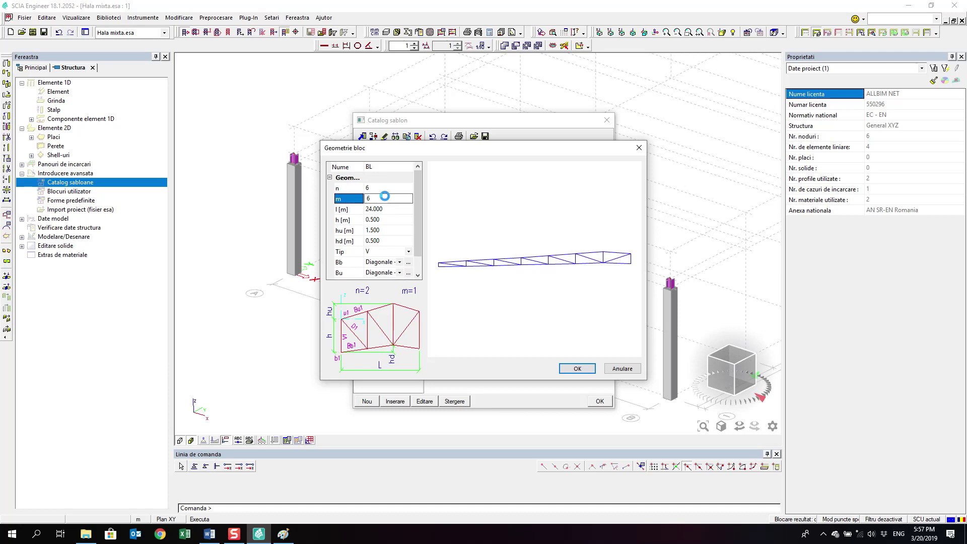
{"action": "key", "text": "Return"}
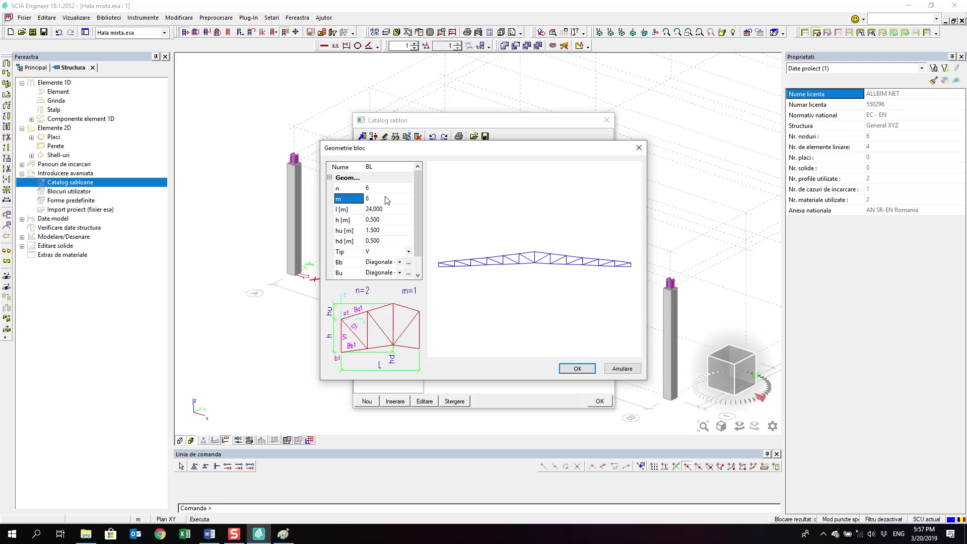
Set the truss block's bottom chord rise hd to 0 m.
{"action": "left_click", "coordinate": [389, 231]}
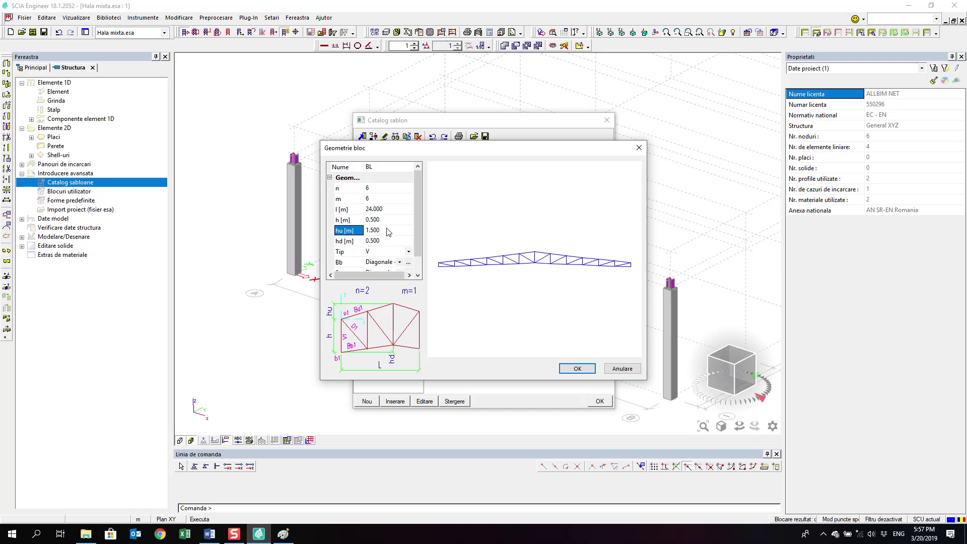
{"action": "left_click", "coordinate": [388, 231]}
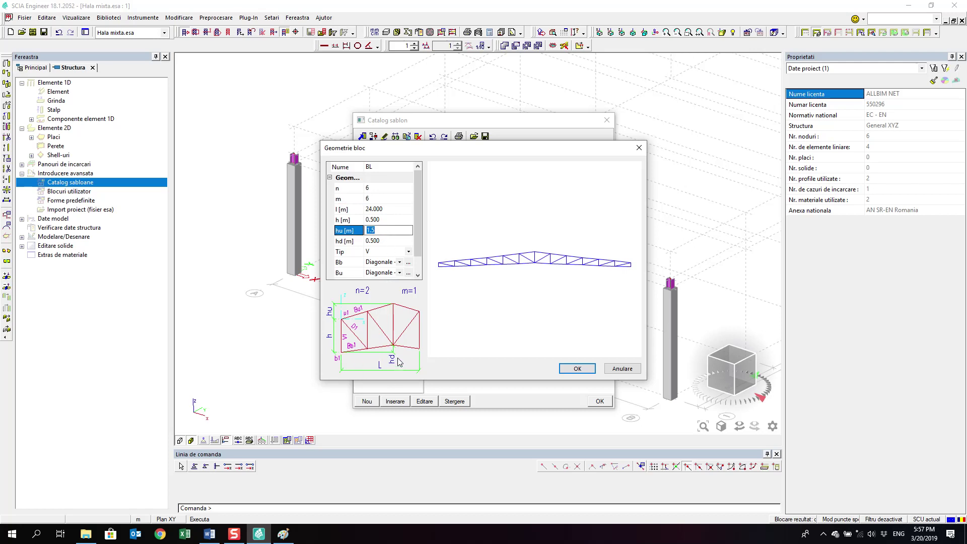
{"action": "left_click", "coordinate": [392, 241]}
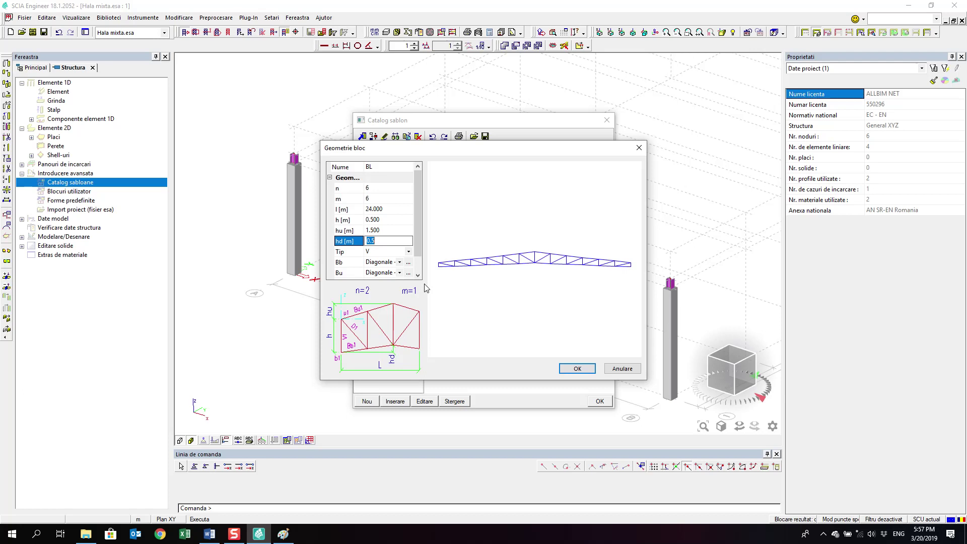
{"action": "type", "text": "0"}
{"action": "key", "text": "Return"}
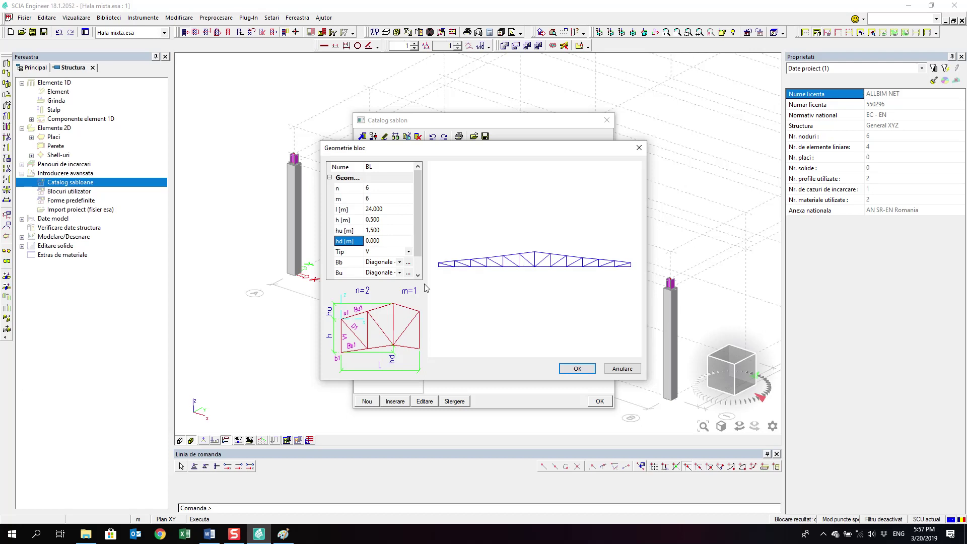
Set the truss block's end height h to 1 m and, after trying 0.5 m, its top chord rise hu to 1 m.
{"action": "left_click", "coordinate": [510, 275]}
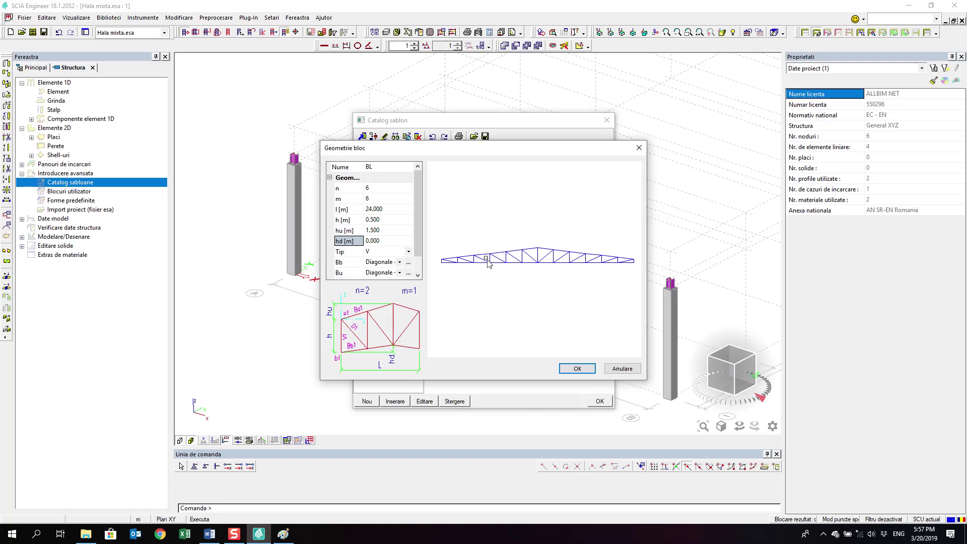
{"action": "left_click", "coordinate": [390, 219]}
{"action": "type", "text": "1"}
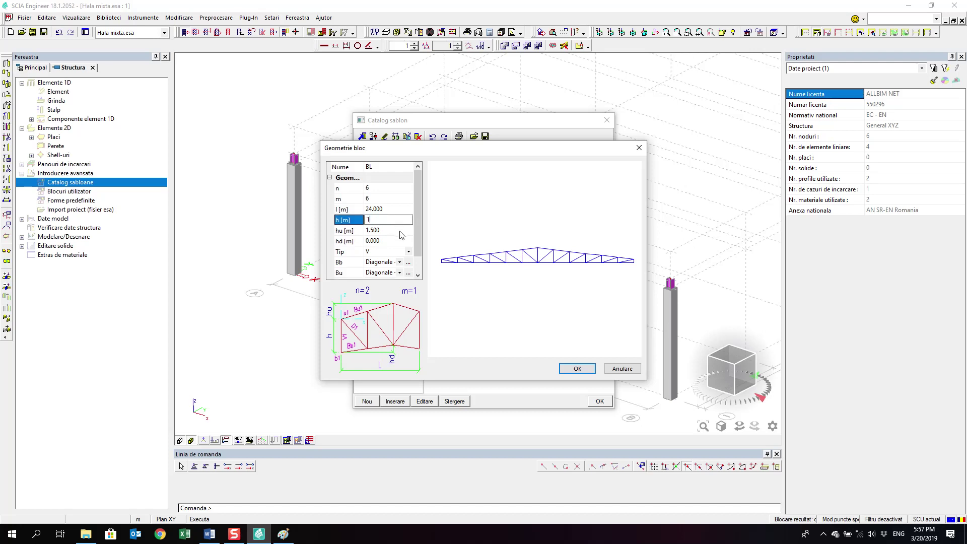
{"action": "key", "text": "Return"}
{"action": "left_click", "coordinate": [401, 232]}
{"action": "type", "text": "0.5"}
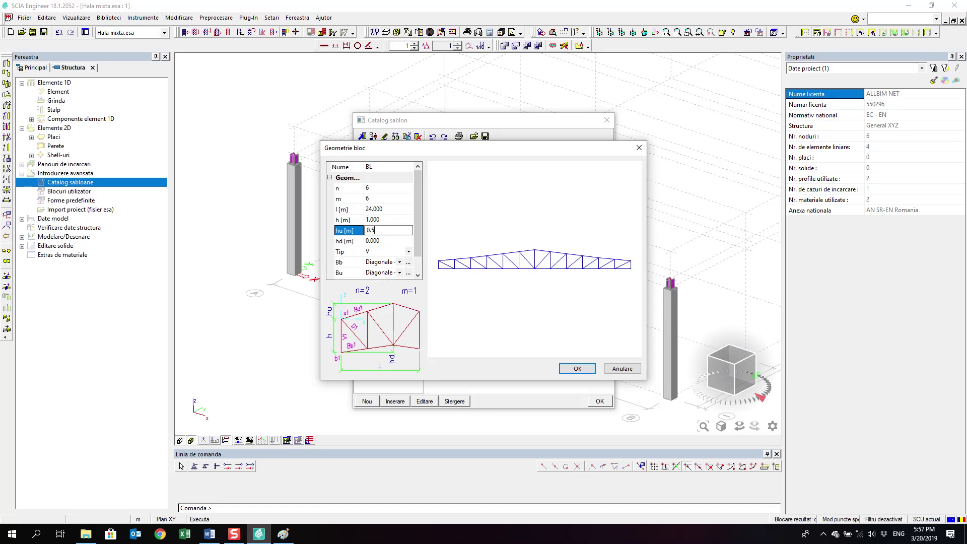
{"action": "key", "text": "Return"}
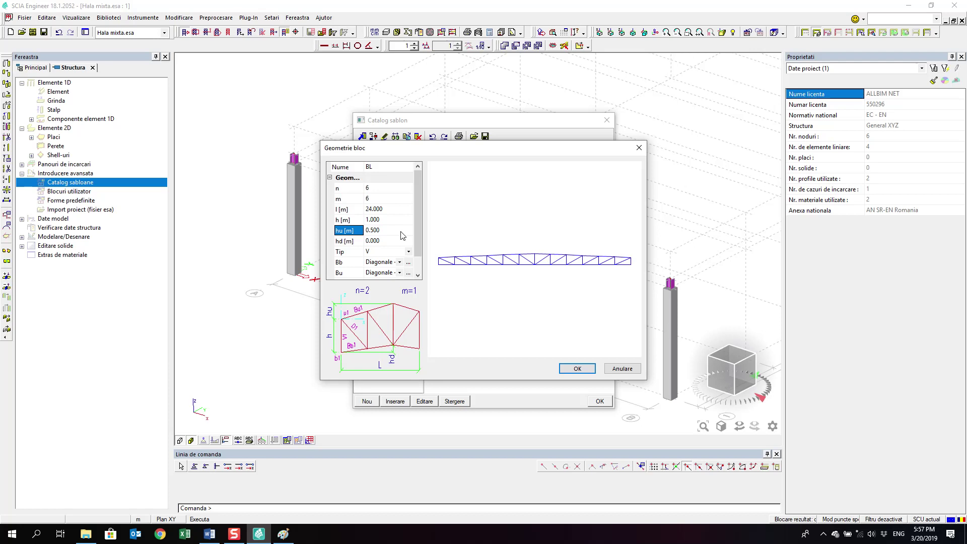
{"action": "left_click", "coordinate": [402, 232]}
{"action": "type", "text": "1"}
{"action": "key", "text": "Return"}
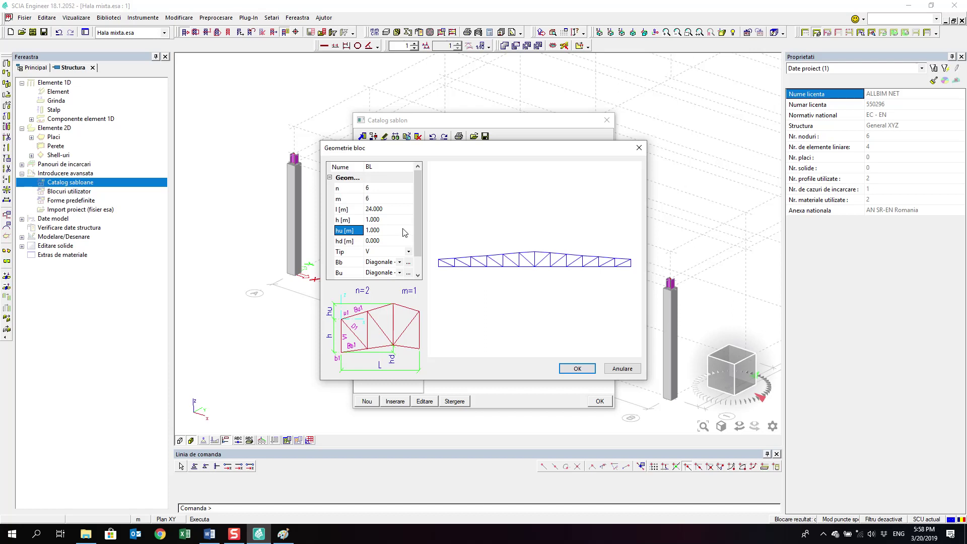
Name the truss block Ferma tip 1.
{"action": "left_click", "coordinate": [402, 166]}
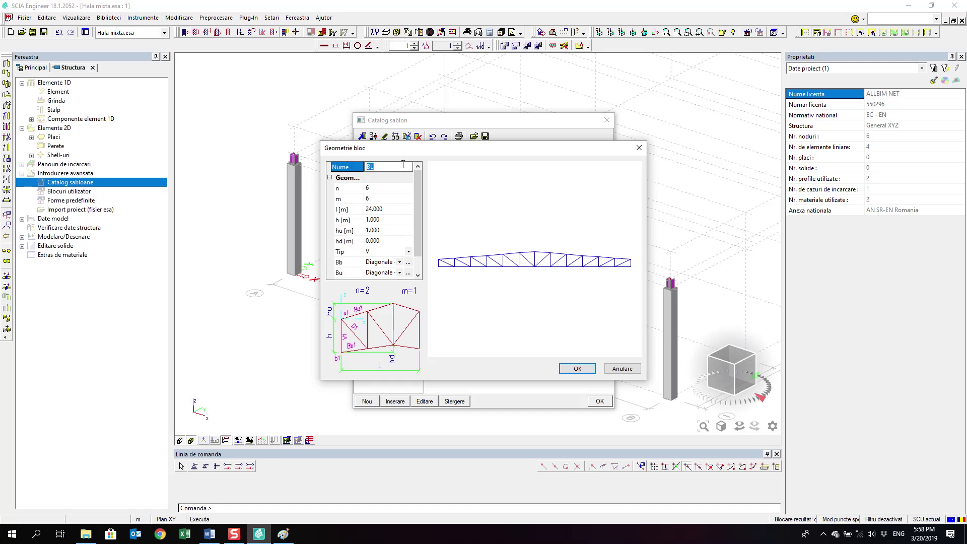
{"action": "type", "text": "Fetma tip 1"}
{"action": "key", "text": "Return"}
Try a panel count n of 7 for the truss block and return both n and m to 6.
{"action": "left_click", "coordinate": [393, 188]}
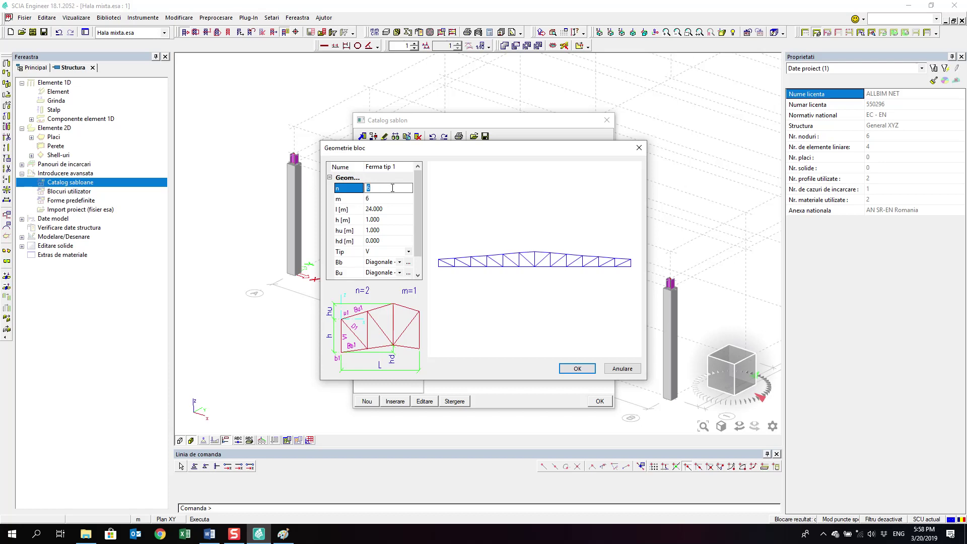
{"action": "type", "text": "7"}
{"action": "key", "text": "Return"}
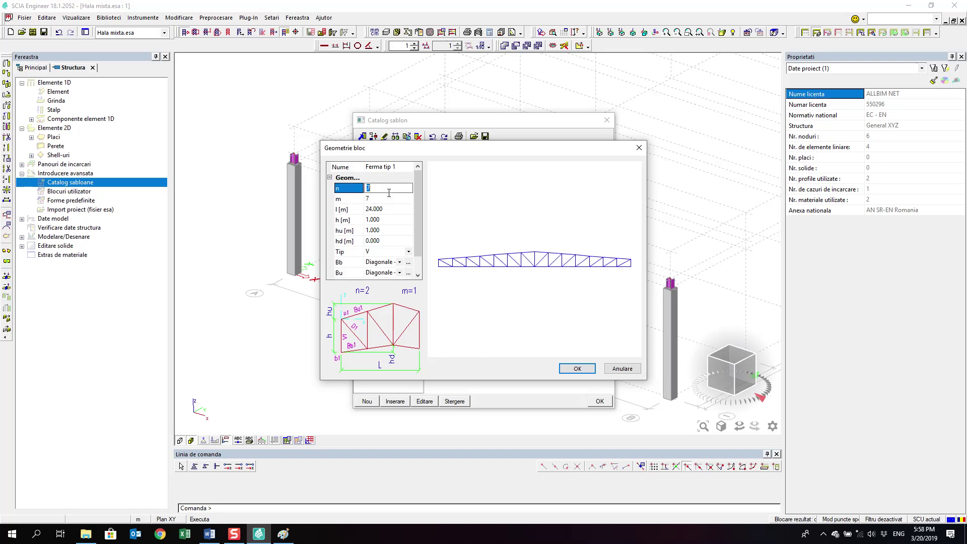
{"action": "type", "text": "6"}
{"action": "key", "text": "Return"}
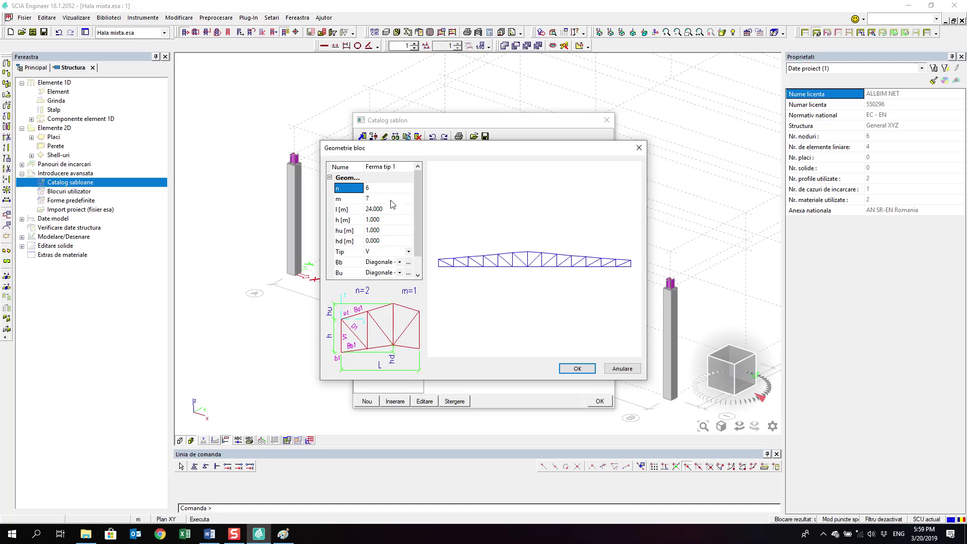
{"action": "left_click", "coordinate": [393, 200]}
{"action": "type", "text": "6"}
{"action": "key", "text": "Return"}
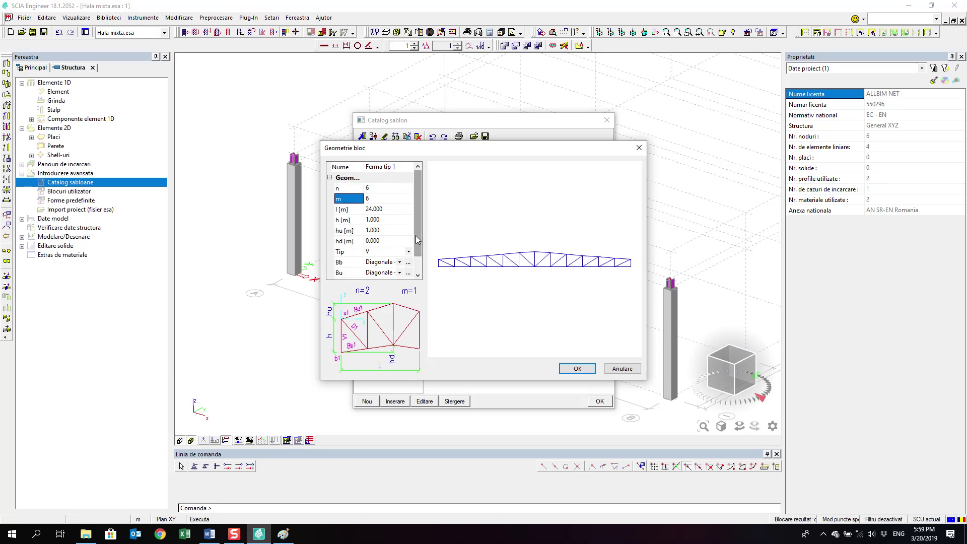
Review the truss block's parameters and preview, and accept its geometry into the template catalogue.
{"action": "scroll", "coordinate": [391, 234], "scroll_direction": "down", "scroll_amount": 1}
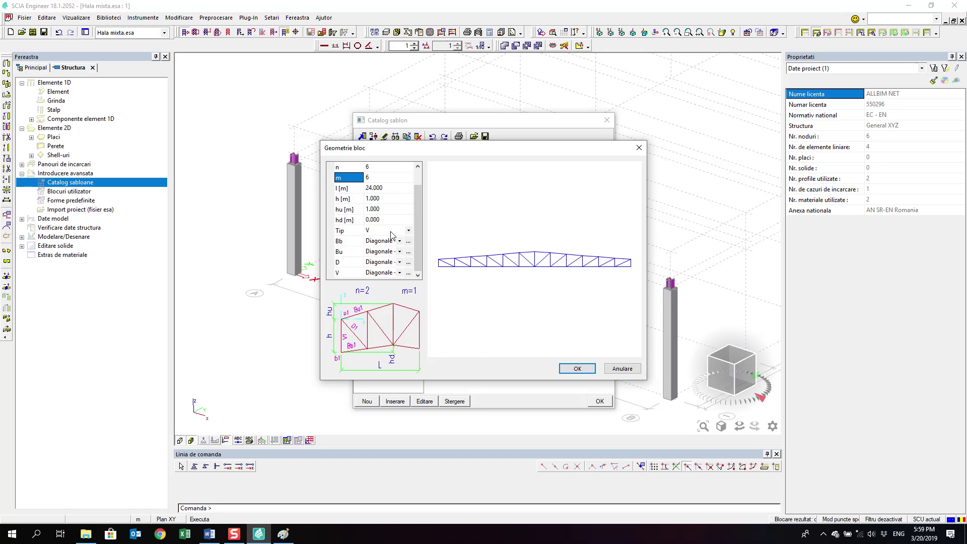
{"action": "scroll", "coordinate": [391, 235], "scroll_direction": "up", "scroll_amount": 1}
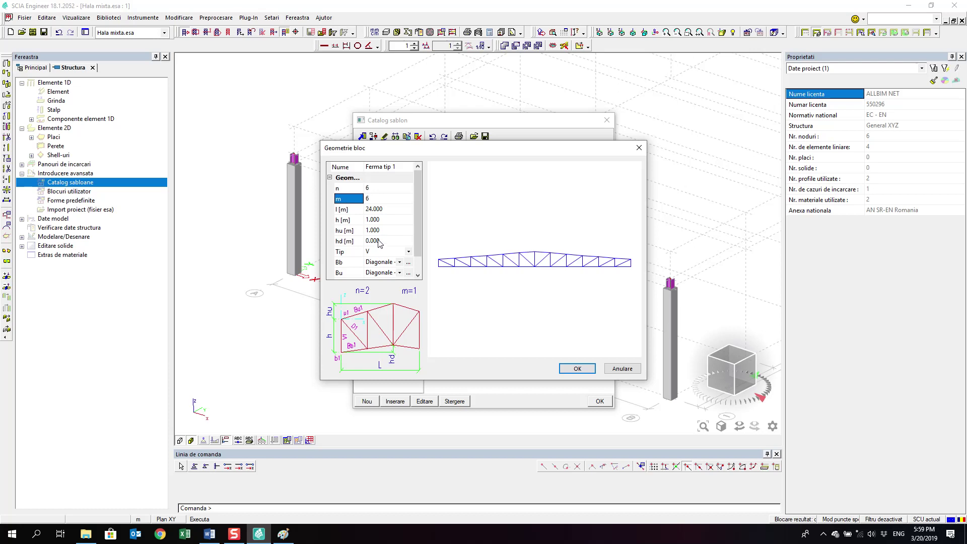
{"action": "left_click", "coordinate": [484, 277]}
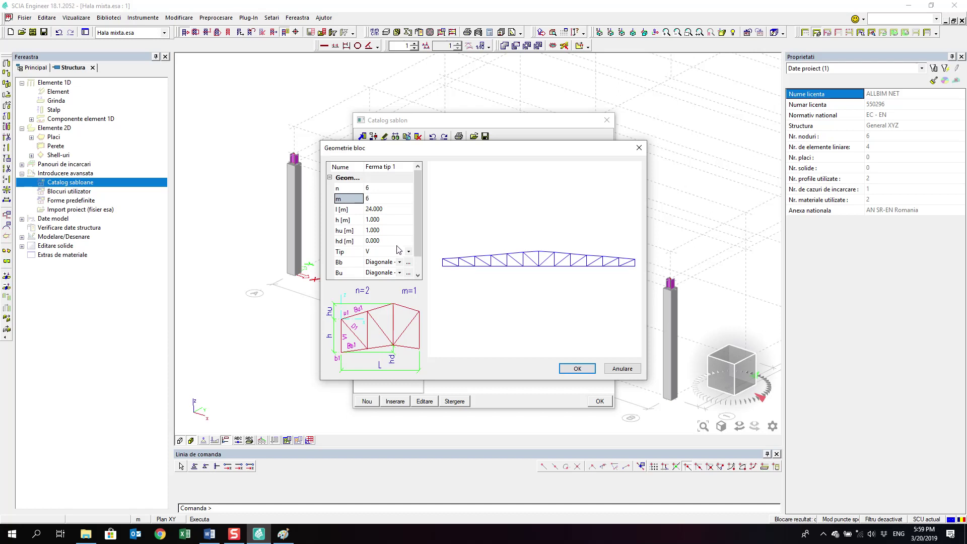
{"action": "left_click_drag", "start_coordinate": [432, 146], "coordinate": [415, 189]}
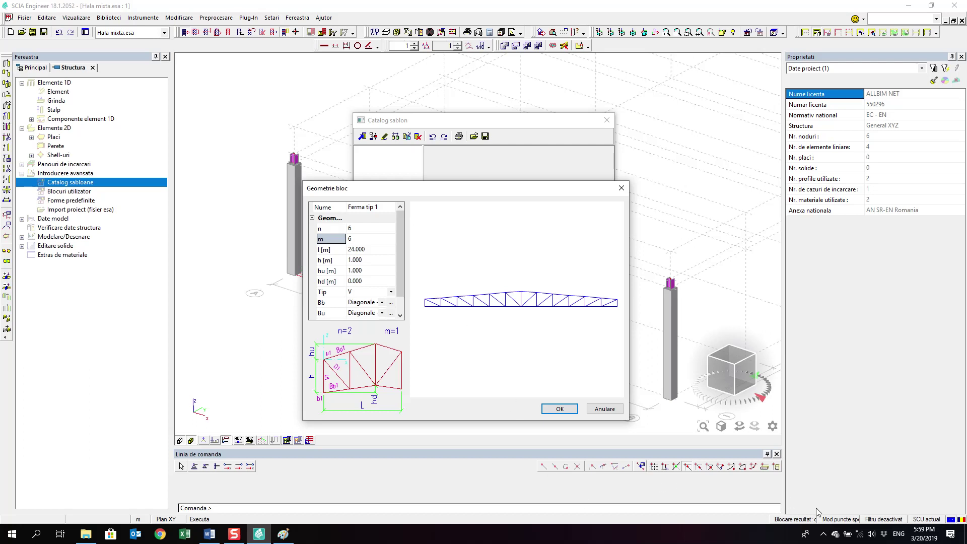
{"action": "left_click", "coordinate": [823, 534]}
{"action": "left_click", "coordinate": [580, 363]}
{"action": "left_click", "coordinate": [559, 409]}
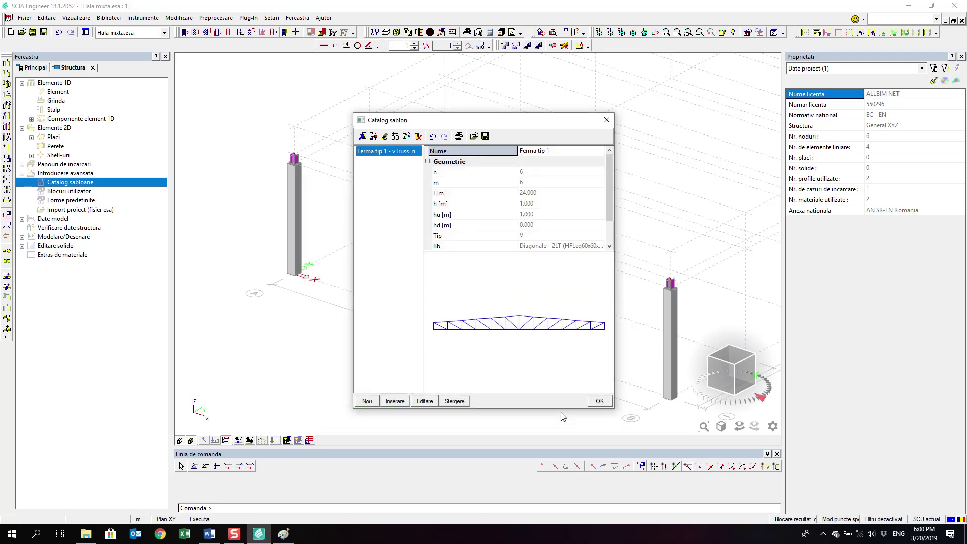
Insert the Ferma tip 1 truss at a grid point below the 8 m level on the second frame line, inspect it and undo the insertion.
{"action": "left_click", "coordinate": [604, 402]}
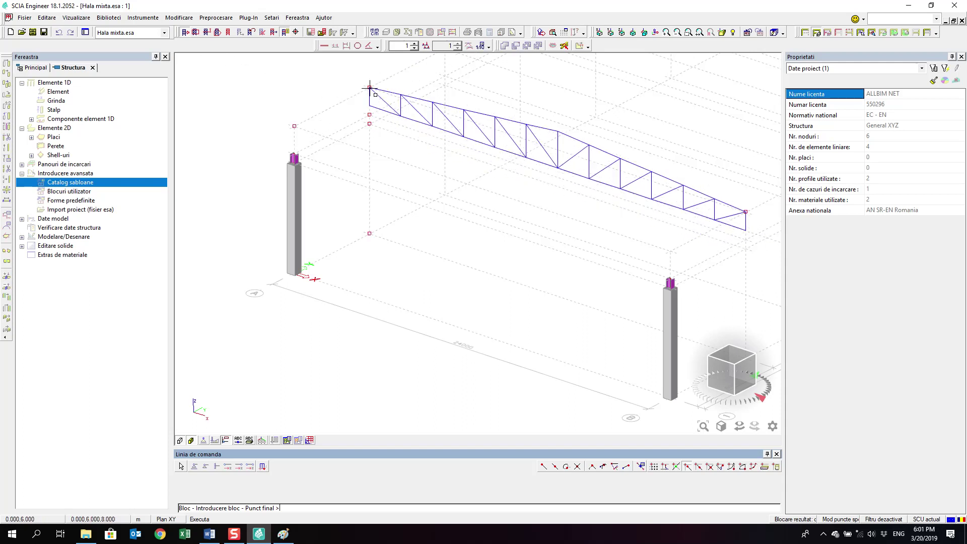
{"action": "middle_click_drag", "start_coordinate": [369, 88], "coordinate": [358, 115]}
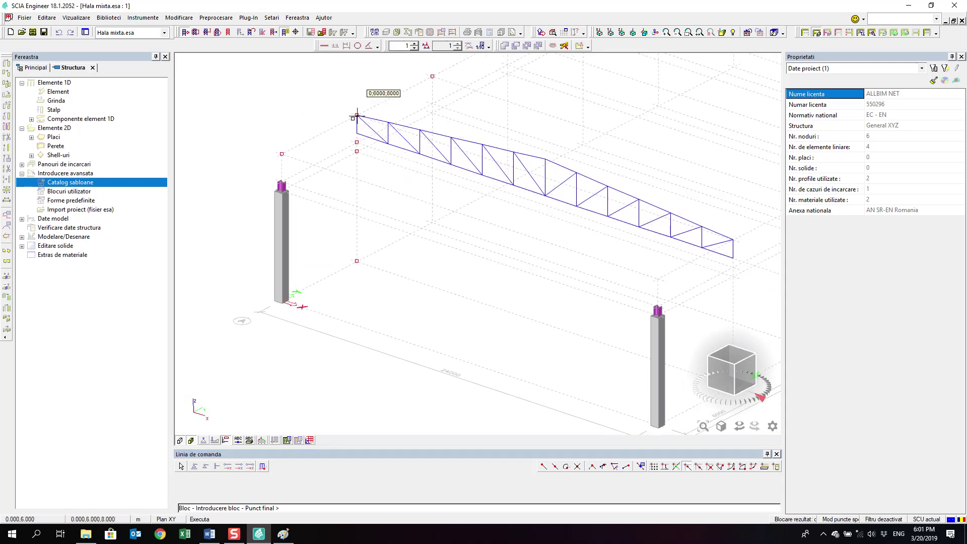
{"action": "left_click", "coordinate": [358, 142]}
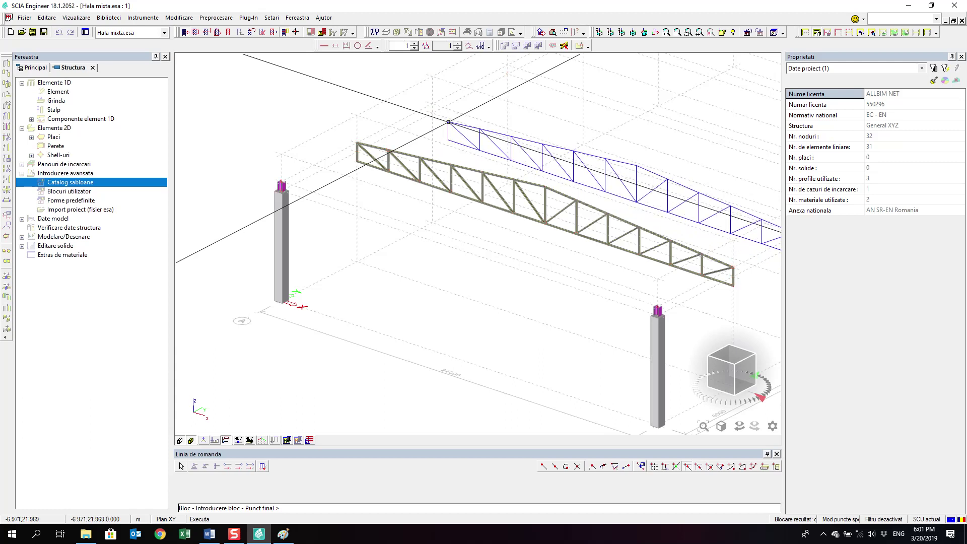
{"action": "key", "text": "Escape"}
{"action": "scroll", "coordinate": [443, 156], "scroll_direction": "up", "scroll_amount": 5}
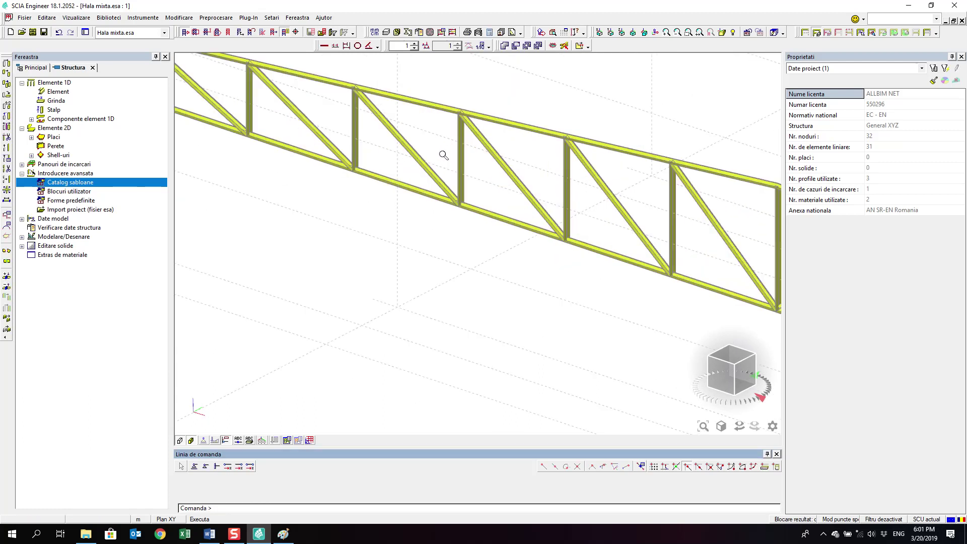
{"action": "scroll", "coordinate": [443, 156], "scroll_direction": "down", "scroll_amount": 6}
{"action": "scroll", "coordinate": [443, 156], "scroll_direction": "up", "scroll_amount": 2}
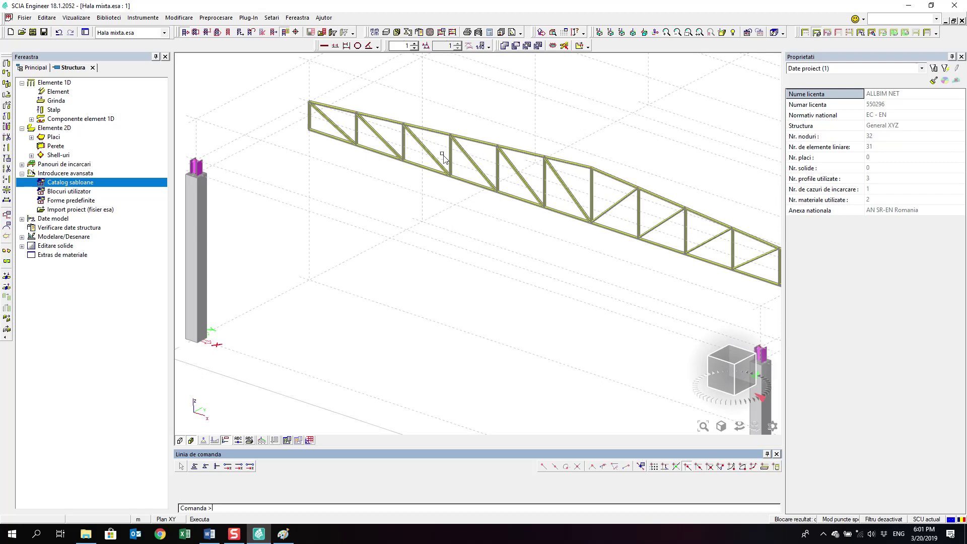
{"action": "scroll", "coordinate": [443, 157], "scroll_direction": "down", "scroll_amount": 2}
{"action": "key", "text": "ctrl+z"}
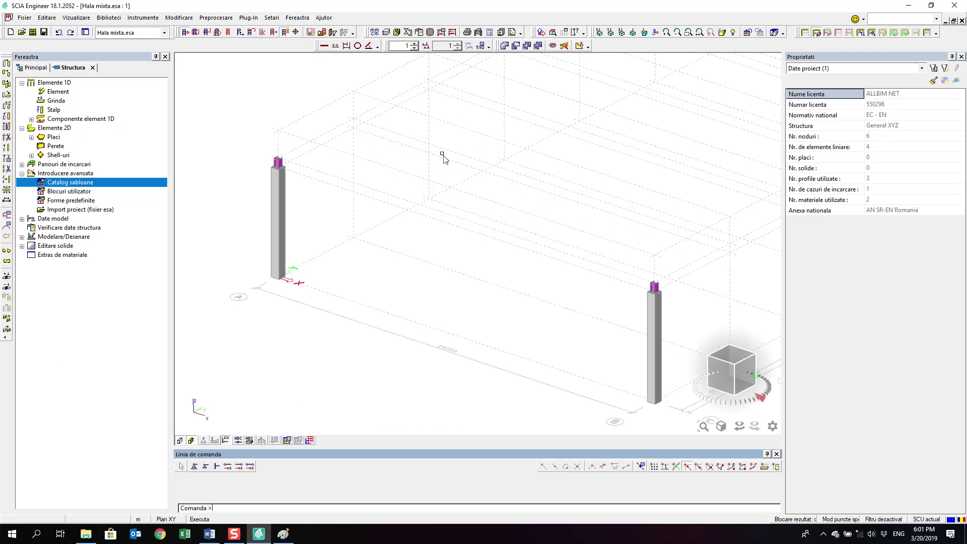
Reopen the geometry of the Ferma tip 1 block from the template catalogue to review its member cross-sections.
{"action": "double_click", "coordinate": [128, 184]}
{"action": "left_click", "coordinate": [426, 403]}
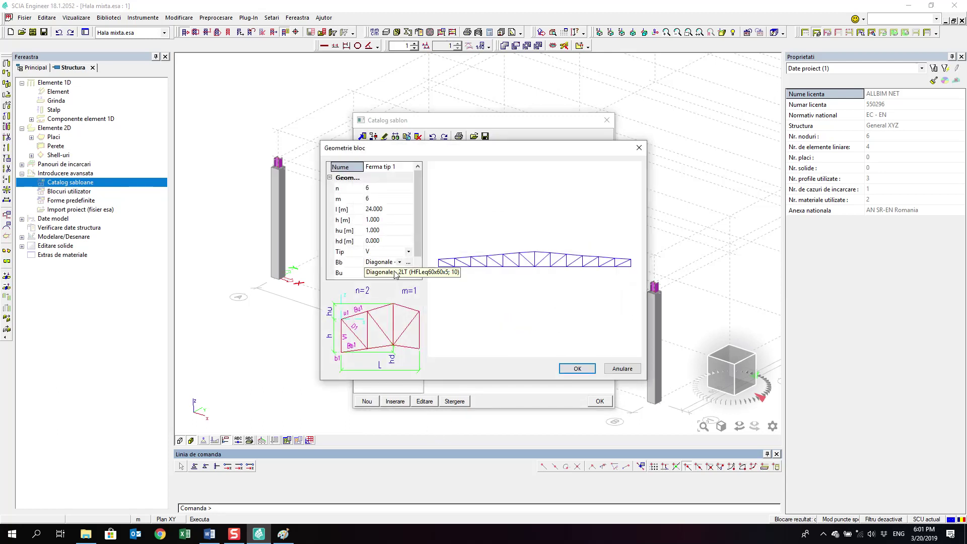
{"action": "key", "text": "Return"}
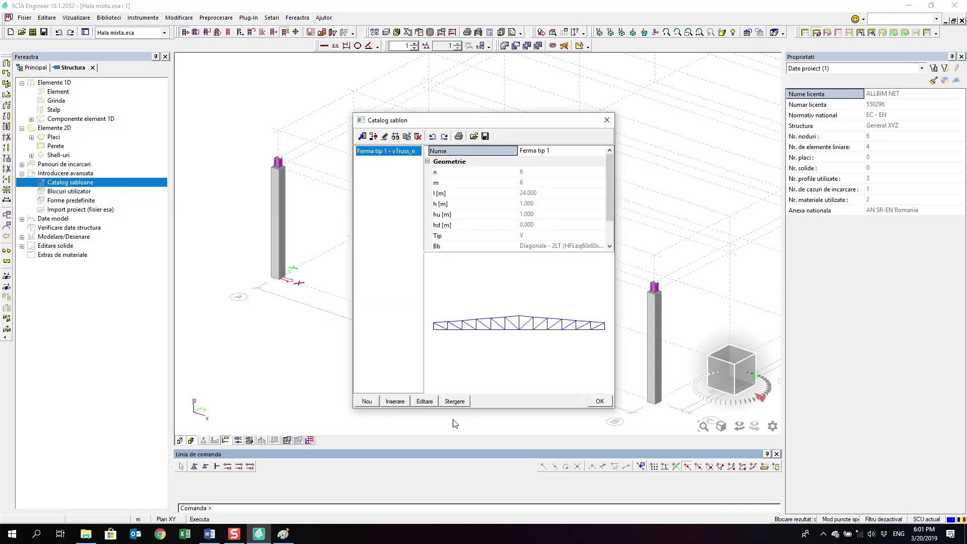
{"action": "left_click", "coordinate": [424, 401]}
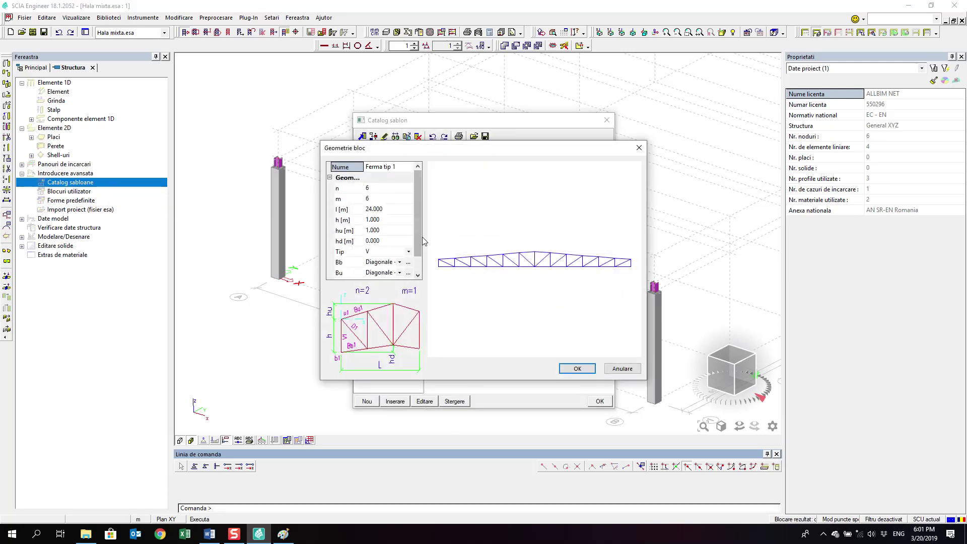
{"action": "scroll", "coordinate": [420, 237], "scroll_direction": "down", "scroll_amount": 1}
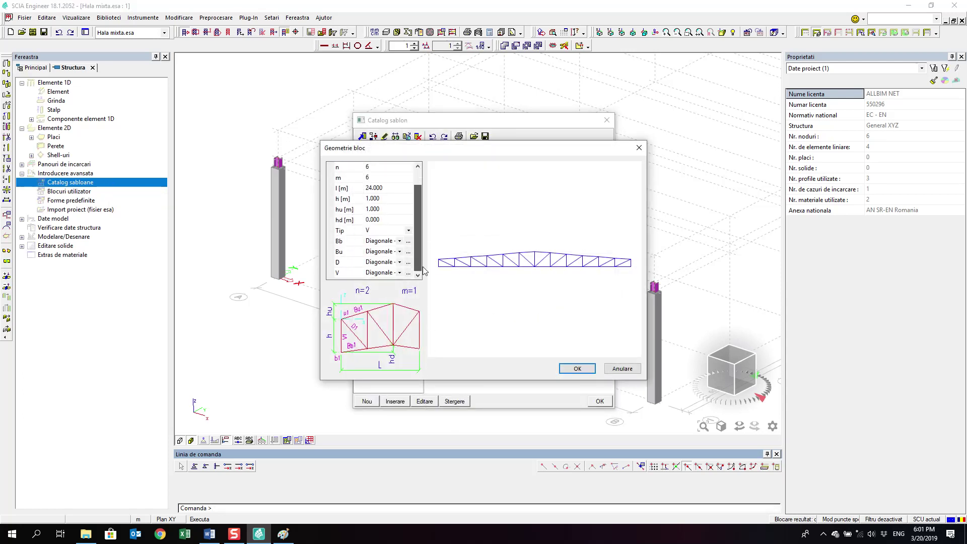
{"action": "left_click", "coordinate": [395, 241]}
{"action": "left_click", "coordinate": [395, 247]}
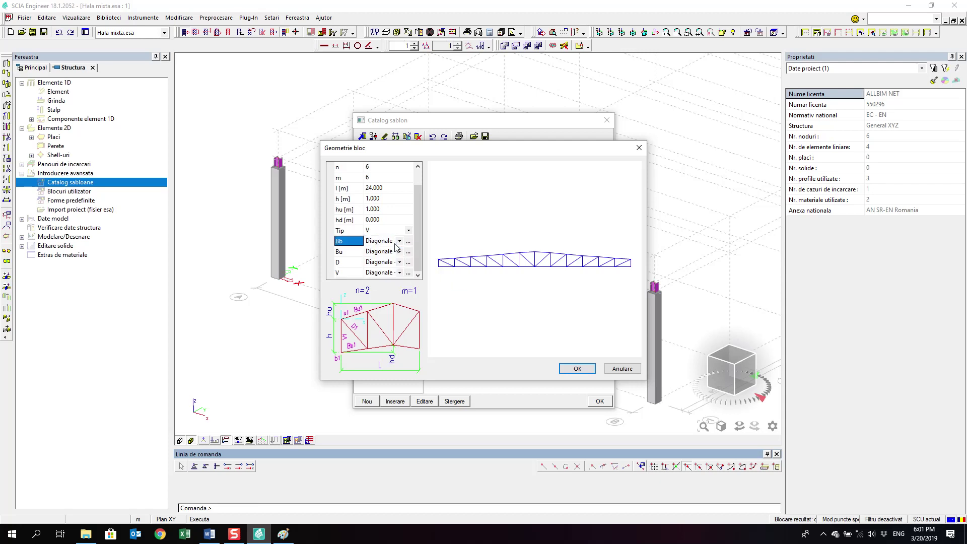
{"action": "left_click", "coordinate": [638, 148]}
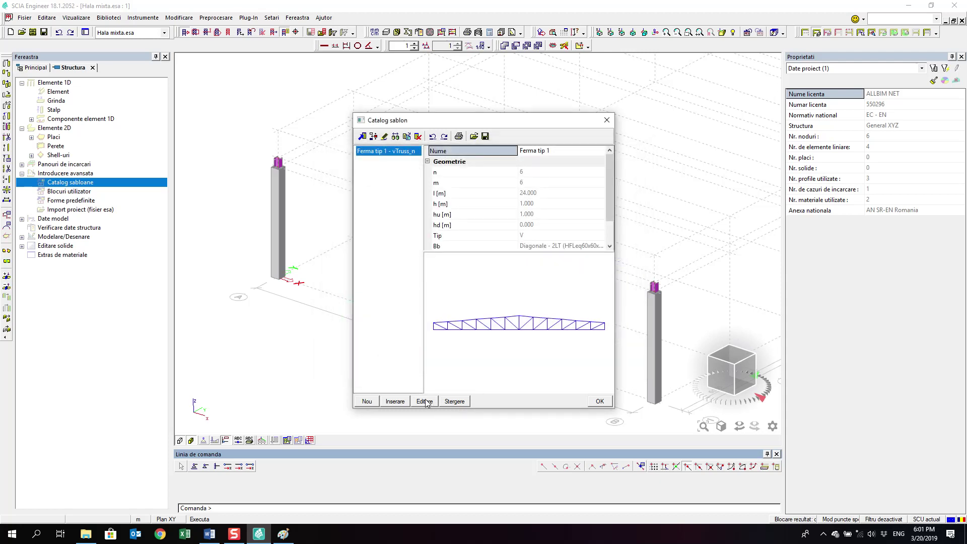
{"action": "left_click", "coordinate": [824, 534]}
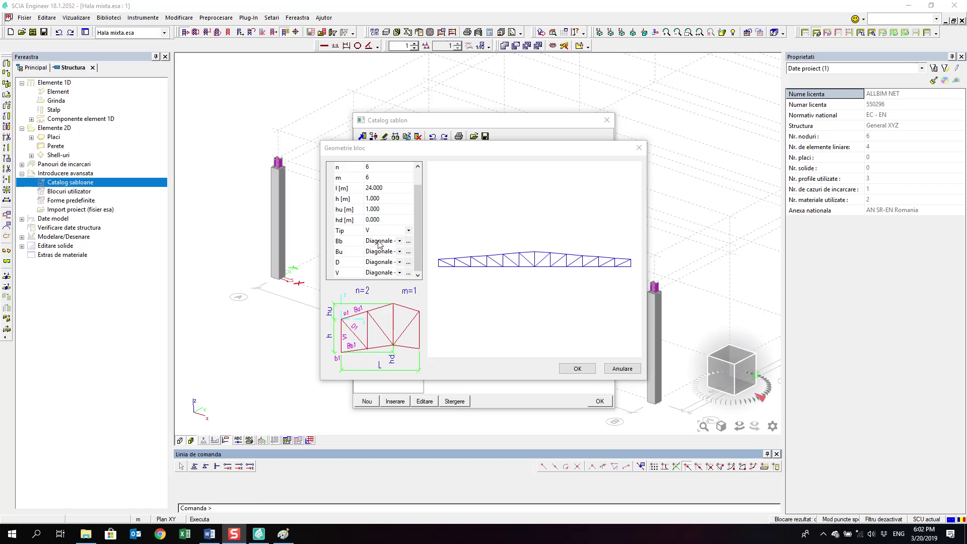
Assign Talpa inferioara 2LT (HFLeq70x70x7; 10) to the bottom chord Bb and Talpa superioara 2LT (HFLeq90x90x9; 10) to the top chord Bu, accepting the geometry.
{"action": "left_click", "coordinate": [379, 241]}
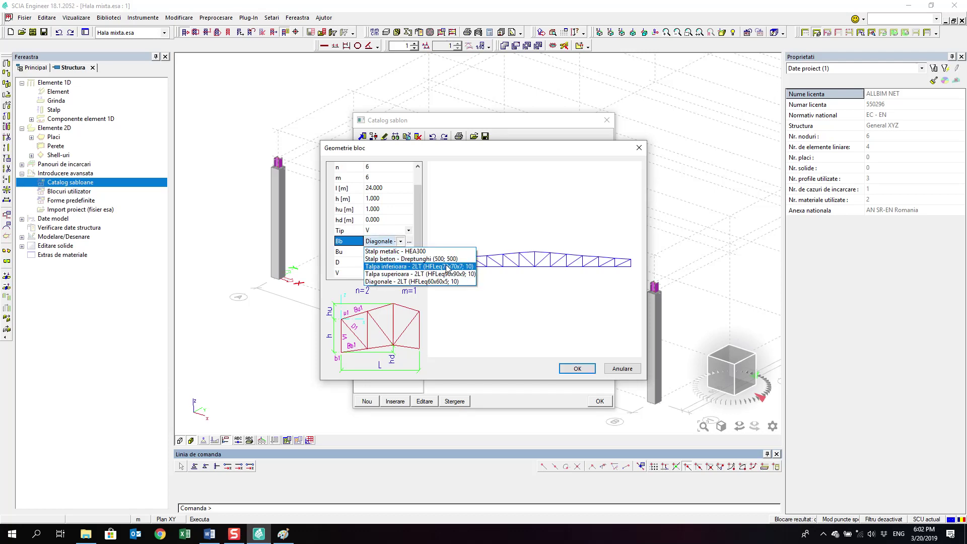
{"action": "left_click", "coordinate": [448, 267]}
{"action": "left_click", "coordinate": [397, 251]}
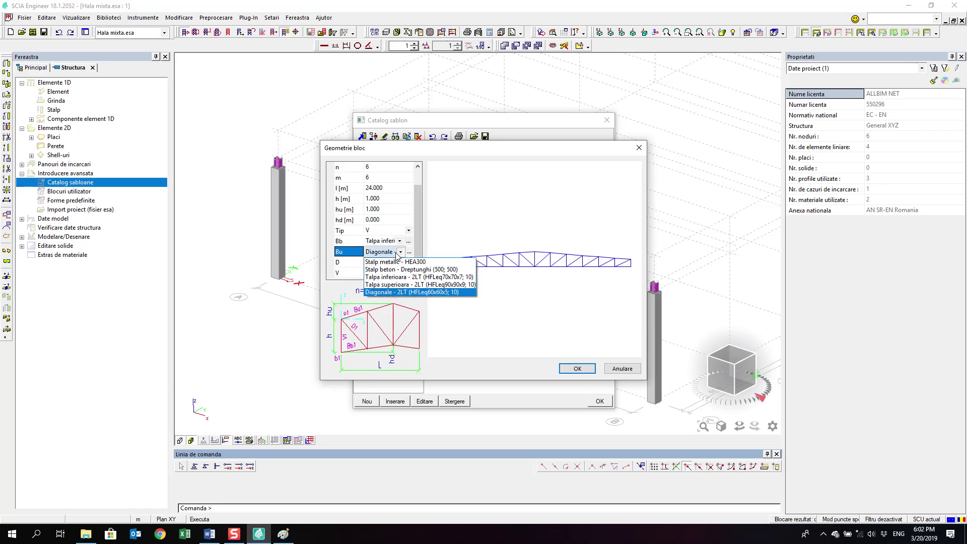
{"action": "left_click", "coordinate": [403, 284]}
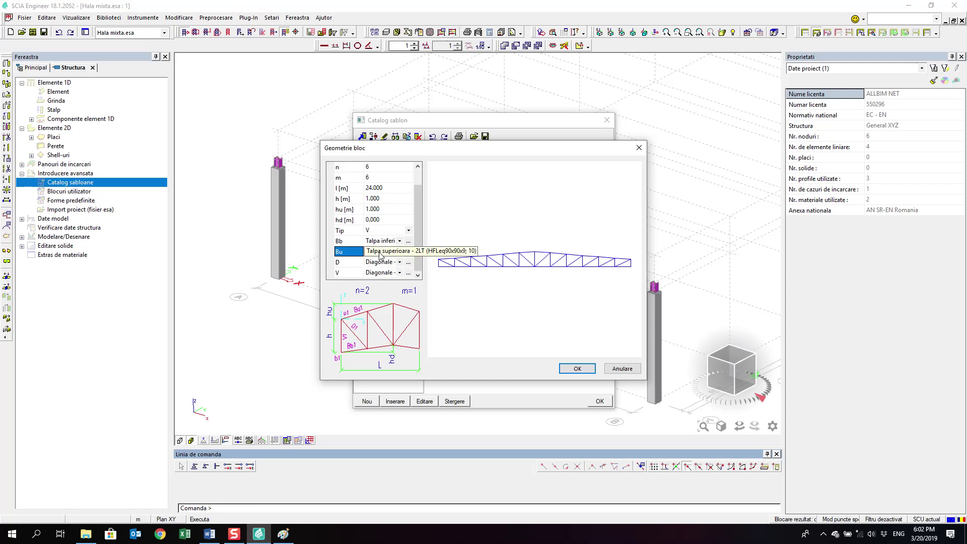
{"action": "left_click", "coordinate": [578, 369]}
Insert the Ferma tip 1 truss into the model at grid point 0;6000;8000 and finish the block insertion.
{"action": "left_click", "coordinate": [600, 401]}
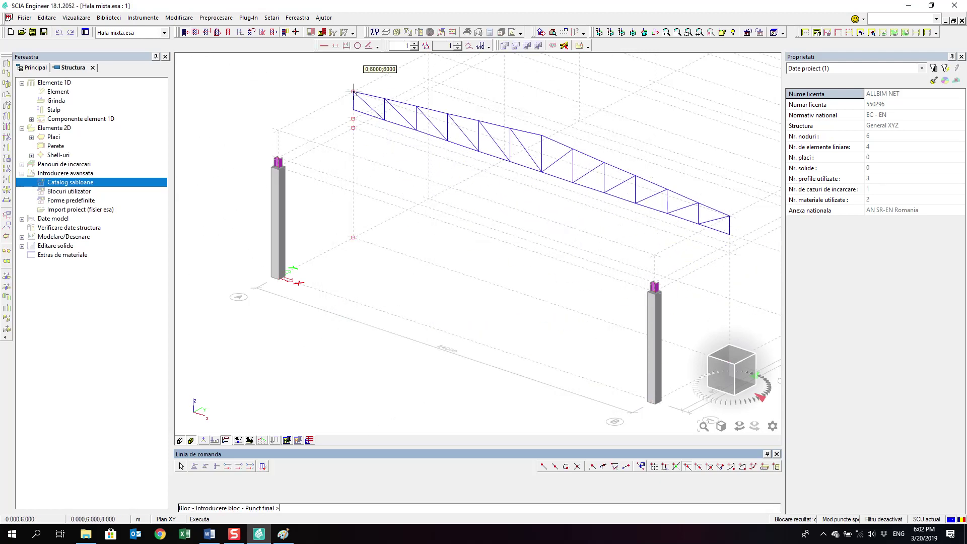
{"action": "left_click", "coordinate": [353, 92]}
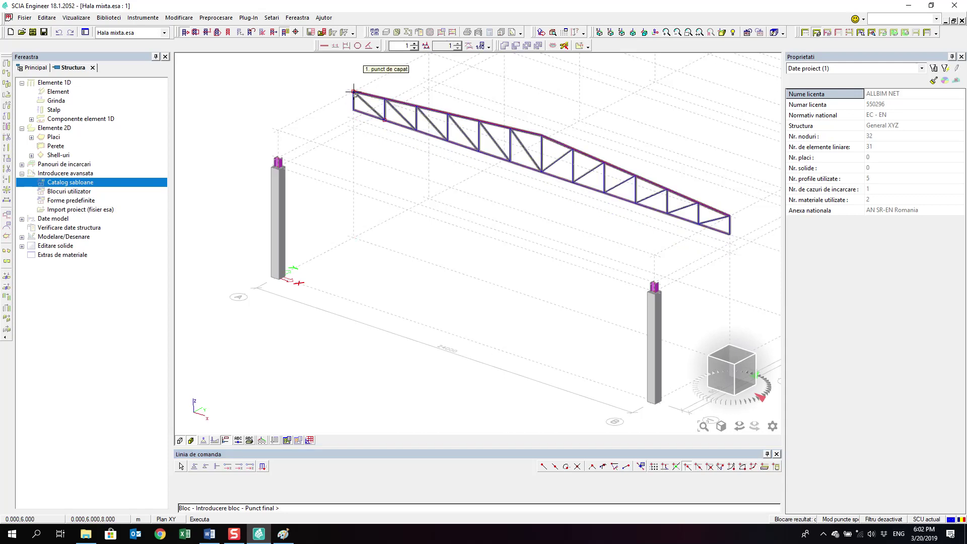
{"action": "key", "text": "Escape"}
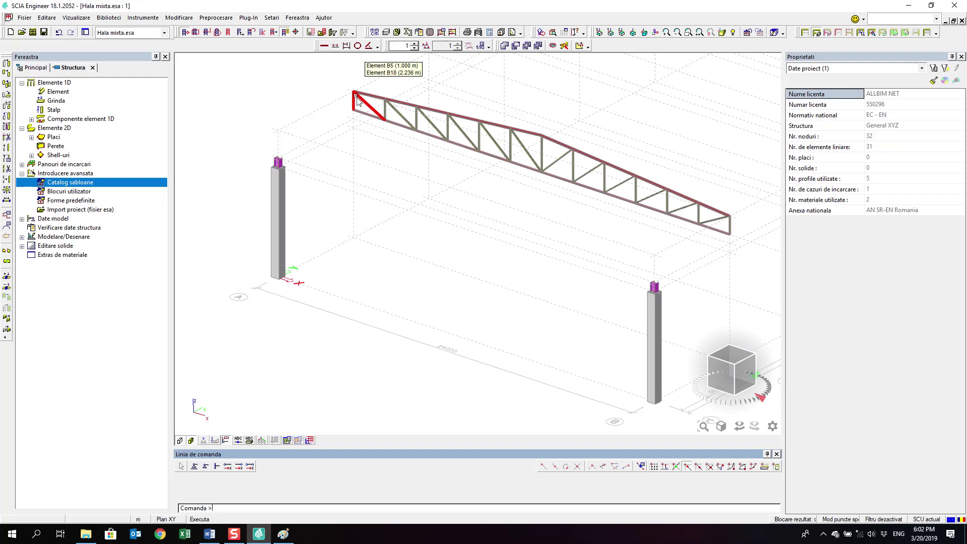
{"action": "middle_click_drag", "start_coordinate": [357, 103], "coordinate": [376, 151]}
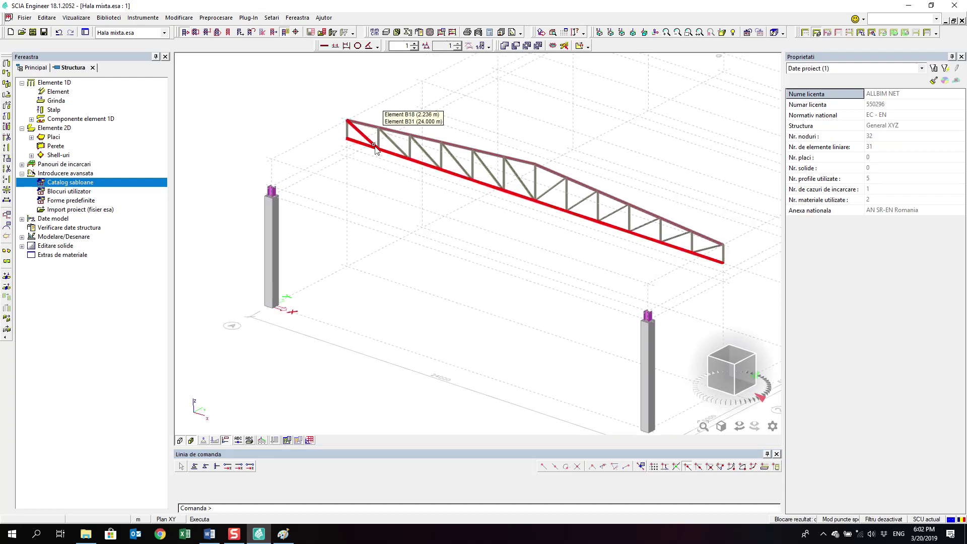
Examine the inserted truss up close from several angles, checking its chords, web members, a top-chord node and the truss ends.
{"action": "scroll", "coordinate": [375, 150], "scroll_direction": "up", "scroll_amount": 2}
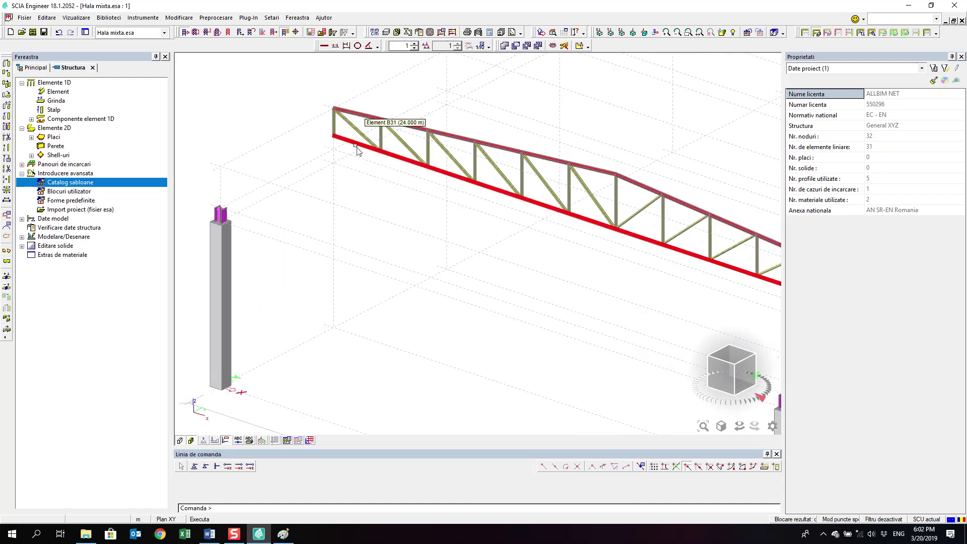
{"action": "scroll", "coordinate": [358, 151], "scroll_direction": "down", "scroll_amount": 3}
{"action": "scroll", "coordinate": [453, 164], "scroll_direction": "up", "scroll_amount": 1}
{"action": "left_click", "coordinate": [454, 160]}
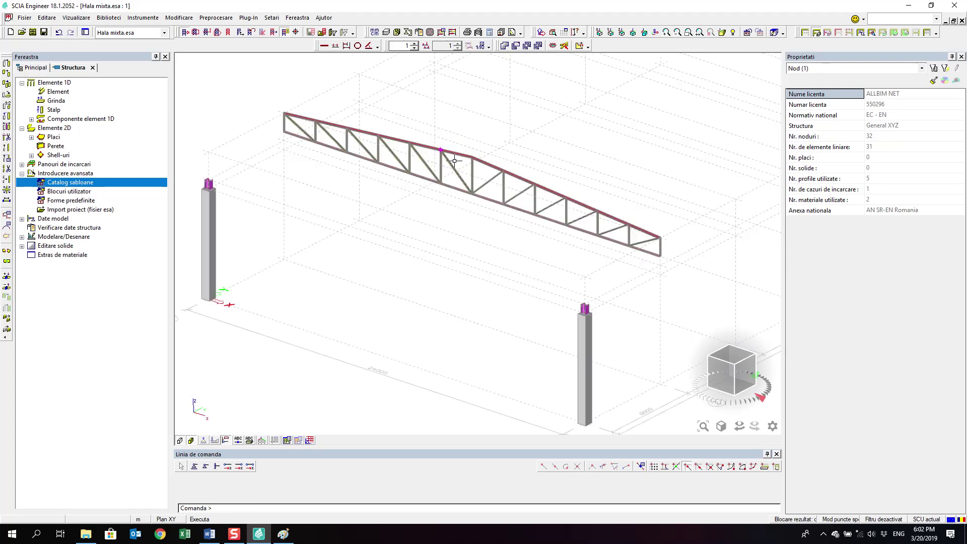
{"action": "right_click_drag", "start_coordinate": [455, 161], "coordinate": [488, 198], "text": "ctrl"}
{"action": "key", "text": "Escape"}
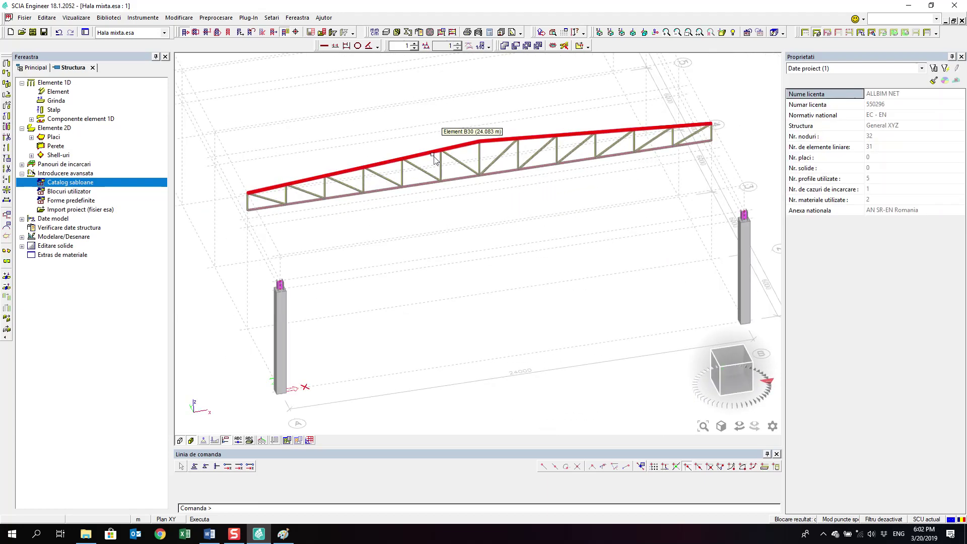
{"action": "right_click_drag", "start_coordinate": [421, 190], "coordinate": [316, 164], "text": "ctrl"}
{"action": "scroll", "coordinate": [371, 173], "scroll_direction": "up", "scroll_amount": 3}
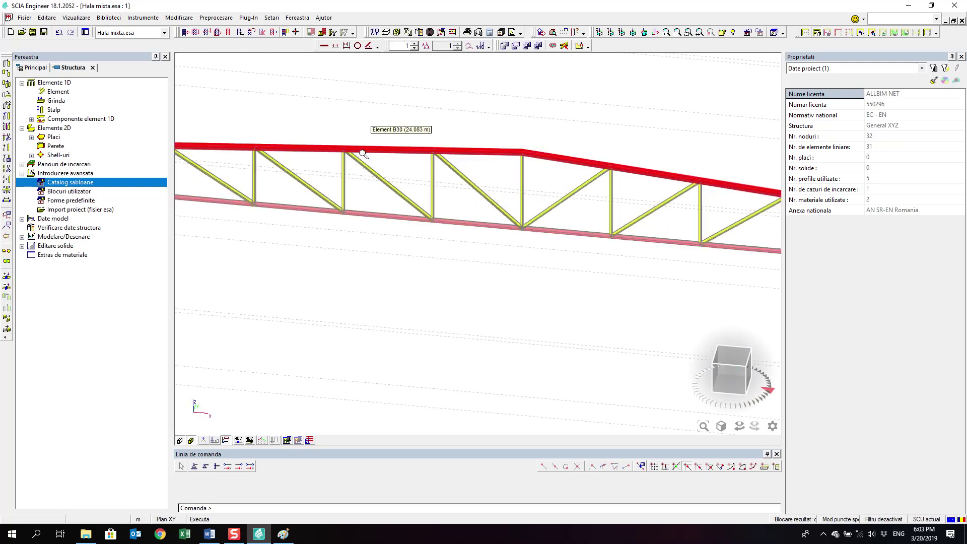
{"action": "scroll", "coordinate": [362, 154], "scroll_direction": "up", "scroll_amount": 5}
{"action": "left_click", "coordinate": [259, 135]}
{"action": "scroll", "coordinate": [307, 163], "scroll_direction": "down", "scroll_amount": 2}
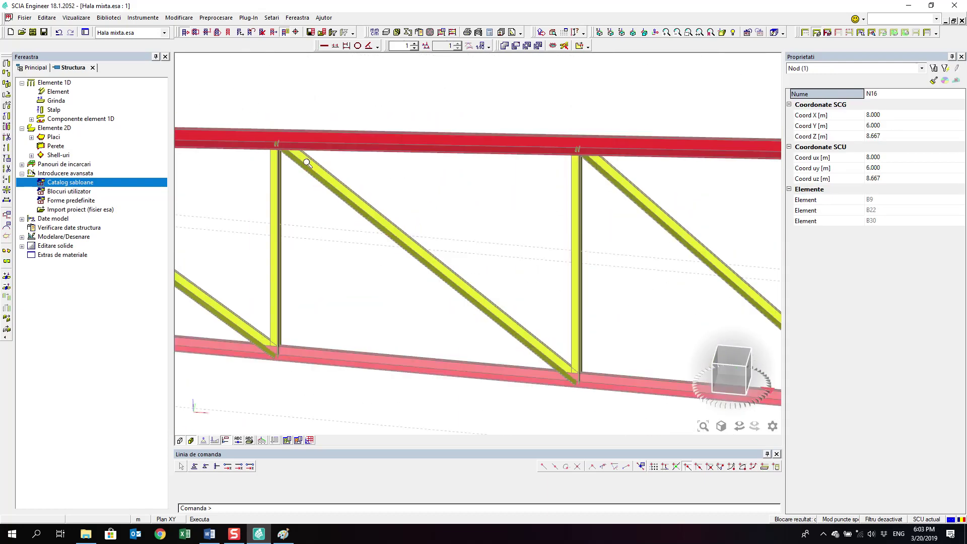
{"action": "scroll", "coordinate": [346, 194], "scroll_direction": "down", "scroll_amount": 2}
{"action": "right_click_drag", "start_coordinate": [345, 195], "coordinate": [229, 246], "text": "ctrl"}
{"action": "scroll", "coordinate": [345, 190], "scroll_direction": "down", "scroll_amount": 4}
{"action": "scroll", "coordinate": [229, 246], "scroll_direction": "up", "scroll_amount": 2}
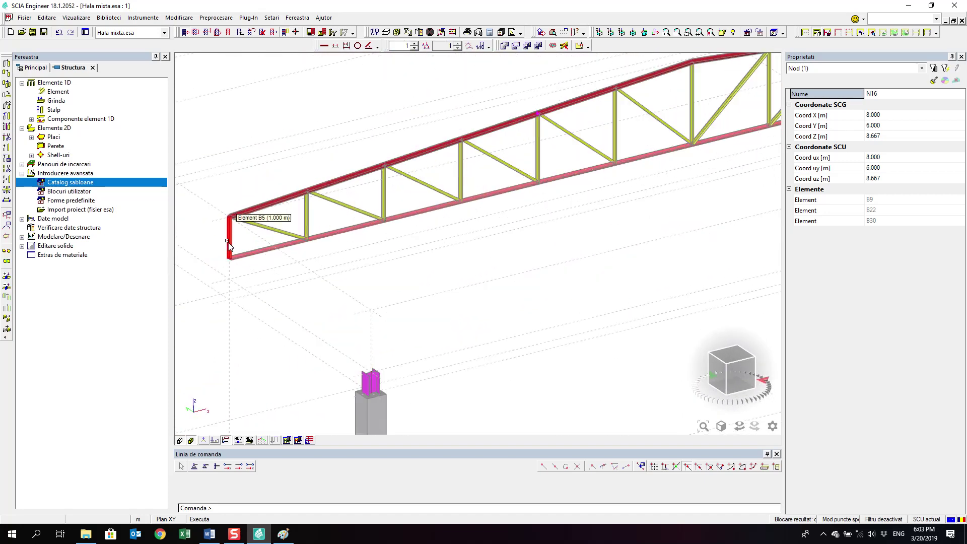
{"action": "scroll", "coordinate": [230, 232], "scroll_direction": "down", "scroll_amount": 2}
{"action": "key", "text": "Escape"}
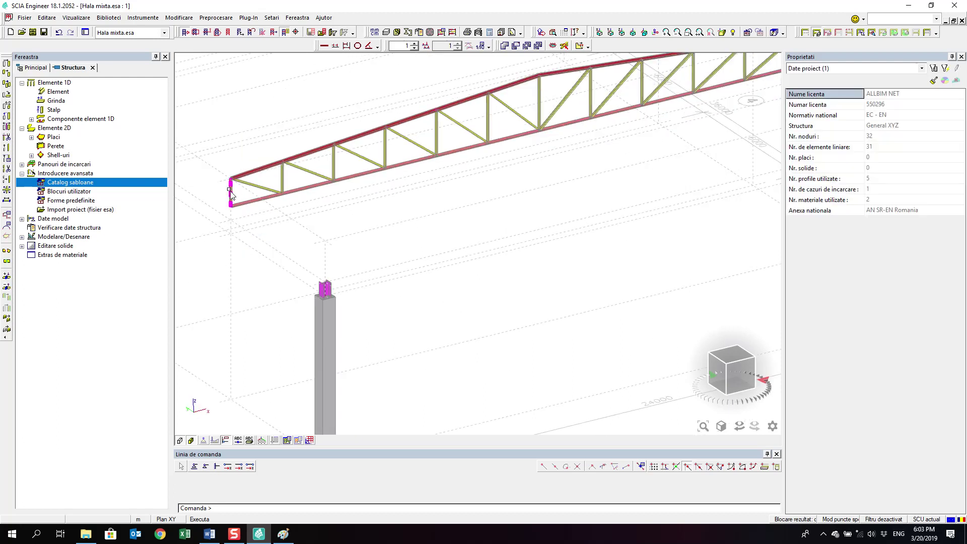
{"action": "left_click", "coordinate": [230, 194]}
{"action": "scroll", "coordinate": [231, 194], "scroll_direction": "down", "scroll_amount": 3}
{"action": "scroll", "coordinate": [403, 167], "scroll_direction": "up", "scroll_amount": 2}
{"action": "left_click", "coordinate": [540, 141]}
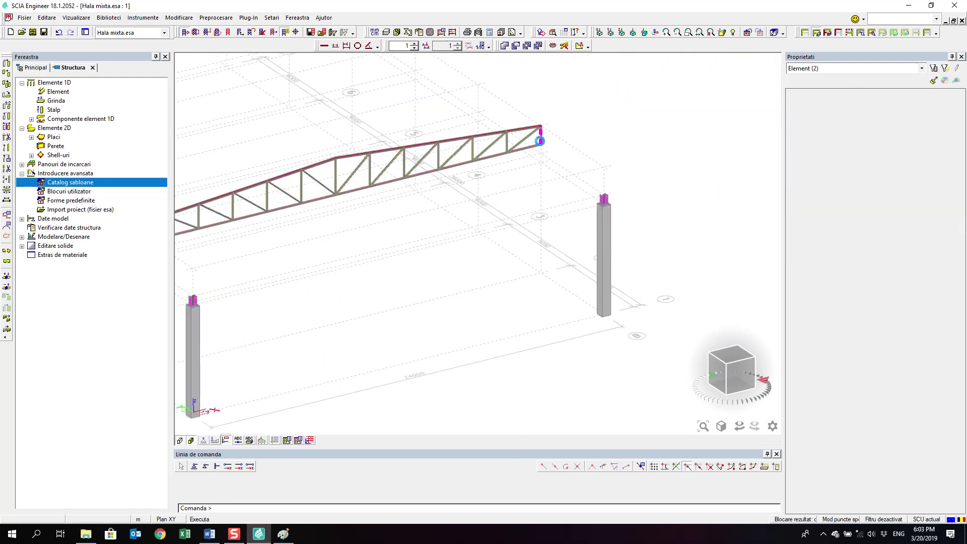
{"action": "right_click_drag", "start_coordinate": [353, 225], "coordinate": [447, 215], "text": "shift"}
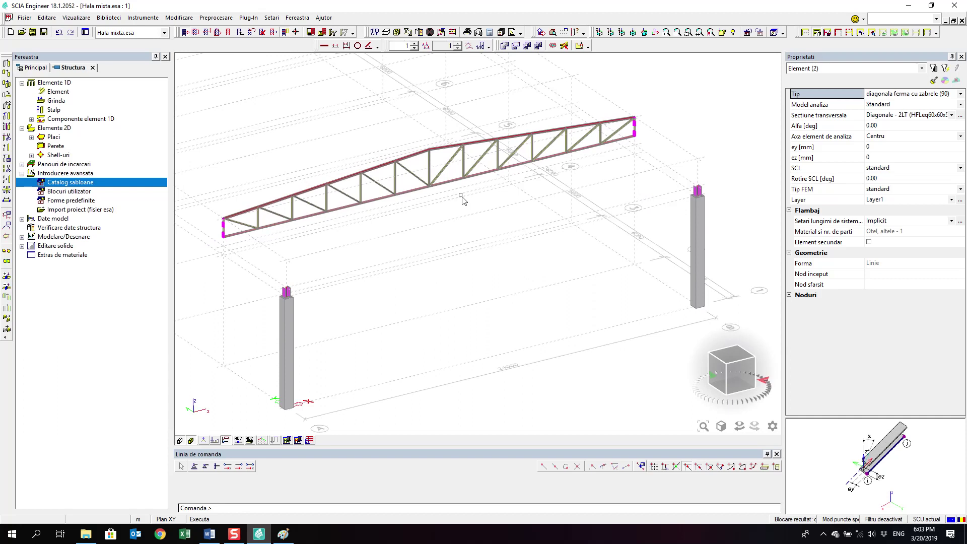
{"action": "key", "text": "Escape"}
Delete the two vertical end posts of the roof truss.
{"action": "left_click", "coordinate": [223, 226]}
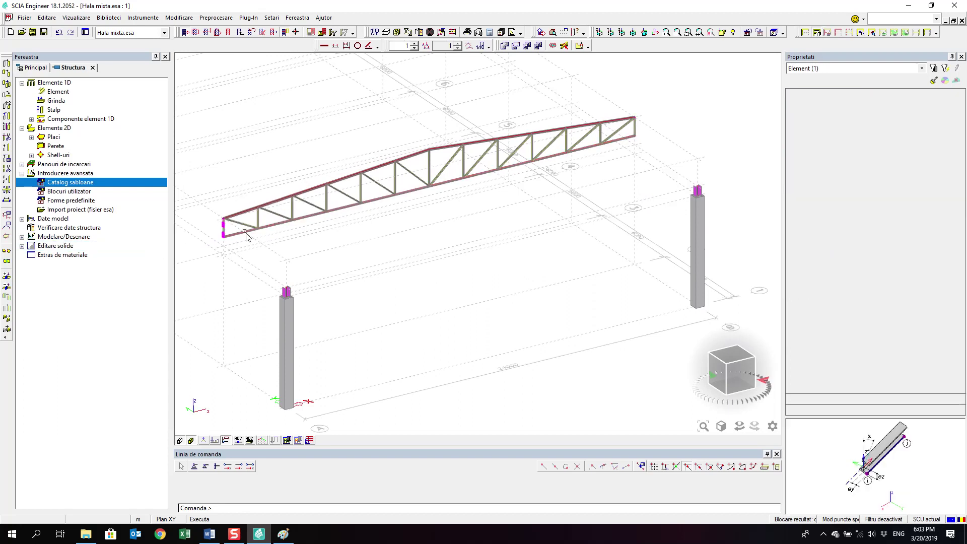
{"action": "left_click", "coordinate": [636, 138]}
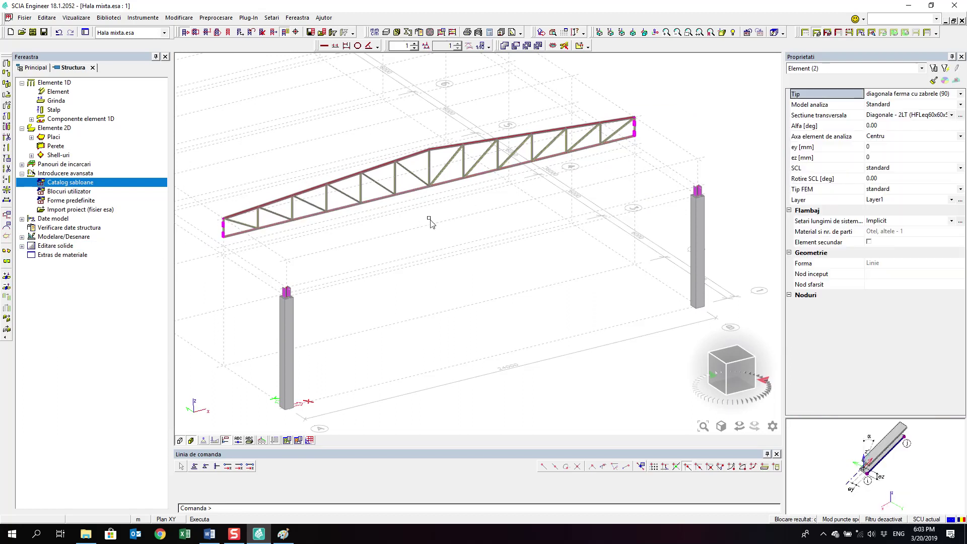
{"action": "key", "text": "Delete"}
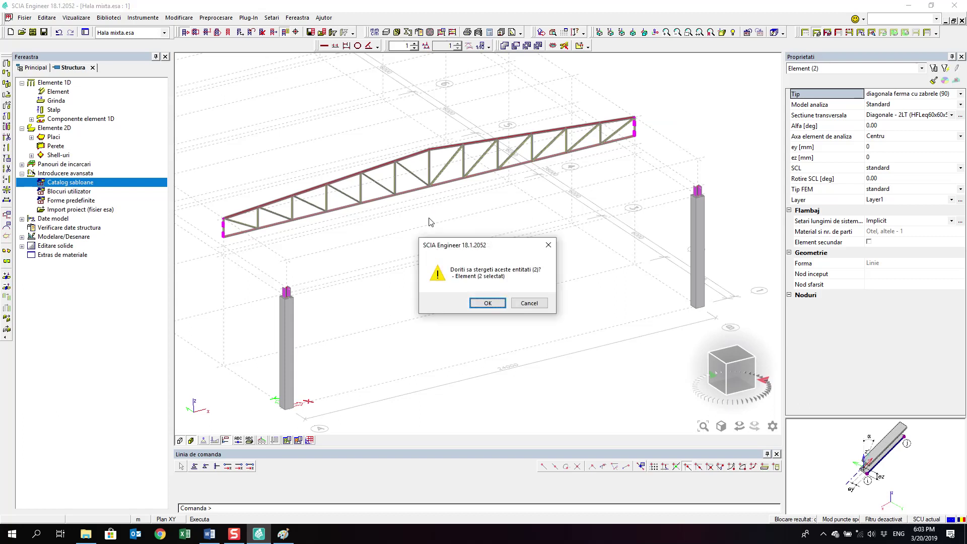
{"action": "left_click", "coordinate": [486, 303]}
Examine the truss without its end posts against the columns and grid, using the X, Y, Z and axonometric views.
{"action": "scroll", "coordinate": [228, 222], "scroll_direction": "up", "scroll_amount": 2}
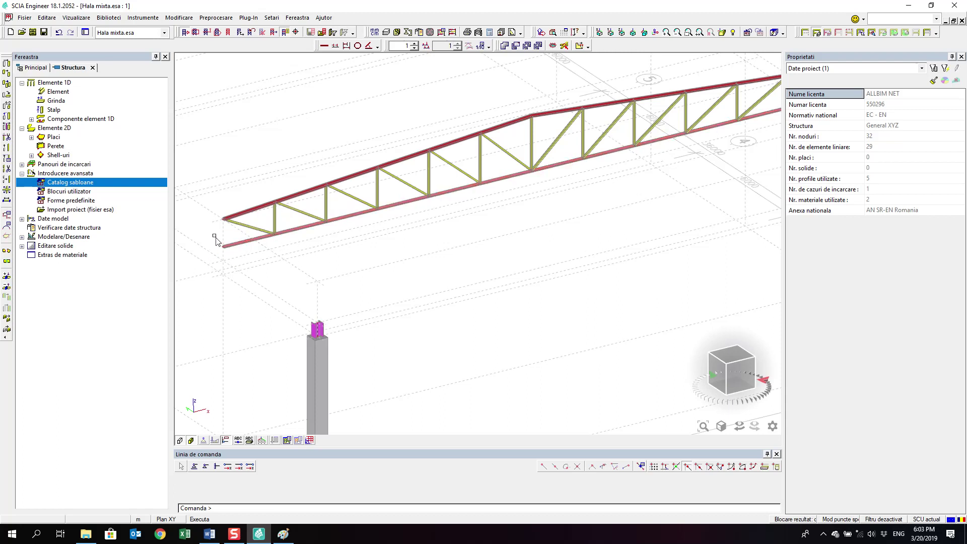
{"action": "scroll", "coordinate": [218, 236], "scroll_direction": "up", "scroll_amount": 2}
{"action": "scroll", "coordinate": [263, 249], "scroll_direction": "down", "scroll_amount": 3}
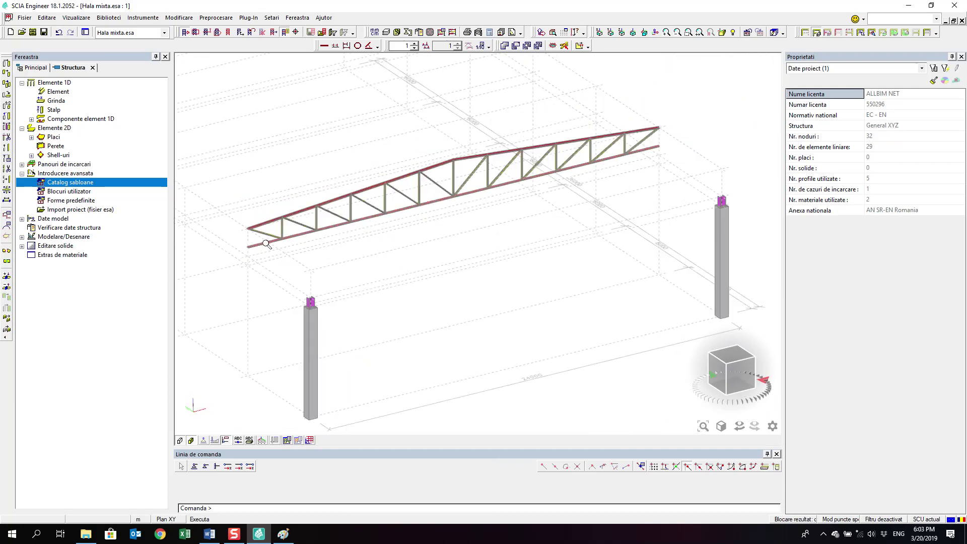
{"action": "left_click", "coordinate": [306, 238]}
{"action": "right_click_drag", "start_coordinate": [306, 238], "coordinate": [349, 247], "text": "ctrl"}
{"action": "key", "text": "Escape"}
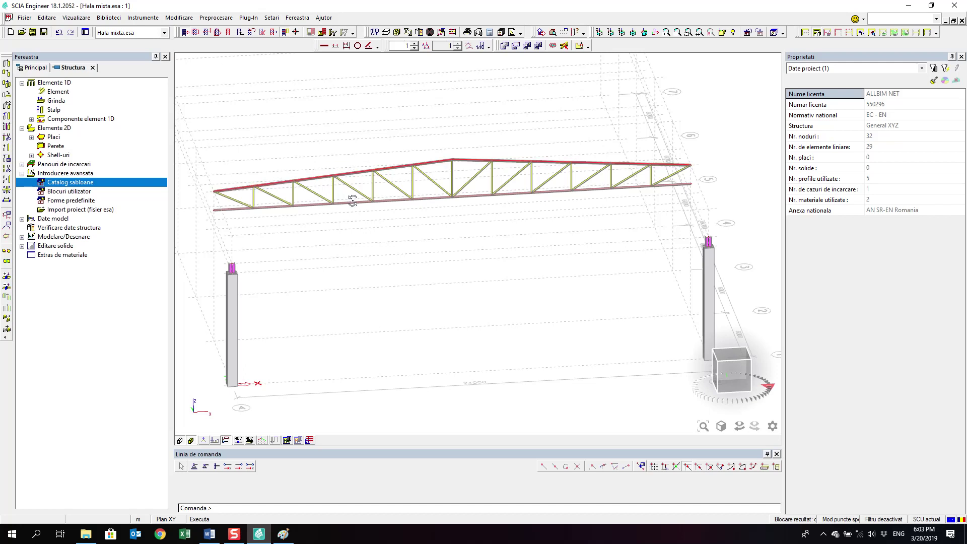
{"action": "right_click_drag", "start_coordinate": [350, 199], "coordinate": [358, 171], "text": "ctrl"}
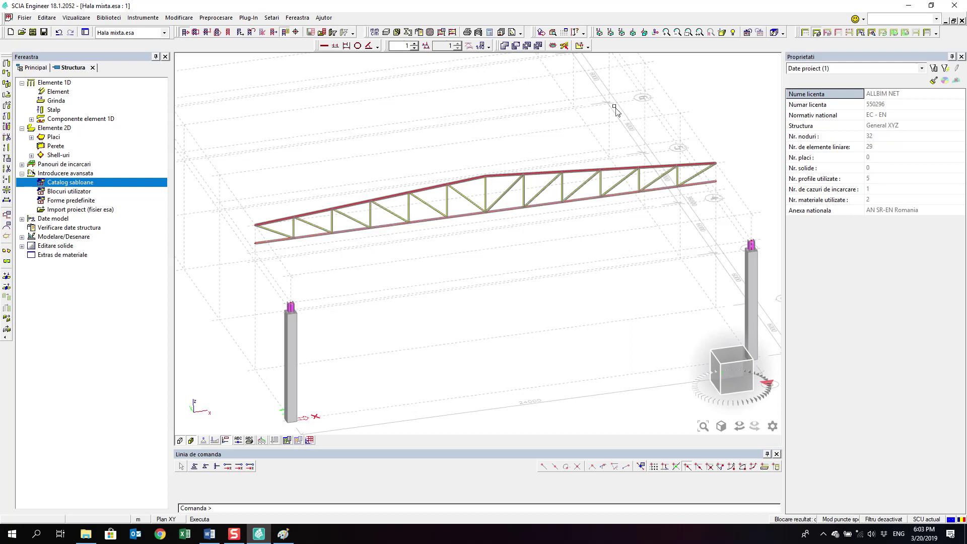
{"action": "left_click", "coordinate": [602, 34]}
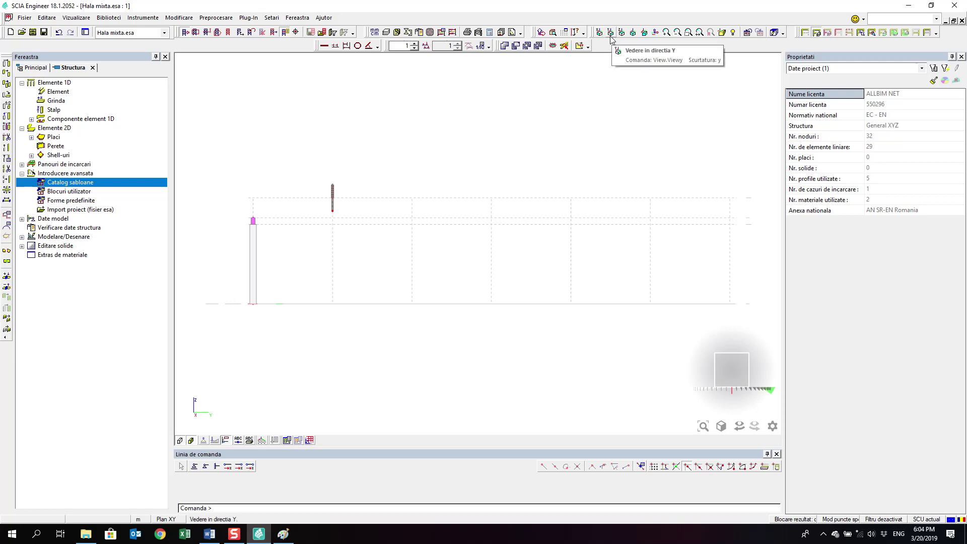
{"action": "left_click", "coordinate": [611, 38]}
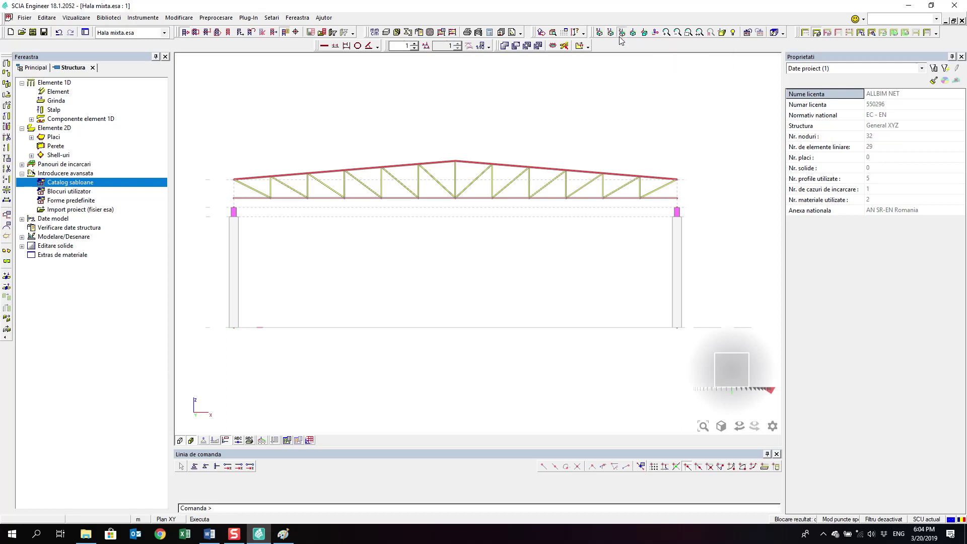
{"action": "left_click", "coordinate": [621, 35]}
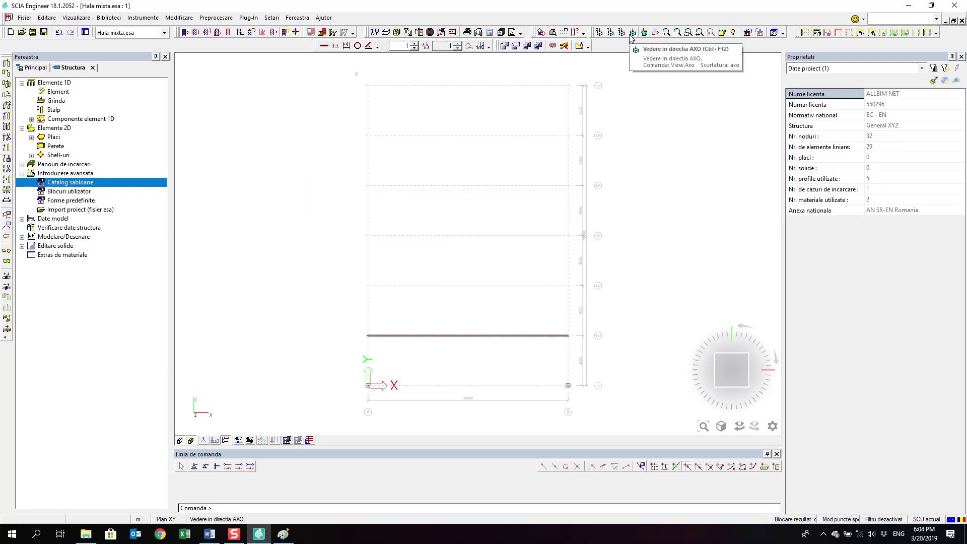
{"action": "left_click", "coordinate": [632, 34]}
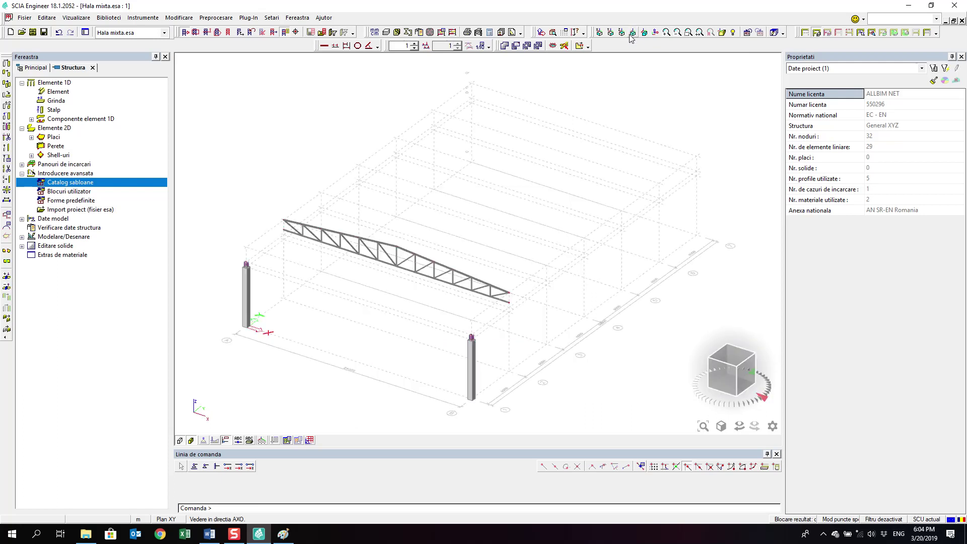
{"action": "scroll", "coordinate": [308, 224], "scroll_direction": "up", "scroll_amount": 4}
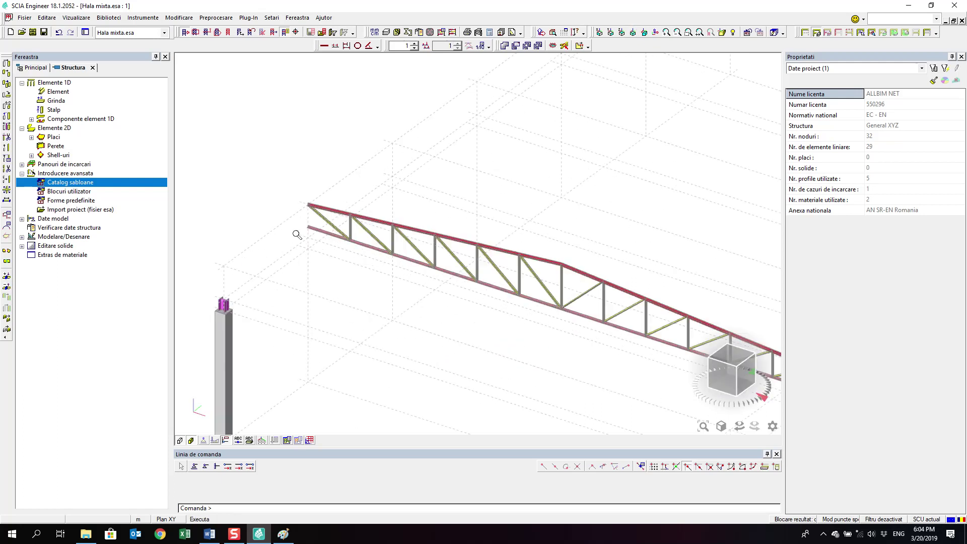
{"action": "scroll", "coordinate": [488, 137], "scroll_direction": "down", "scroll_amount": 4}
{"action": "scroll", "coordinate": [488, 137], "scroll_direction": "up", "scroll_amount": 2}
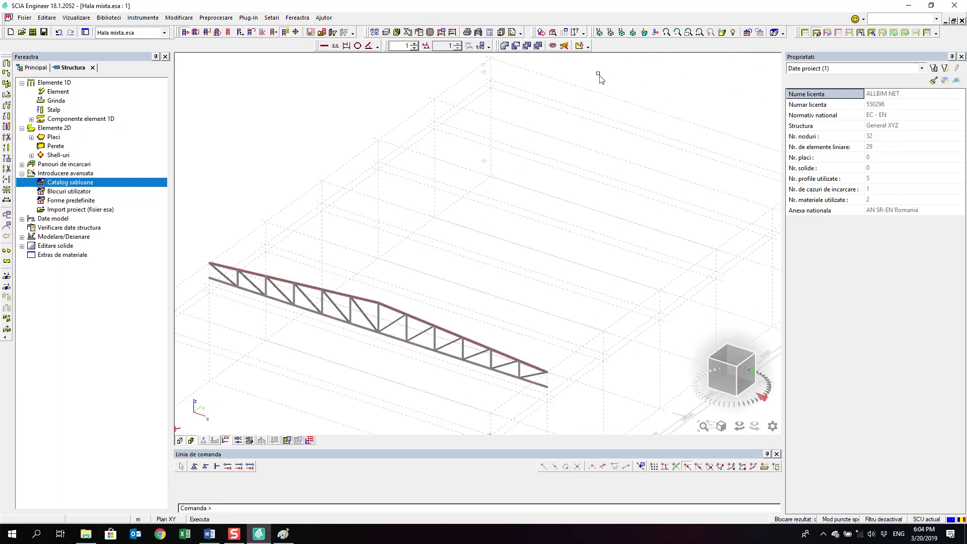
{"action": "left_click", "coordinate": [600, 37]}
{"action": "left_click_drag", "start_coordinate": [323, 162], "coordinate": [351, 229]}
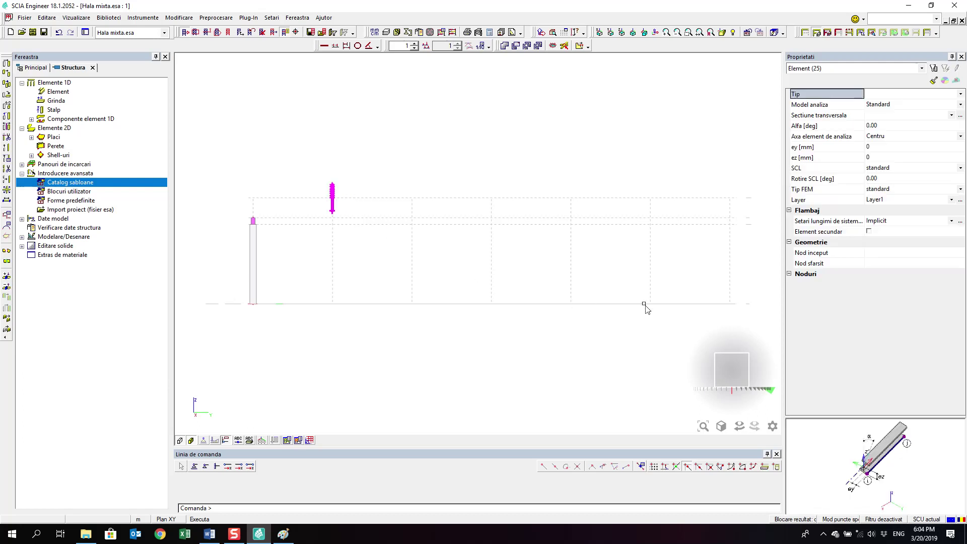
{"action": "left_click", "coordinate": [632, 34]}
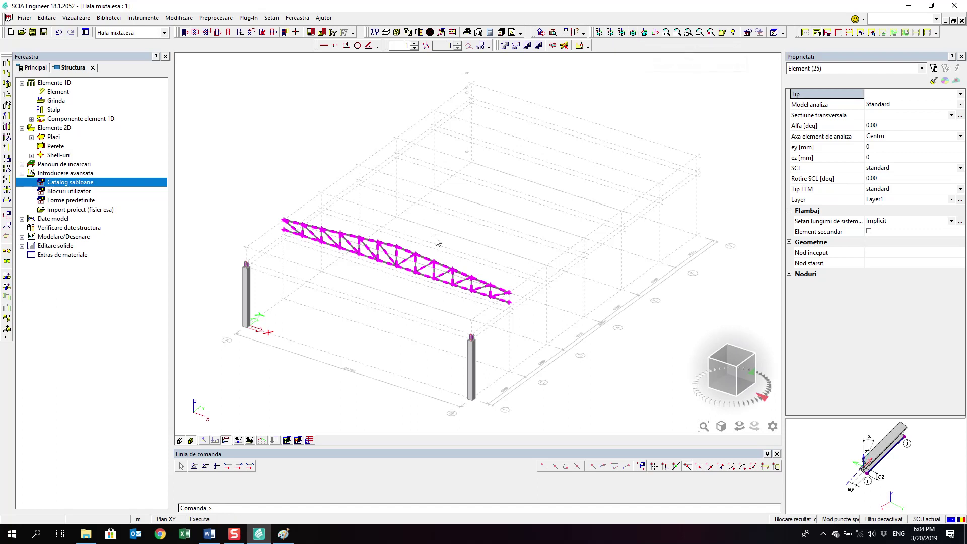
{"action": "right_click_drag", "start_coordinate": [425, 272], "coordinate": [475, 298], "text": "ctrl"}
{"action": "key", "text": "Escape"}
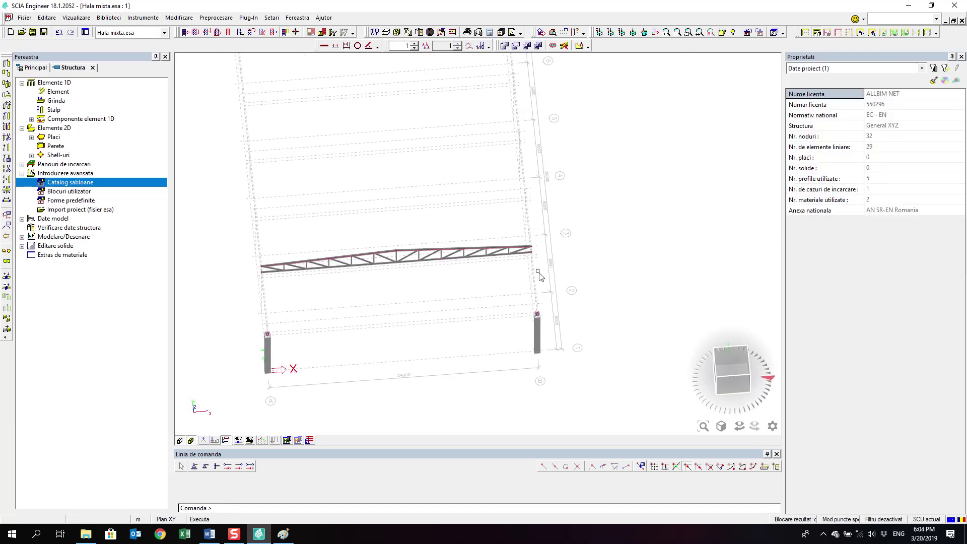
{"action": "left_click_drag", "start_coordinate": [544, 271], "coordinate": [182, 205]}
{"action": "right_click_drag", "start_coordinate": [453, 259], "coordinate": [546, 288], "text": "ctrl"}
{"action": "key", "text": "Escape"}
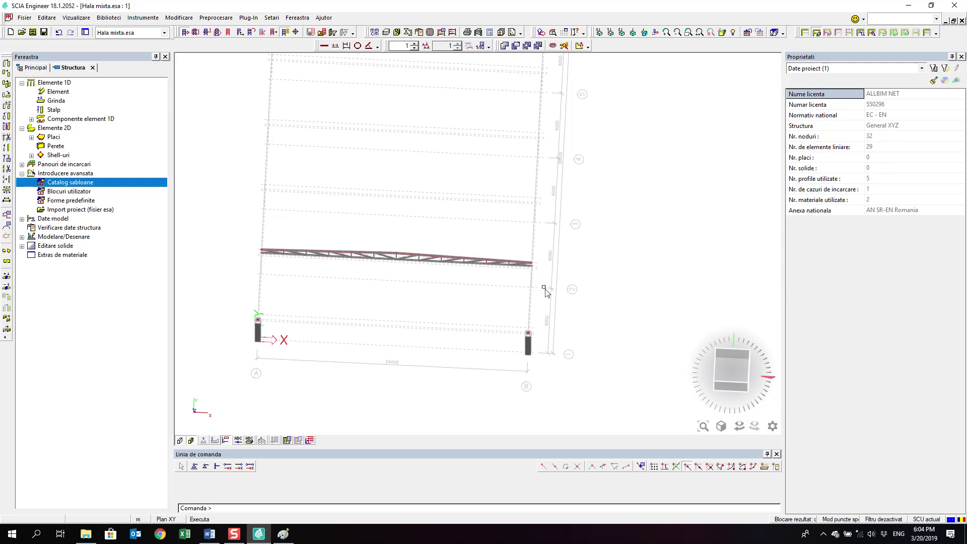
Select all members of the roof truss and break them at their intersections so the chords split at the web nodes.
{"action": "left_click_drag", "start_coordinate": [542, 287], "coordinate": [172, 207]}
{"action": "right_click_drag", "start_coordinate": [372, 277], "coordinate": [352, 247], "text": "ctrl"}
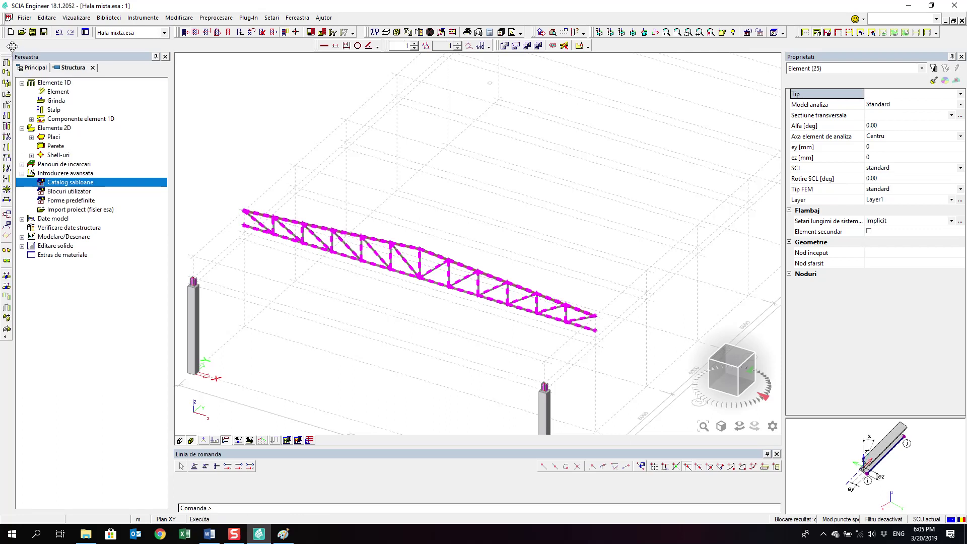
{"action": "mouse_move", "coordinate": [6, 54]}
{"action": "left_mouse_down"}
{"action": "mouse_move", "coordinate": [46, 41]}
{"action": "mouse_move", "coordinate": [11, 46]}
{"action": "left_mouse_up"}
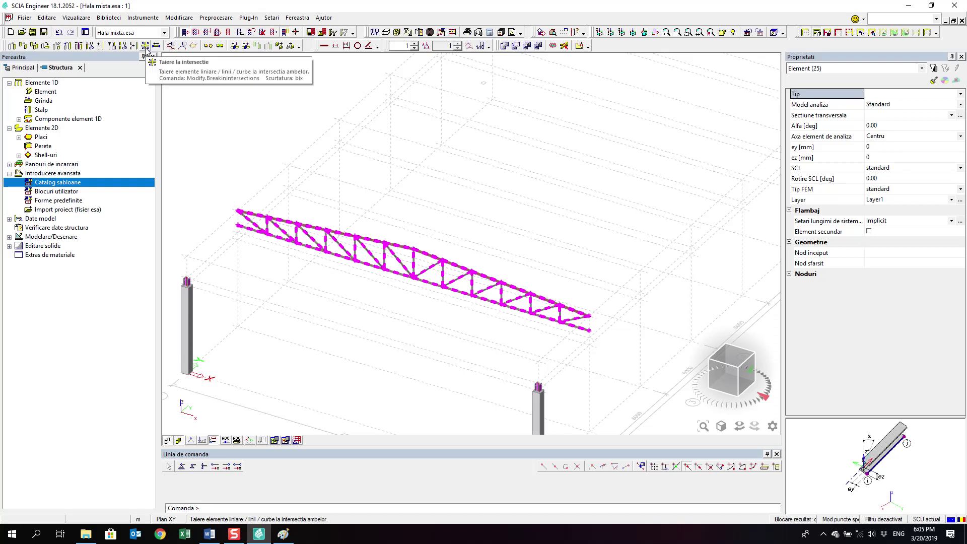
{"action": "left_click", "coordinate": [145, 47]}
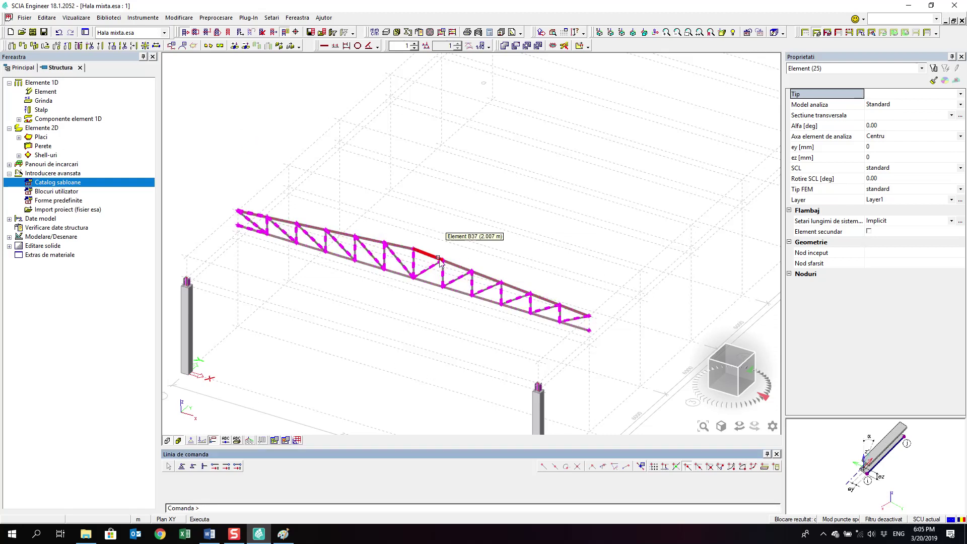
{"action": "scroll", "coordinate": [433, 257], "scroll_direction": "up", "scroll_amount": 3}
{"action": "key", "text": "Escape"}
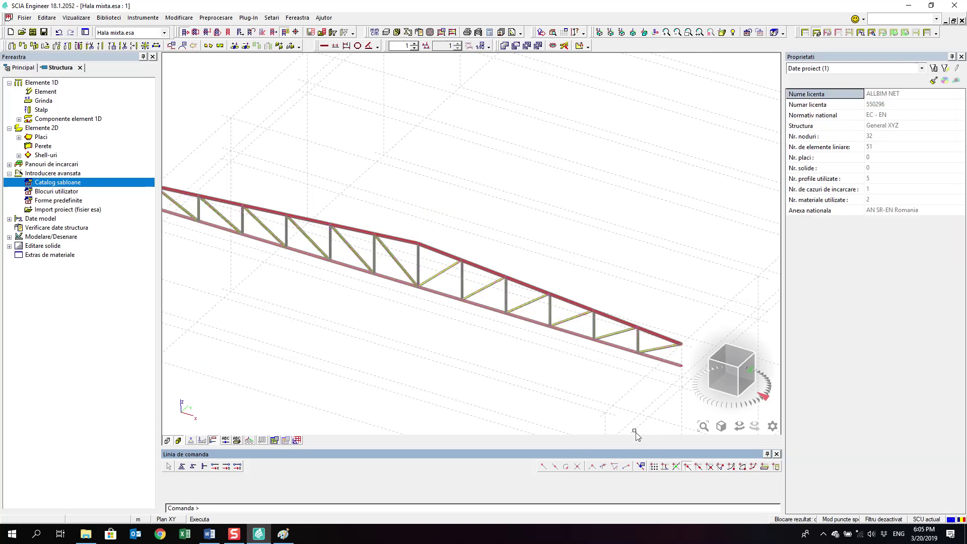
{"action": "scroll", "coordinate": [636, 436], "scroll_direction": "down", "scroll_amount": 2}
{"action": "left_click", "coordinate": [823, 534]}
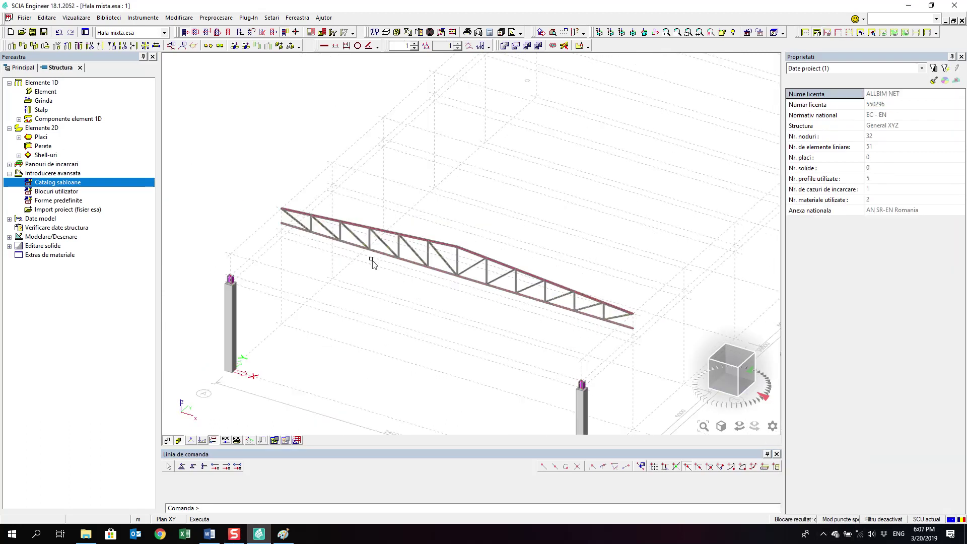
Delete the two end segments of the truss's bottom chord, at both supports.
{"action": "scroll", "coordinate": [300, 237], "scroll_direction": "up", "scroll_amount": 2}
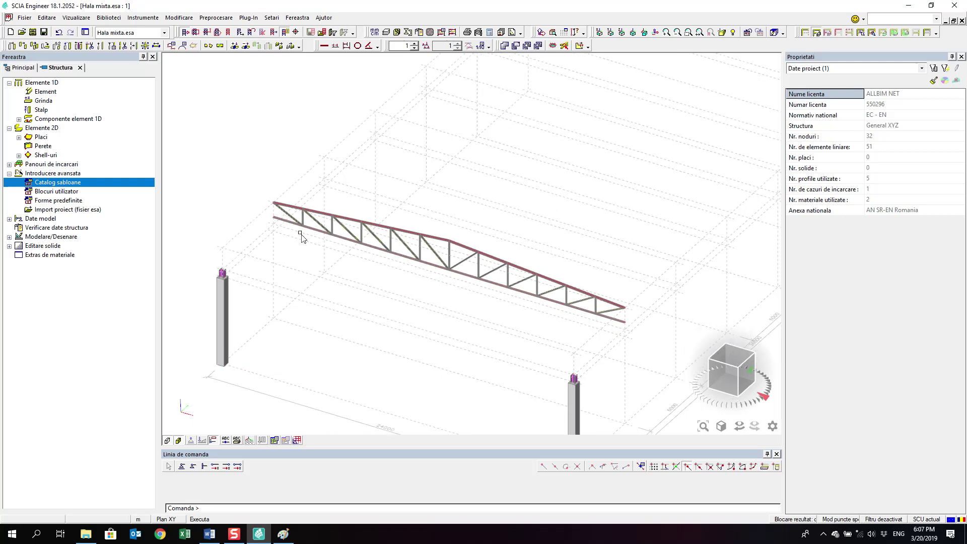
{"action": "left_click", "coordinate": [284, 223]}
{"action": "scroll", "coordinate": [284, 223], "scroll_direction": "down", "scroll_amount": 2}
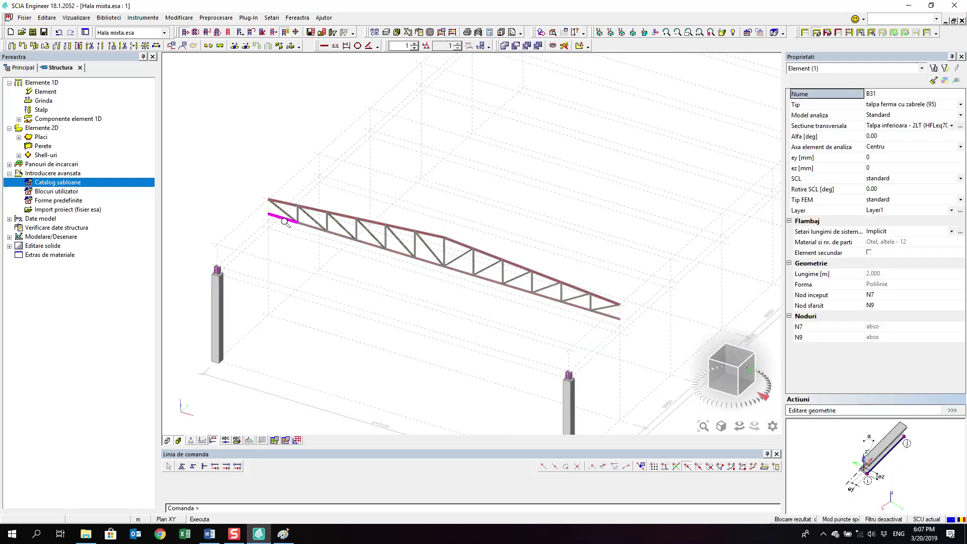
{"action": "left_click", "coordinate": [607, 314]}
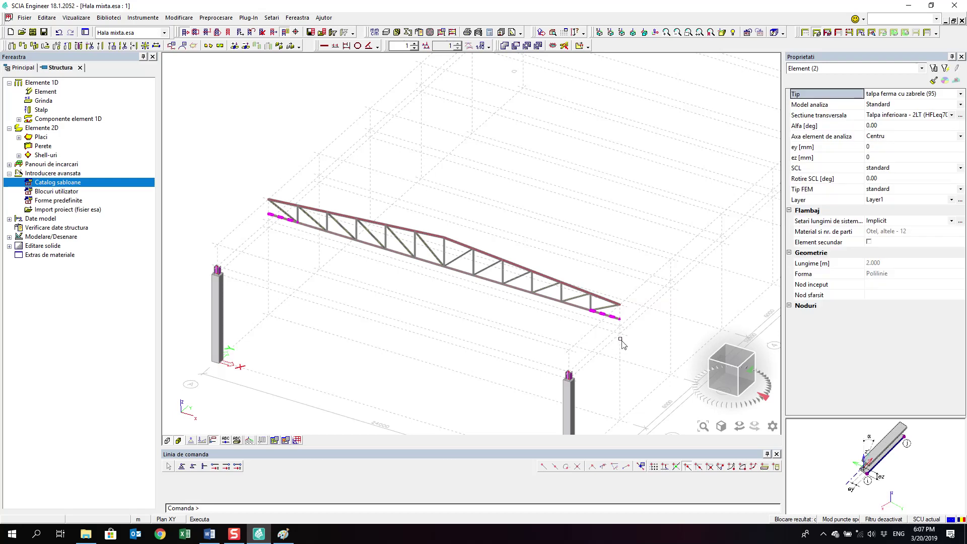
{"action": "key", "text": "Delete"}
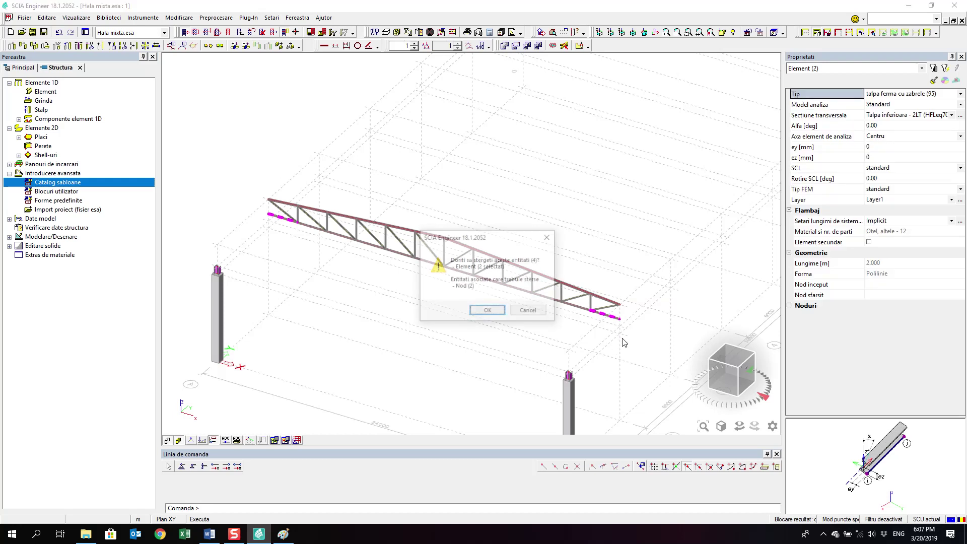
{"action": "left_click", "coordinate": [491, 310]}
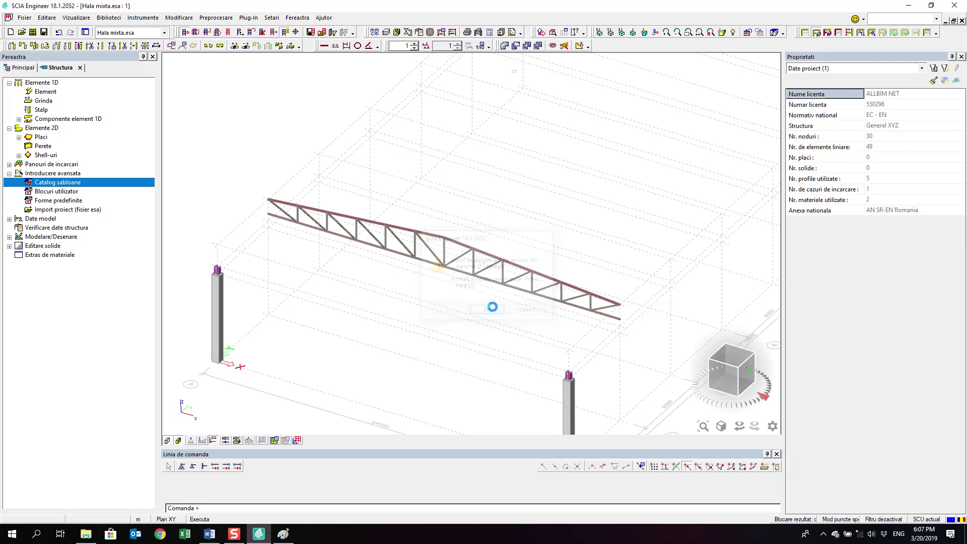
Check the coordinates of the truss's end node and view the trimmed end from several angles.
{"action": "left_click", "coordinate": [624, 314]}
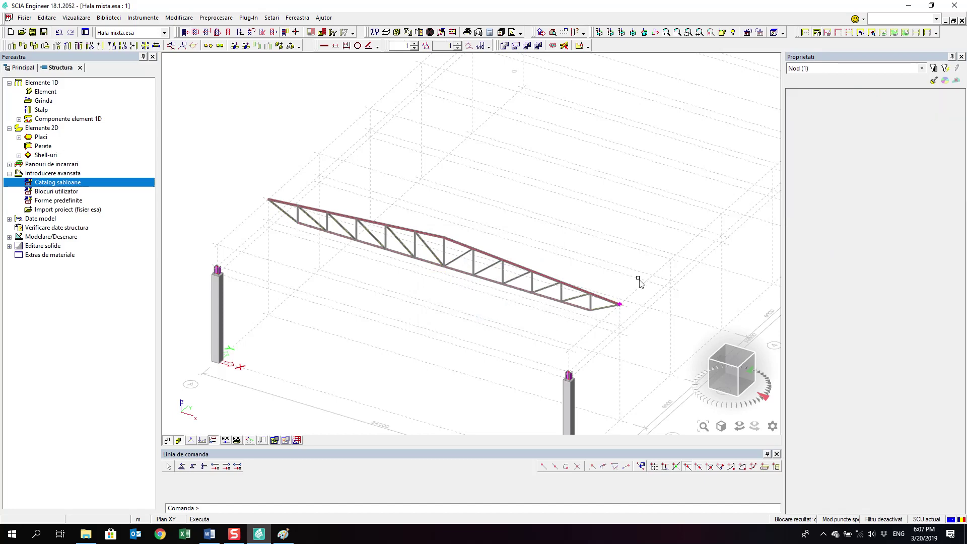
{"action": "right_click_drag", "start_coordinate": [624, 316], "coordinate": [589, 321], "text": "ctrl"}
{"action": "scroll", "coordinate": [588, 320], "scroll_direction": "up", "scroll_amount": 2}
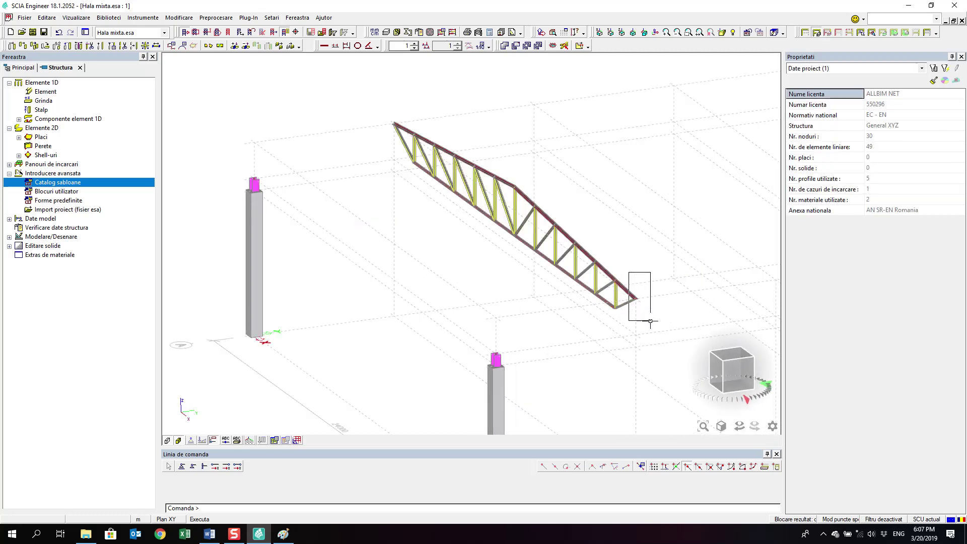
{"action": "left_click_drag", "start_coordinate": [650, 321], "coordinate": [650, 321]}
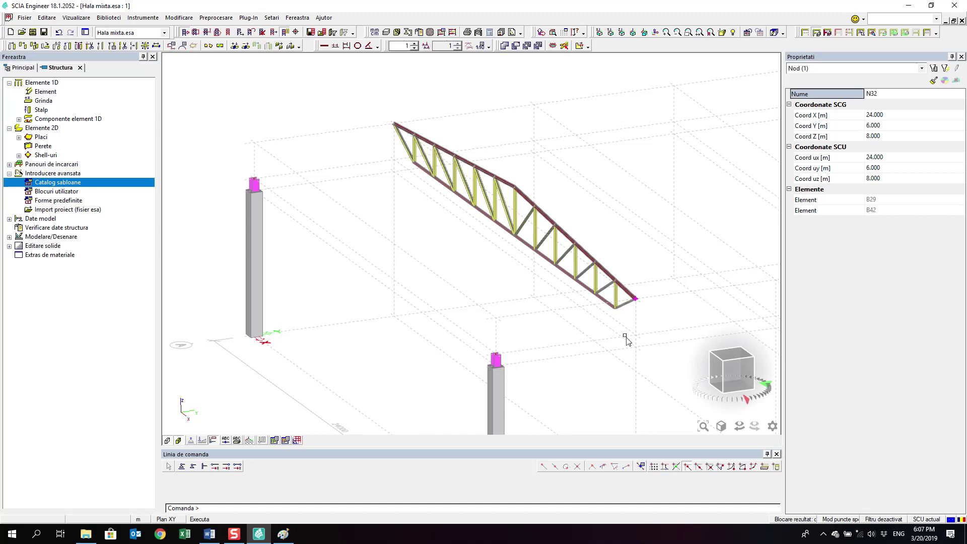
{"action": "mouse_move", "coordinate": [626, 341]}
{"action": "right_mouse_down", "text": "ctrl"}
{"action": "mouse_move", "coordinate": [653, 337]}
{"action": "mouse_move", "coordinate": [612, 328]}
{"action": "mouse_move", "coordinate": [642, 343]}
{"action": "right_mouse_up", "text": "ctrl"}
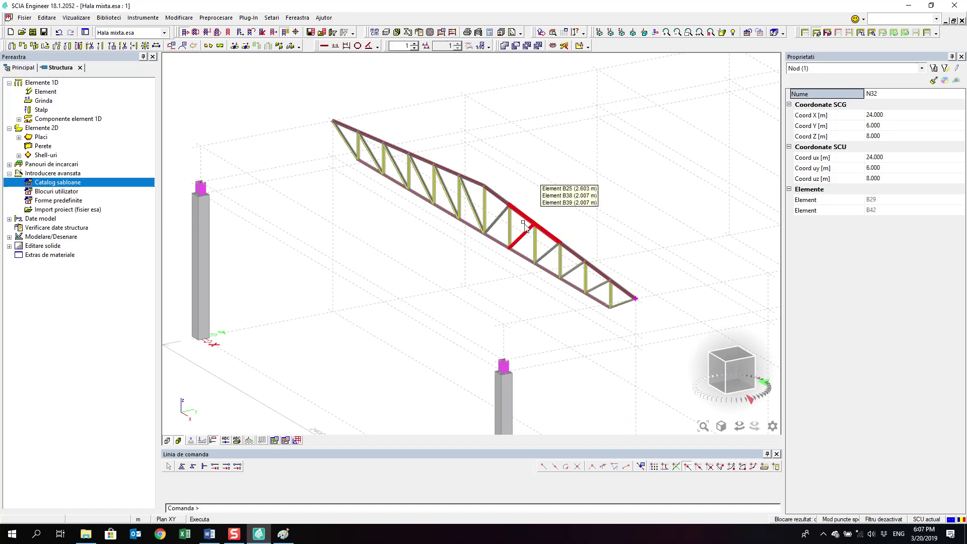
{"action": "key", "text": "Escape"}
{"action": "mouse_move", "coordinate": [578, 186]}
{"action": "right_mouse_down", "text": "ctrl"}
{"action": "mouse_move", "coordinate": [557, 181]}
{"action": "mouse_move", "coordinate": [592, 187]}
{"action": "right_mouse_up", "text": "ctrl"}
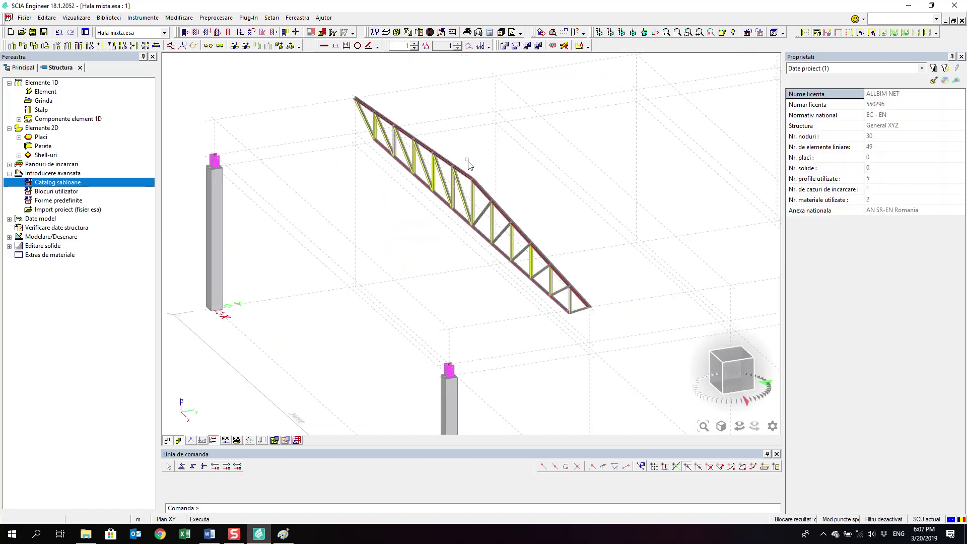
Check the coordinates of the truss's ridge node and examine the web members meeting beneath it.
{"action": "left_click", "coordinate": [475, 180]}
{"action": "right_click_drag", "start_coordinate": [475, 180], "coordinate": [419, 195], "text": "ctrl"}
{"action": "scroll", "coordinate": [419, 195], "scroll_direction": "up", "scroll_amount": 8}
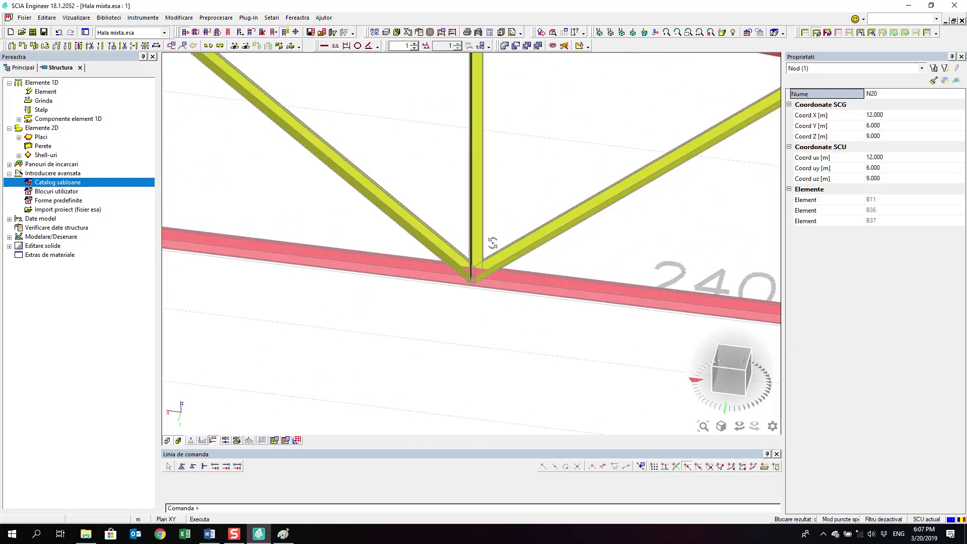
{"action": "right_click_drag", "start_coordinate": [488, 252], "coordinate": [352, 237], "text": "ctrl"}
{"action": "scroll", "coordinate": [384, 237], "scroll_direction": "down", "scroll_amount": 10}
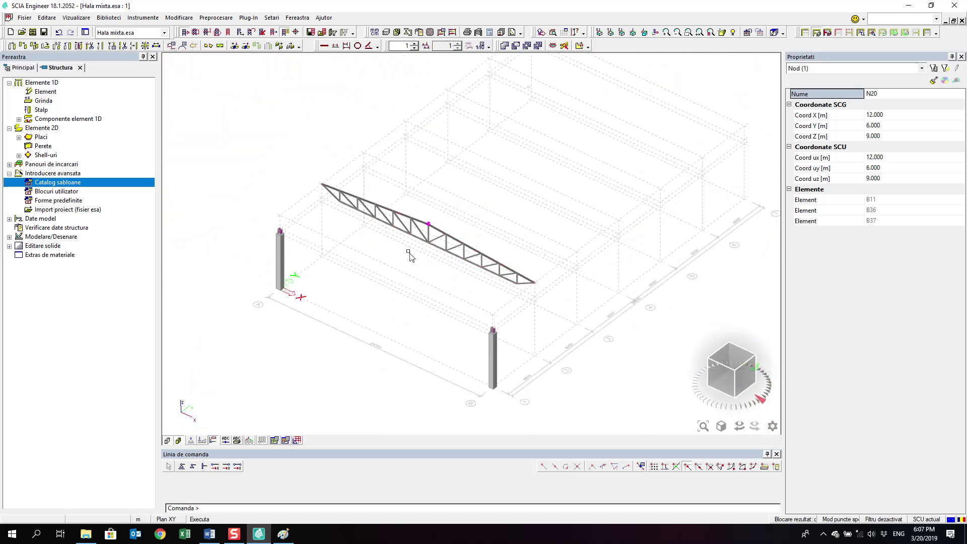
{"action": "key", "text": "Escape"}
{"action": "scroll", "coordinate": [402, 247], "scroll_direction": "up", "scroll_amount": 6}
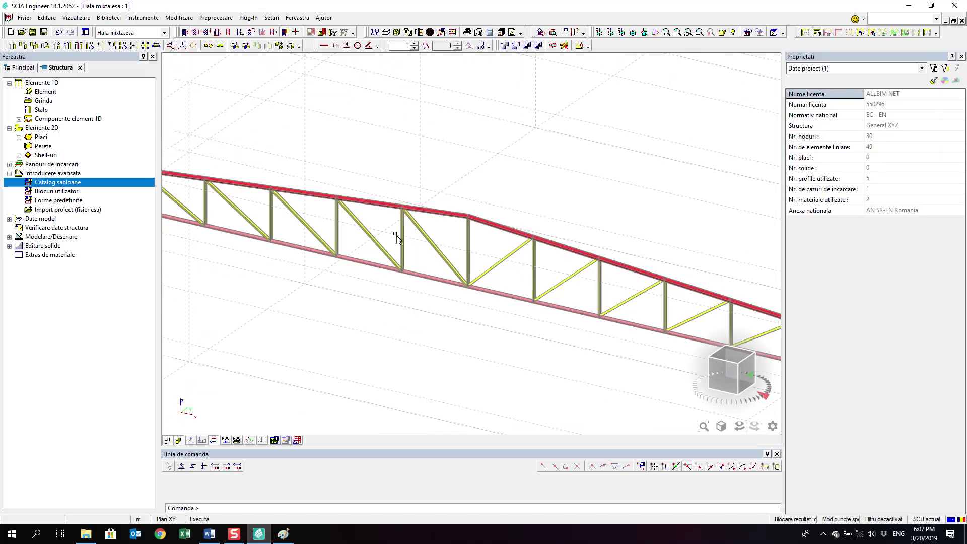
{"action": "scroll", "coordinate": [404, 247], "scroll_direction": "down", "scroll_amount": 4}
{"action": "right_click_drag", "start_coordinate": [404, 247], "coordinate": [403, 272], "text": "ctrl"}
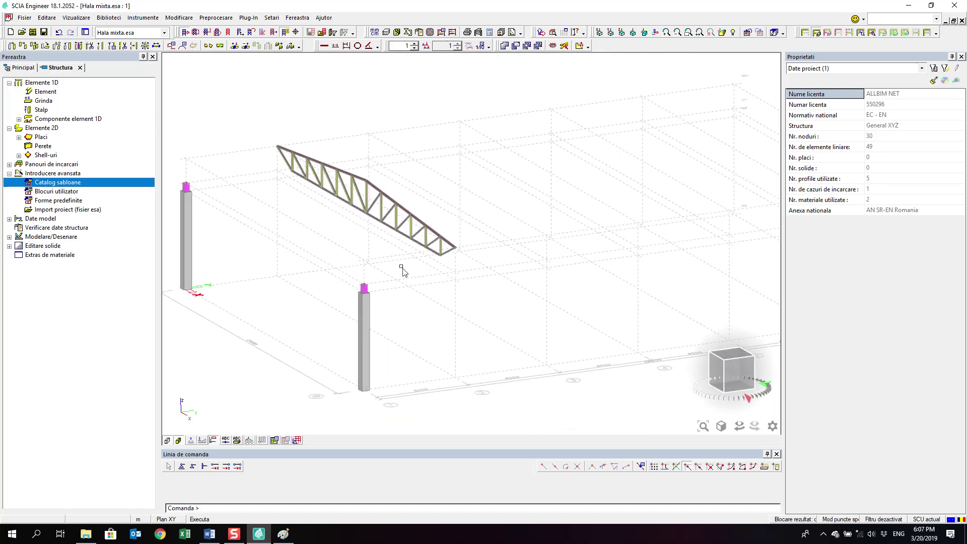
Select all members of the roof truss, leaving the columns out of the selection.
{"action": "mouse_move", "coordinate": [330, 230]}
{"action": "right_mouse_down", "text": "ctrl"}
{"action": "mouse_move", "coordinate": [313, 223]}
{"action": "mouse_move", "coordinate": [356, 234]}
{"action": "mouse_move", "coordinate": [331, 227]}
{"action": "mouse_move", "coordinate": [337, 237]}
{"action": "mouse_move", "coordinate": [323, 225]}
{"action": "right_mouse_up", "text": "ctrl"}
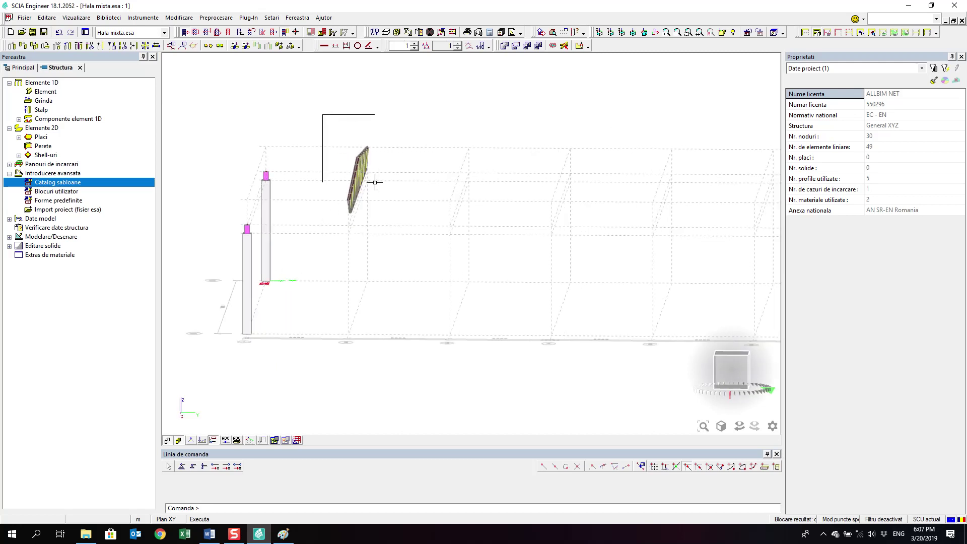
{"action": "left_click_drag", "start_coordinate": [407, 236], "coordinate": [414, 247]}
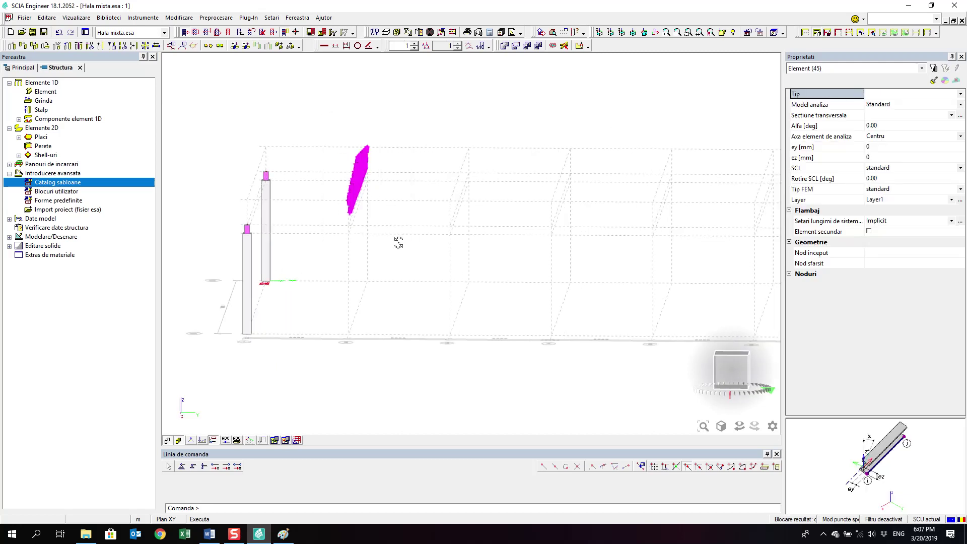
{"action": "right_click_drag", "start_coordinate": [398, 242], "coordinate": [337, 166], "text": "ctrl"}
{"action": "right_click", "coordinate": [336, 175]}
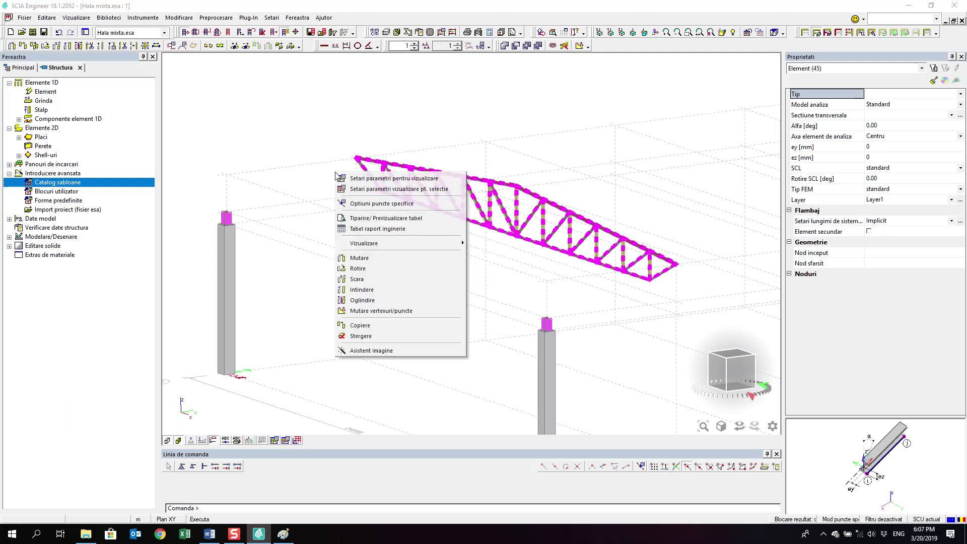
{"action": "left_click", "coordinate": [360, 257]}
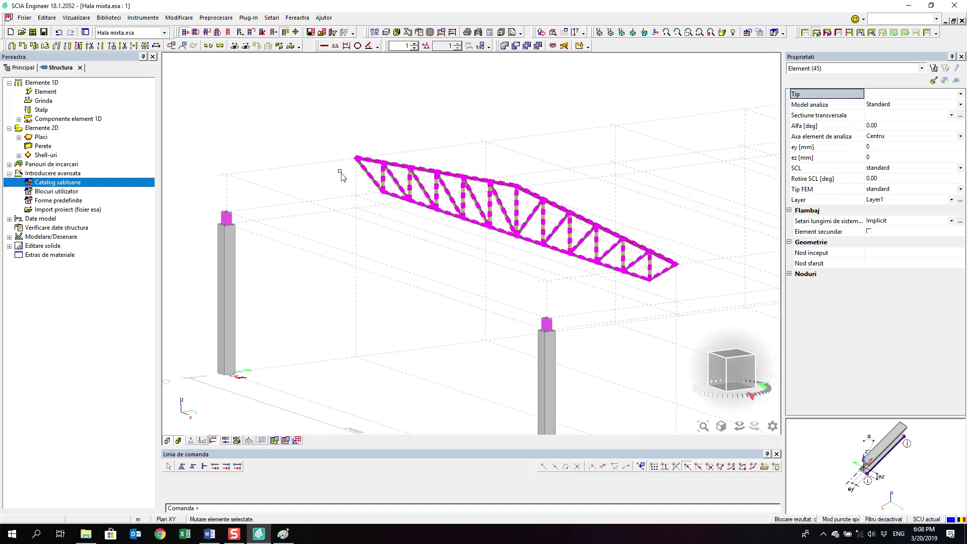
{"action": "key", "text": "Escape"}
Move the selected truss from its top-chord end node to the head of the column at the model origin.
{"action": "right_click_drag", "start_coordinate": [363, 209], "coordinate": [432, 145], "text": "ctrl"}
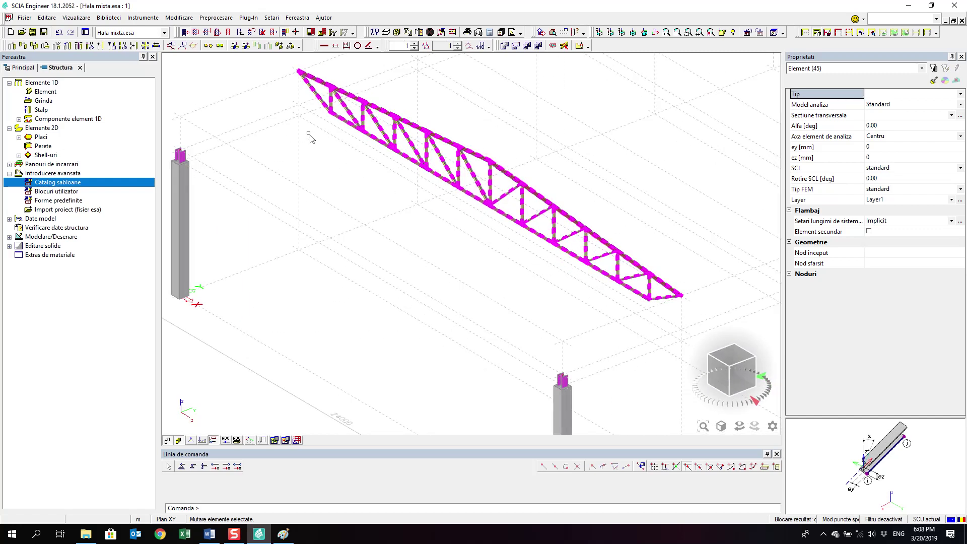
{"action": "right_click", "coordinate": [310, 135]}
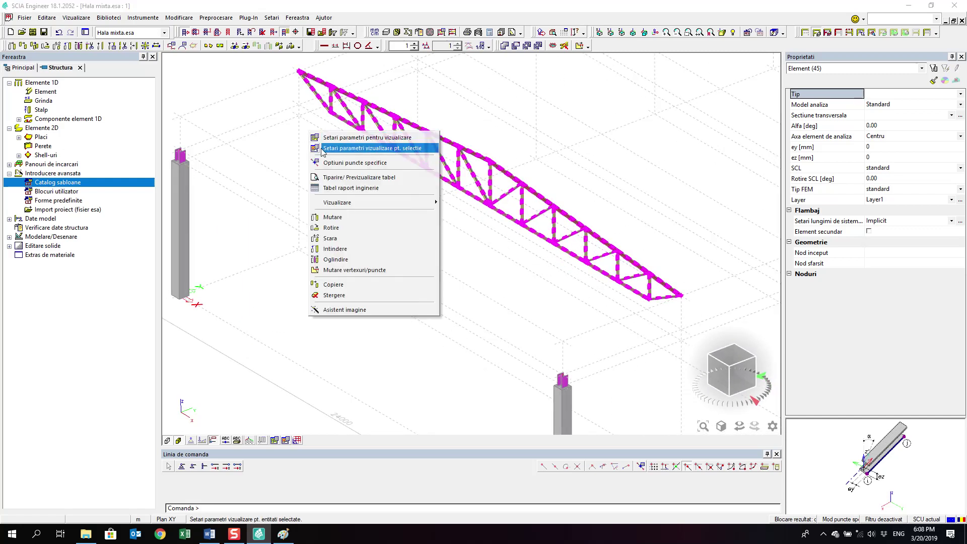
{"action": "left_click", "coordinate": [364, 218]}
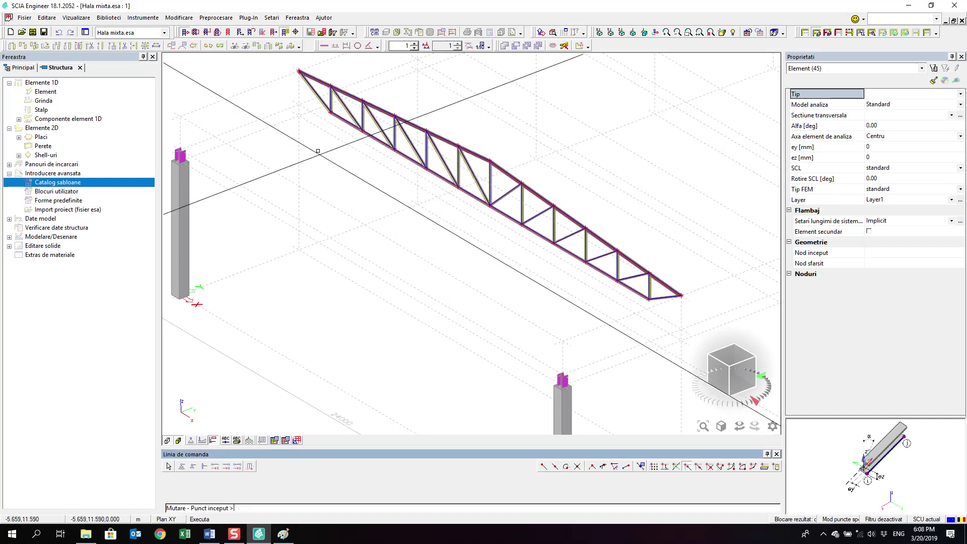
{"action": "left_click", "coordinate": [298, 71]}
{"action": "scroll", "coordinate": [196, 142], "scroll_direction": "up", "scroll_amount": 5}
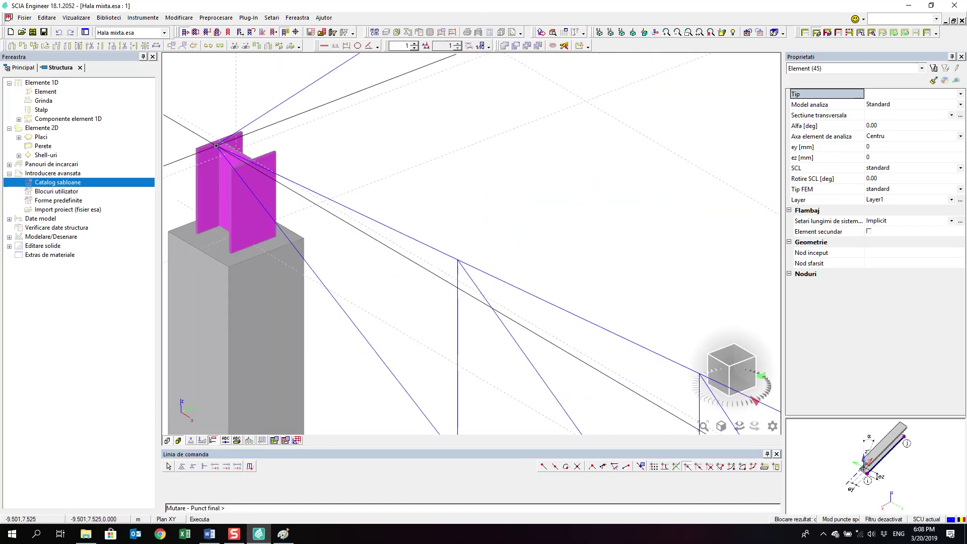
{"action": "left_click", "coordinate": [236, 150]}
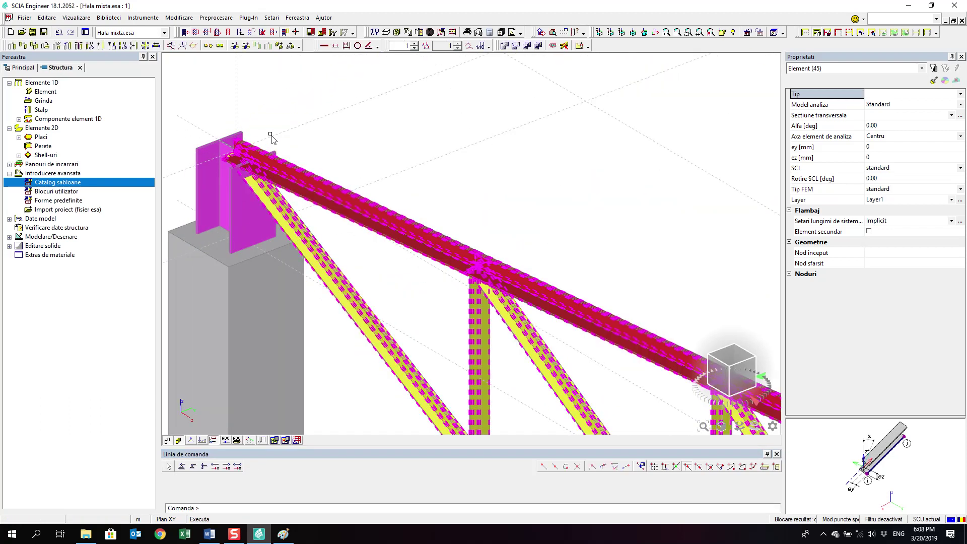
{"action": "key", "text": "Escape"}
Examine the frame with the truss seated on both columns and its connection at the column head.
{"action": "scroll", "coordinate": [275, 129], "scroll_direction": "down", "scroll_amount": 2}
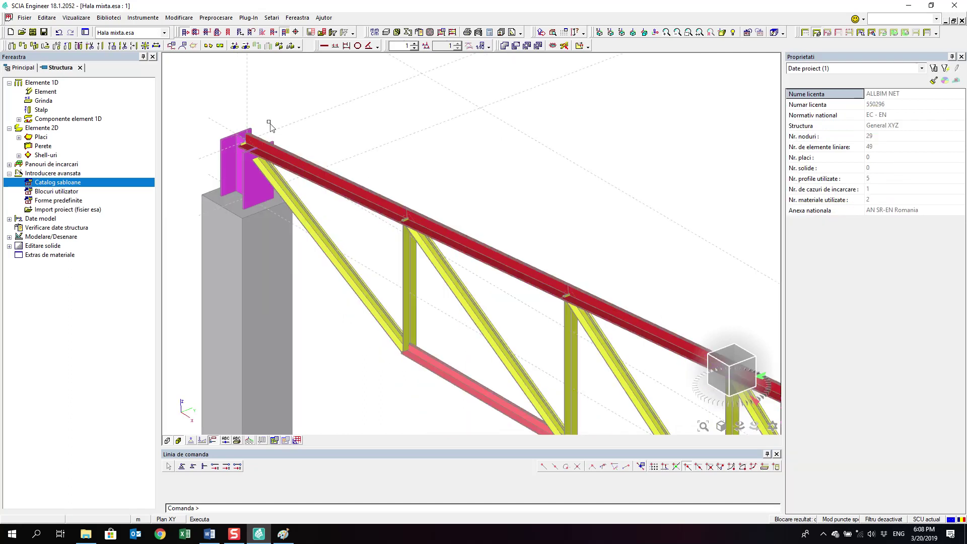
{"action": "scroll", "coordinate": [270, 126], "scroll_direction": "down", "scroll_amount": 4}
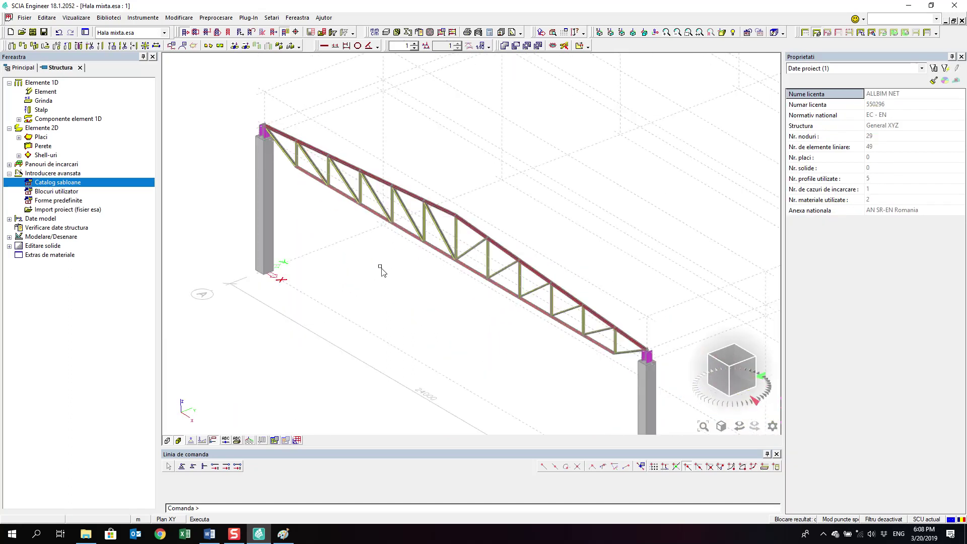
{"action": "mouse_move", "coordinate": [380, 270]}
{"action": "right_mouse_down", "text": "ctrl"}
{"action": "mouse_move", "coordinate": [399, 265]}
{"action": "mouse_move", "coordinate": [361, 243]}
{"action": "mouse_move", "coordinate": [397, 245]}
{"action": "mouse_move", "coordinate": [348, 261]}
{"action": "mouse_move", "coordinate": [372, 249]}
{"action": "mouse_move", "coordinate": [395, 259]}
{"action": "right_mouse_up", "text": "ctrl"}
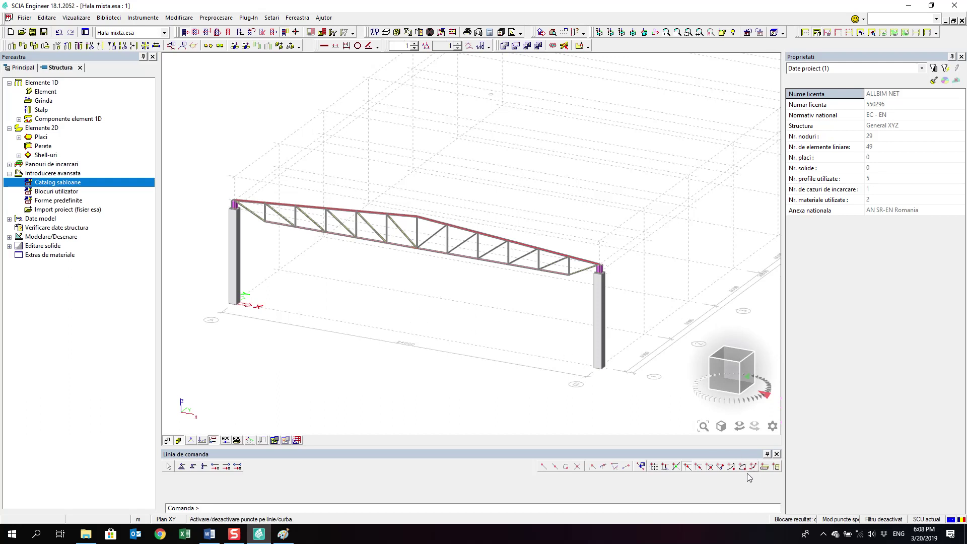
{"action": "left_click", "coordinate": [825, 531]}
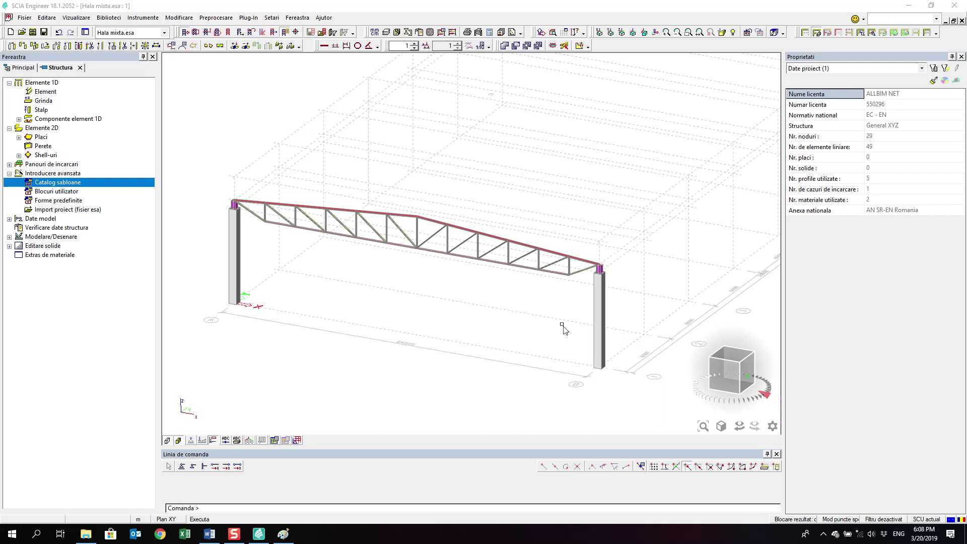
{"action": "scroll", "coordinate": [236, 204], "scroll_direction": "up", "scroll_amount": 6}
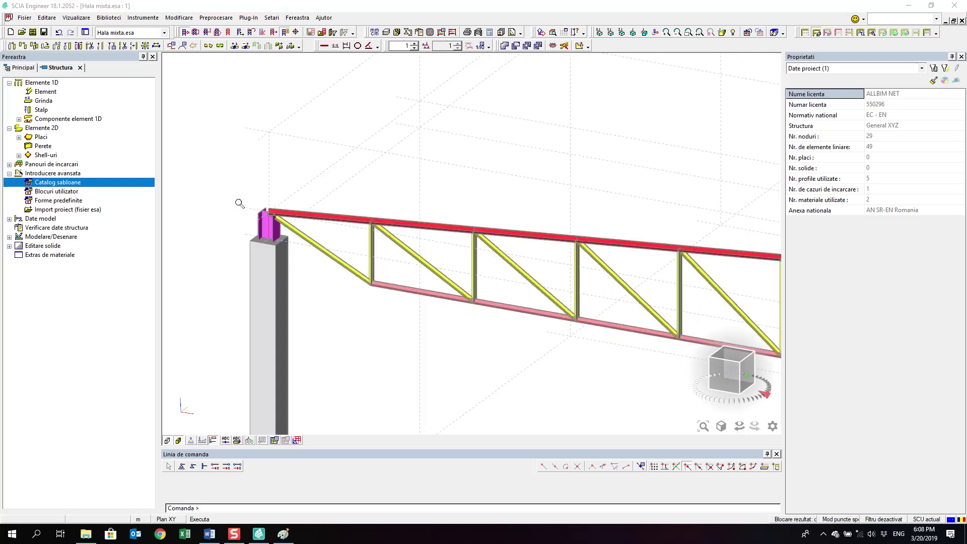
{"action": "scroll", "coordinate": [313, 219], "scroll_direction": "down", "scroll_amount": 2}
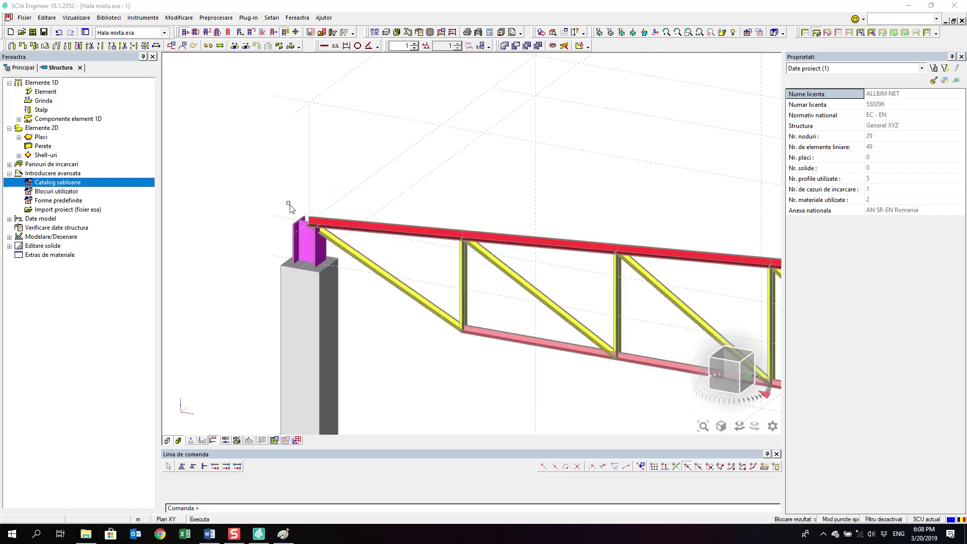
{"action": "left_click", "coordinate": [823, 534]}
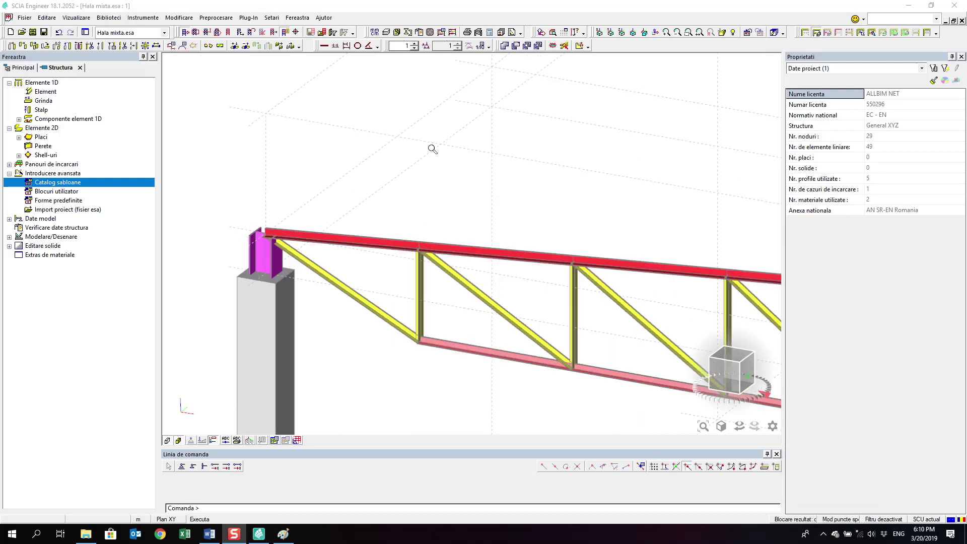
Assign the Talpa inferioara double-angle cross-section to the two end diagonals of the roof truss.
{"action": "scroll", "coordinate": [396, 251], "scroll_direction": "down", "scroll_amount": 3}
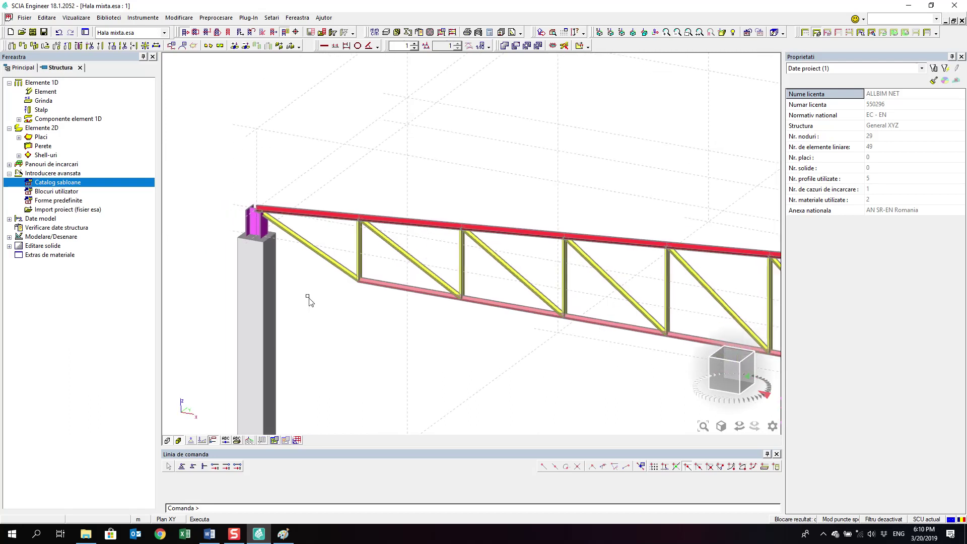
{"action": "scroll", "coordinate": [314, 287], "scroll_direction": "up", "scroll_amount": 2}
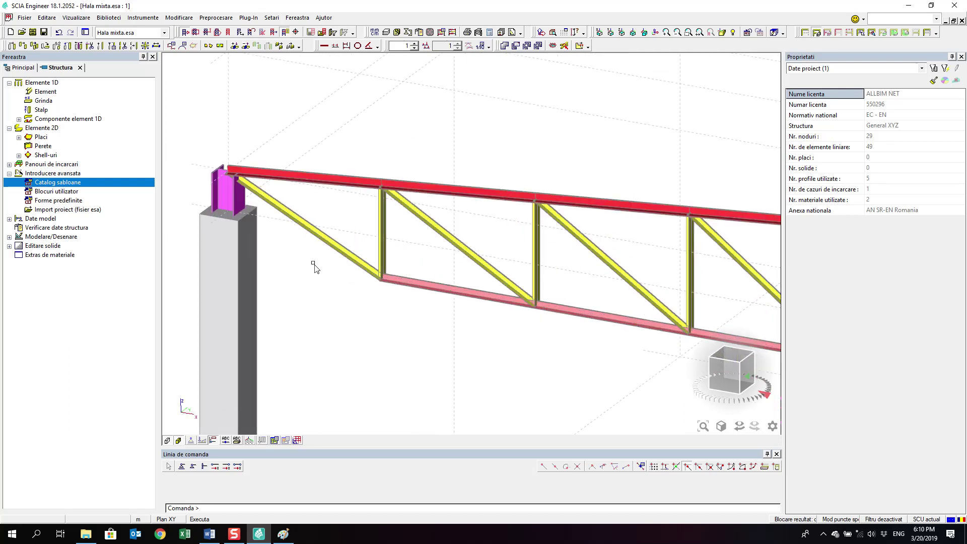
{"action": "left_click", "coordinate": [322, 248]}
{"action": "scroll", "coordinate": [302, 236], "scroll_direction": "up", "scroll_amount": 1}
{"action": "scroll", "coordinate": [255, 208], "scroll_direction": "down", "scroll_amount": 3}
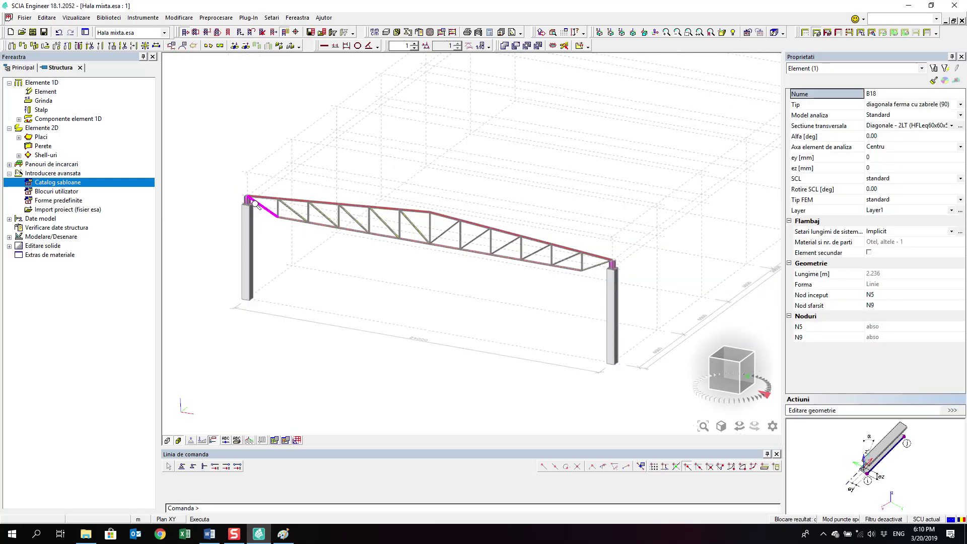
{"action": "scroll", "coordinate": [517, 251], "scroll_direction": "up", "scroll_amount": 2}
{"action": "scroll", "coordinate": [602, 294], "scroll_direction": "up", "scroll_amount": 2}
{"action": "left_click", "coordinate": [667, 271]}
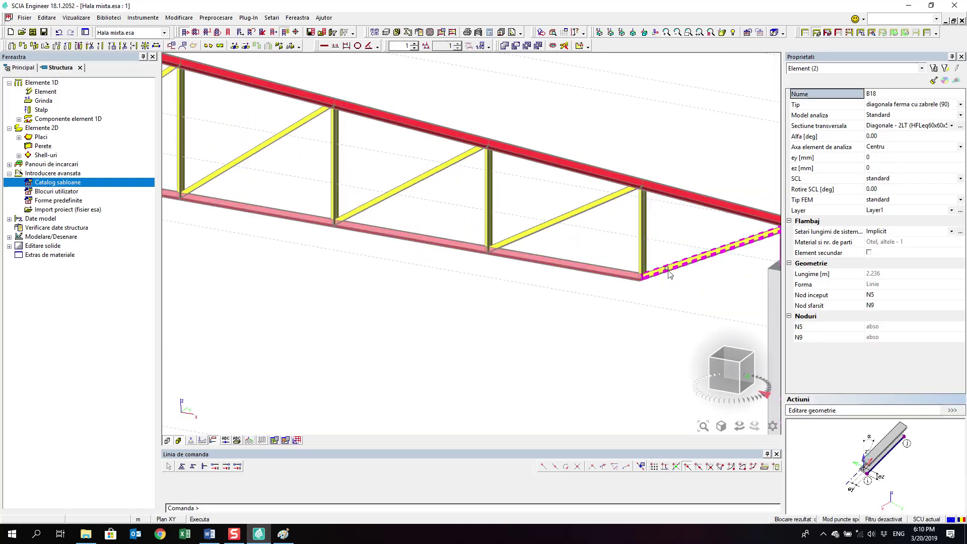
{"action": "scroll", "coordinate": [630, 275], "scroll_direction": "up", "scroll_amount": 2}
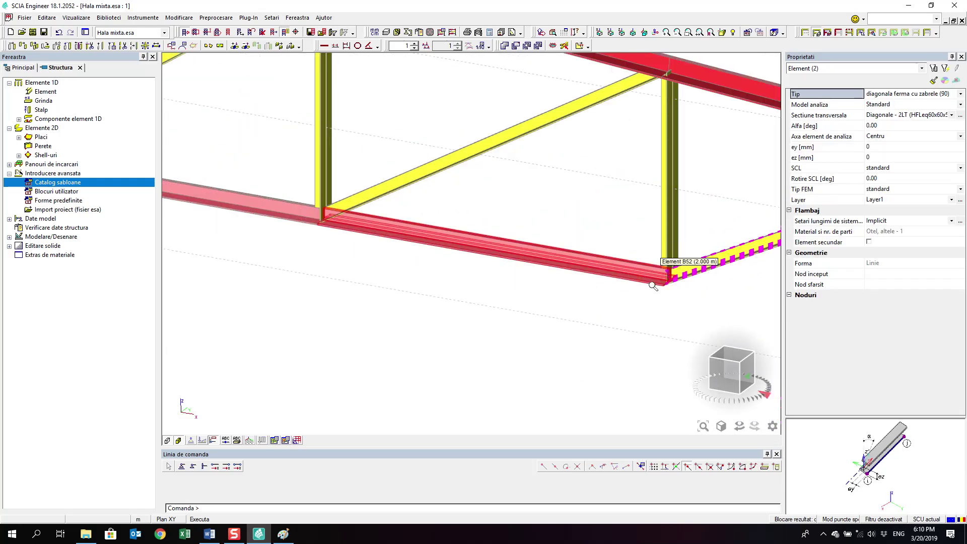
{"action": "scroll", "coordinate": [632, 280], "scroll_direction": "down", "scroll_amount": 2}
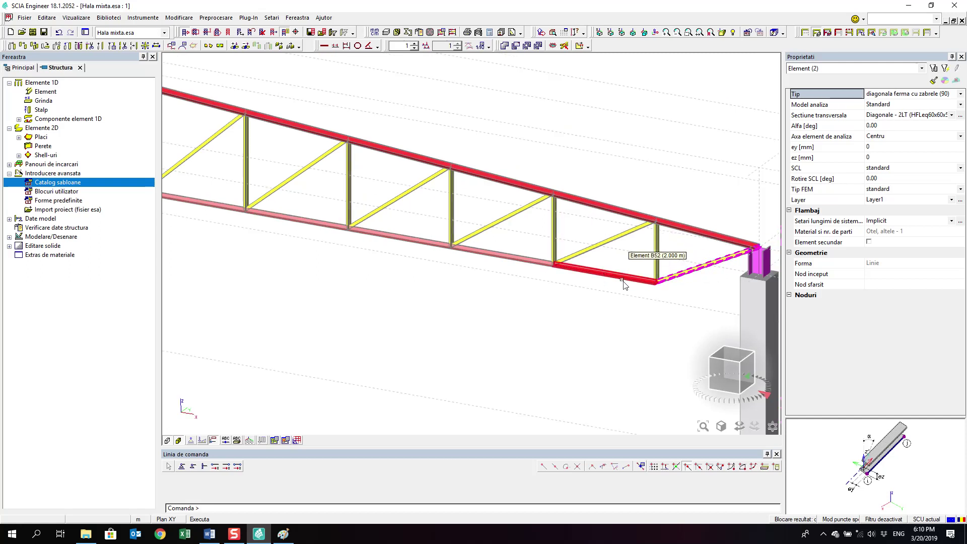
{"action": "scroll", "coordinate": [240, 250], "scroll_direction": "down", "scroll_amount": 3}
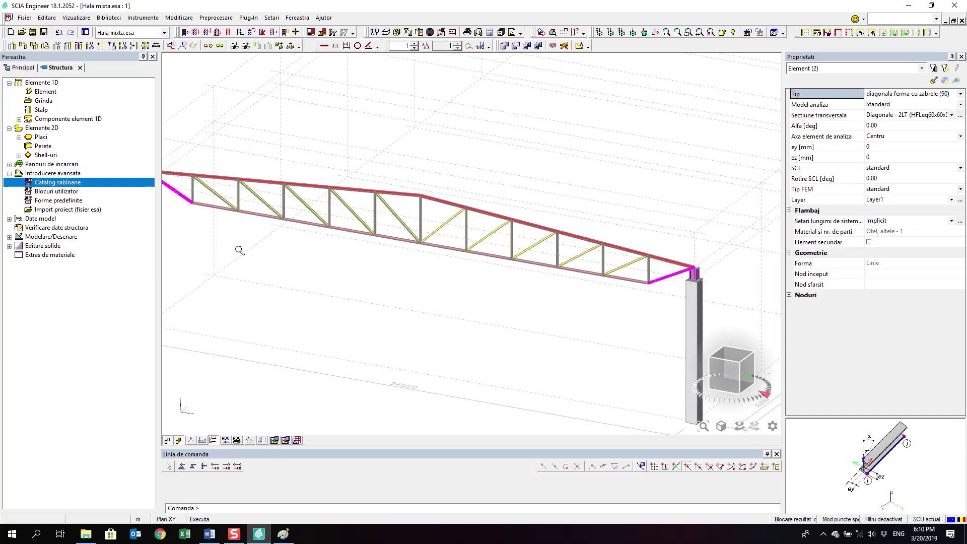
{"action": "right_click_drag", "start_coordinate": [240, 251], "coordinate": [307, 259], "text": "ctrl"}
{"action": "scroll", "coordinate": [395, 230], "scroll_direction": "up", "scroll_amount": 3}
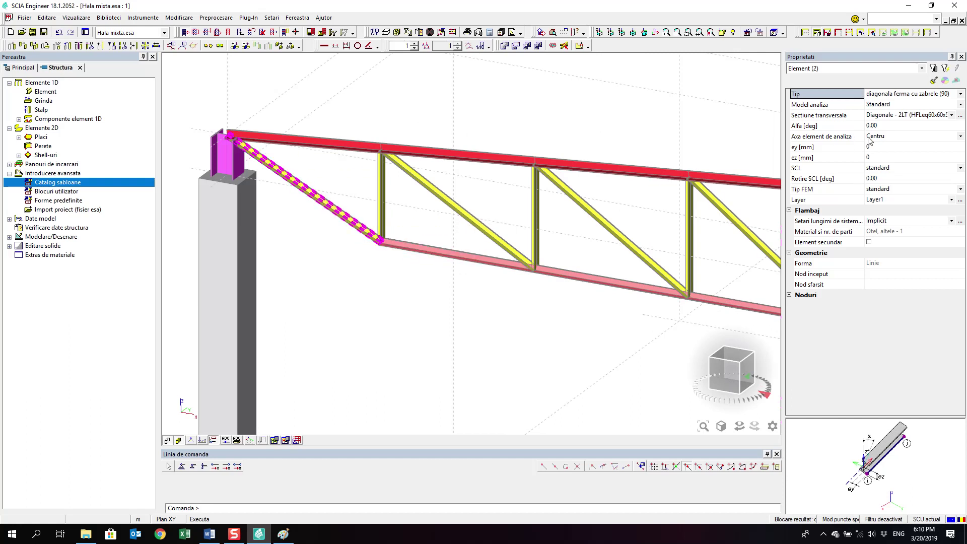
{"action": "scroll", "coordinate": [284, 267], "scroll_direction": "down", "scroll_amount": 5}
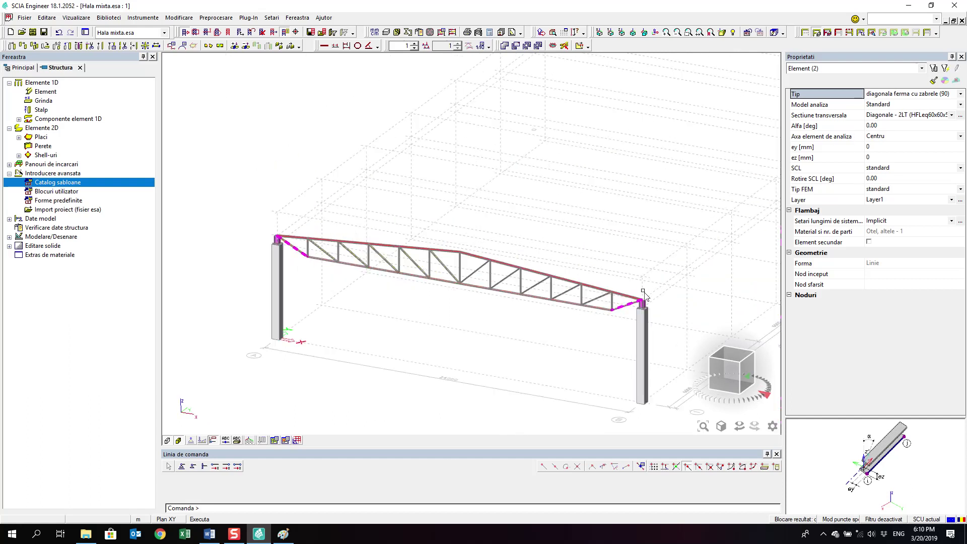
{"action": "scroll", "coordinate": [324, 265], "scroll_direction": "up", "scroll_amount": 3}
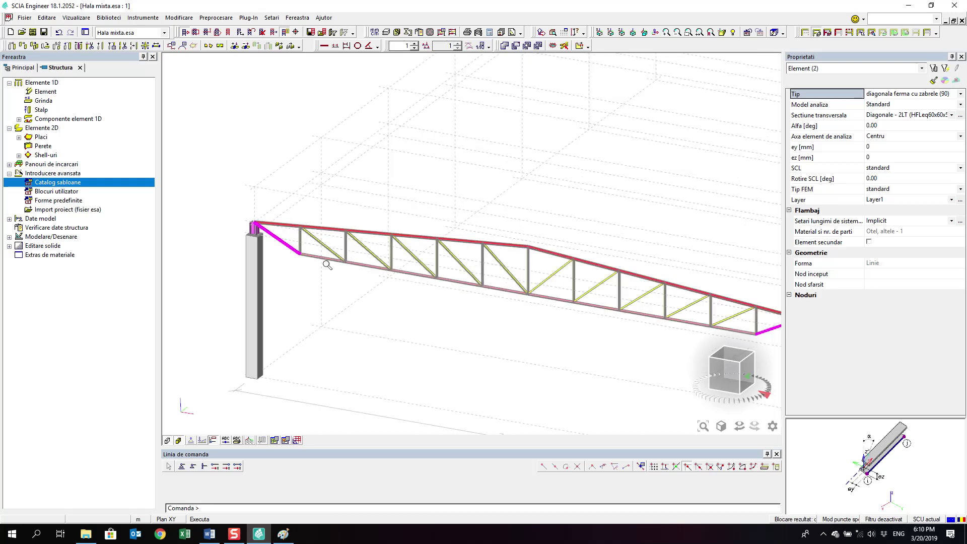
{"action": "left_click", "coordinate": [906, 116]}
{"action": "left_click", "coordinate": [907, 115]}
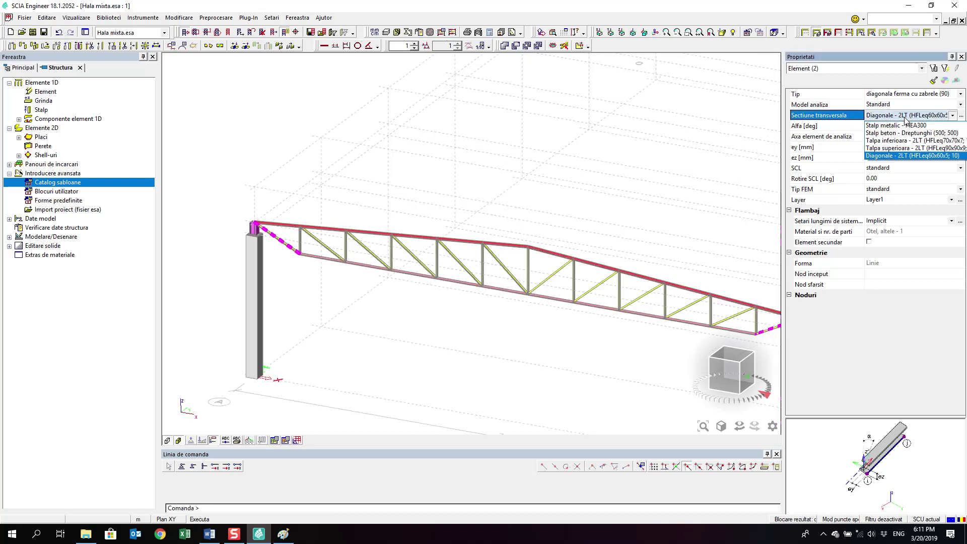
{"action": "left_click", "coordinate": [919, 143]}
{"action": "key", "text": "Escape"}
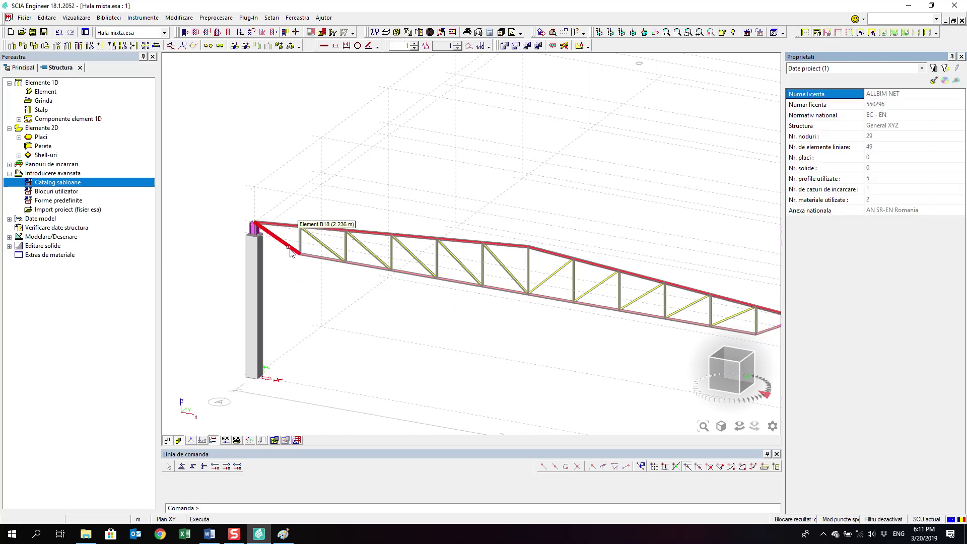
Check the properties of the two end diagonals, including their assigned cross-section.
{"action": "left_click", "coordinate": [290, 252]}
{"action": "middle_click_drag", "start_coordinate": [664, 296], "coordinate": [628, 284]}
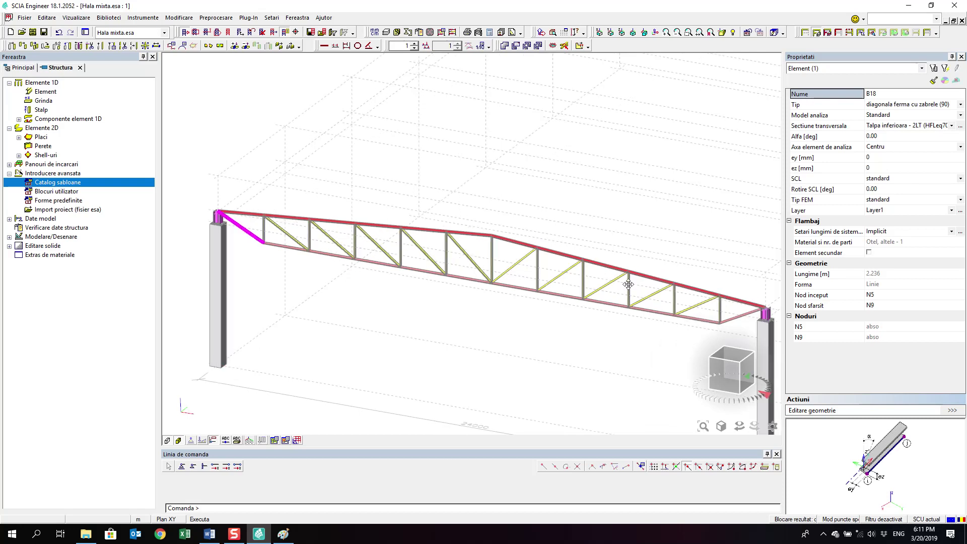
{"action": "left_click", "coordinate": [741, 316]}
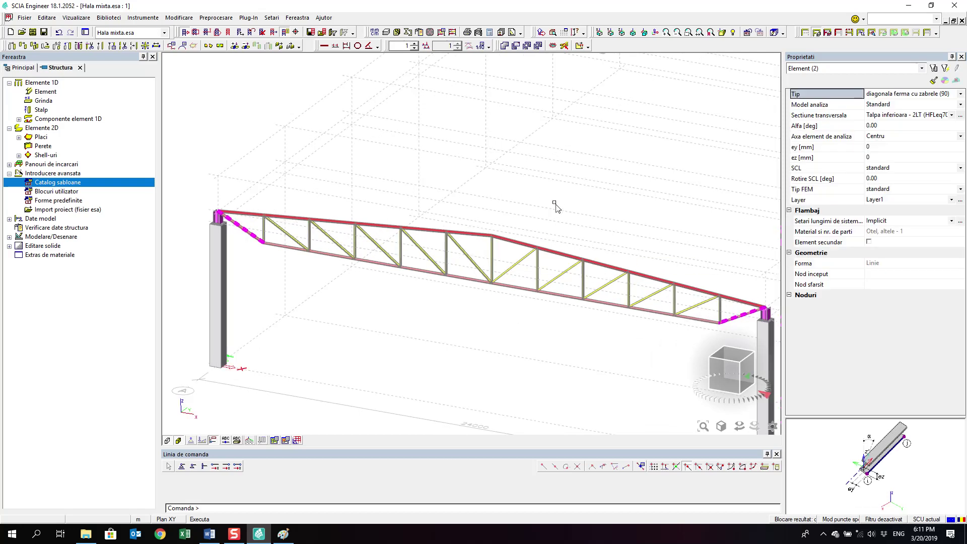
{"action": "key", "text": "Escape"}
{"action": "left_click", "coordinate": [247, 232]}
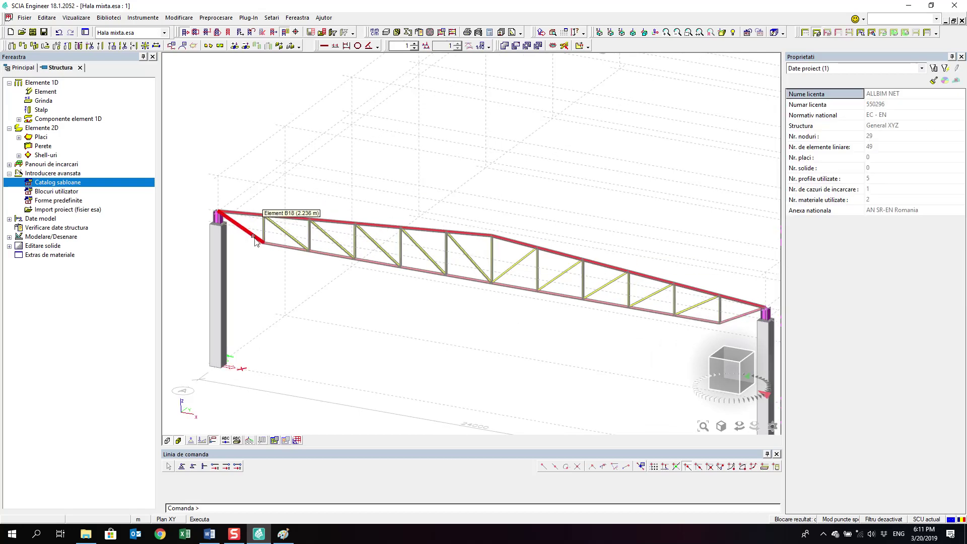
{"action": "left_click", "coordinate": [743, 319]}
{"action": "middle_click_drag", "start_coordinate": [545, 291], "coordinate": [524, 276]}
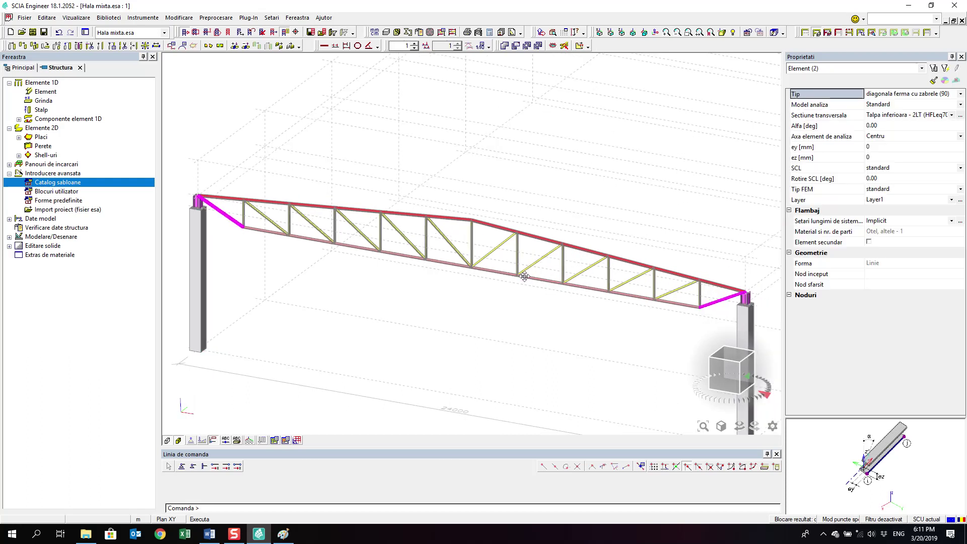
{"action": "key", "text": "Escape"}
Examine the profile orientation of the truss chords and web members, from the ridge to the column heads.
{"action": "scroll", "coordinate": [682, 309], "scroll_direction": "up", "scroll_amount": 5}
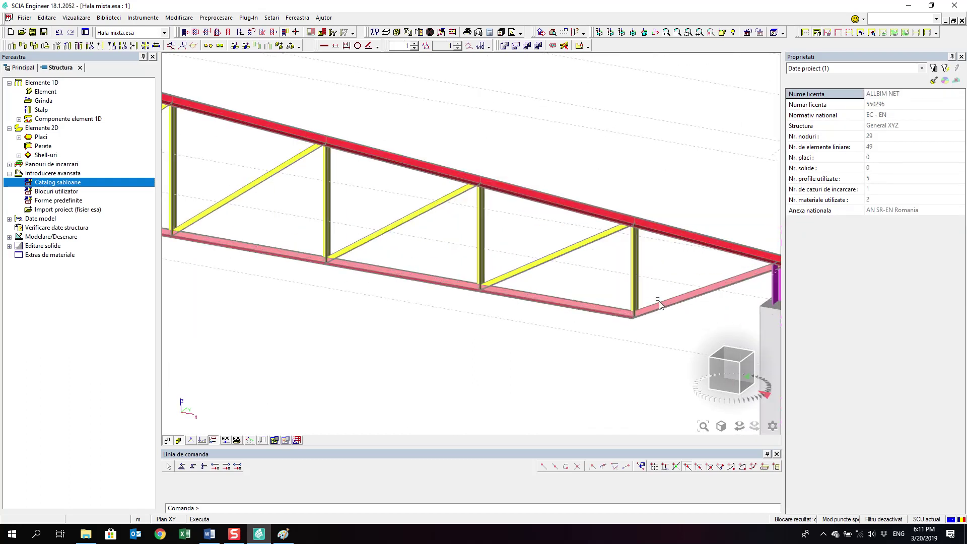
{"action": "scroll", "coordinate": [660, 305], "scroll_direction": "down", "scroll_amount": 3}
{"action": "scroll", "coordinate": [587, 283], "scroll_direction": "up", "scroll_amount": 3}
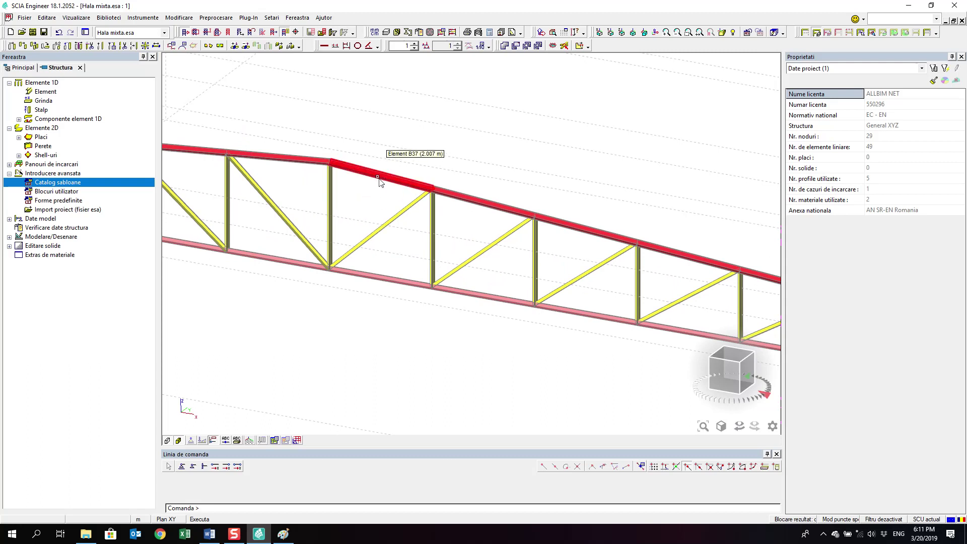
{"action": "scroll", "coordinate": [439, 188], "scroll_direction": "down", "scroll_amount": 3}
{"action": "middle_click_drag", "start_coordinate": [438, 191], "coordinate": [521, 233]}
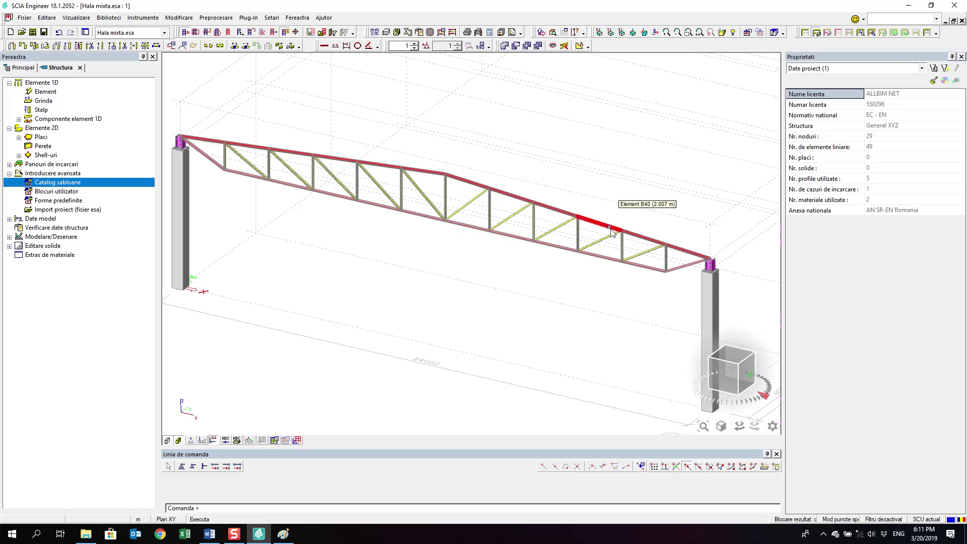
{"action": "scroll", "coordinate": [252, 177], "scroll_direction": "up", "scroll_amount": 6}
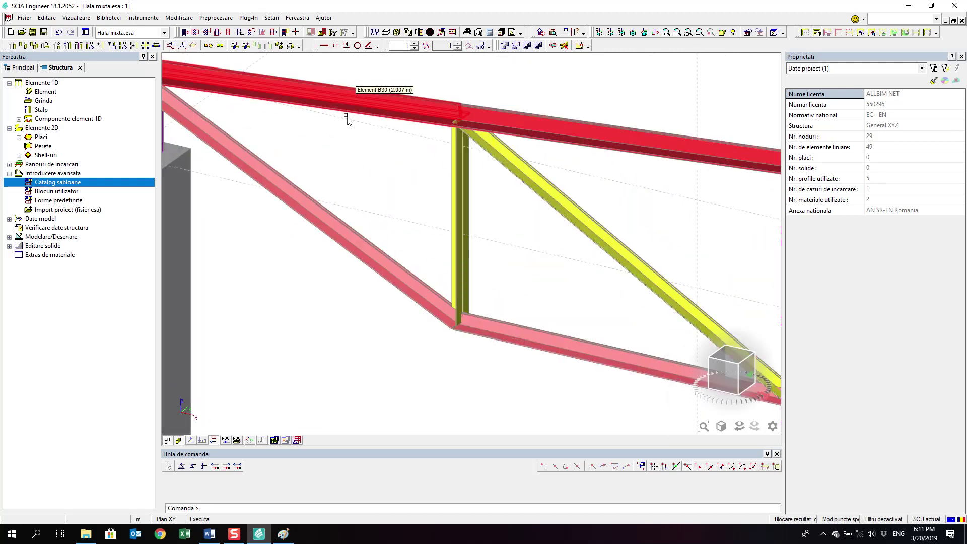
{"action": "scroll", "coordinate": [342, 121], "scroll_direction": "down", "scroll_amount": 2}
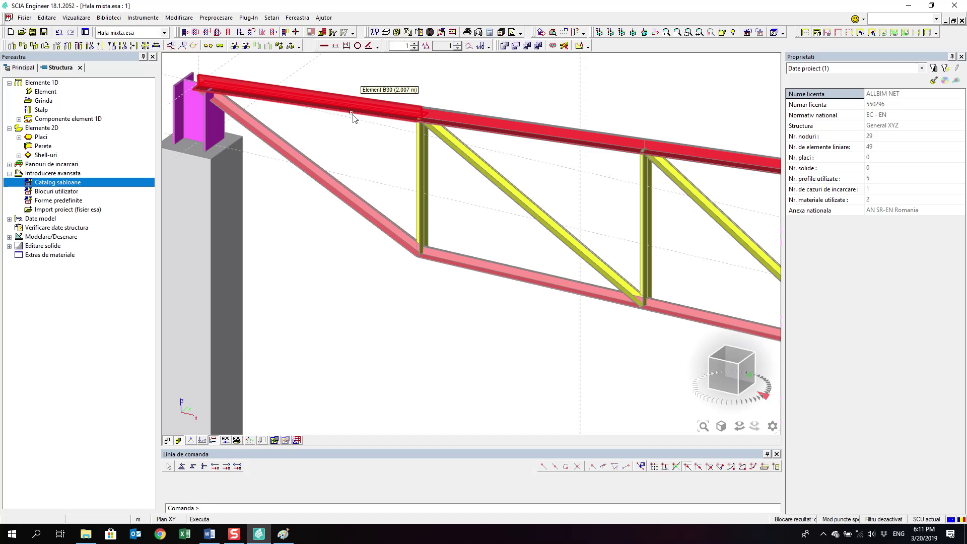
{"action": "scroll", "coordinate": [359, 158], "scroll_direction": "down", "scroll_amount": 1}
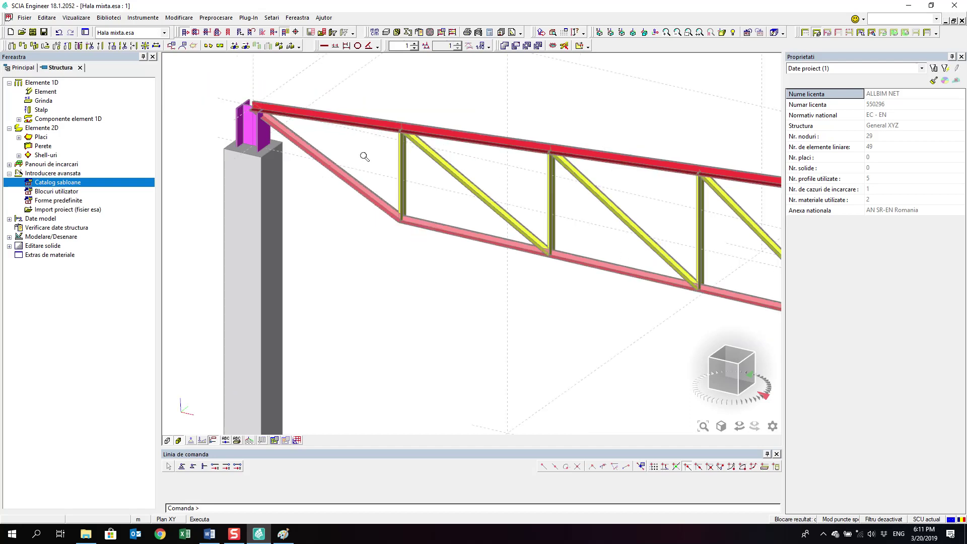
{"action": "left_click", "coordinate": [394, 130]}
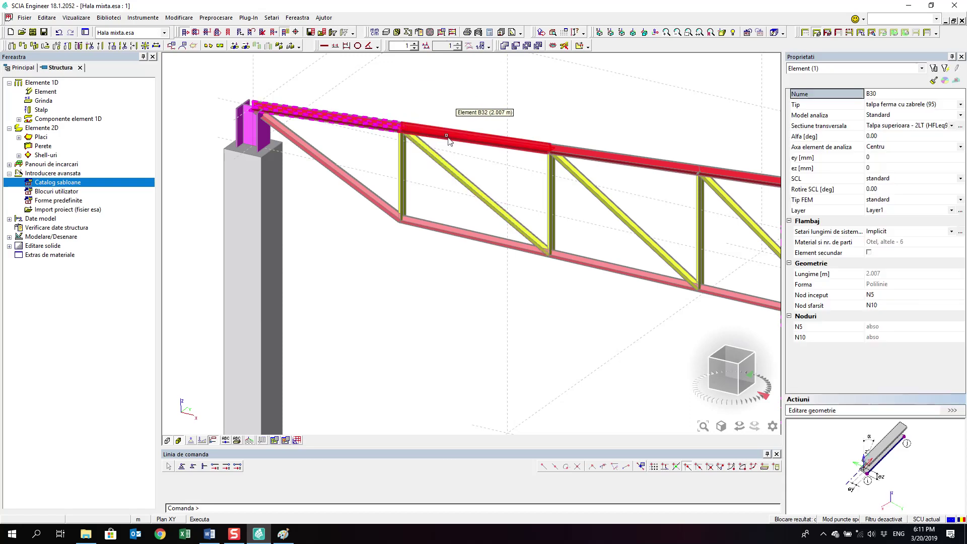
{"action": "left_click", "coordinate": [576, 146]}
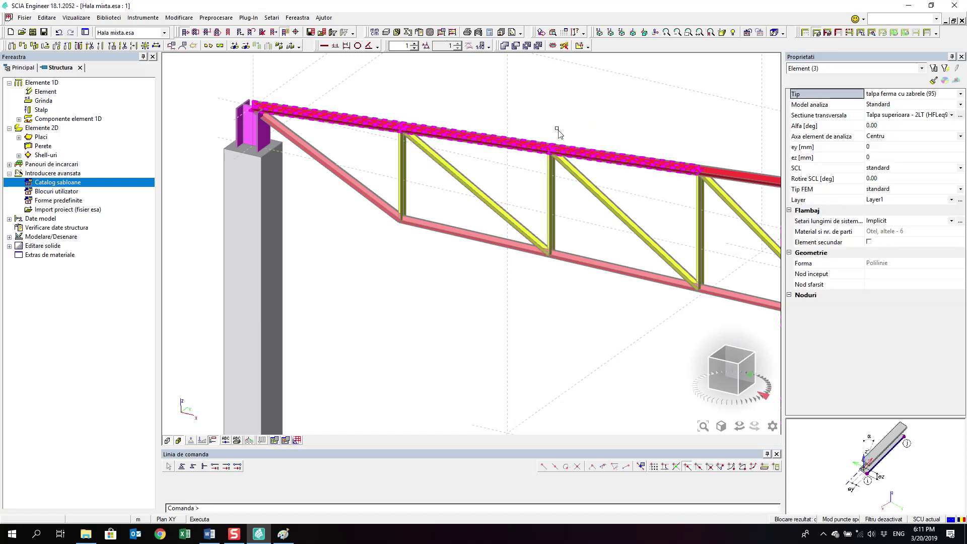
{"action": "key", "text": "Escape"}
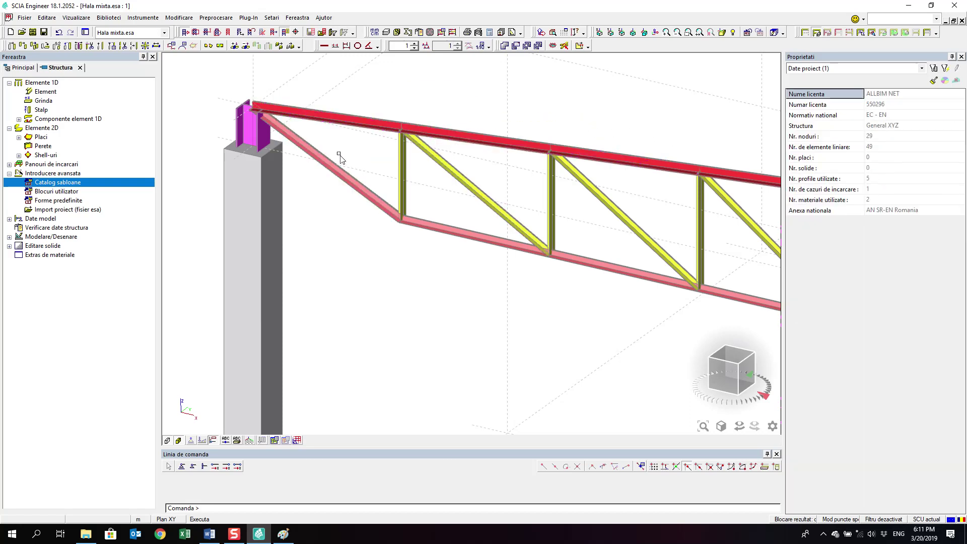
Select all top-chord members sharing the Talpa superioara cross-section and set their Alfa rotation to 180 degrees.
{"action": "left_click", "coordinate": [330, 126]}
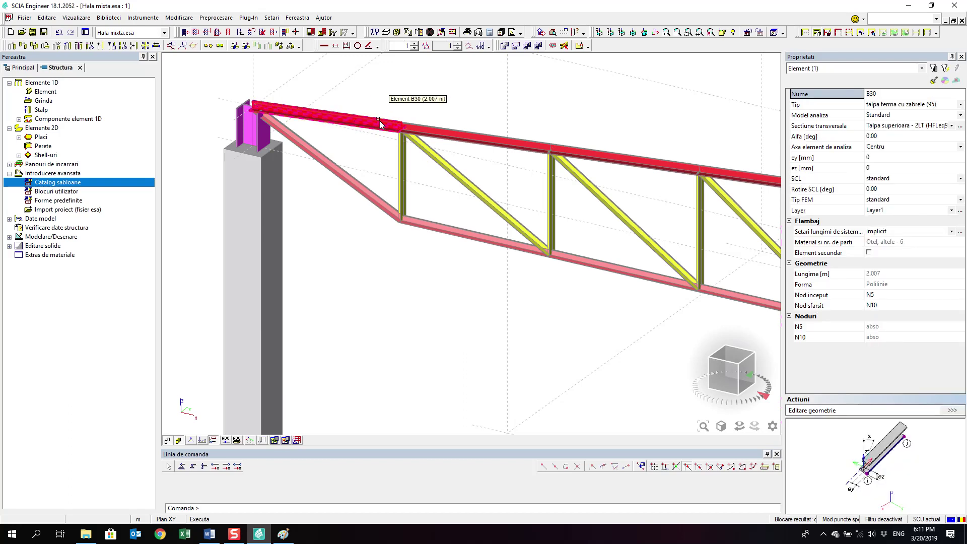
{"action": "left_click", "coordinate": [841, 125]}
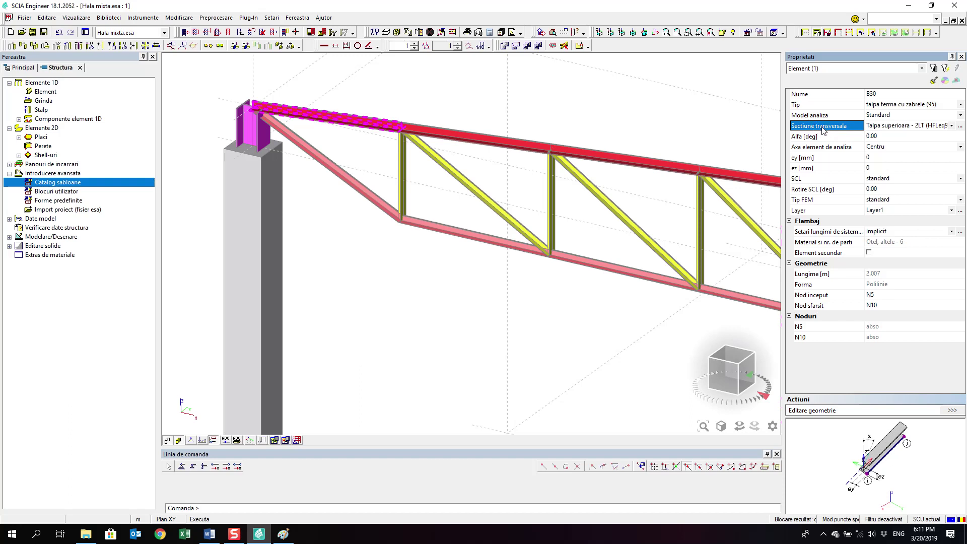
{"action": "left_click", "coordinate": [945, 71]}
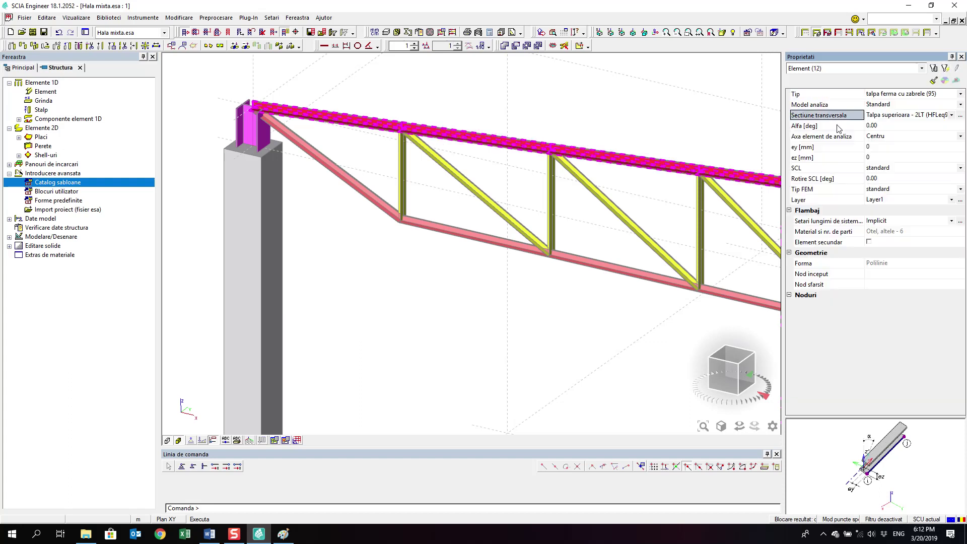
{"action": "scroll", "coordinate": [484, 187], "scroll_direction": "down", "scroll_amount": 5}
{"action": "scroll", "coordinate": [595, 232], "scroll_direction": "up", "scroll_amount": 4}
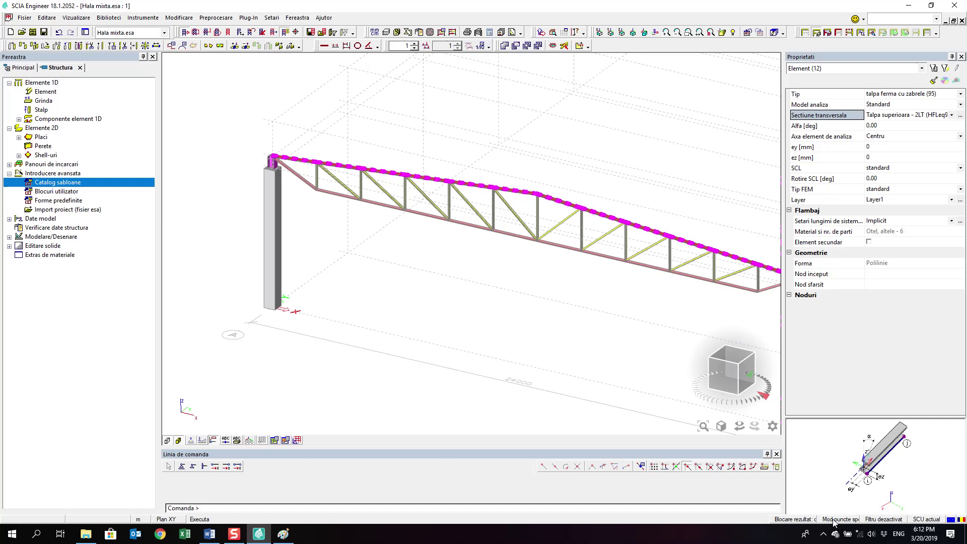
{"action": "left_click", "coordinate": [823, 533]}
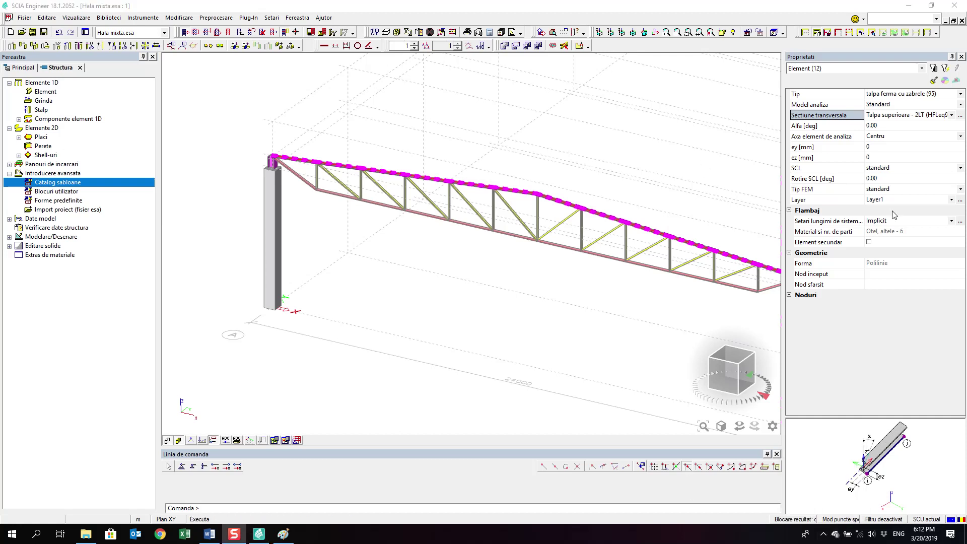
{"action": "left_click", "coordinate": [890, 126]}
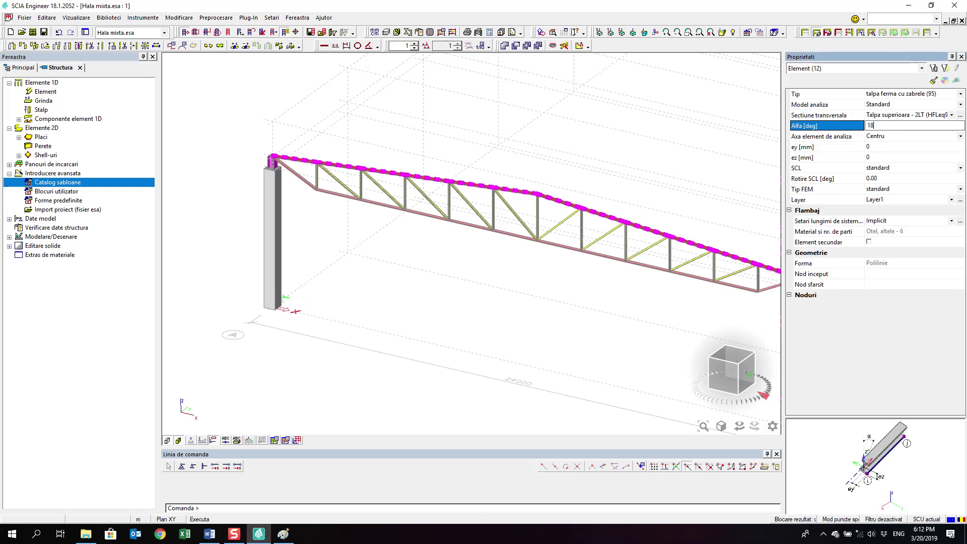
{"action": "key", "text": "Return"}
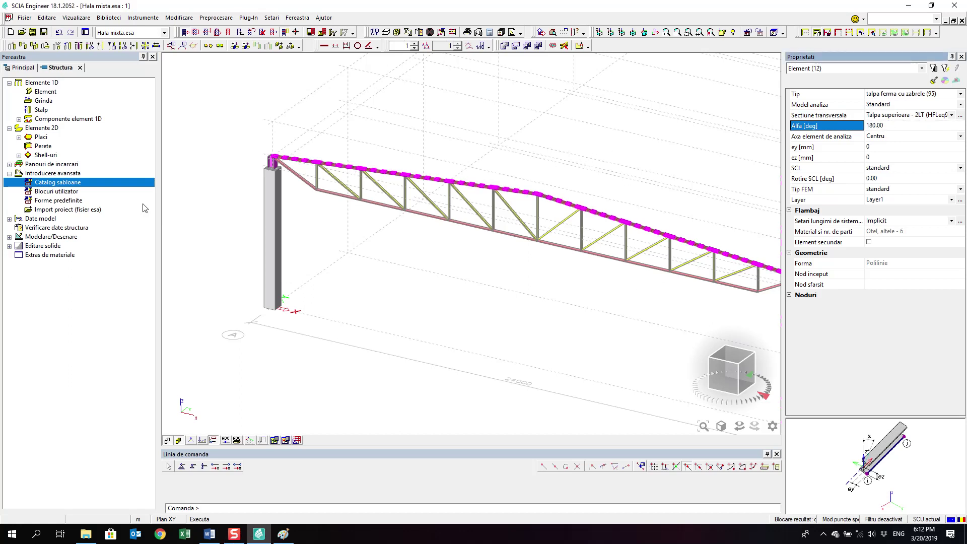
{"action": "scroll", "coordinate": [266, 156], "scroll_direction": "up", "scroll_amount": 6}
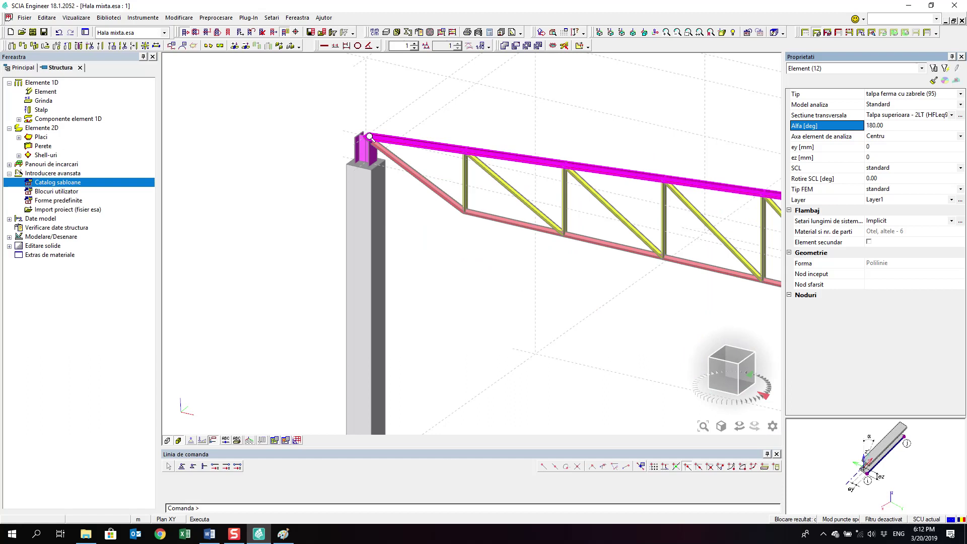
{"action": "scroll", "coordinate": [369, 136], "scroll_direction": "down", "scroll_amount": 5}
{"action": "scroll", "coordinate": [418, 162], "scroll_direction": "up", "scroll_amount": 2}
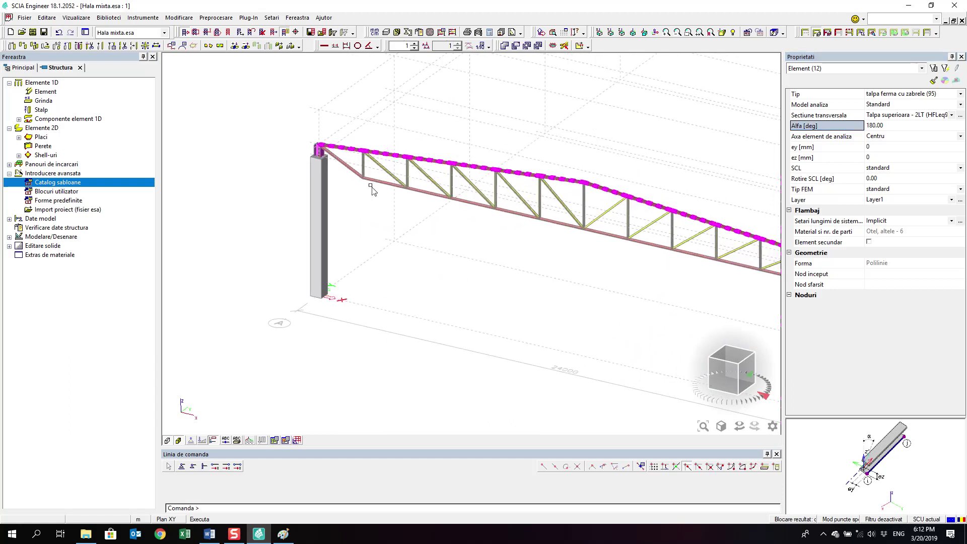
{"action": "scroll", "coordinate": [348, 180], "scroll_direction": "up", "scroll_amount": 2}
{"action": "left_click", "coordinate": [824, 535]}
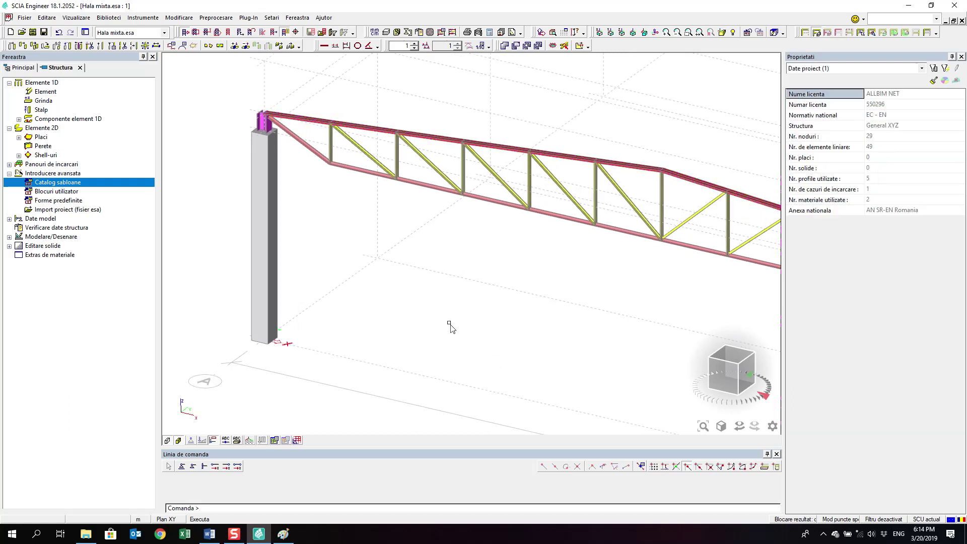
Examine the completed column-and-truss frame with its rendered profiles, from the ridge to both column heads and in overall view.
{"action": "scroll", "coordinate": [453, 320], "scroll_direction": "down", "scroll_amount": 3}
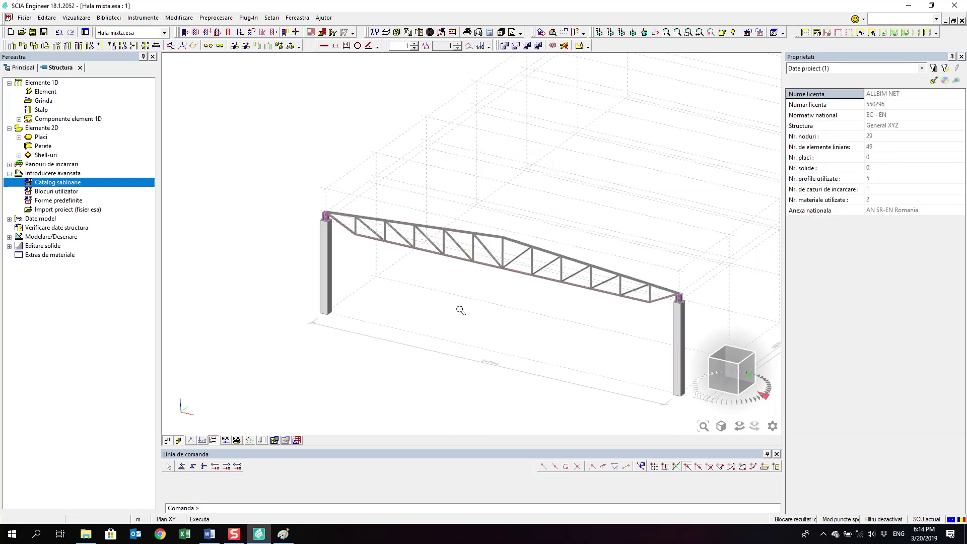
{"action": "scroll", "coordinate": [478, 315], "scroll_direction": "down", "scroll_amount": 1}
{"action": "middle_click_drag", "start_coordinate": [531, 311], "coordinate": [470, 303]}
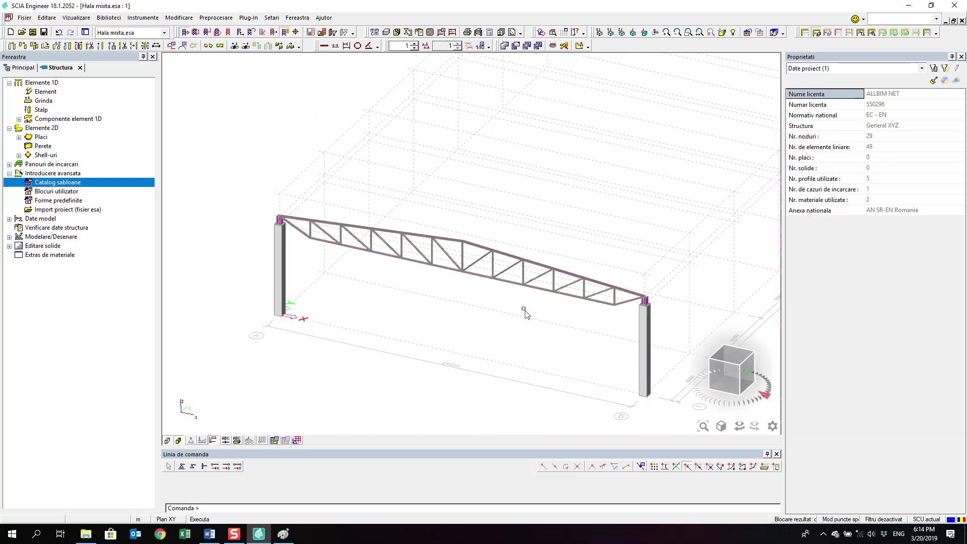
{"action": "scroll", "coordinate": [526, 311], "scroll_direction": "down", "scroll_amount": 3}
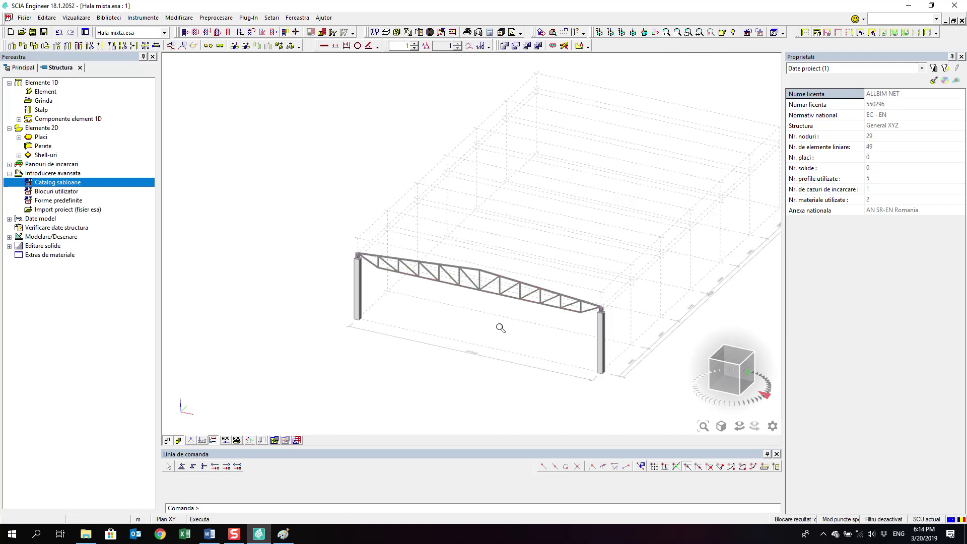
{"action": "scroll", "coordinate": [460, 335], "scroll_direction": "up", "scroll_amount": 5}
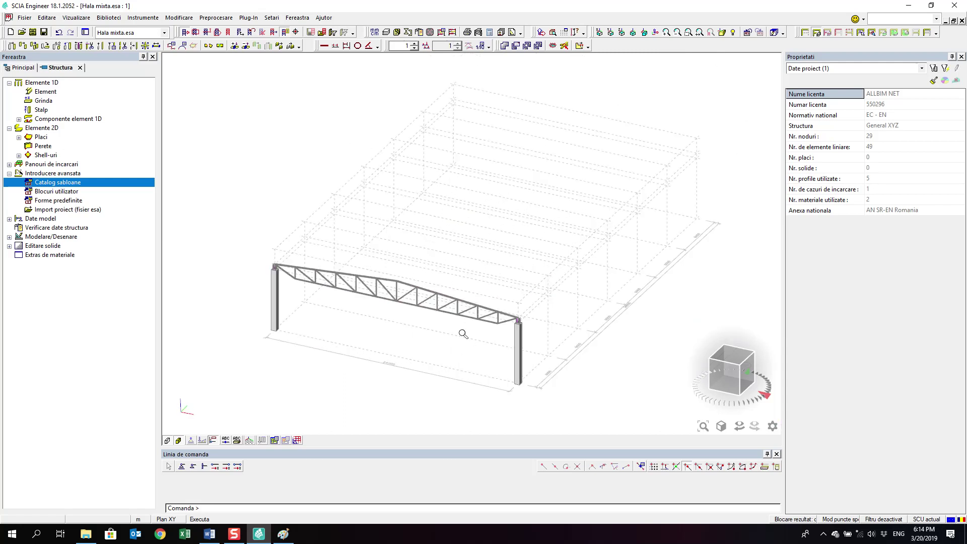
{"action": "scroll", "coordinate": [471, 314], "scroll_direction": "up", "scroll_amount": 1}
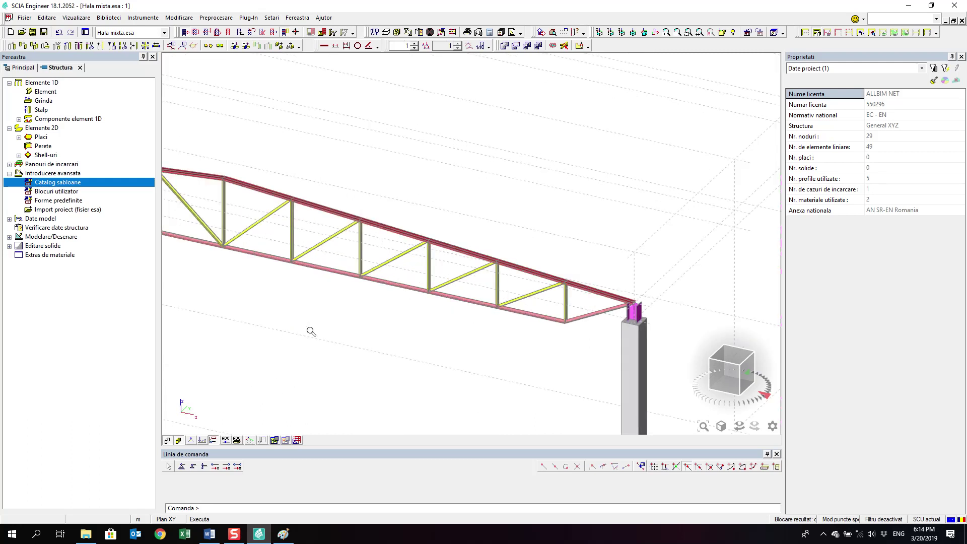
{"action": "scroll", "coordinate": [317, 348], "scroll_direction": "down", "scroll_amount": 2}
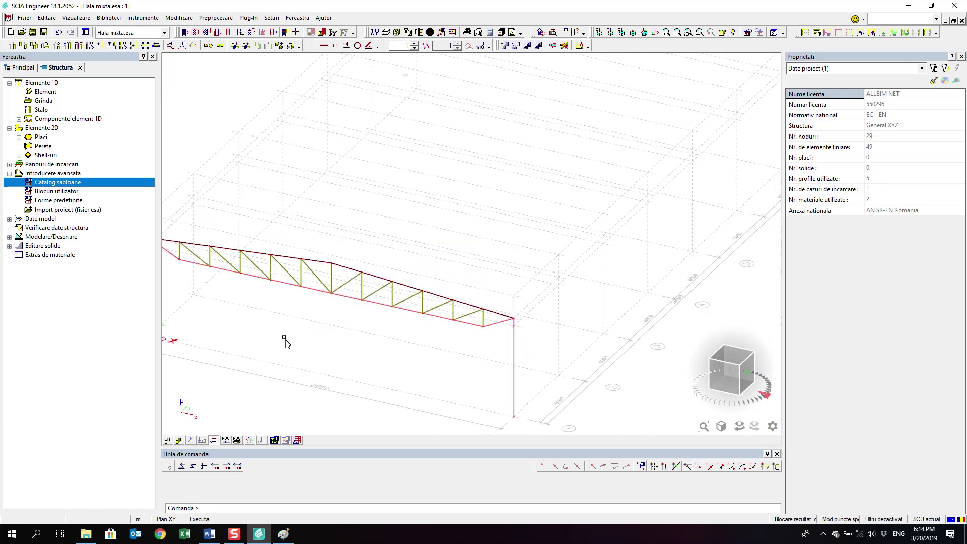
{"action": "right_click_drag", "start_coordinate": [280, 339], "coordinate": [354, 274], "text": "ctrl"}
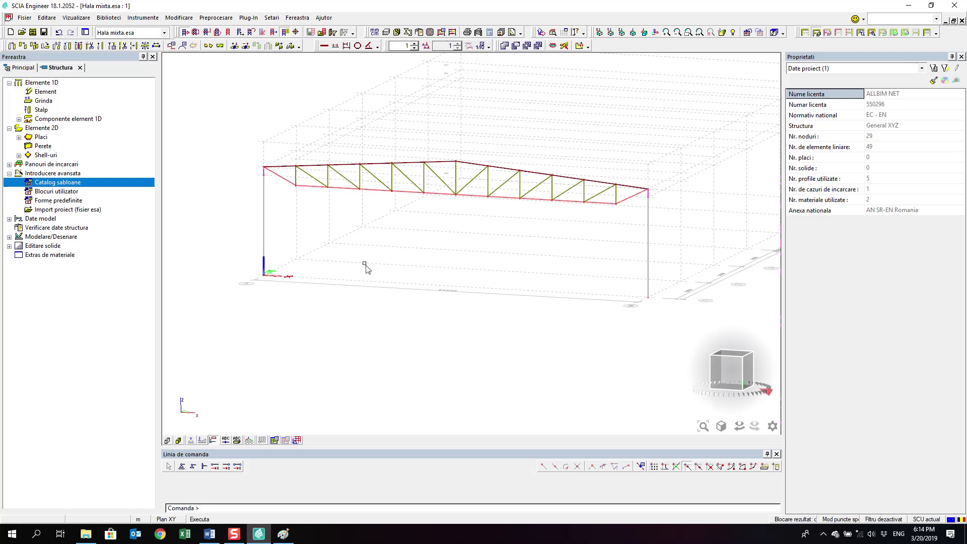
{"action": "left_click", "coordinate": [168, 440]}
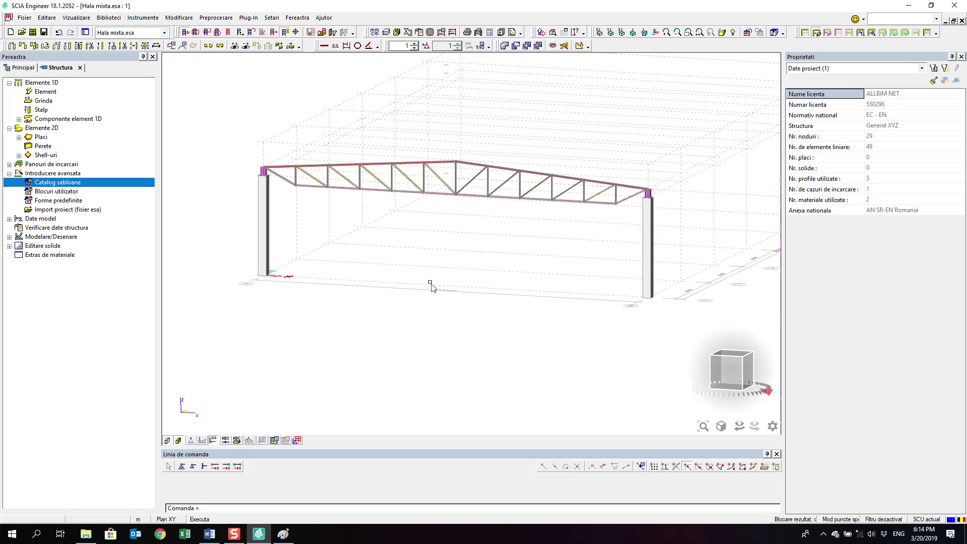
{"action": "mouse_move", "coordinate": [431, 284]}
{"action": "right_mouse_down", "text": "ctrl"}
{"action": "mouse_move", "coordinate": [439, 312]}
{"action": "mouse_move", "coordinate": [436, 285]}
{"action": "right_mouse_up", "text": "ctrl"}
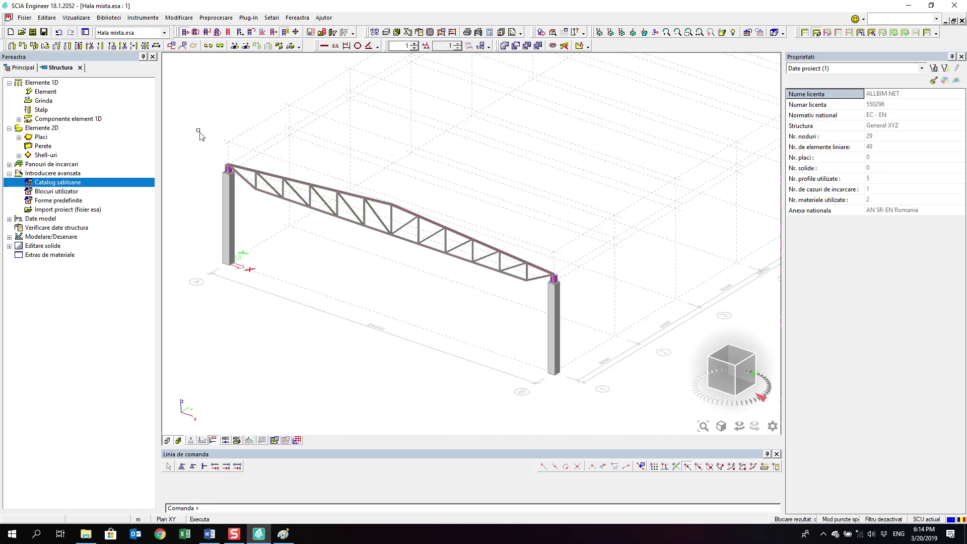
Select all columns and truss members of the frame and set up a multiple copy with 7 copies and a numerically defined distance.
{"action": "left_click", "coordinate": [823, 535]}
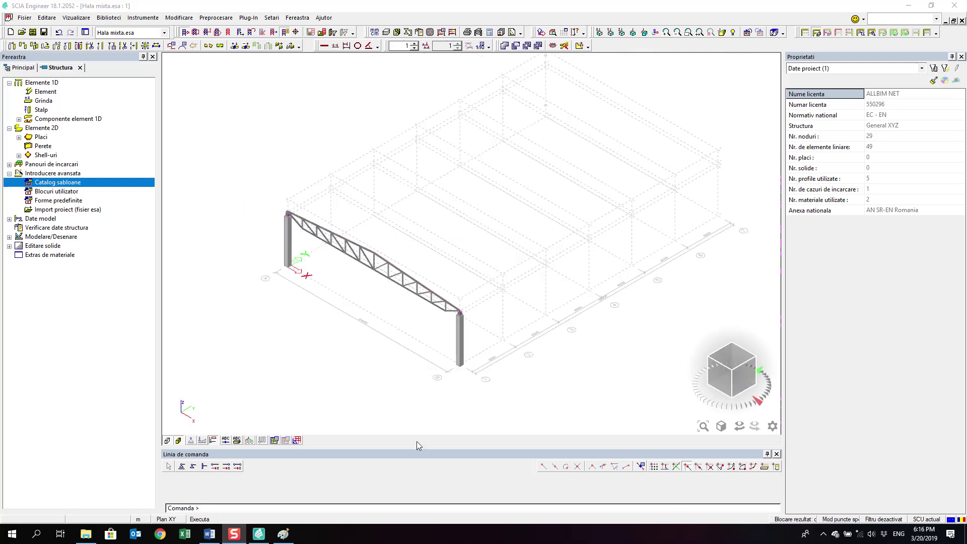
{"action": "scroll", "coordinate": [462, 362], "scroll_direction": "up", "scroll_amount": 3}
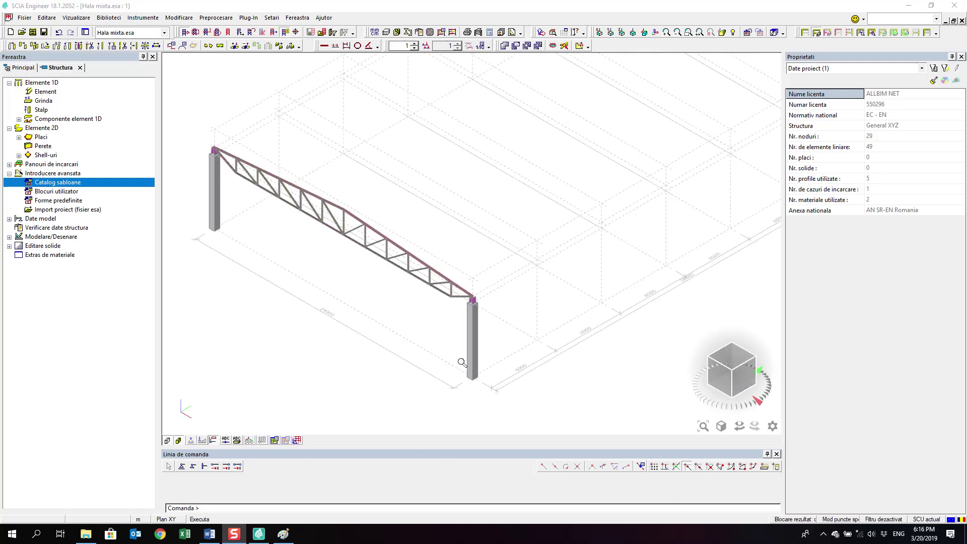
{"action": "scroll", "coordinate": [462, 362], "scroll_direction": "down", "scroll_amount": 3}
{"action": "right_click_drag", "start_coordinate": [443, 342], "coordinate": [460, 328], "text": "ctrl"}
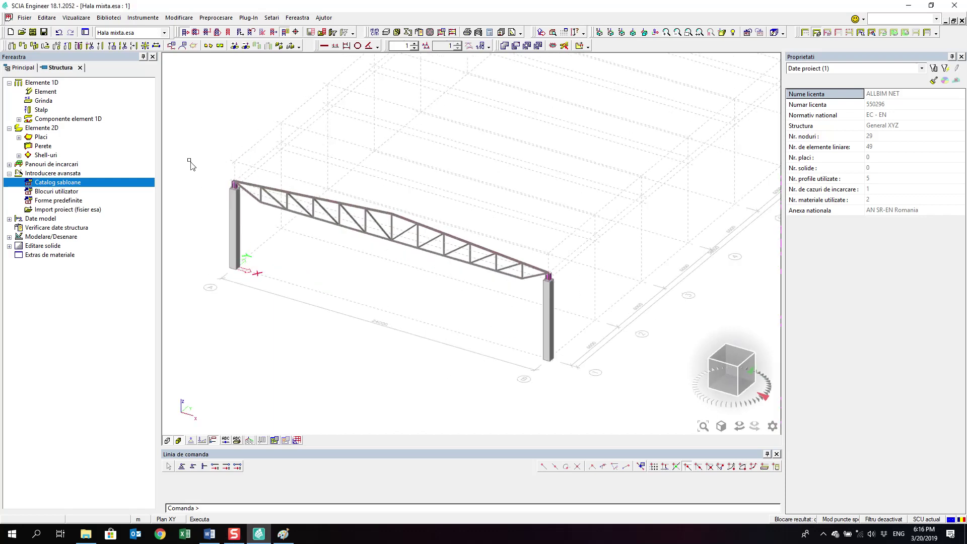
{"action": "left_click_drag", "start_coordinate": [189, 136], "coordinate": [603, 403]}
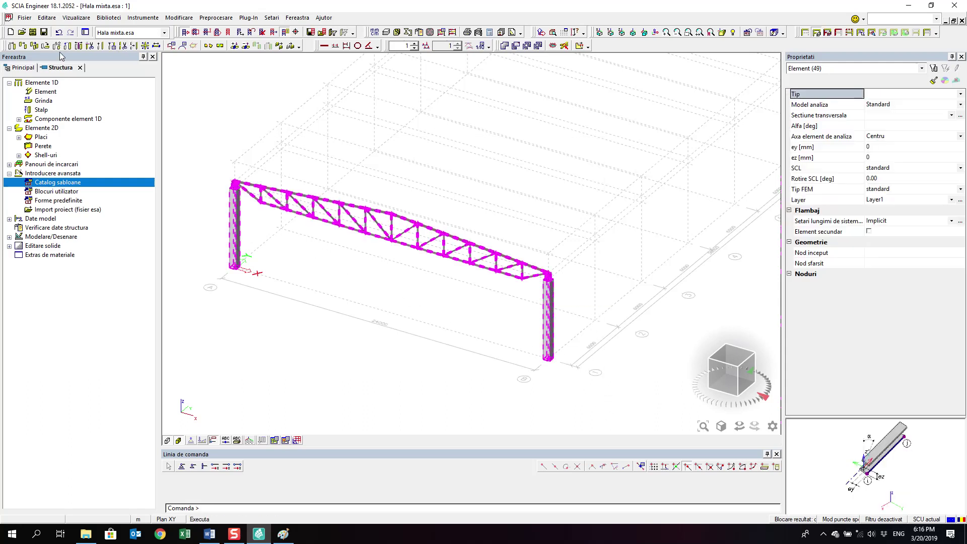
{"action": "left_click", "coordinate": [34, 46]}
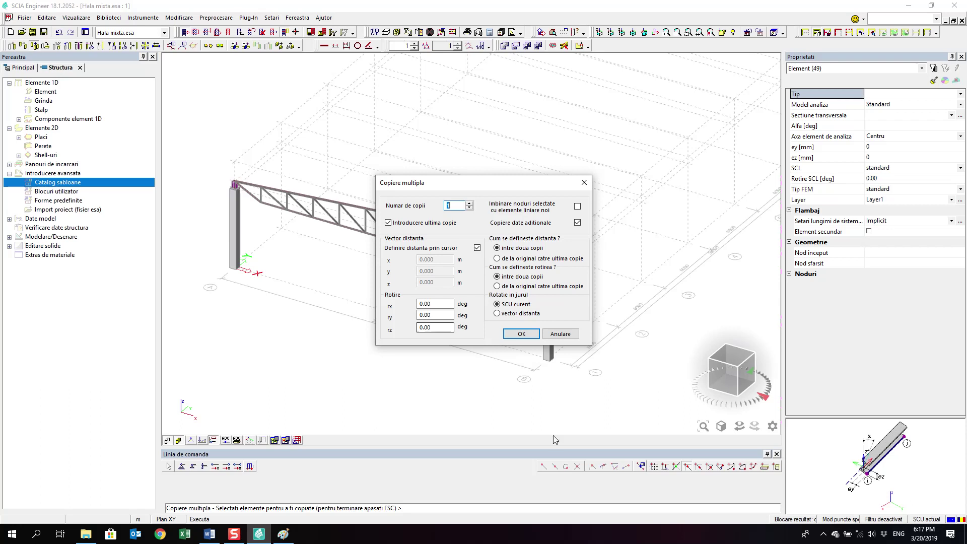
{"action": "left_click", "coordinate": [826, 535]}
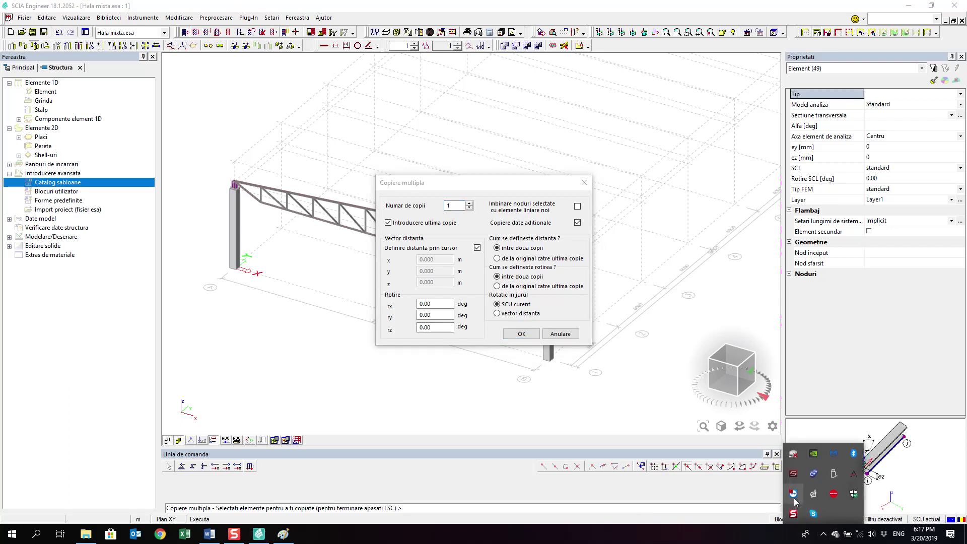
{"action": "left_click", "coordinate": [794, 514]}
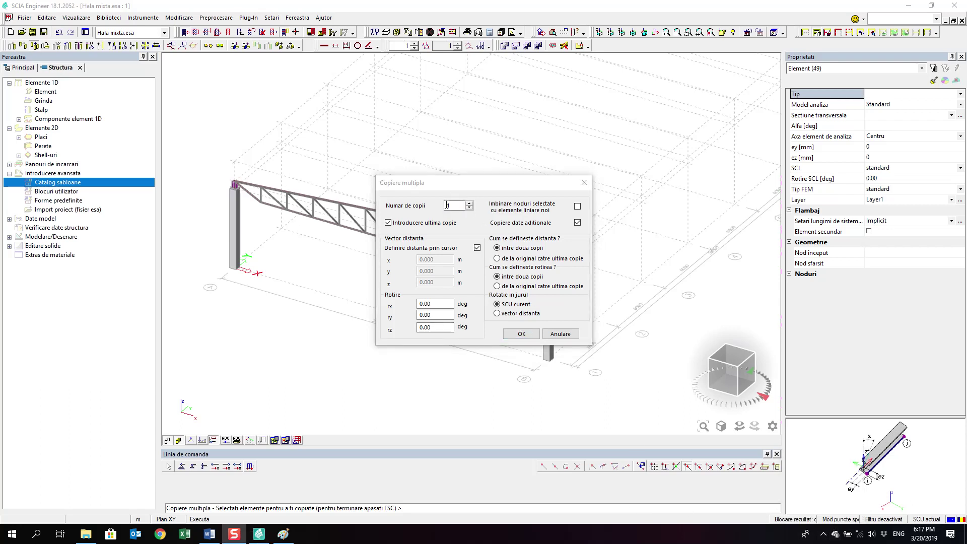
{"action": "left_click", "coordinate": [428, 204]}
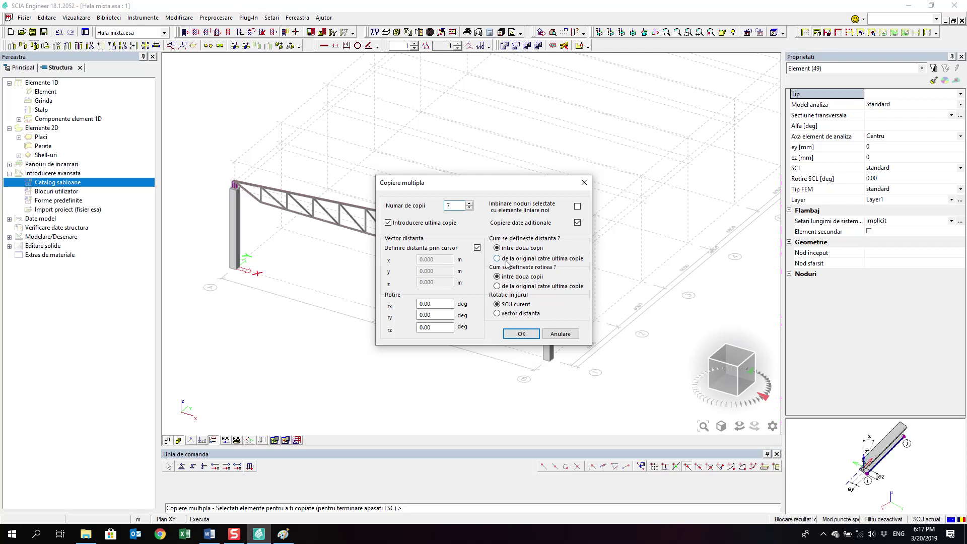
{"action": "left_click", "coordinate": [477, 248]}
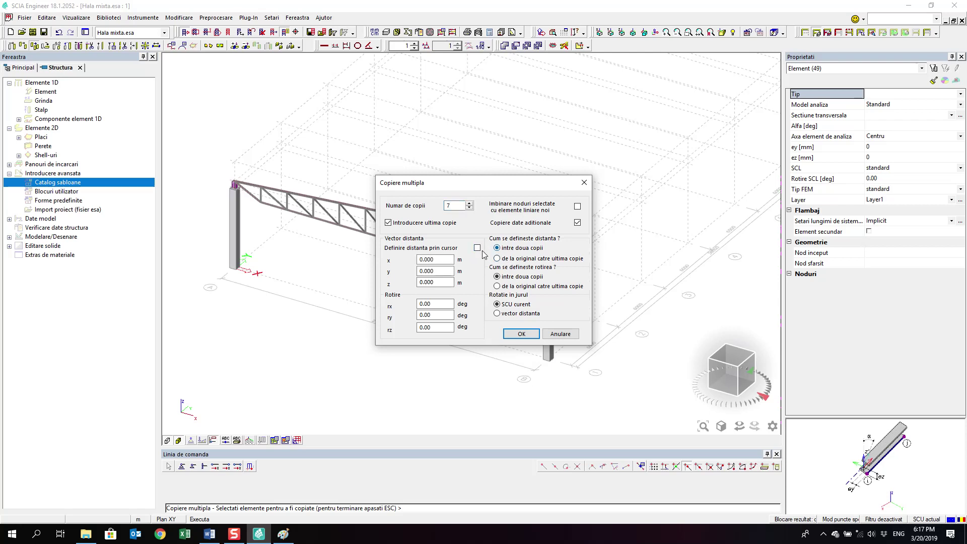
Set the y distance between copies to 6 m and create the copies of the frame along the hall.
{"action": "left_click_drag", "start_coordinate": [469, 185], "coordinate": [348, 122]}
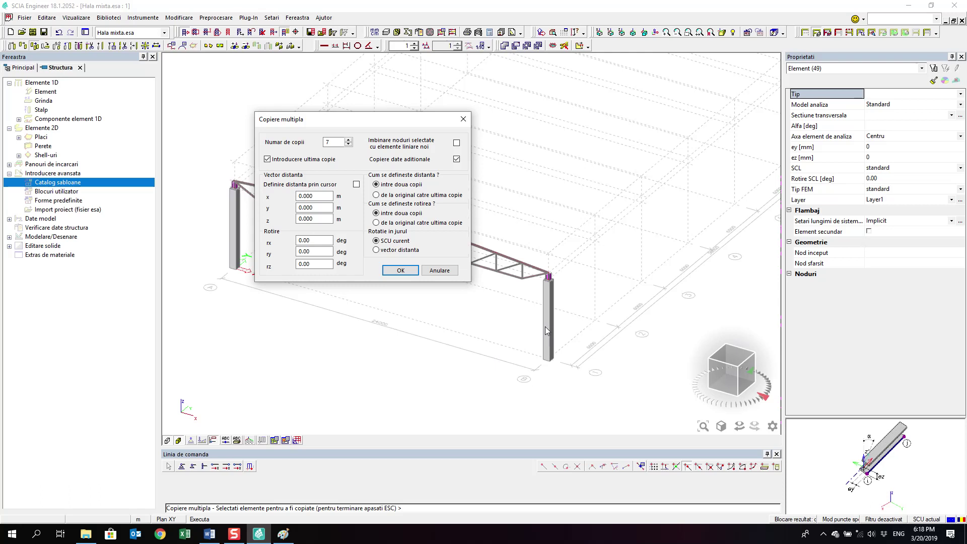
{"action": "double_click", "coordinate": [313, 207]}
{"action": "type", "text": "6"}
{"action": "left_click", "coordinate": [415, 272]}
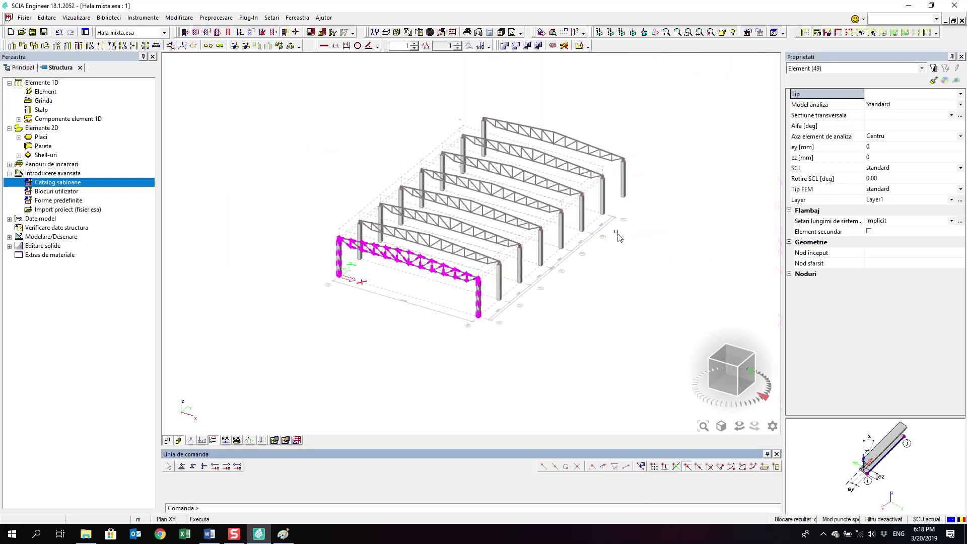
Delete the surplus end frame that lies beyond the last grid axis, selecting it in a side view.
{"action": "right_click_drag", "start_coordinate": [618, 234], "coordinate": [585, 217], "text": "ctrl"}
{"action": "left_click_drag", "start_coordinate": [672, 222], "coordinate": [721, 361]}
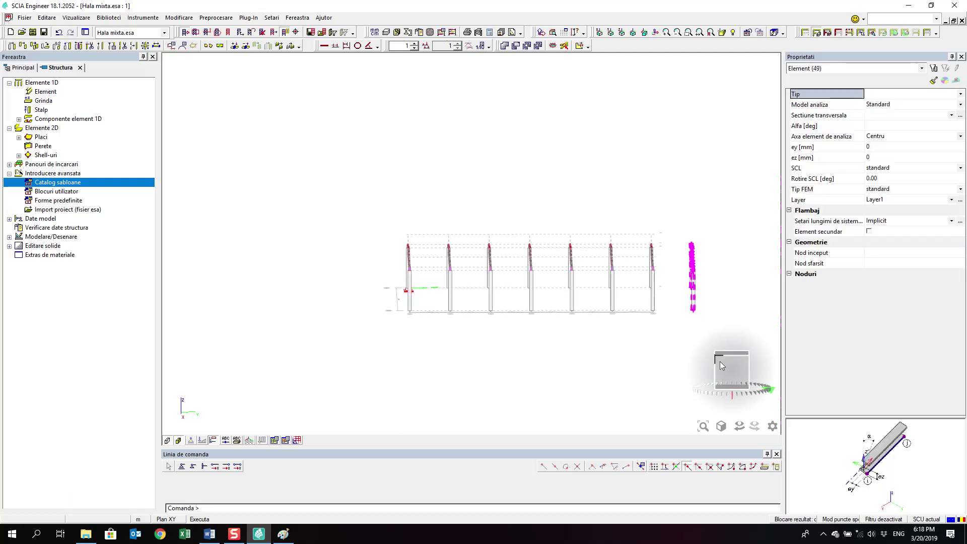
{"action": "key", "text": "Delete"}
{"action": "key", "text": "Return"}
Examine the row of copied frames along the grid, including the truss supports at the column heads.
{"action": "mouse_move", "coordinate": [518, 350]}
{"action": "right_mouse_down", "text": "ctrl"}
{"action": "mouse_move", "coordinate": [544, 356]}
{"action": "mouse_move", "coordinate": [533, 342]}
{"action": "right_mouse_up", "text": "ctrl"}
{"action": "scroll", "coordinate": [533, 341], "scroll_direction": "up", "scroll_amount": 6}
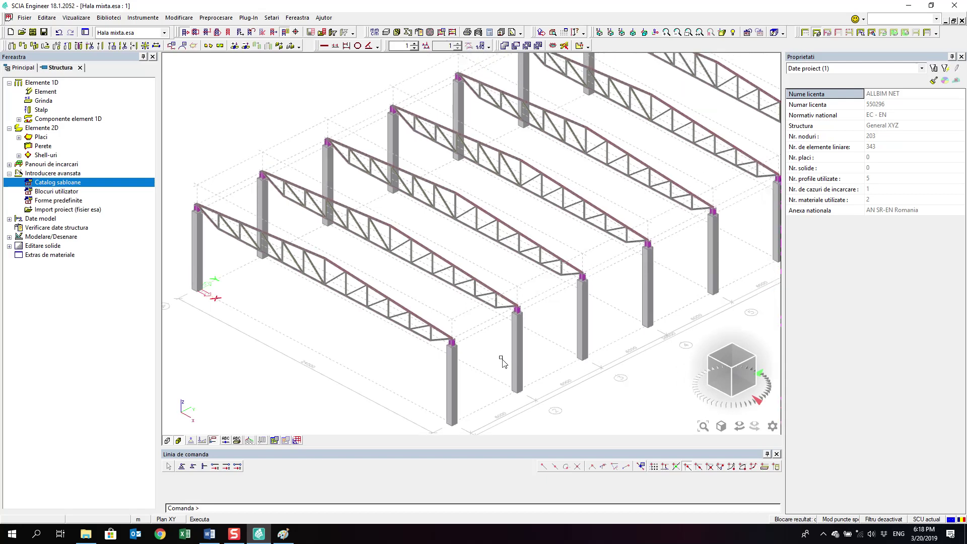
{"action": "scroll", "coordinate": [509, 359], "scroll_direction": "down", "scroll_amount": 2}
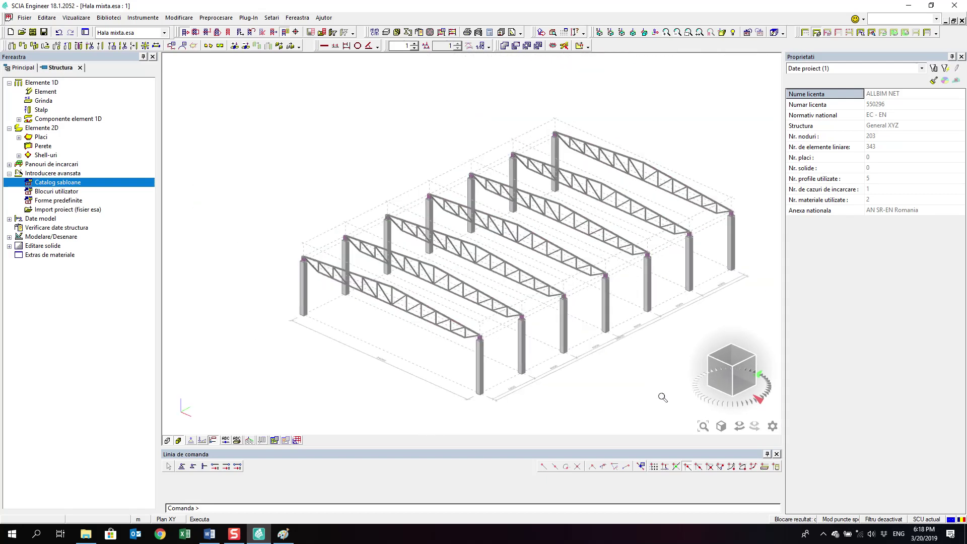
{"action": "left_click", "coordinate": [823, 534]}
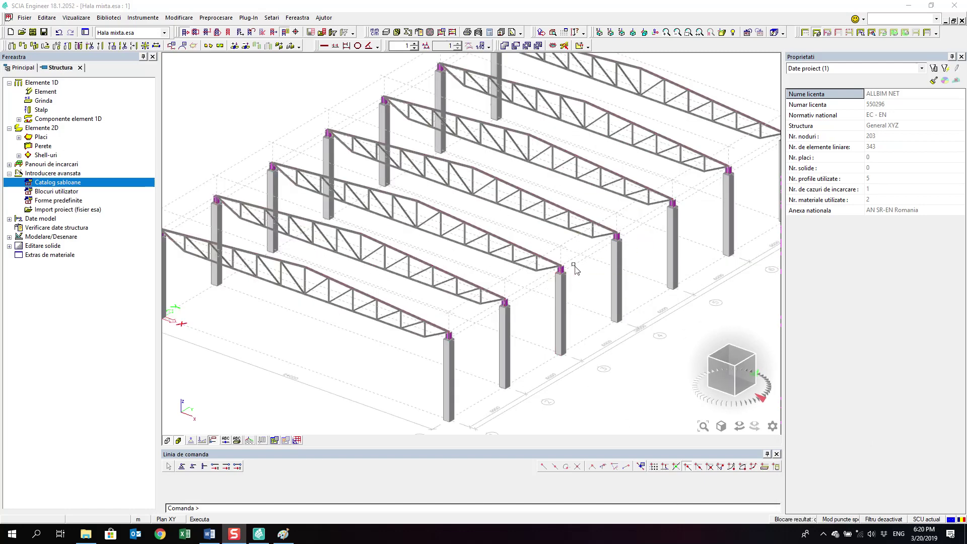
{"action": "scroll", "coordinate": [469, 241], "scroll_direction": "down", "scroll_amount": 2}
{"action": "right_click_drag", "start_coordinate": [481, 235], "coordinate": [509, 303], "text": "ctrl"}
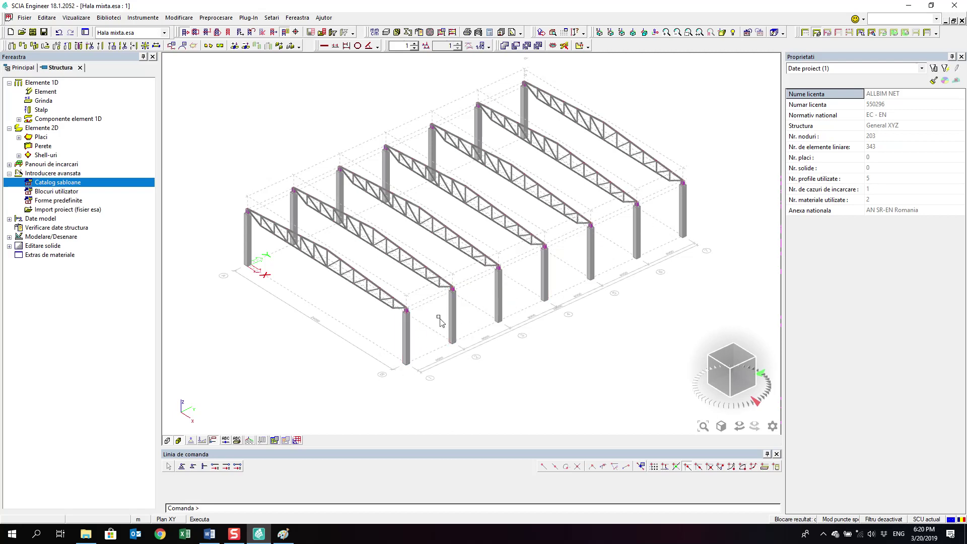
{"action": "scroll", "coordinate": [447, 321], "scroll_direction": "up", "scroll_amount": 2}
{"action": "scroll", "coordinate": [443, 319], "scroll_direction": "down", "scroll_amount": 3}
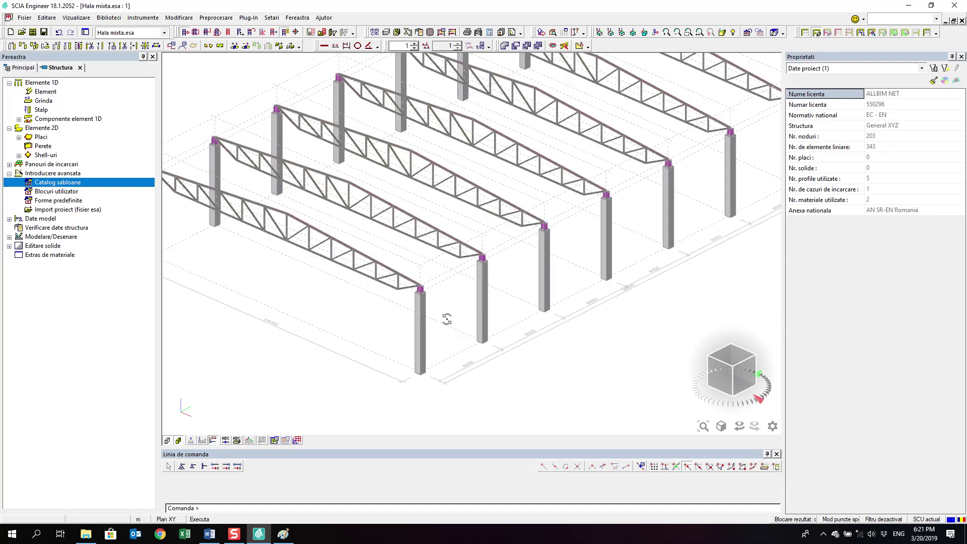
{"action": "scroll", "coordinate": [460, 341], "scroll_direction": "up", "scroll_amount": 1}
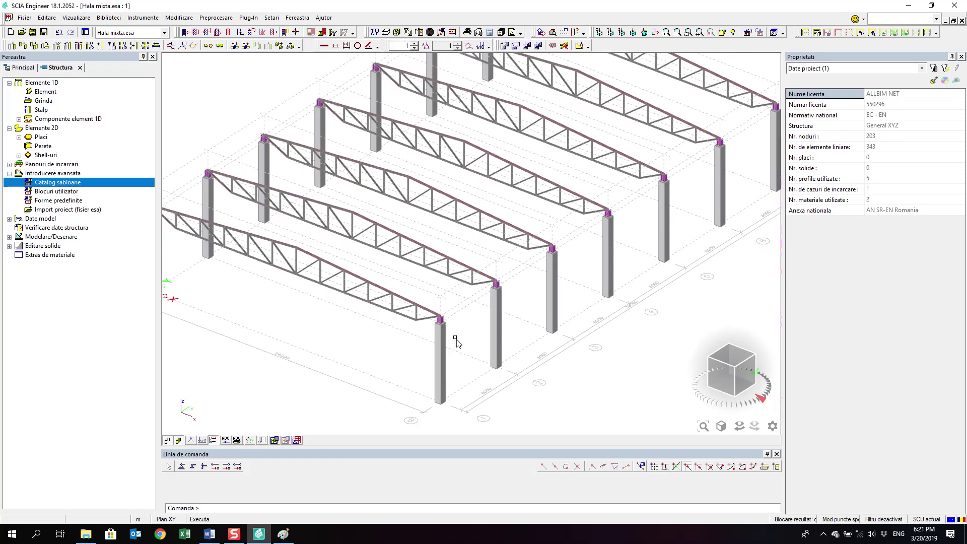
{"action": "scroll", "coordinate": [438, 327], "scroll_direction": "up", "scroll_amount": 5}
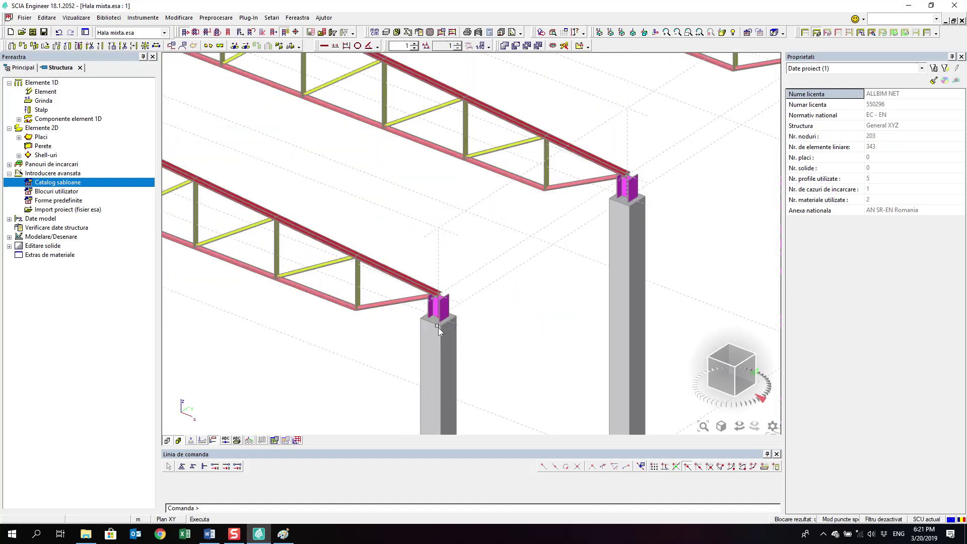
{"action": "scroll", "coordinate": [439, 329], "scroll_direction": "down", "scroll_amount": 5}
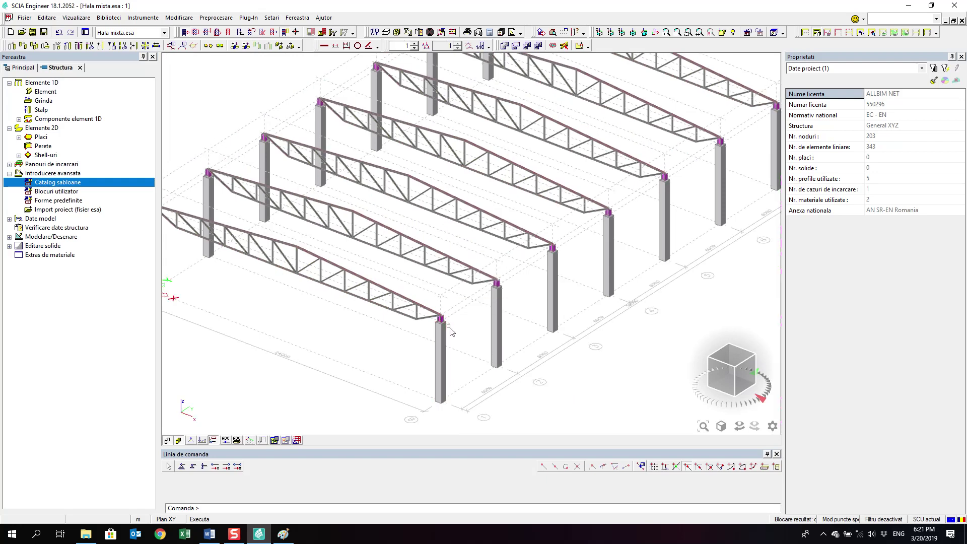
{"action": "scroll", "coordinate": [447, 330], "scroll_direction": "down", "scroll_amount": 3}
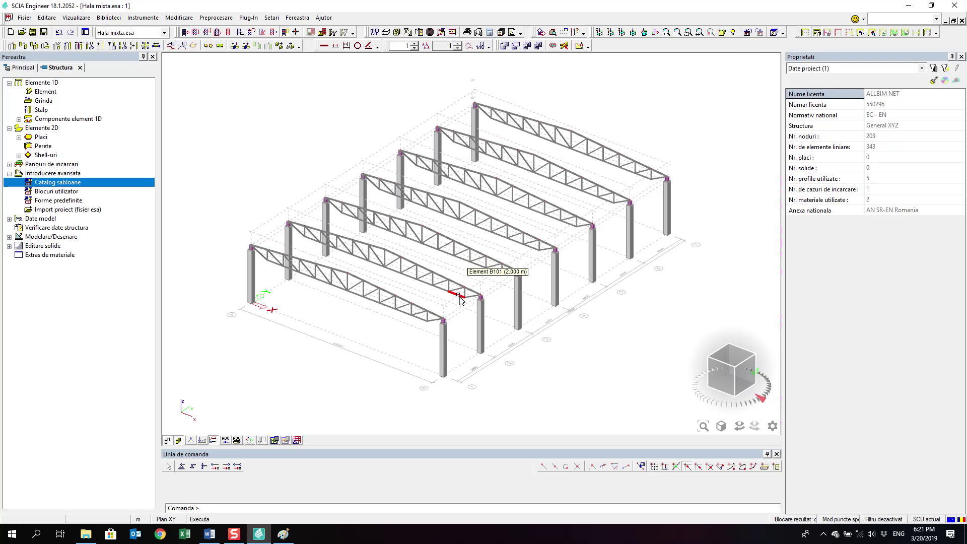
{"action": "scroll", "coordinate": [464, 297], "scroll_direction": "up", "scroll_amount": 2}
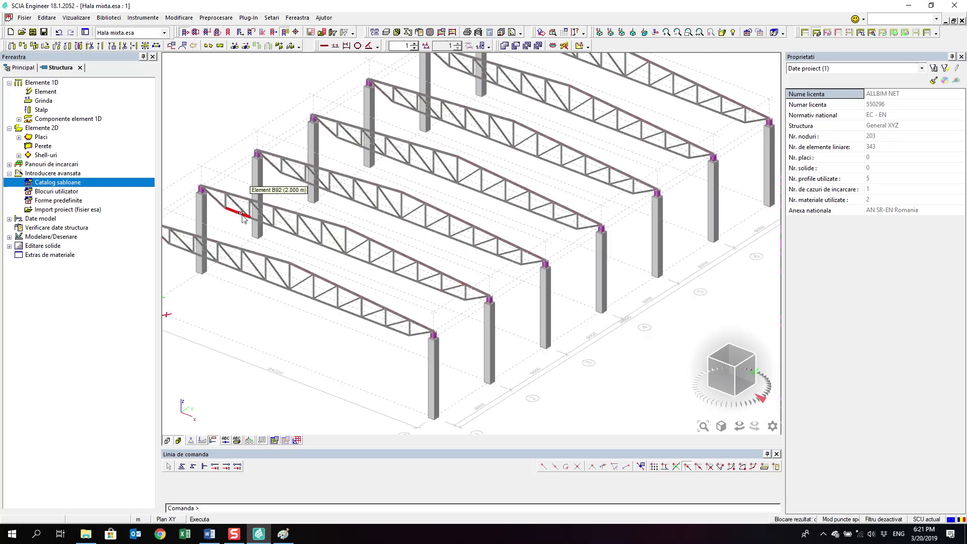
Start a new horizontal beam (Grinda) and add a rectangular concrete cross-section (Dreptunghi) from the Beton group for it.
{"action": "double_click", "coordinate": [82, 101]}
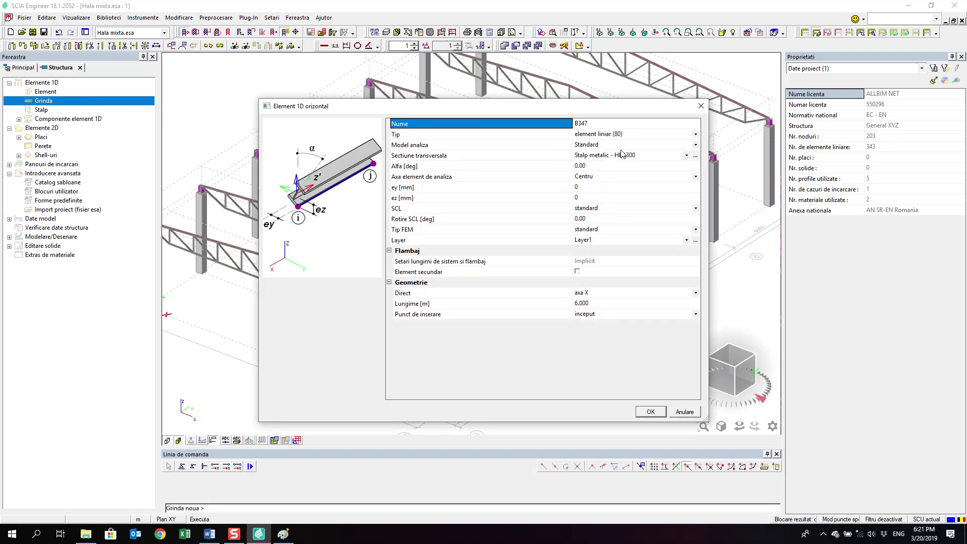
{"action": "left_click", "coordinate": [696, 156]}
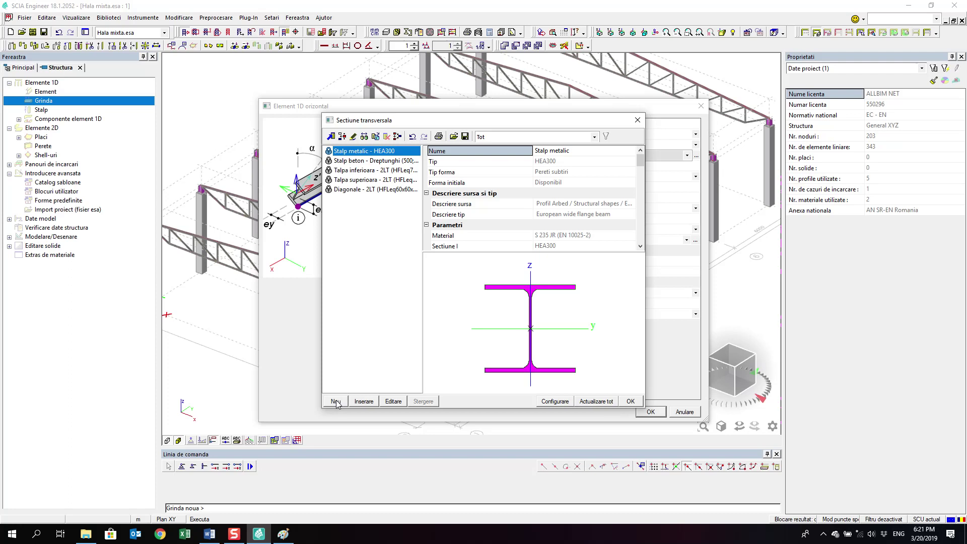
{"action": "left_click", "coordinate": [336, 401]}
{"action": "left_click", "coordinate": [331, 195]}
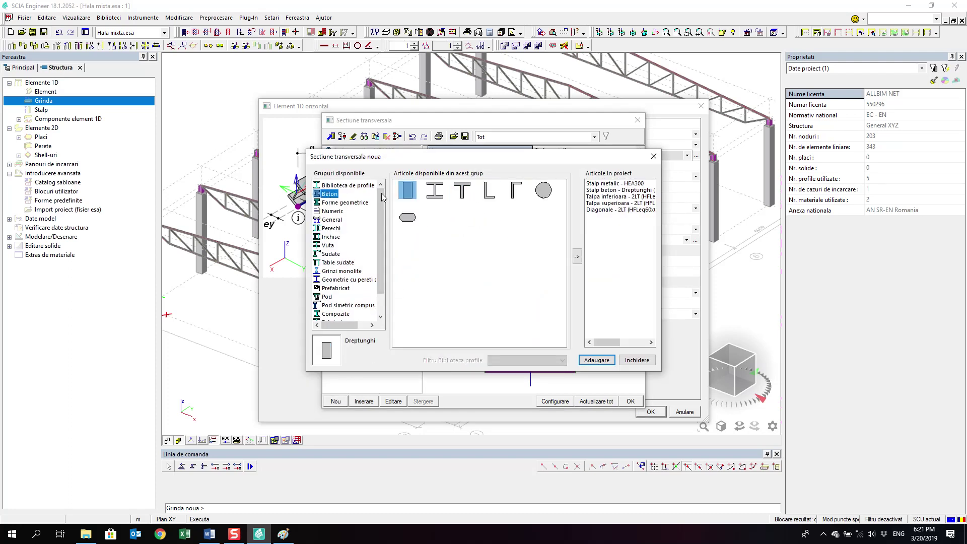
{"action": "double_click", "coordinate": [408, 190]}
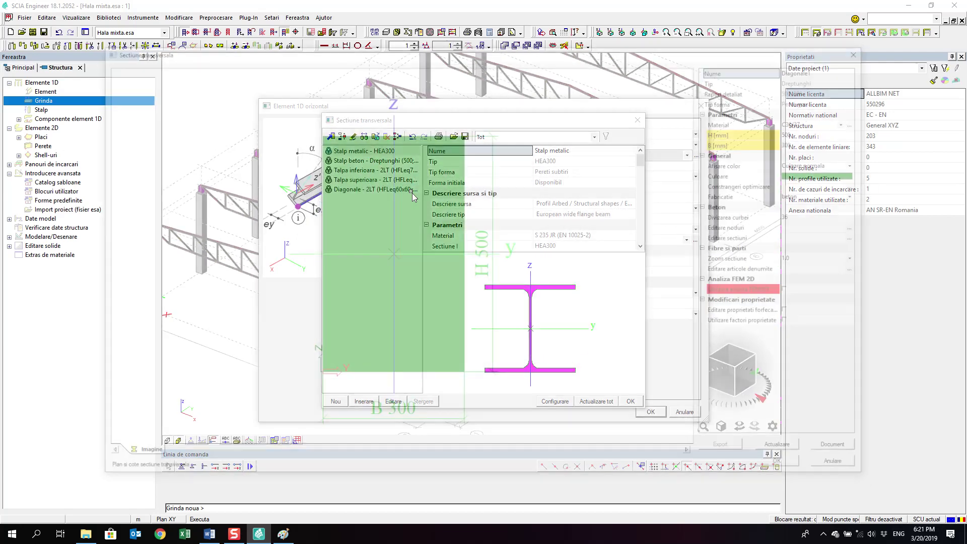